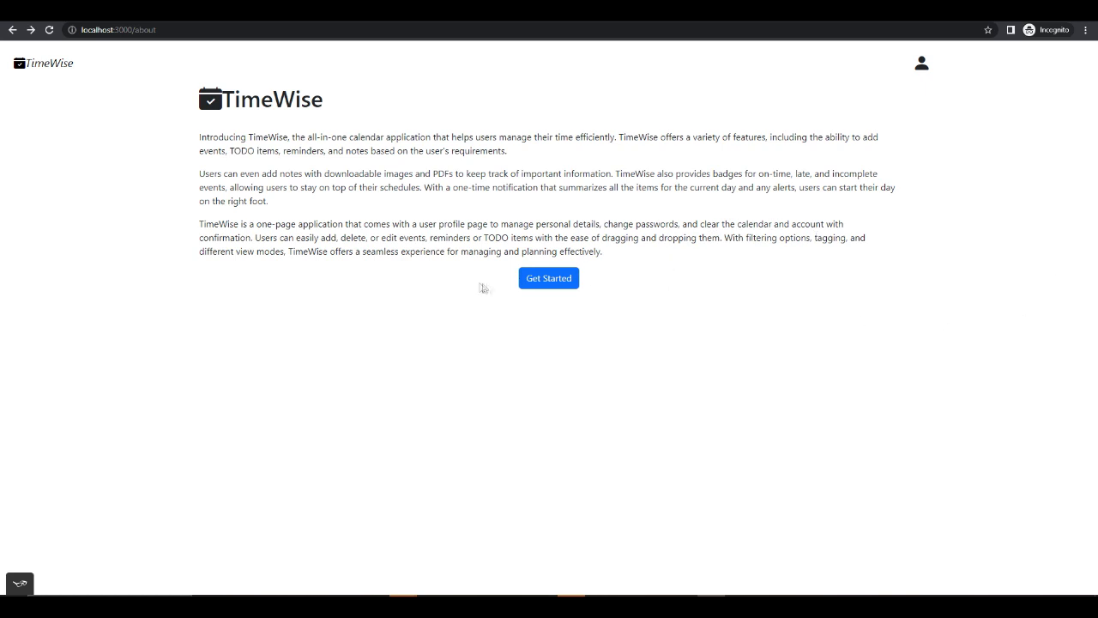
- Open the new-account sign-up form and fill in the first name, last name and email address
{"action": "left_click", "coordinate": [542, 280]}
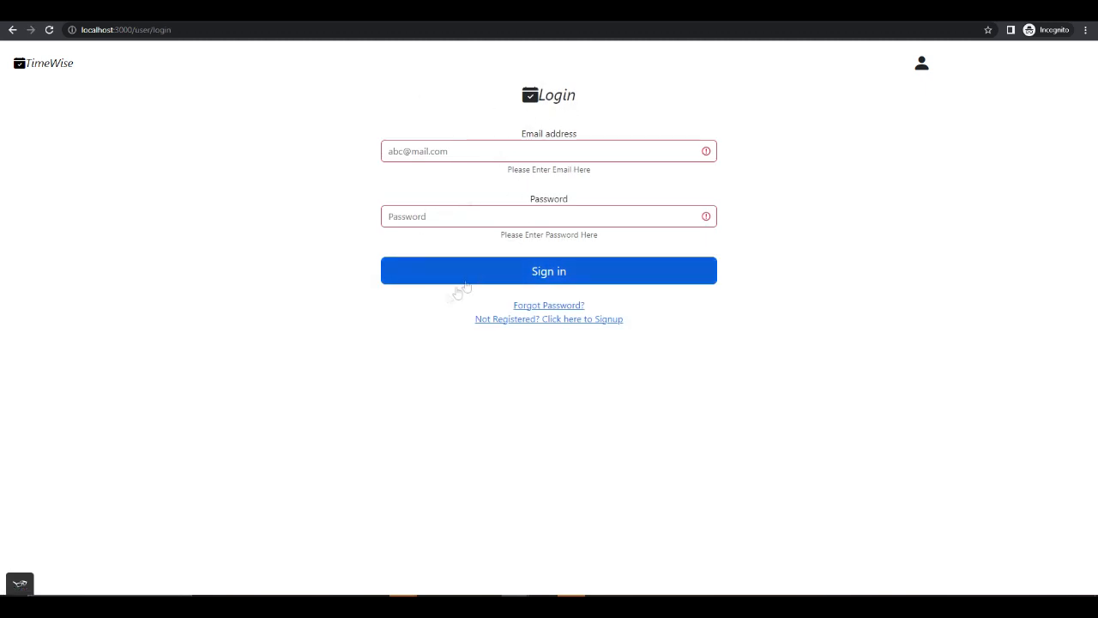
{"action": "left_click", "coordinate": [519, 320]}
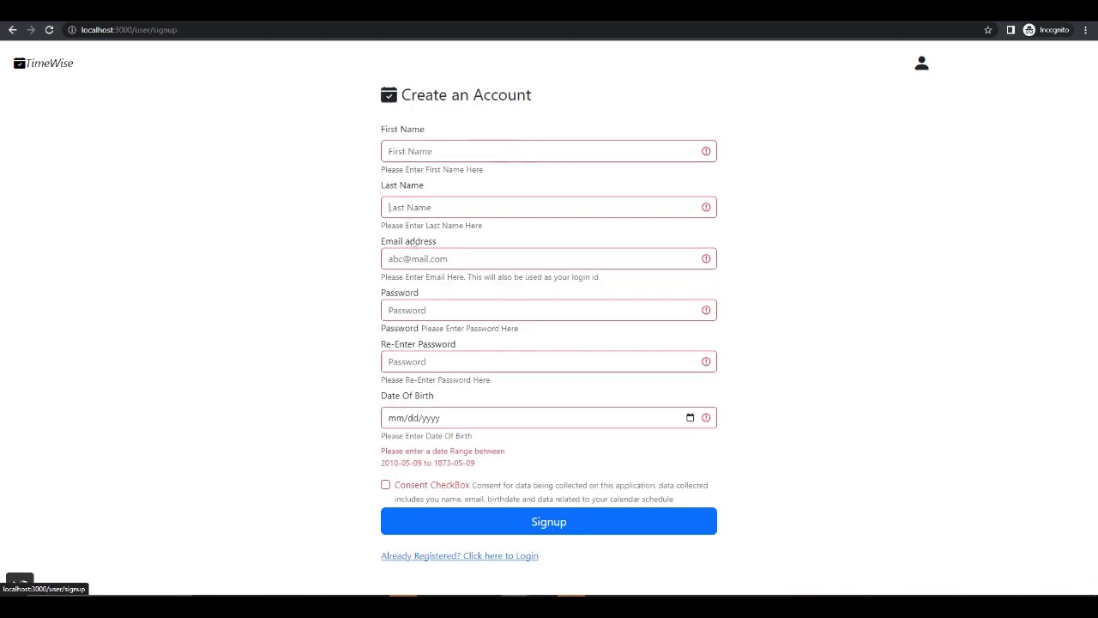
{"action": "left_click", "coordinate": [447, 155]}
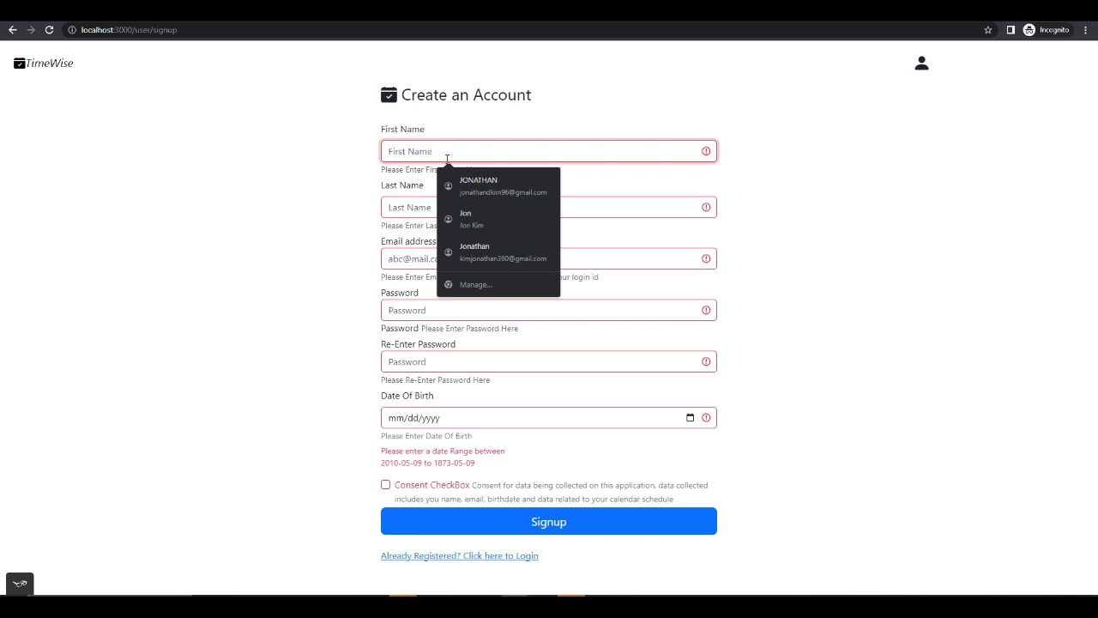
{"action": "type", "text": "Test"}
{"action": "key", "text": "Tab"}
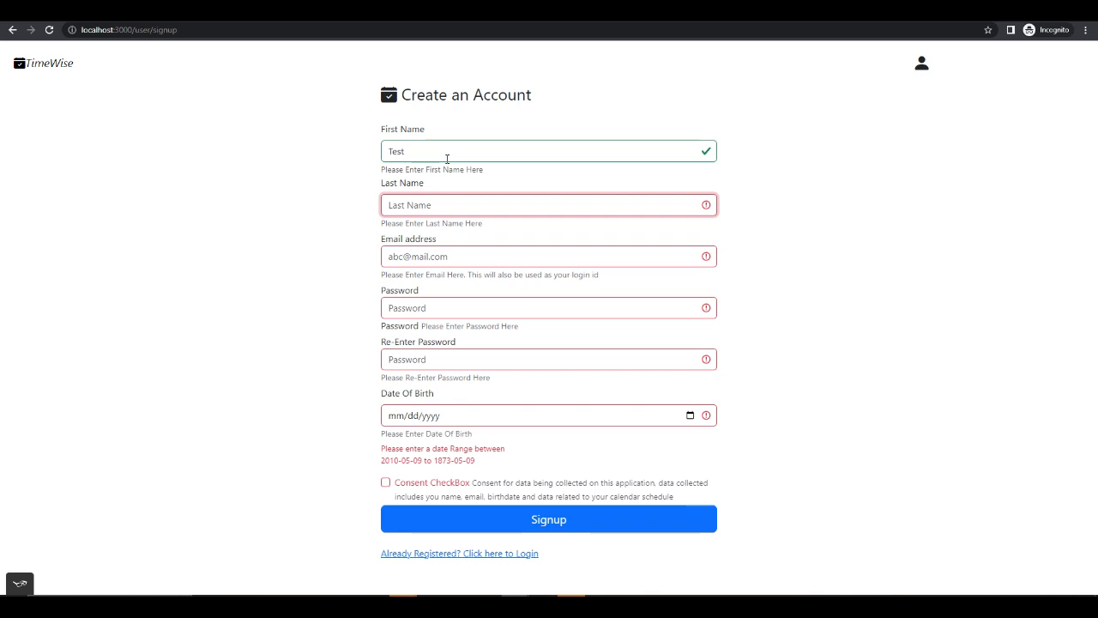
{"action": "type", "text": "User"}
{"action": "left_click", "coordinate": [448, 255]}
{"action": "type", "text": "test@test.com"}
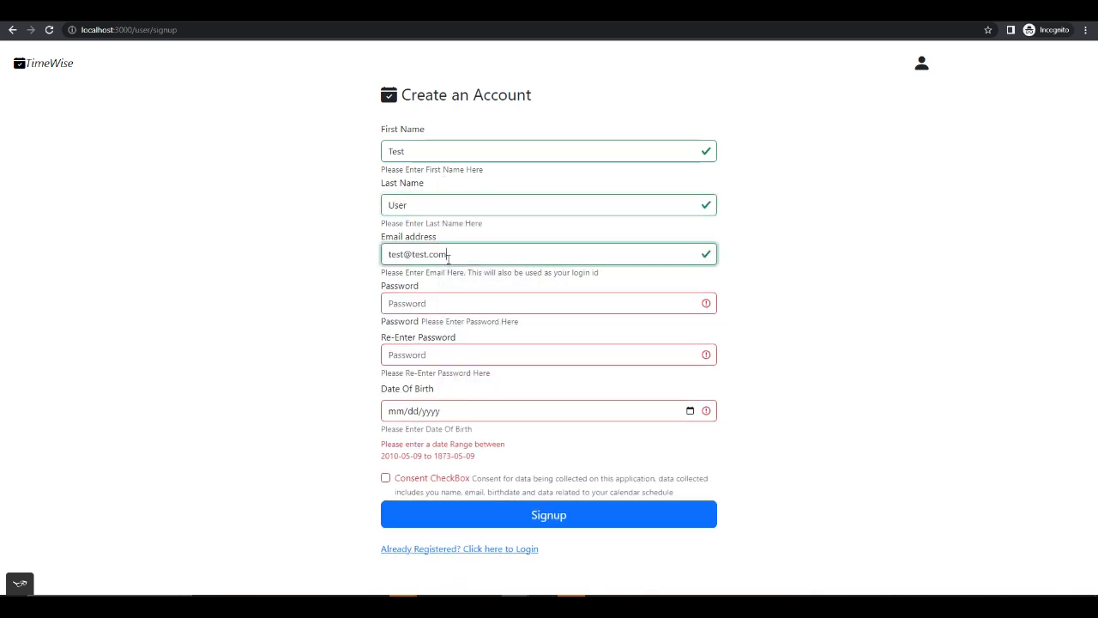
{"action": "key", "text": "Tab"}
- Enter the account password in the sign-up form and repeat it in the re-entry field
{"action": "type", "text": "T"}
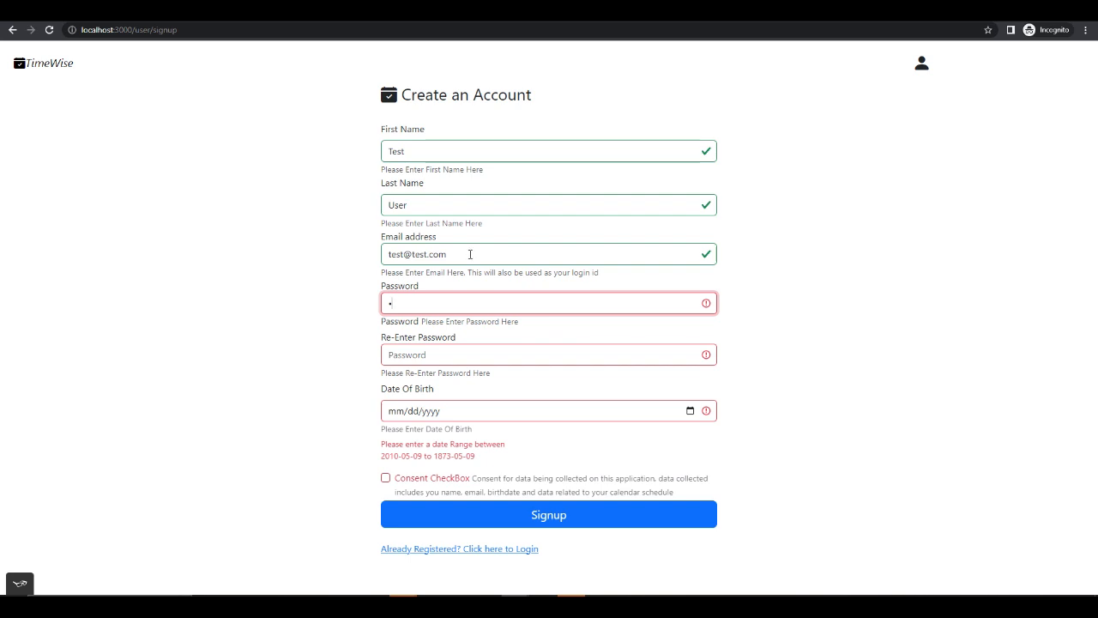
{"action": "left_click_drag", "start_coordinate": [472, 254], "coordinate": [380, 253]}
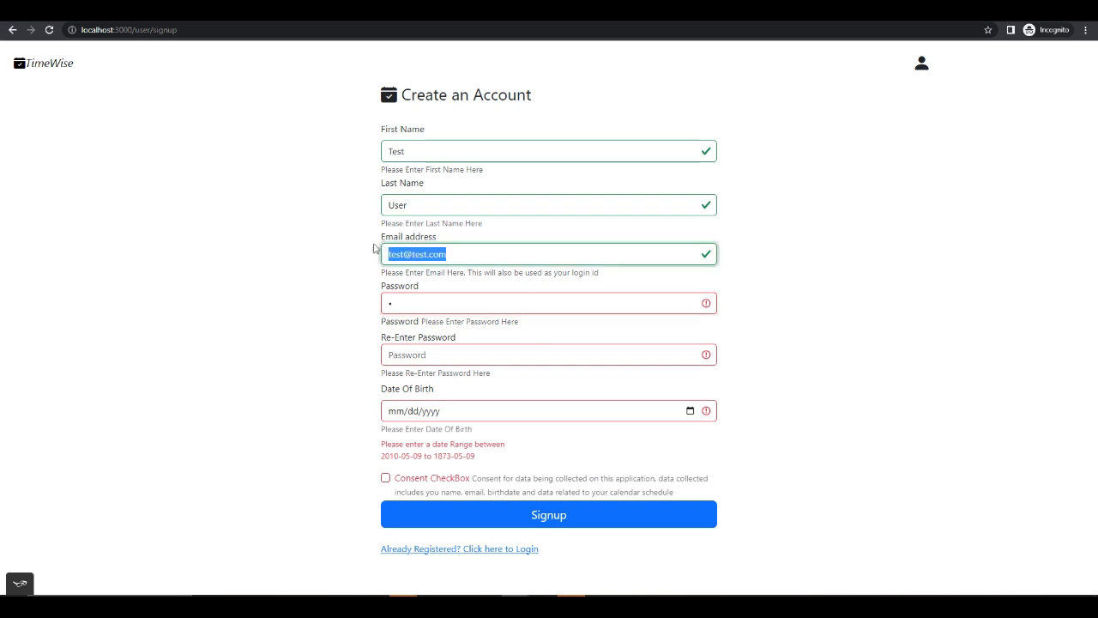
{"action": "left_click", "coordinate": [435, 307]}
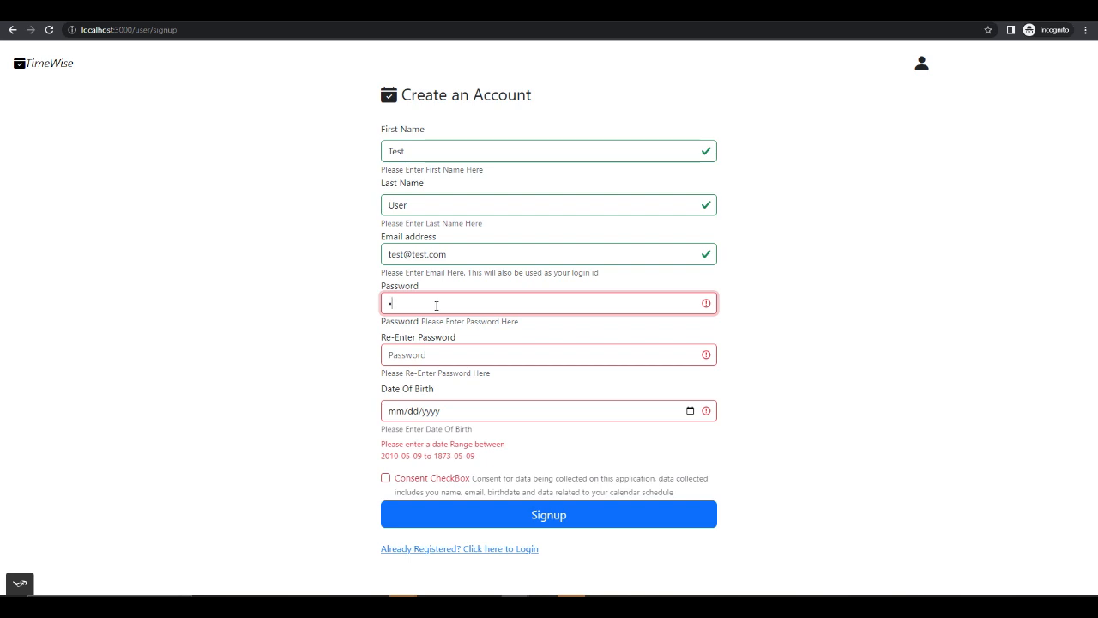
{"action": "key", "text": "BackSpace"}
{"action": "type", "text": "test"}
{"action": "left_click_drag", "start_coordinate": [436, 305], "coordinate": [334, 301]}
{"action": "type", "text": "*********"}
{"action": "left_click", "coordinate": [467, 350]}
{"action": "type", "text": "*********"}
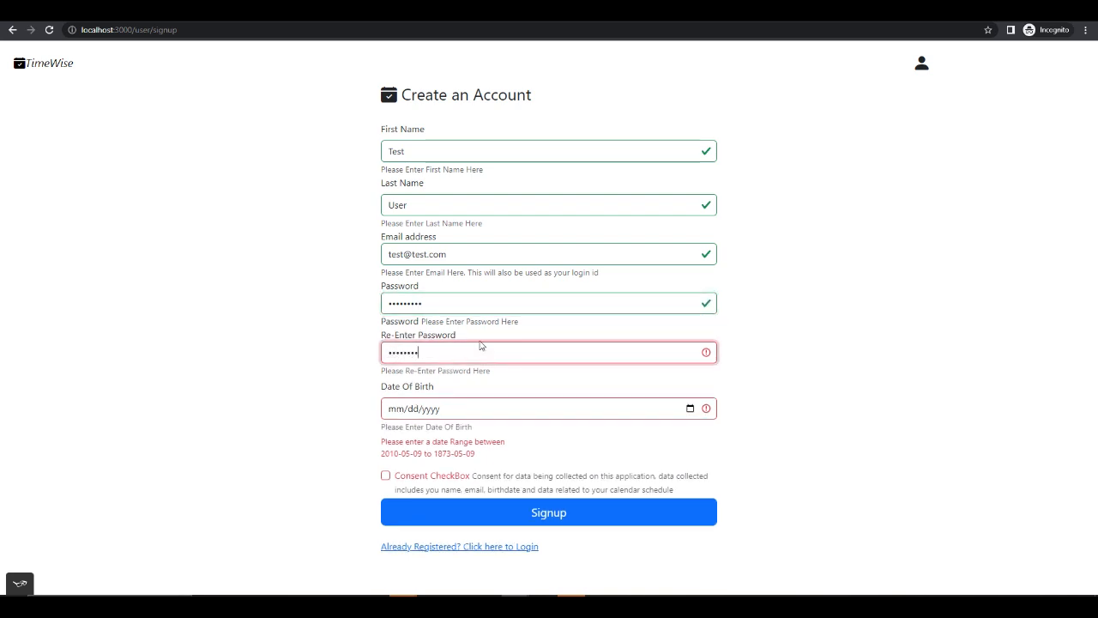
- Pick a date of birth within the allowed range, accept the data-collection consent and submit the sign-up
{"action": "left_click", "coordinate": [553, 411]}
{"action": "left_click", "coordinate": [533, 433]}
{"action": "left_click_drag", "start_coordinate": [495, 455], "coordinate": [384, 441]}
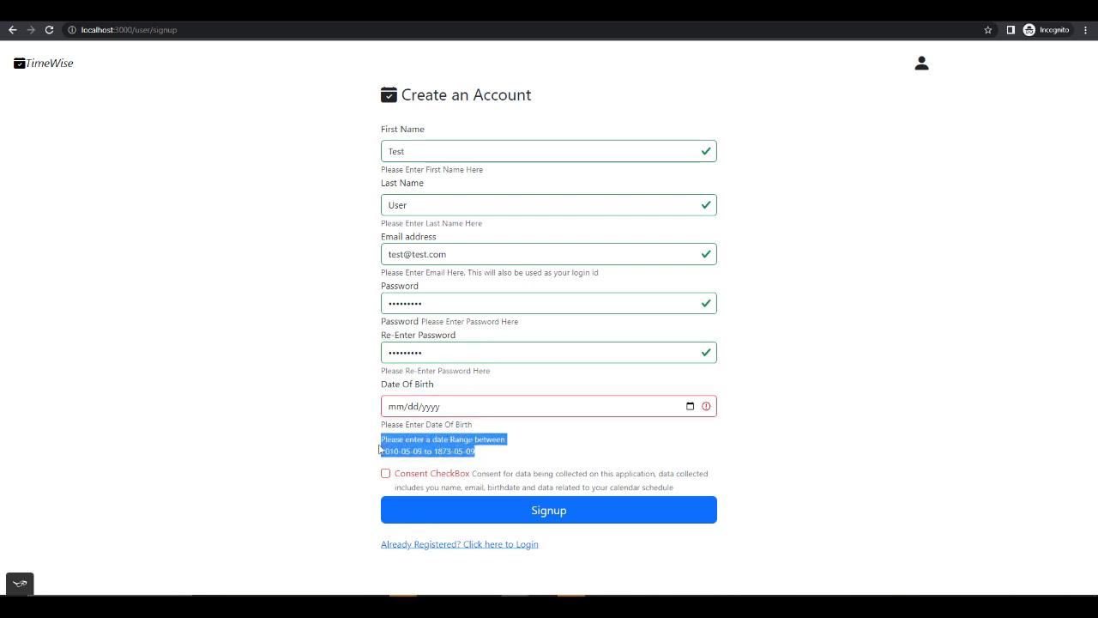
{"action": "left_click", "coordinate": [485, 459]}
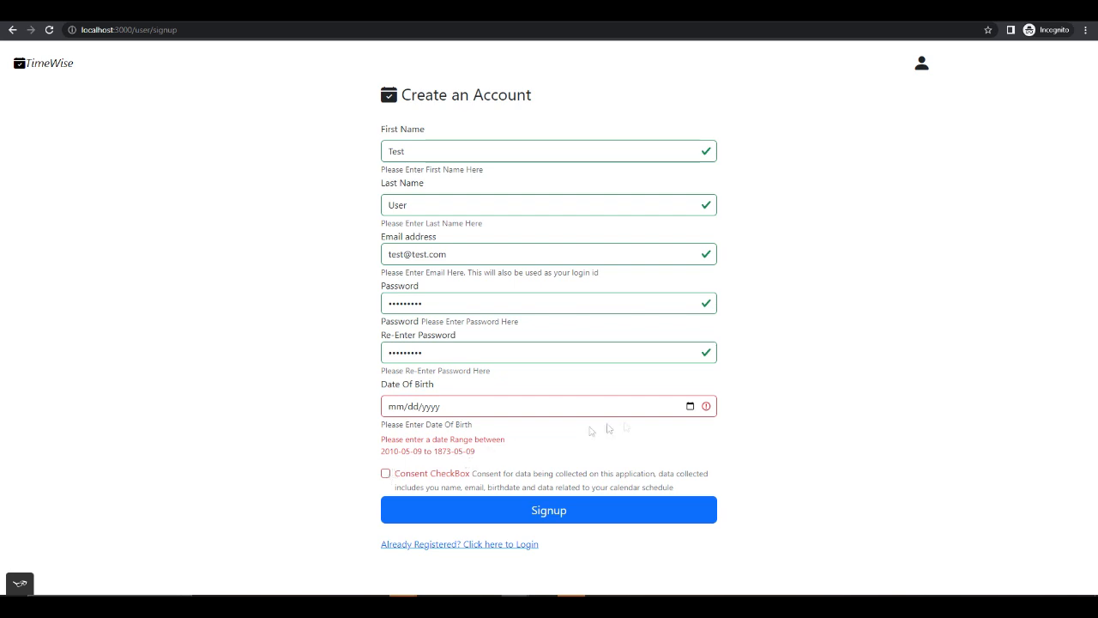
{"action": "left_click", "coordinate": [691, 407]}
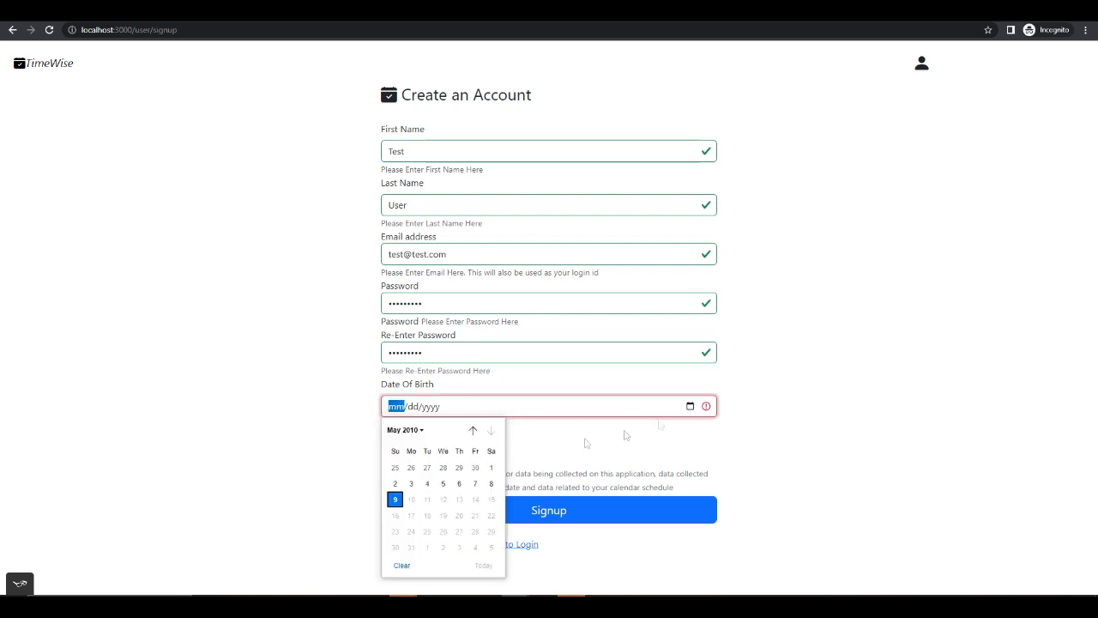
{"action": "left_click", "coordinate": [442, 483]}
{"action": "left_click", "coordinate": [386, 439]}
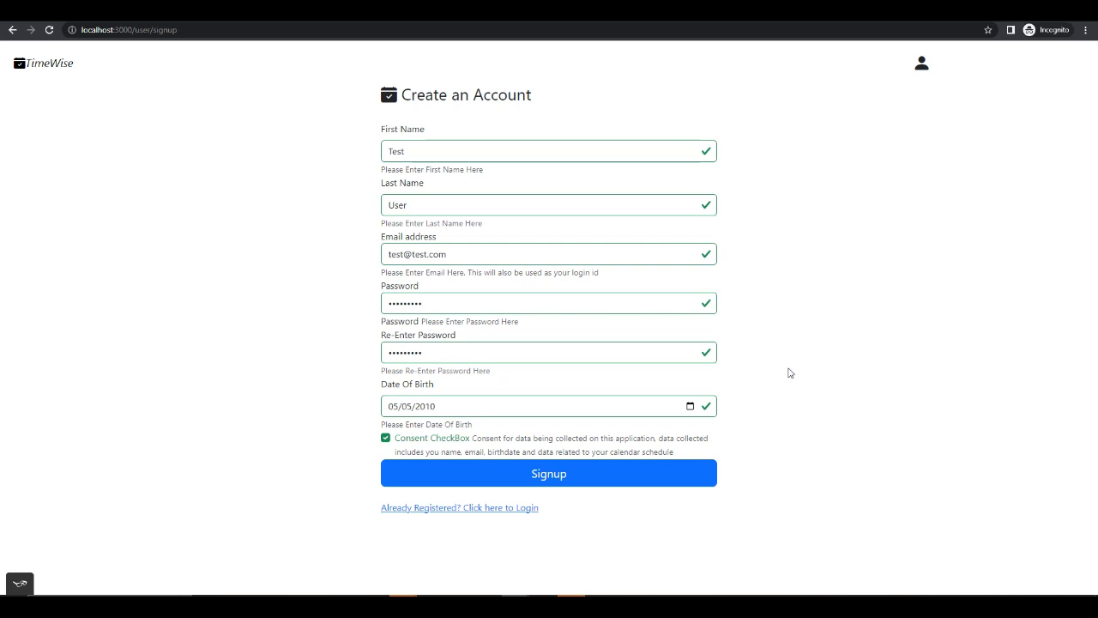
{"action": "left_click", "coordinate": [622, 479]}
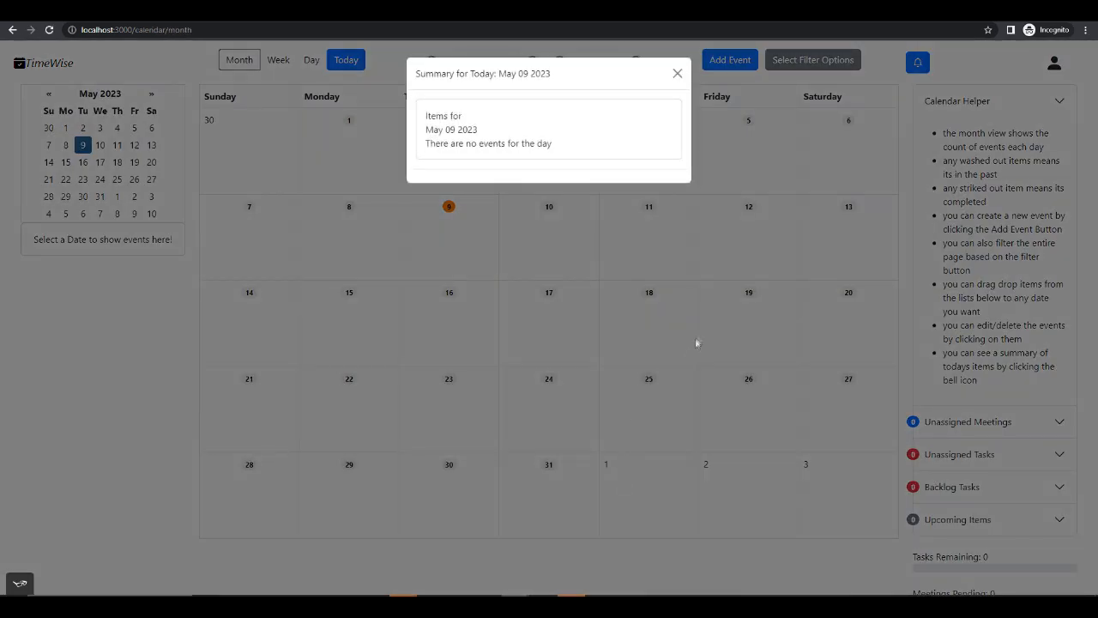
- Read today's event summary, close it, then reopen it from the notifications and dismiss it
{"action": "left_click_drag", "start_coordinate": [564, 78], "coordinate": [432, 75]}
{"action": "left_click", "coordinate": [569, 85]}
{"action": "left_click", "coordinate": [677, 76]}
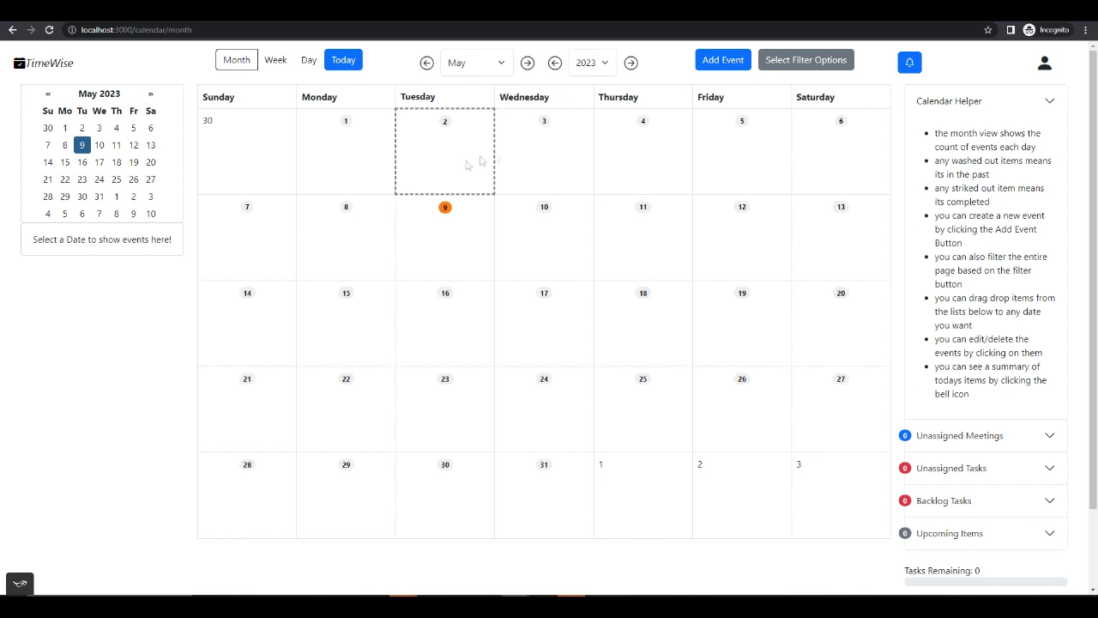
{"action": "left_click", "coordinate": [911, 65]}
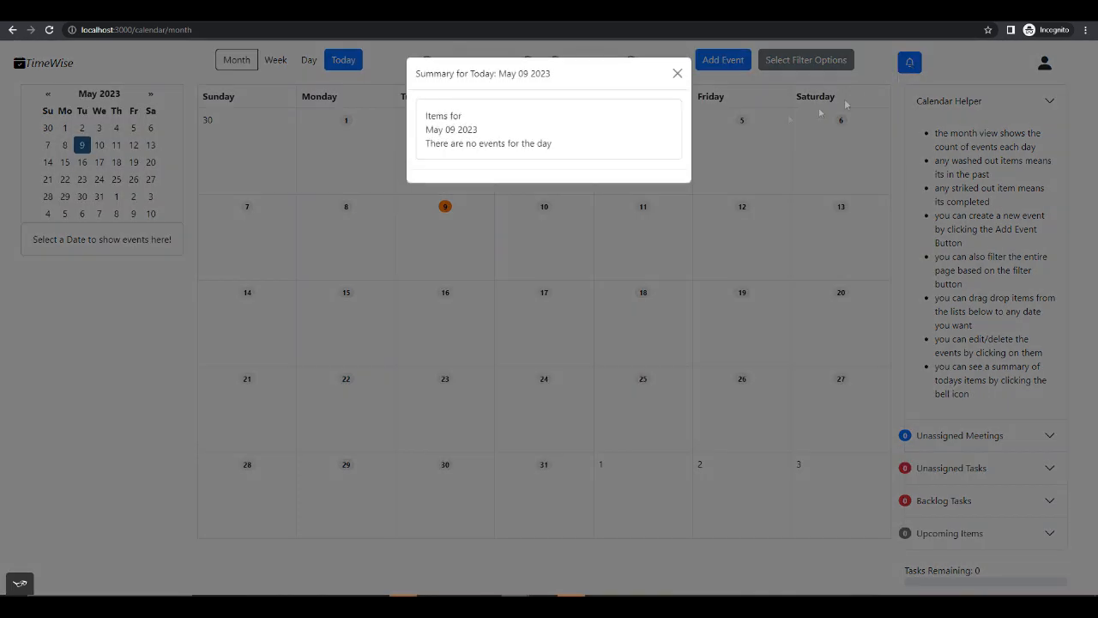
{"action": "left_click", "coordinate": [678, 74]}
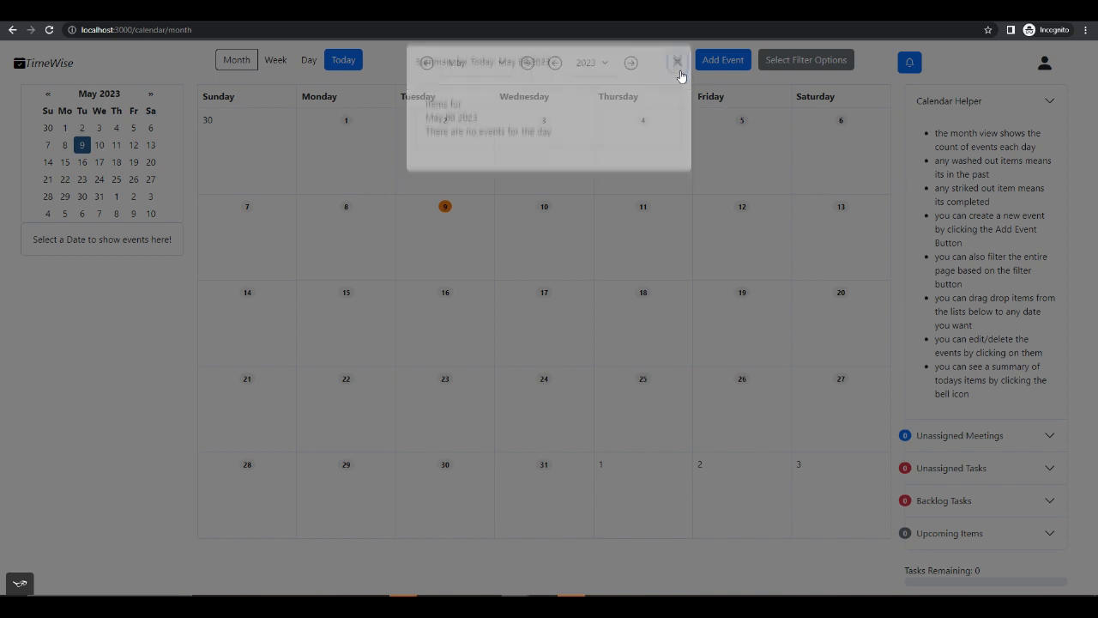
- Log out of the new account and return to the sign-up form
{"action": "left_click", "coordinate": [1045, 65]}
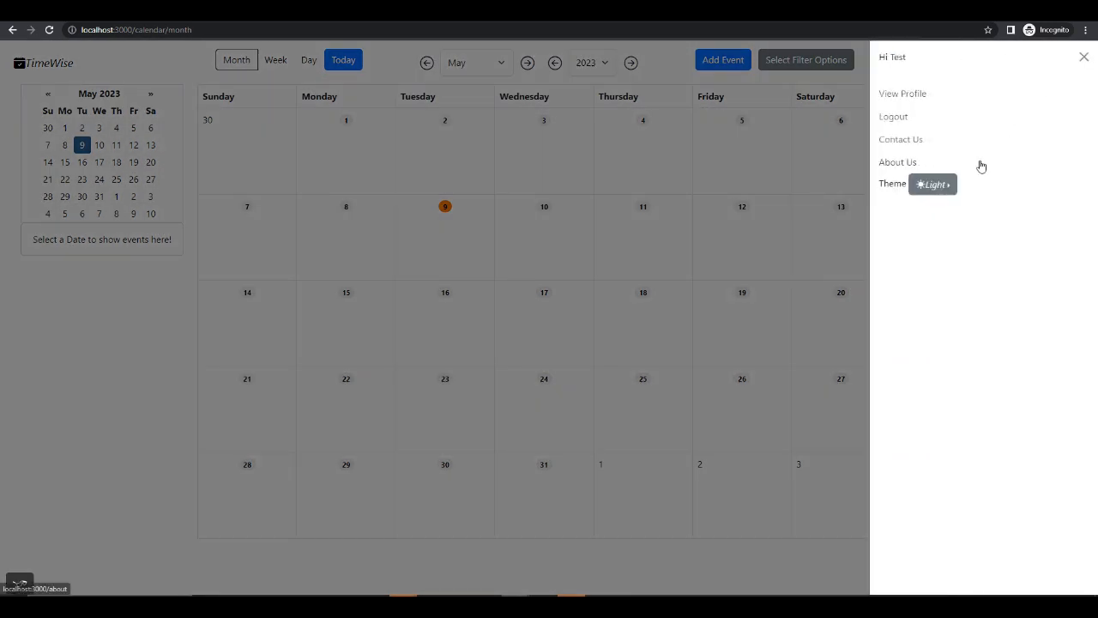
{"action": "left_click", "coordinate": [897, 120]}
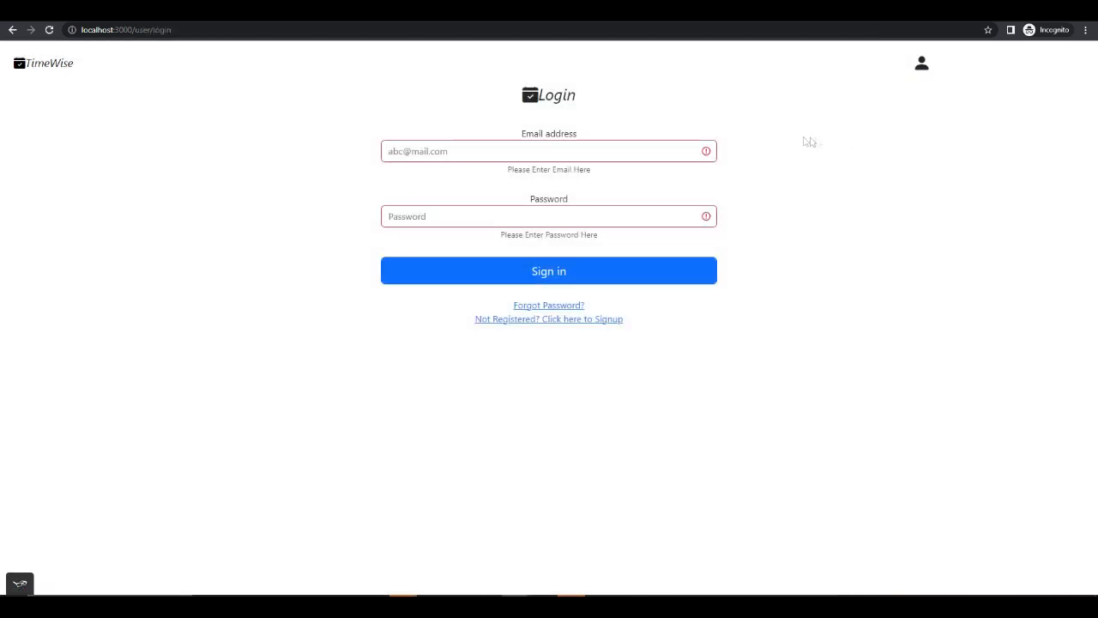
{"action": "left_click", "coordinate": [562, 150]}
{"action": "left_click", "coordinate": [513, 320]}
- Fill in the sign-up form with the same first name, last name and email address as the registered account
{"action": "left_click", "coordinate": [451, 152]}
{"action": "type", "text": "Ters"}
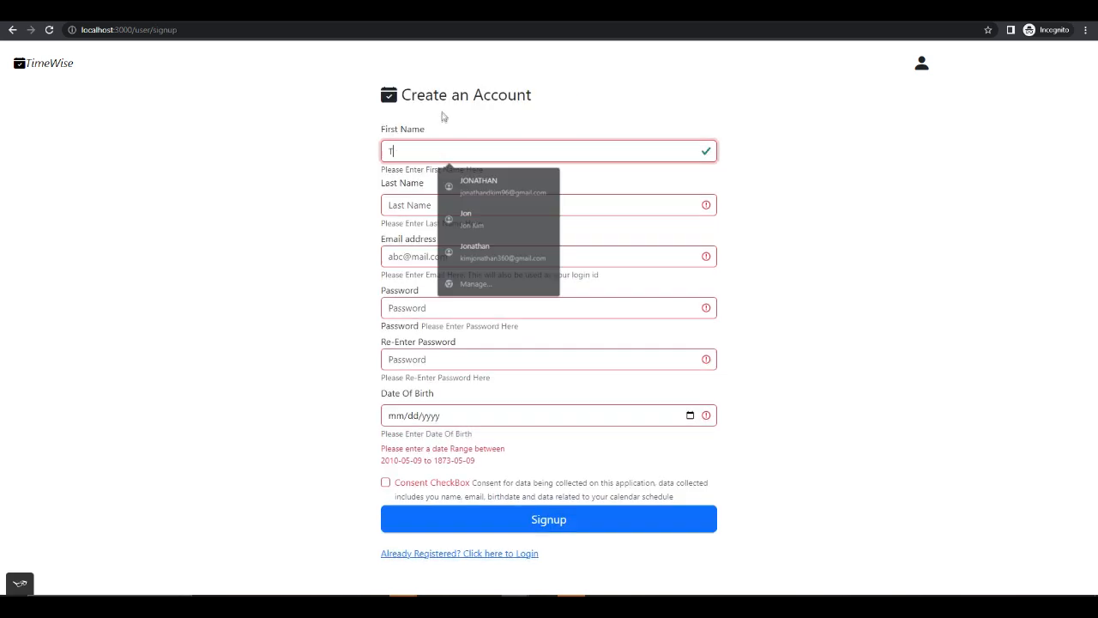
{"action": "key", "text": "BackSpace"}
{"action": "type", "text": "st"}
{"action": "key", "text": "Tab"}
{"action": "type", "text": "usd"}
{"action": "key", "text": "BackSpace"}
{"action": "key", "text": "BackSpace"}
{"action": "key", "text": "BackSpace"}
{"action": "type", "text": "User"}
{"action": "key", "text": "Tab"}
{"action": "type", "text": "test@test.com"}
{"action": "key", "text": "Tab"}
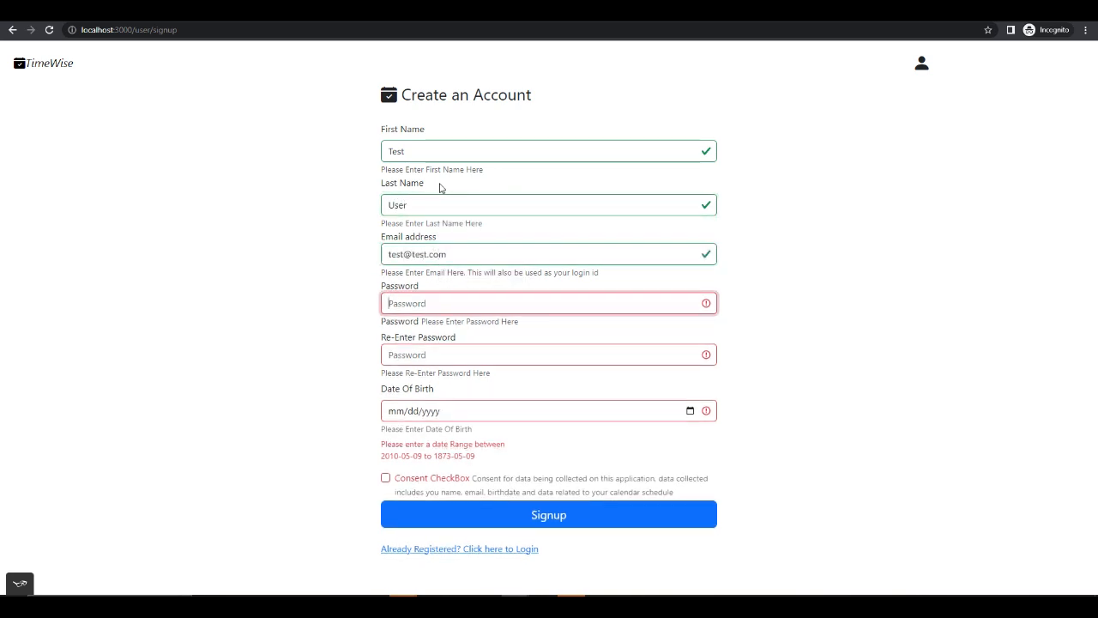
- Enter and re-enter the account password for the duplicate sign-up
{"action": "type", "text": "test1234"}
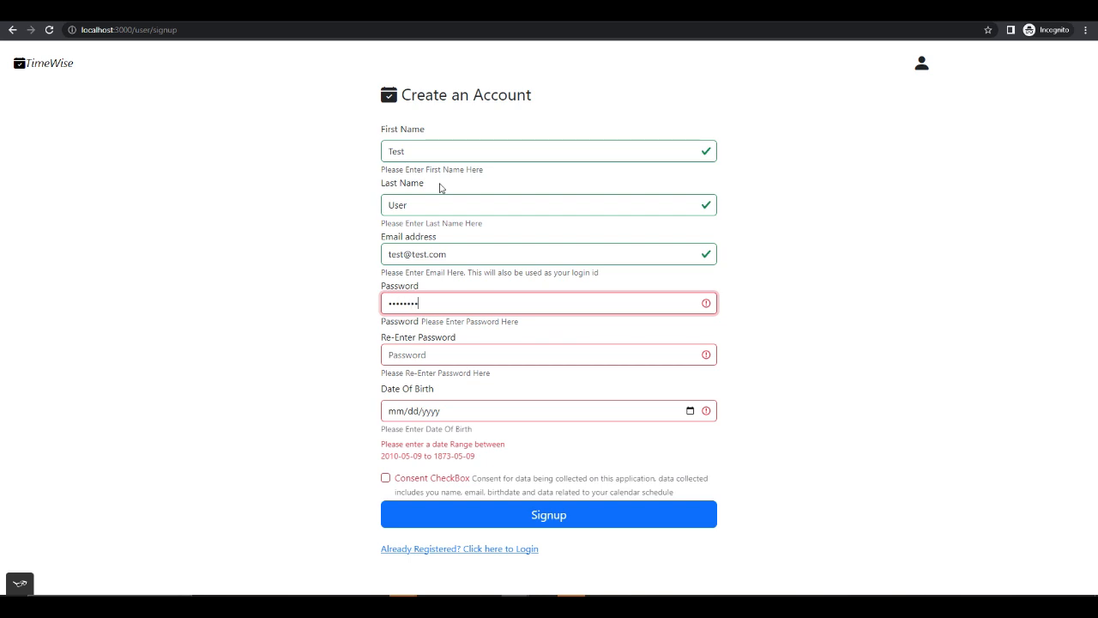
{"action": "type", "text": "!"}
{"action": "key", "text": "Tab"}
{"action": "type", "text": "t"}
{"action": "key", "text": "BackSpace"}
{"action": "type", "text": "test1234!"}
{"action": "key", "text": "Tab"}
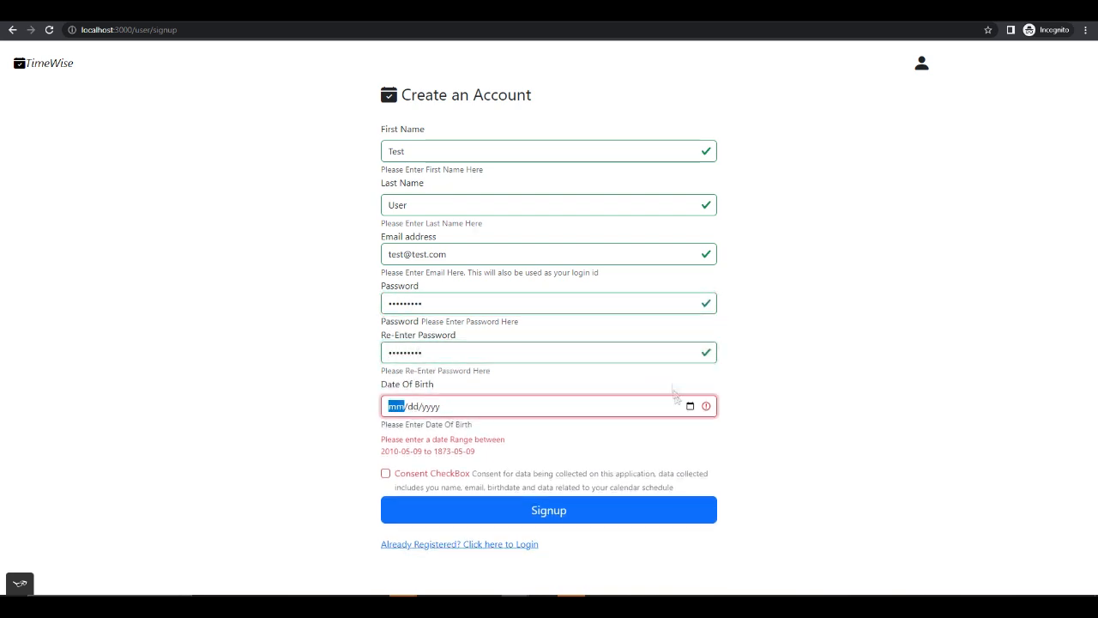
- Choose a date of birth, accept the consent and try to sign up with the already registered email
{"action": "left_click", "coordinate": [690, 406]}
{"action": "left_click", "coordinate": [473, 430]}
{"action": "left_click", "coordinate": [411, 532]}
{"action": "left_click", "coordinate": [386, 438]}
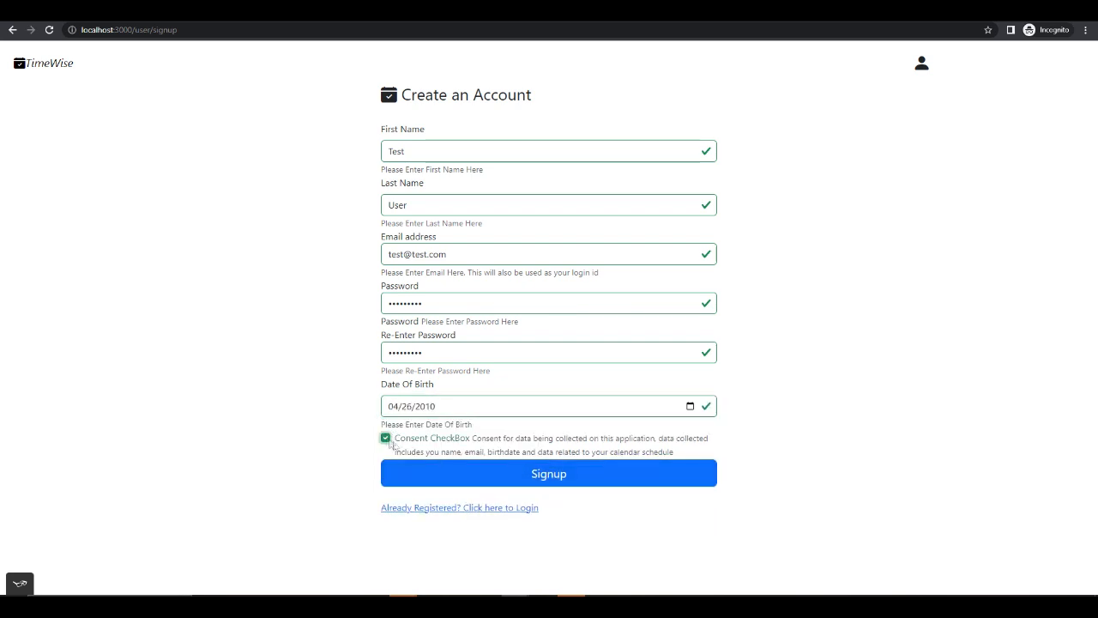
{"action": "left_click_drag", "start_coordinate": [478, 292], "coordinate": [489, 311]}
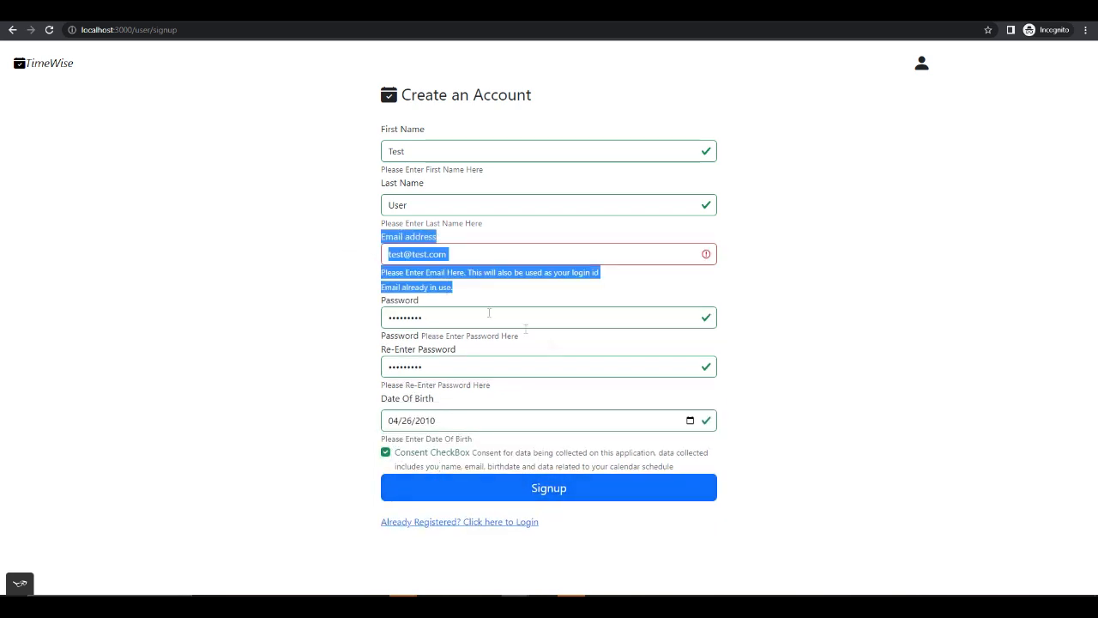
{"action": "left_click", "coordinate": [326, 286]}
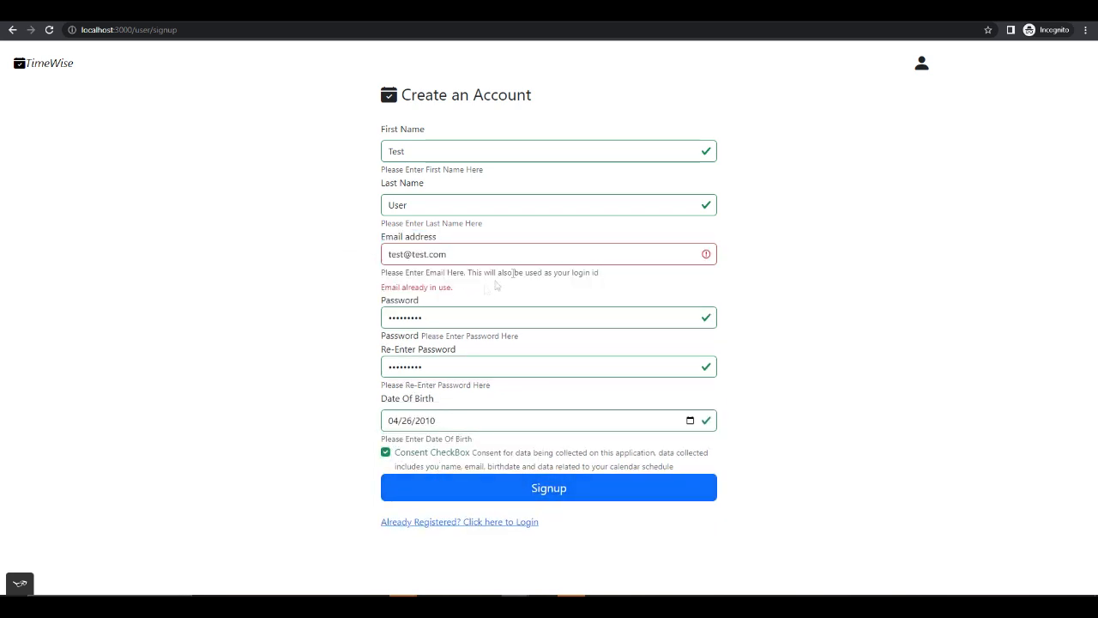
- Log in with the registered email address and account password, and dismiss today's summary
{"action": "left_click", "coordinate": [922, 65]}
{"action": "left_click", "coordinate": [895, 96]}
{"action": "left_click", "coordinate": [519, 158]}
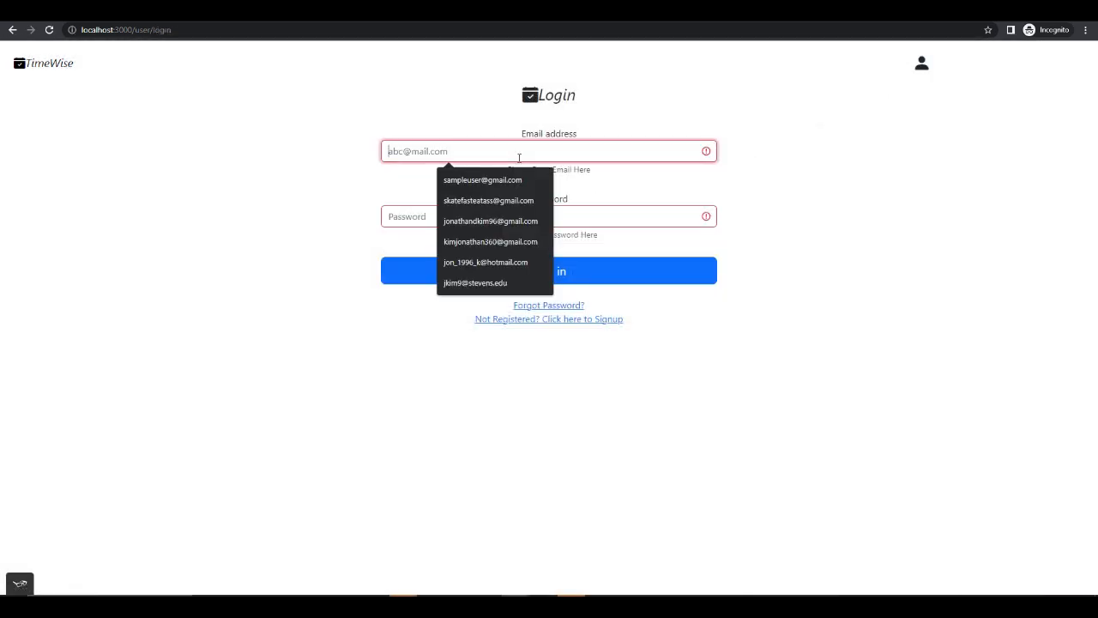
{"action": "type", "text": "test@test.com"}
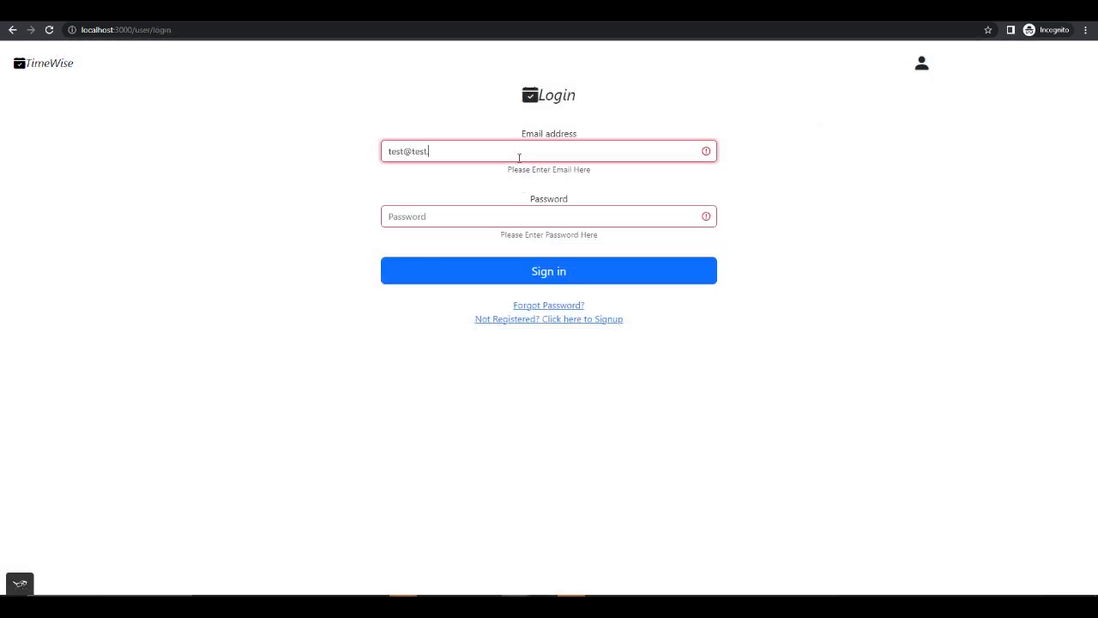
{"action": "key", "text": "Tab"}
{"action": "type", "text": "•••••••••"}
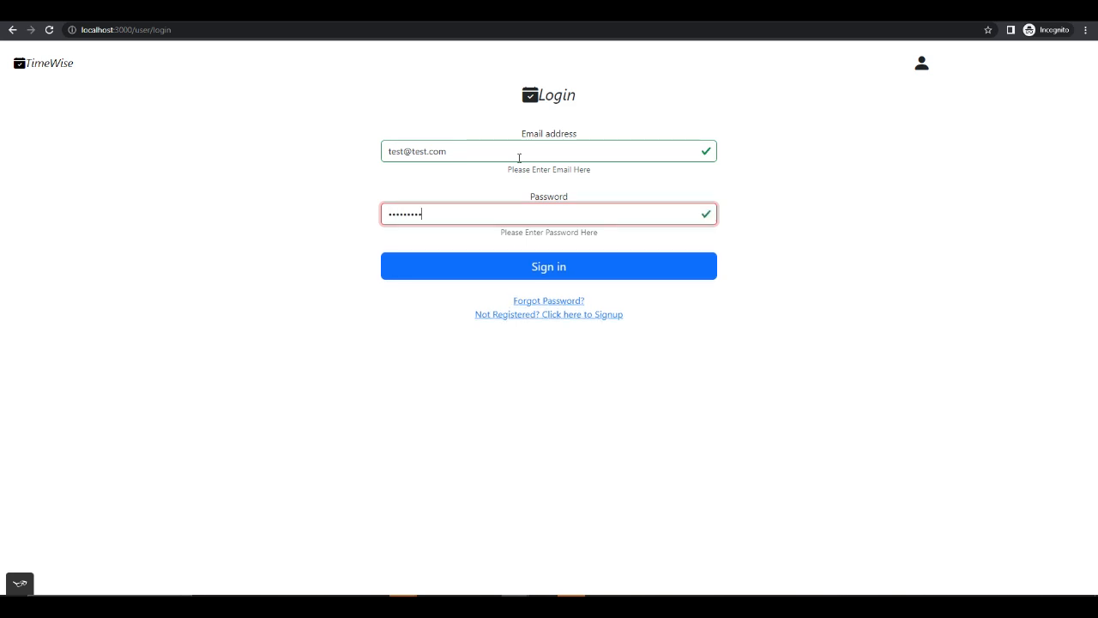
{"action": "left_click", "coordinate": [544, 268]}
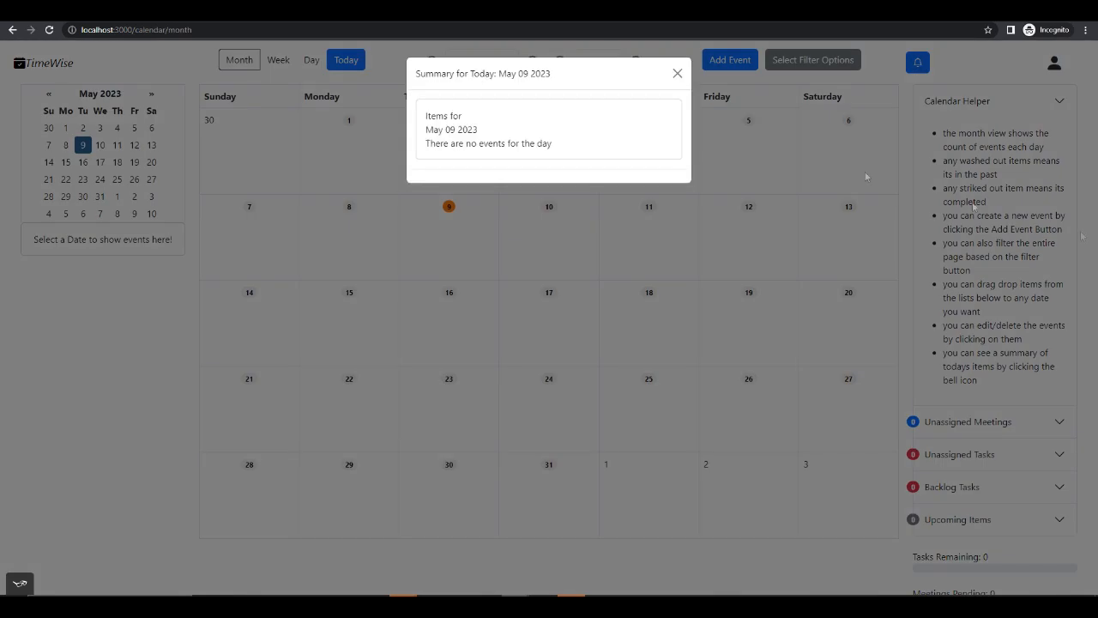
{"action": "left_click", "coordinate": [678, 74]}
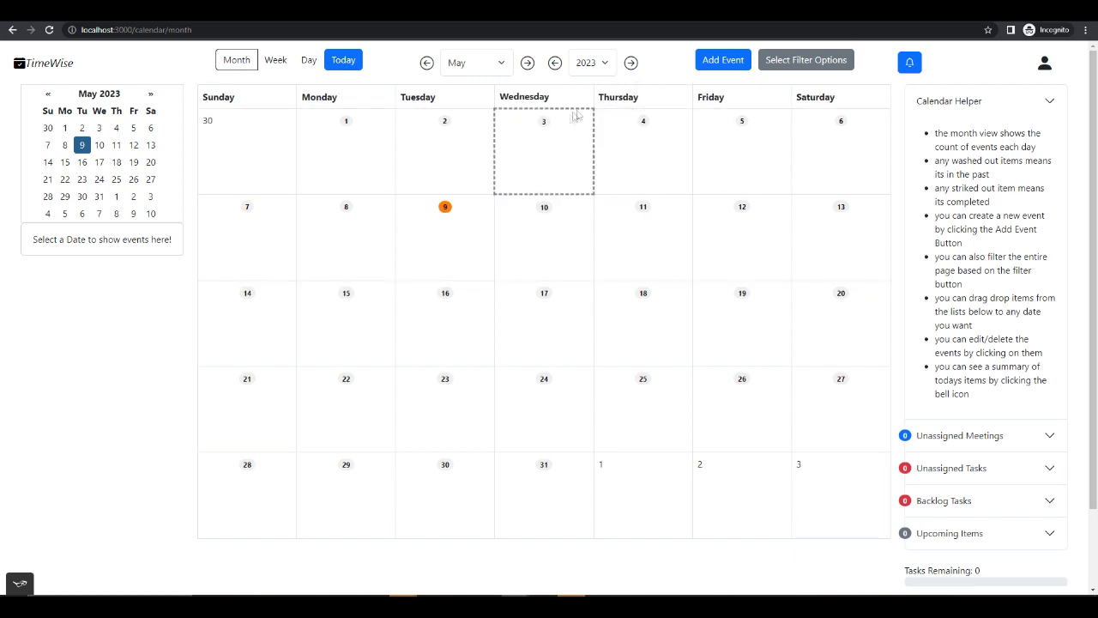
- Collapse and re-expand the Calendar Helper and read through its usage tips
{"action": "left_click", "coordinate": [1032, 106]}
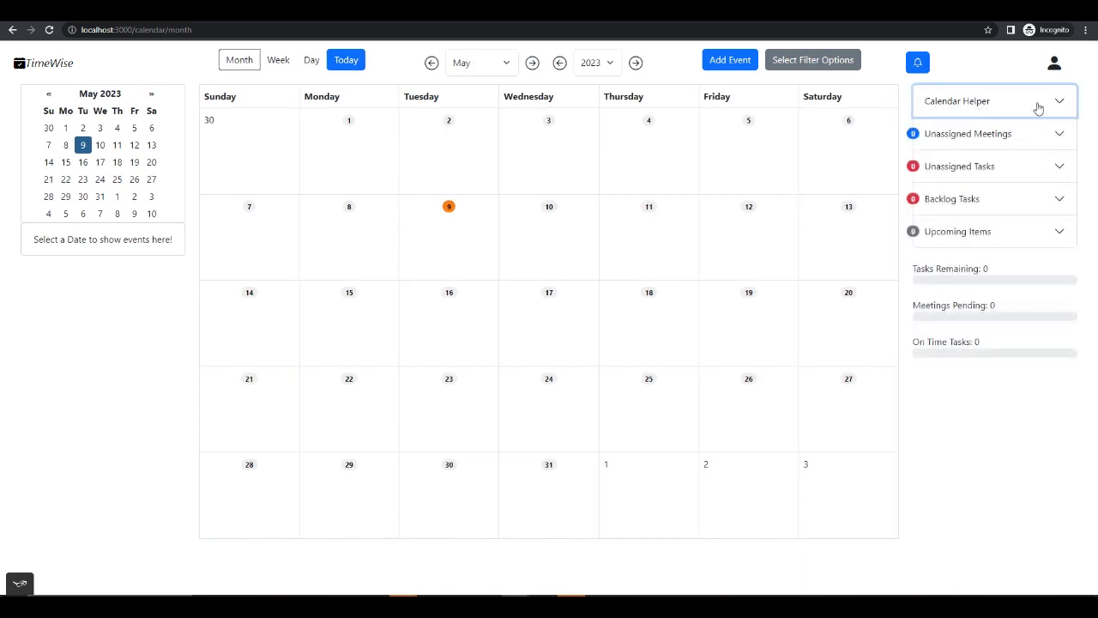
{"action": "left_click", "coordinate": [1038, 105]}
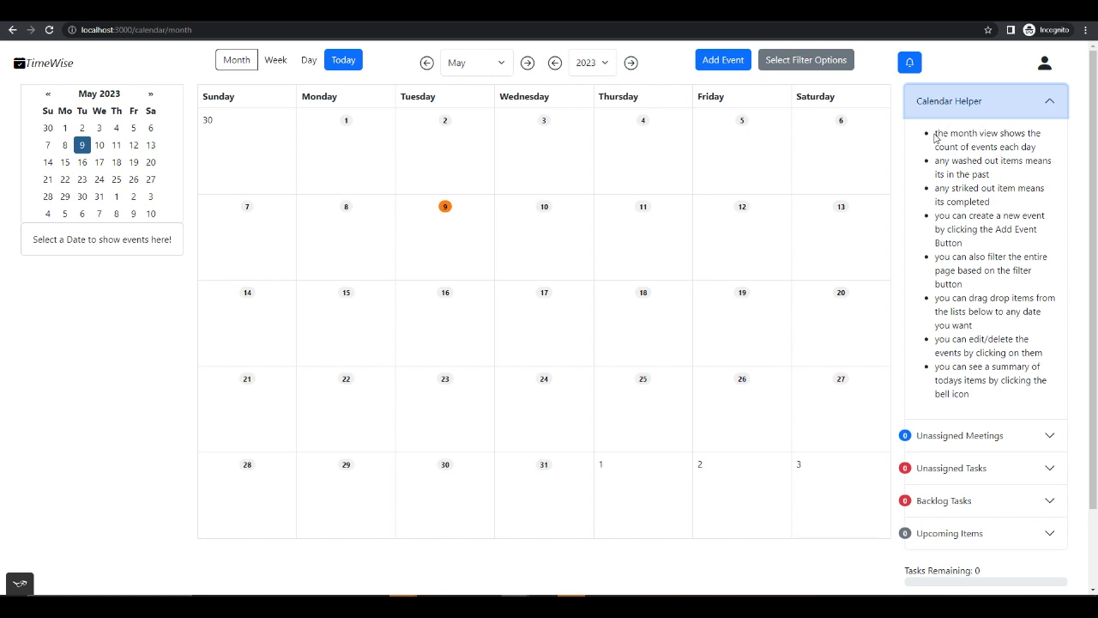
{"action": "left_click_drag", "start_coordinate": [935, 138], "coordinate": [987, 394]}
{"action": "left_click", "coordinate": [986, 394]}
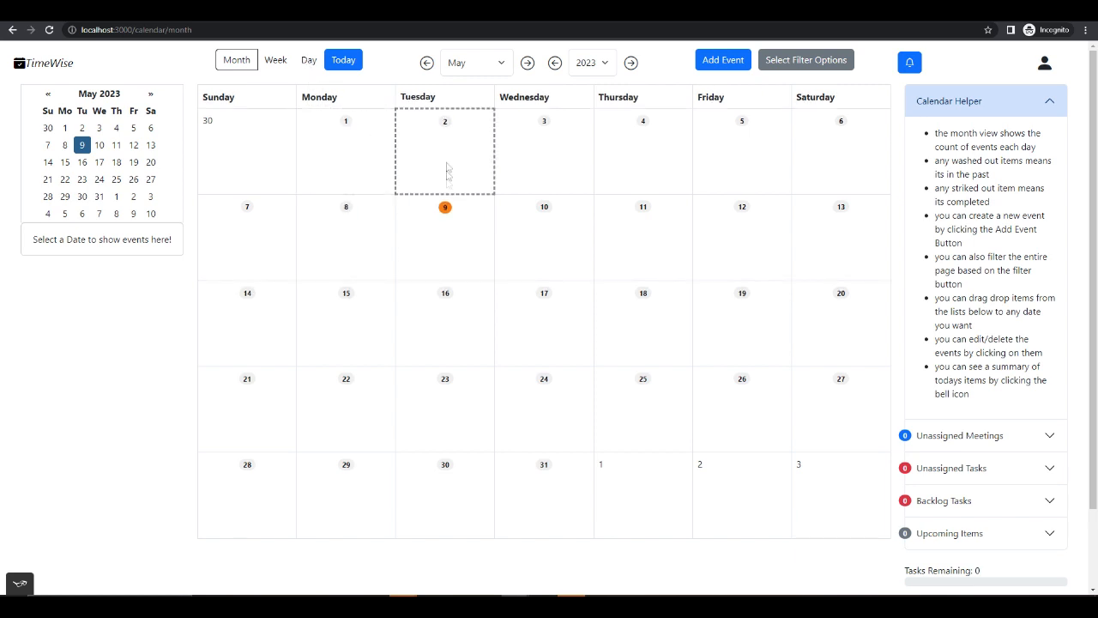
- Open the day view for May 2, 2023 from the month calendar
{"action": "left_click", "coordinate": [445, 125]}
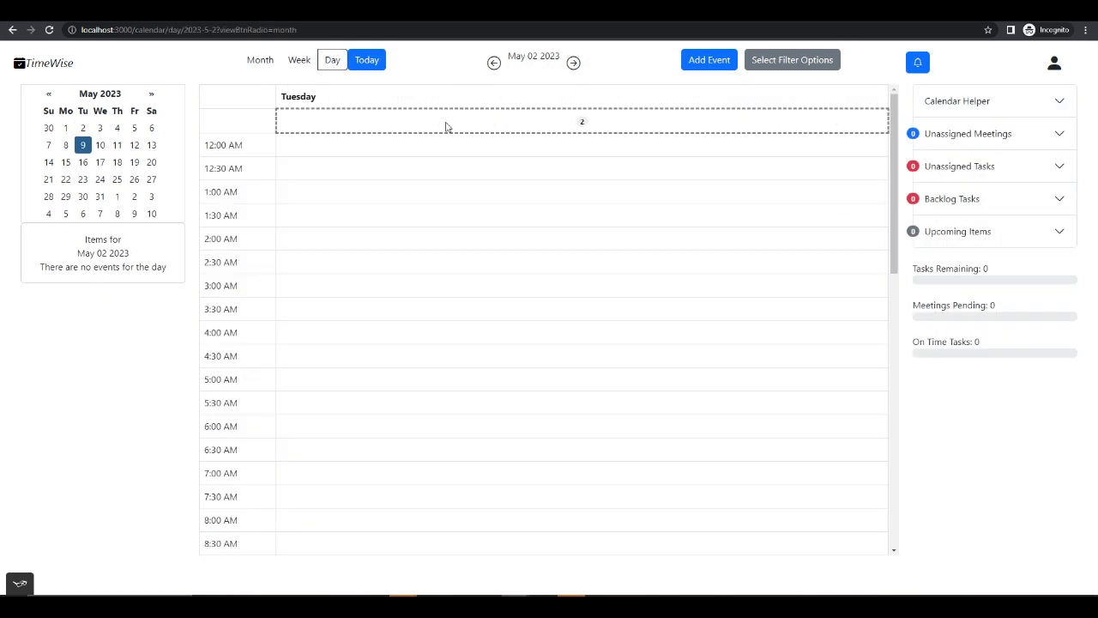
- Return to the month calendar, reopen the day view for May 2, 2023, and go back to the month view
{"action": "left_click", "coordinate": [259, 60]}
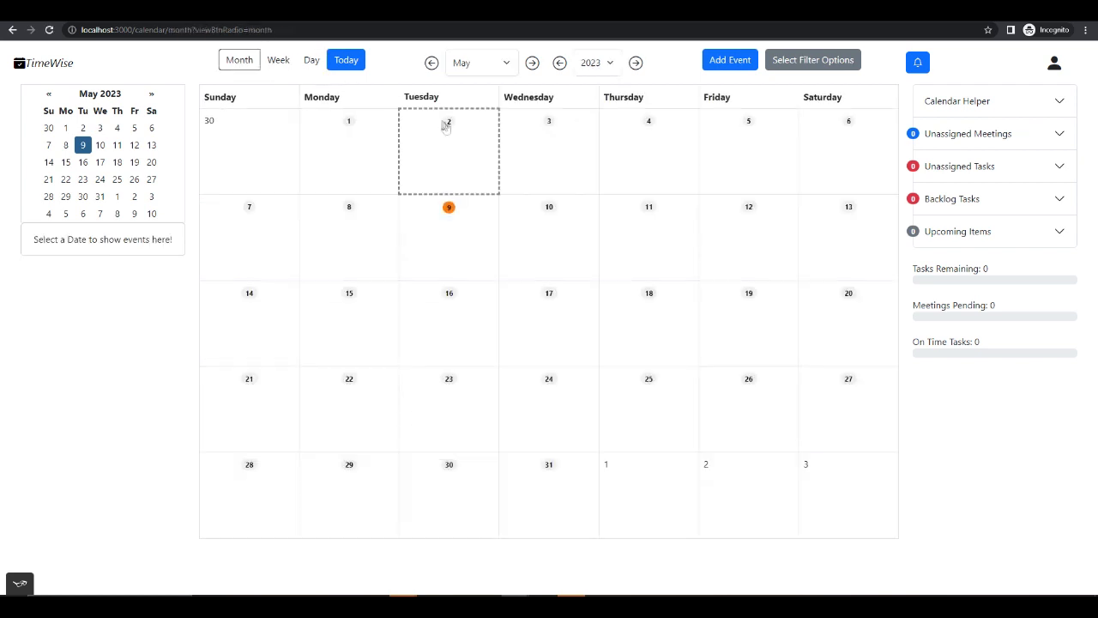
{"action": "left_click", "coordinate": [444, 126]}
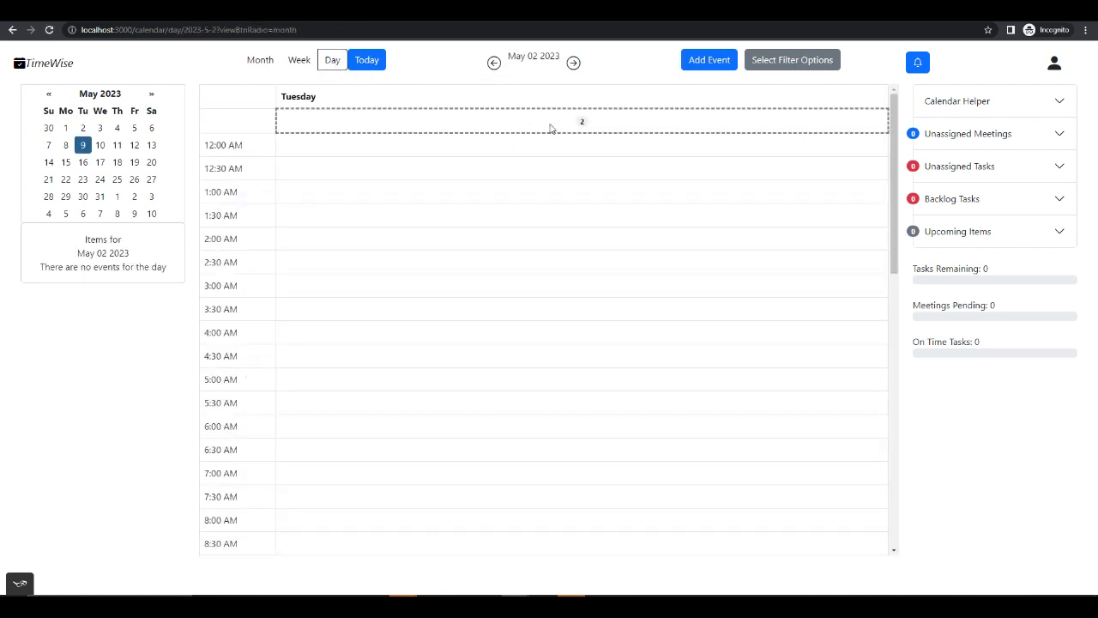
{"action": "left_click", "coordinate": [266, 66]}
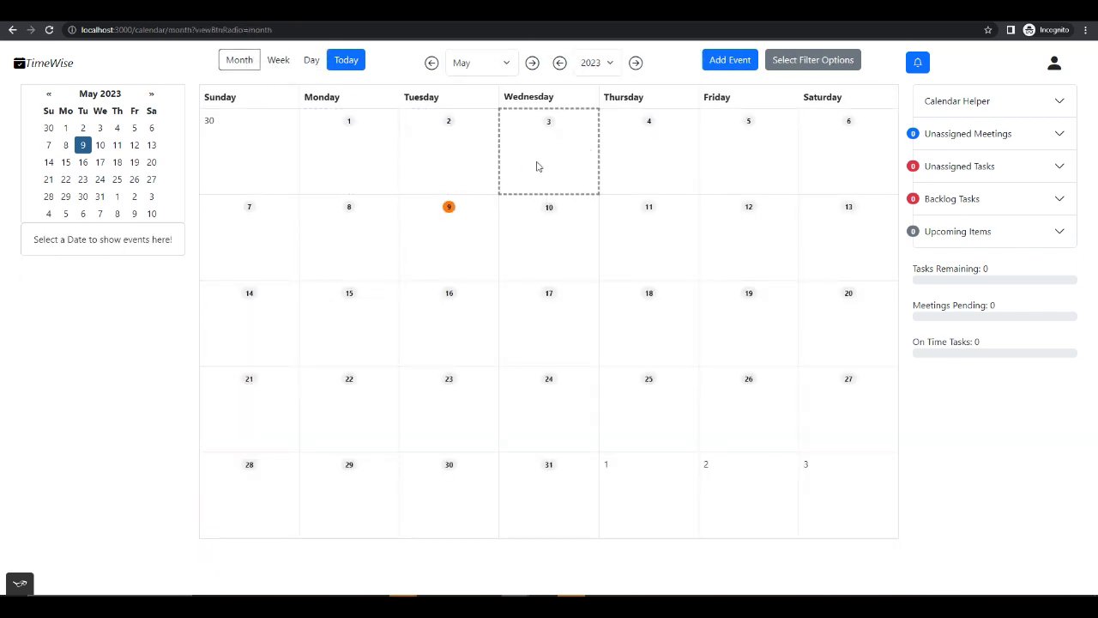
- Select May 2, May 9 and May 3, 2023 in the calendars to view the items listed for each date
{"action": "left_click", "coordinate": [414, 152]}
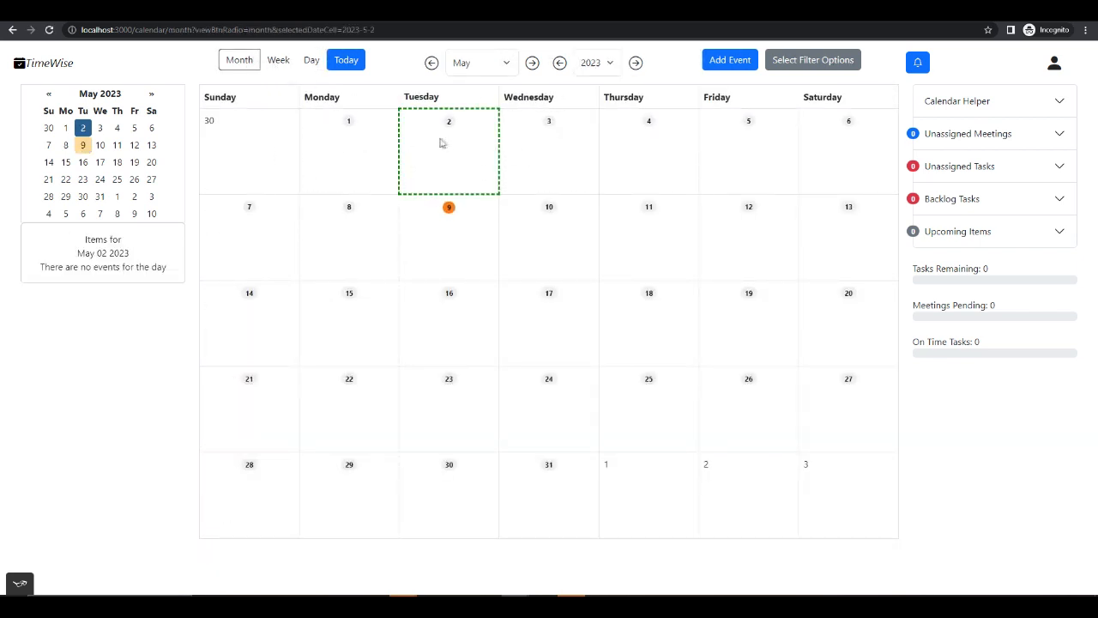
{"action": "left_click", "coordinate": [83, 146]}
{"action": "left_click", "coordinate": [100, 147]}
{"action": "left_click", "coordinate": [85, 147]}
{"action": "left_click_drag", "start_coordinate": [50, 266], "coordinate": [151, 273]}
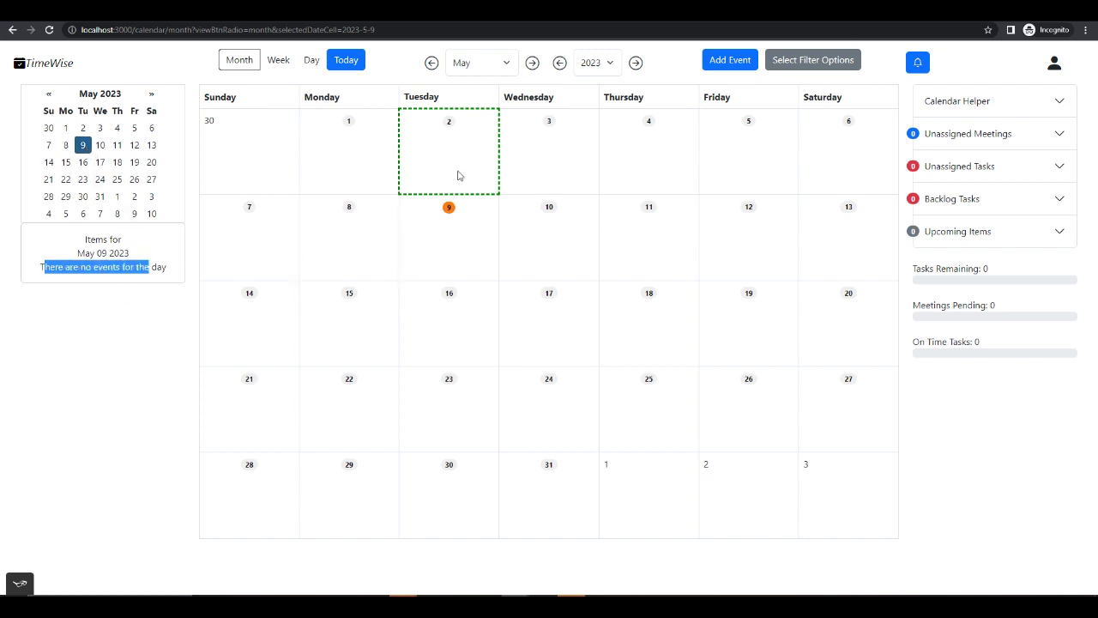
{"action": "left_click", "coordinate": [519, 114]}
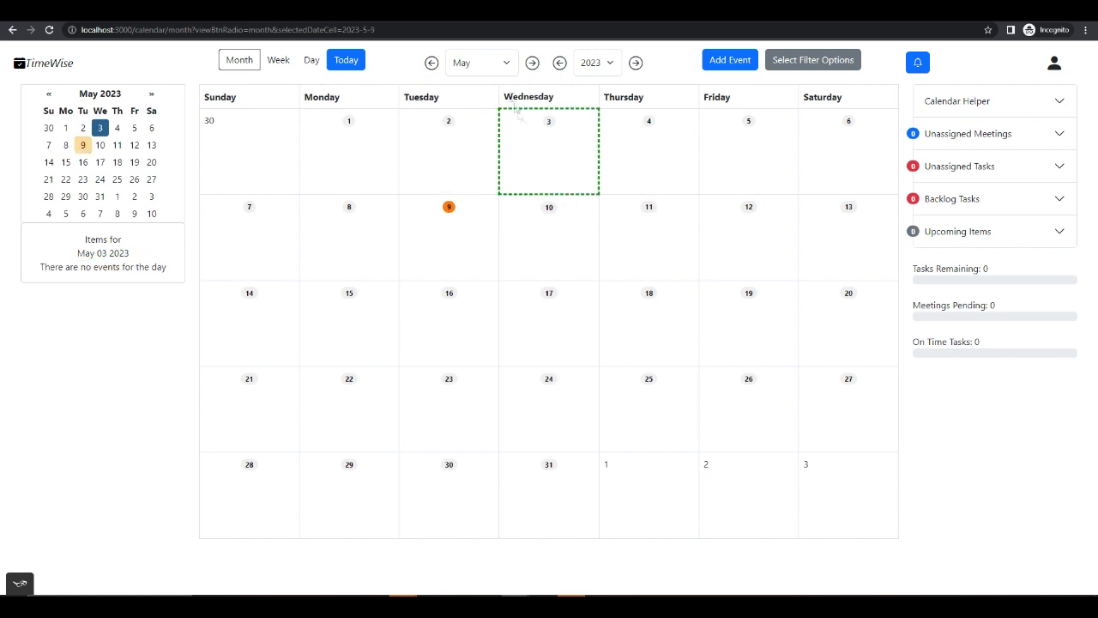
- Browse the month calendar forward to July 2023 and July 2024, and return to today's month
{"action": "left_click", "coordinate": [532, 64]}
{"action": "left_click", "coordinate": [531, 64]}
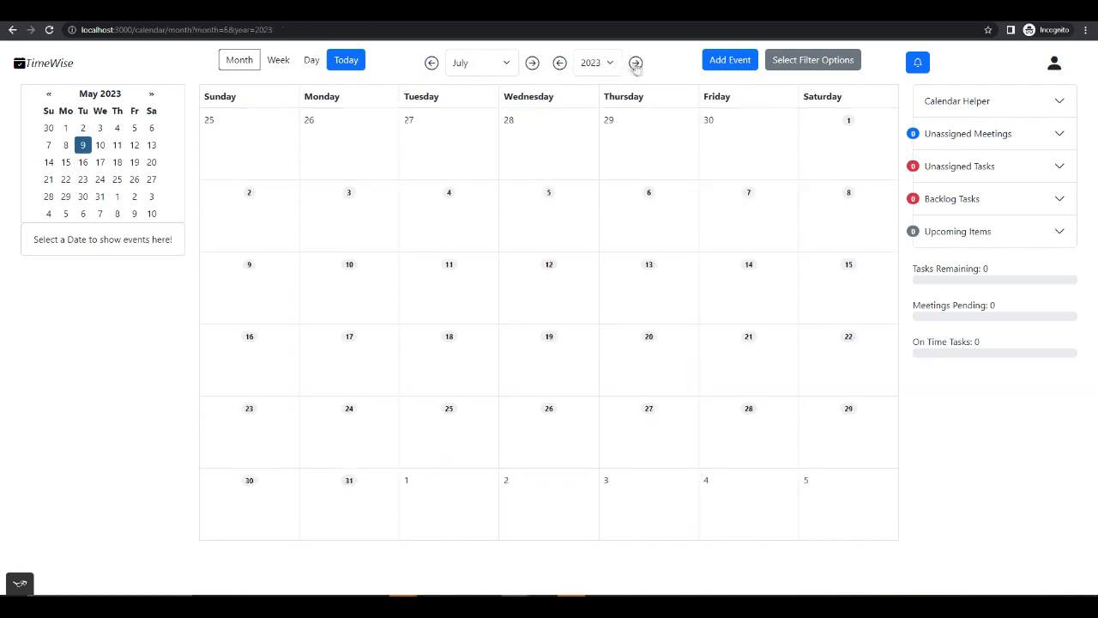
{"action": "left_click", "coordinate": [636, 63]}
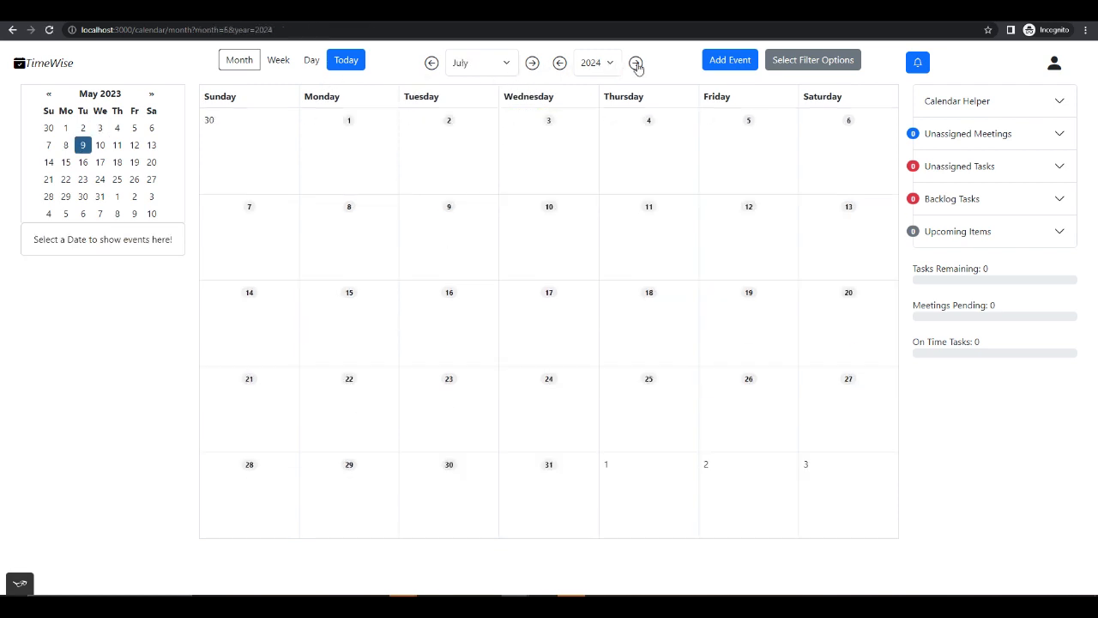
{"action": "left_click", "coordinate": [343, 62]}
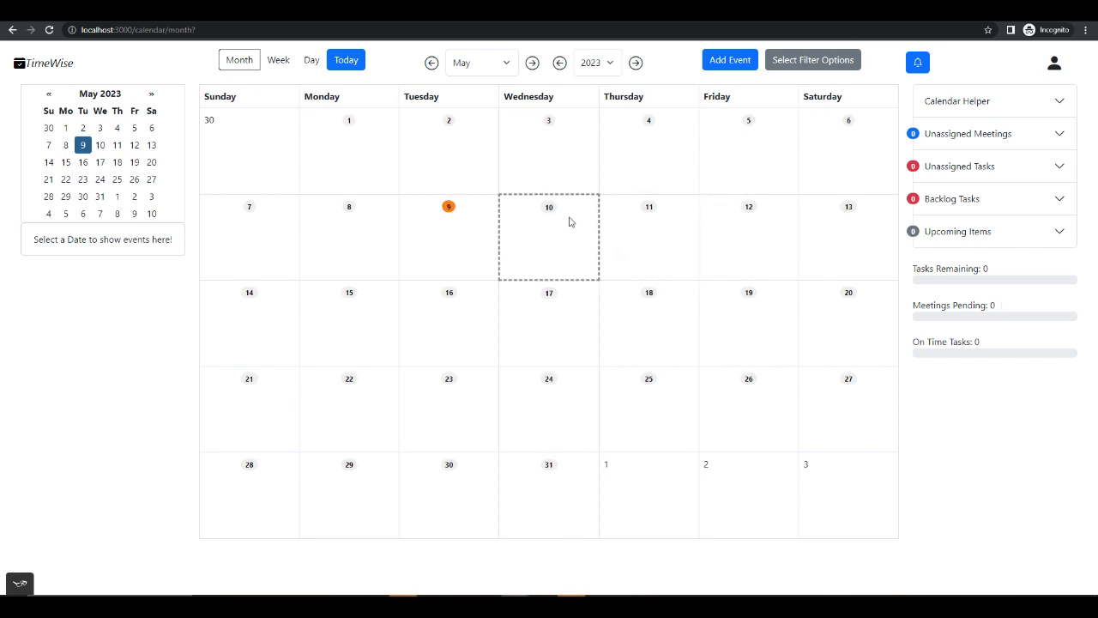
- Select May 3, 2023, start adding a reminder event and make its form editable
{"action": "left_click", "coordinate": [568, 163]}
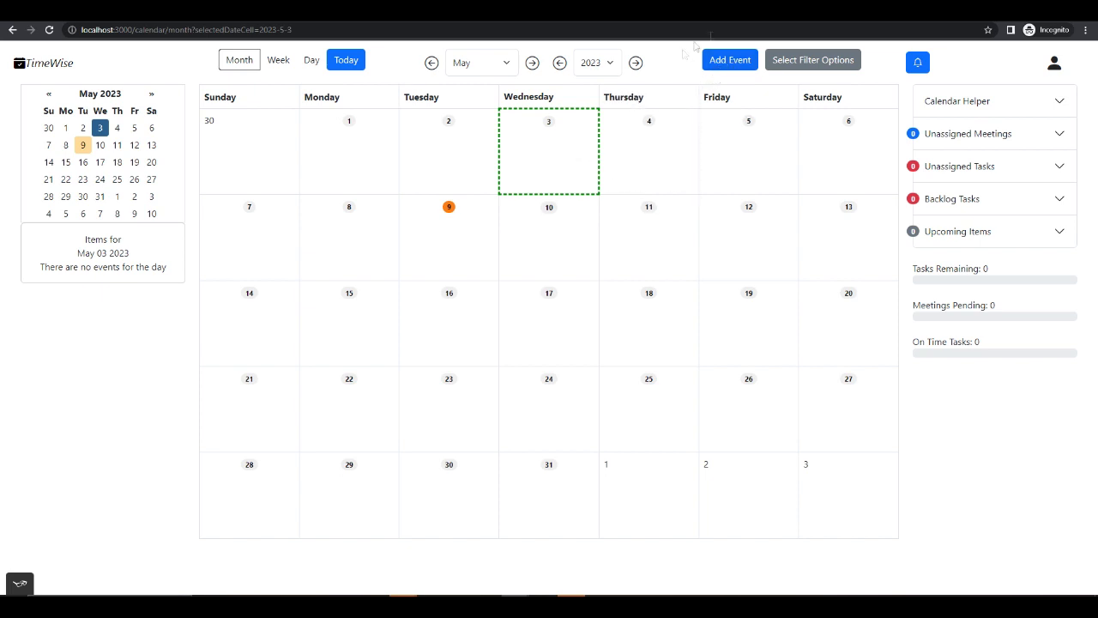
{"action": "left_click", "coordinate": [724, 67]}
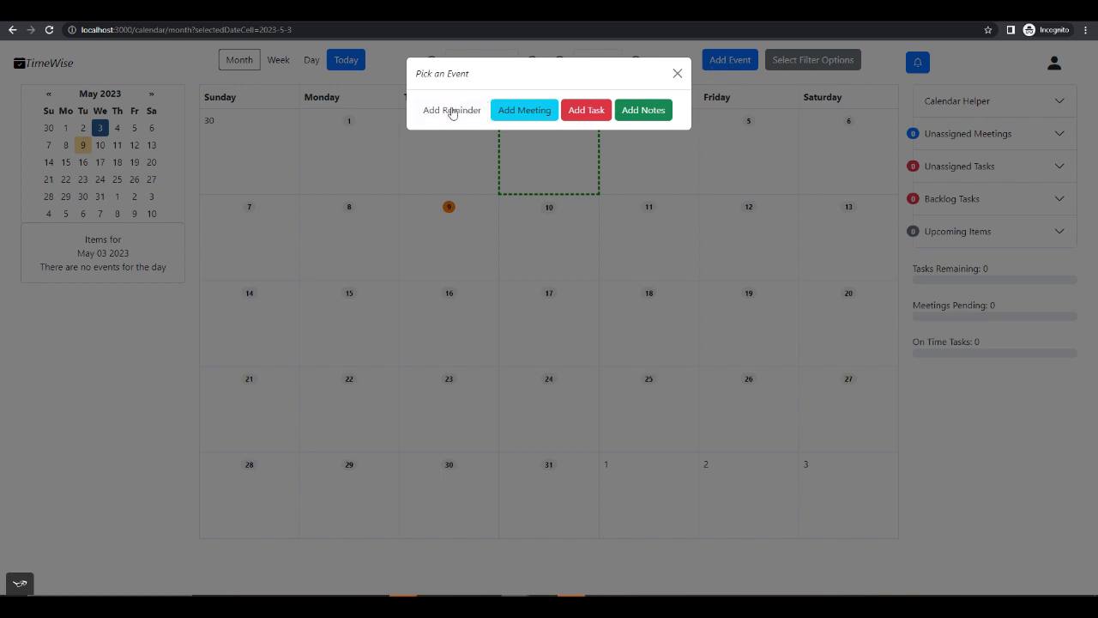
{"action": "left_click", "coordinate": [458, 112]}
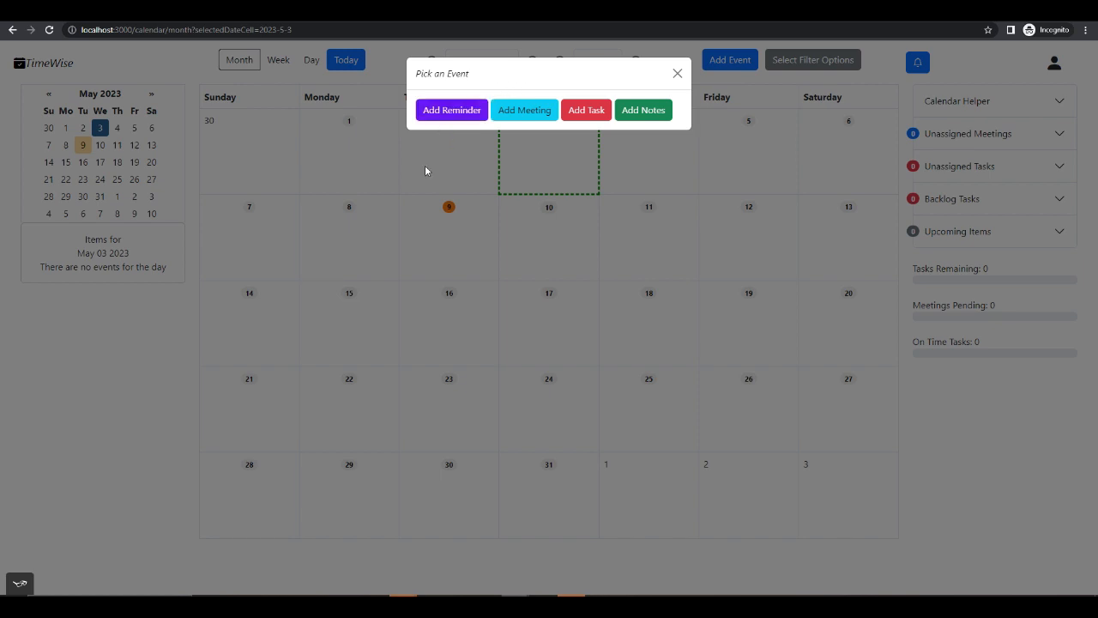
{"action": "left_click", "coordinate": [467, 114]}
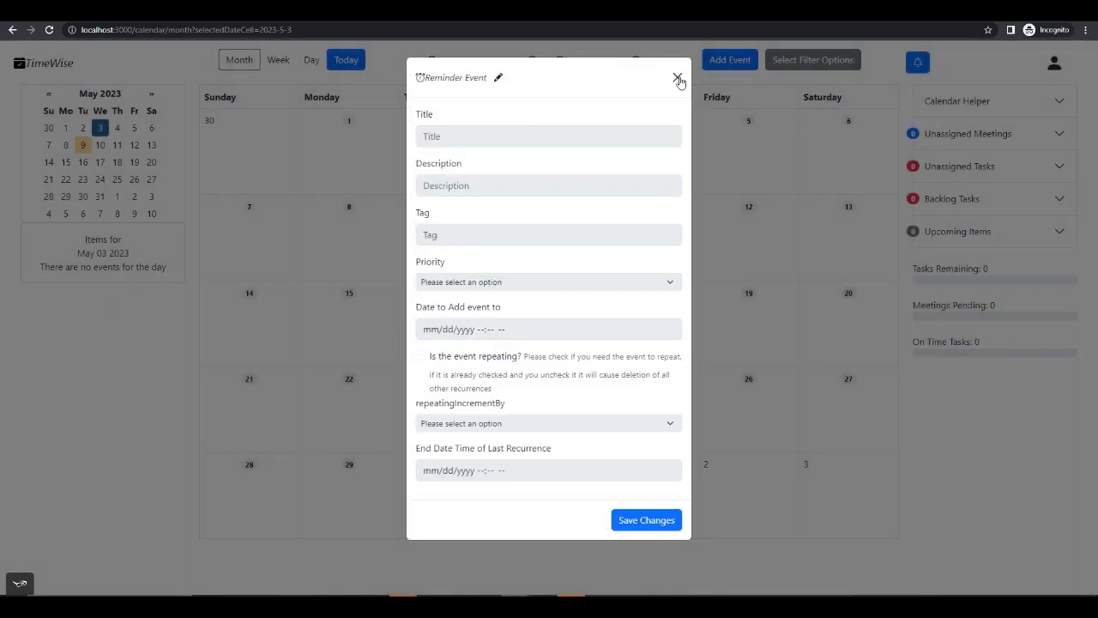
{"action": "left_click", "coordinate": [500, 80]}
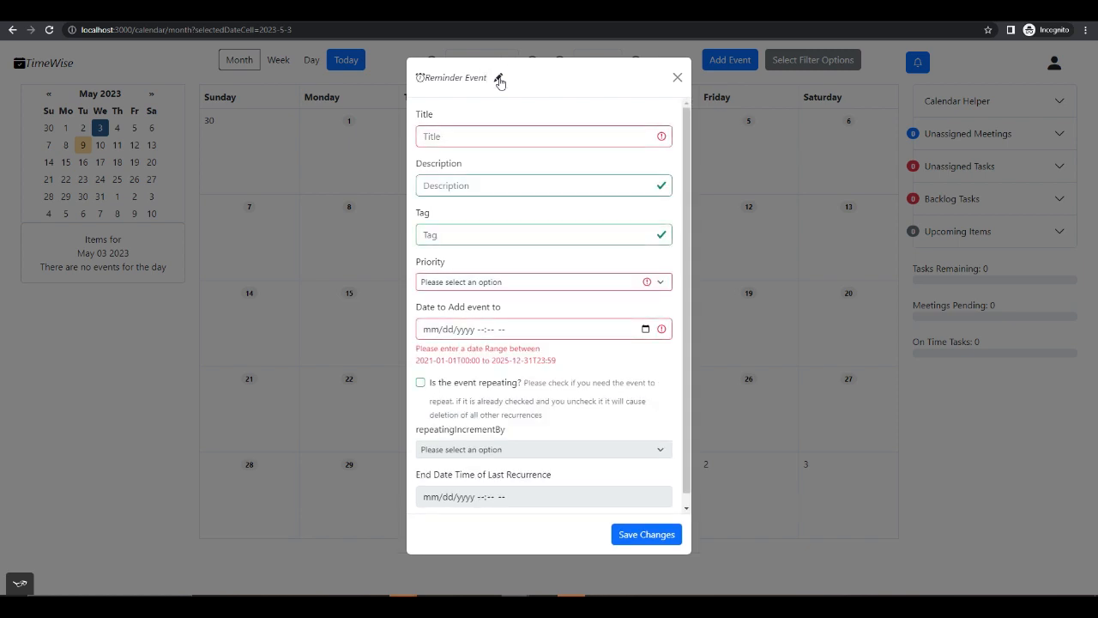
- Enter "Test Reminder" as the reminder's title and description, and "testReminder" as its tag
{"action": "left_click", "coordinate": [507, 135]}
{"action": "type", "text": "T"}
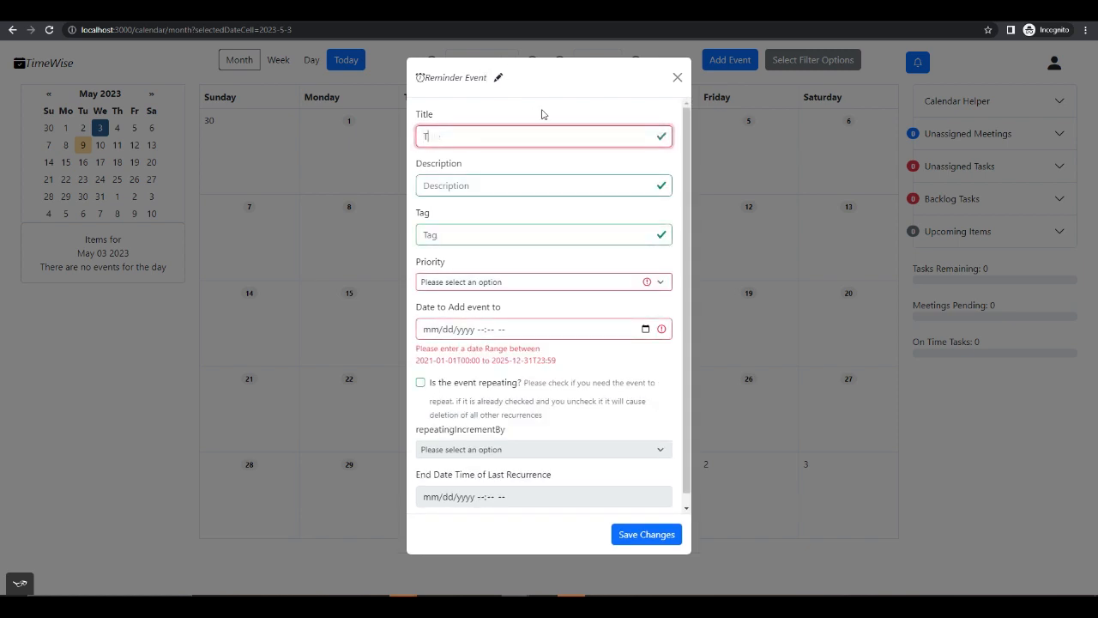
{"action": "type", "text": "est Reminder"}
{"action": "scroll", "coordinate": [550, 168], "scroll_direction": "down", "scroll_amount": 1}
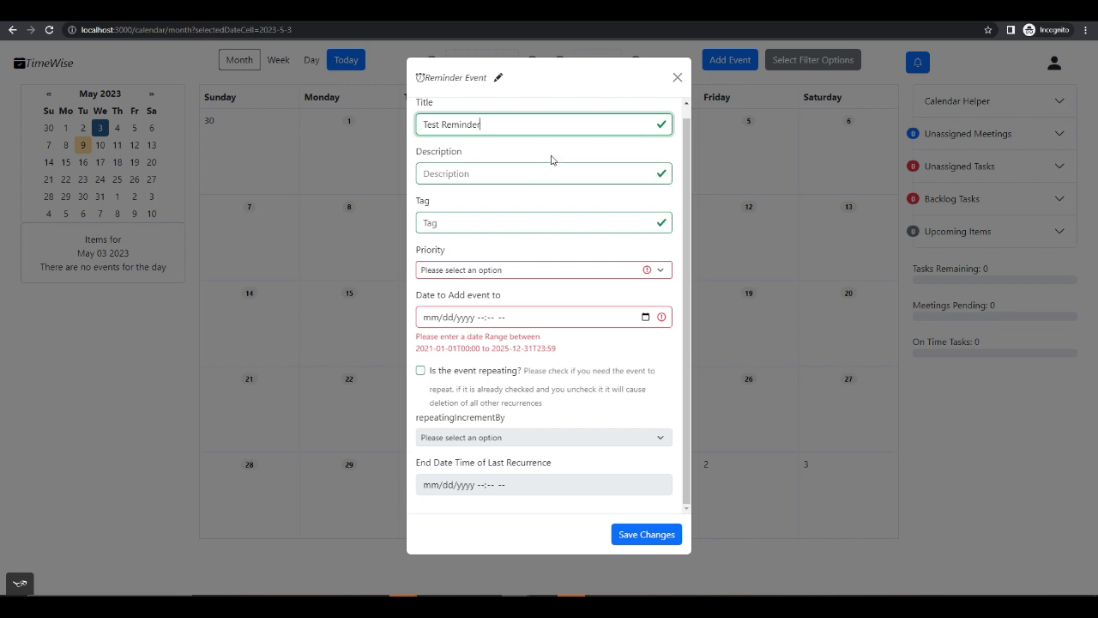
{"action": "left_click", "coordinate": [510, 174]}
{"action": "left_click", "coordinate": [486, 224]}
{"action": "left_click", "coordinate": [491, 174]}
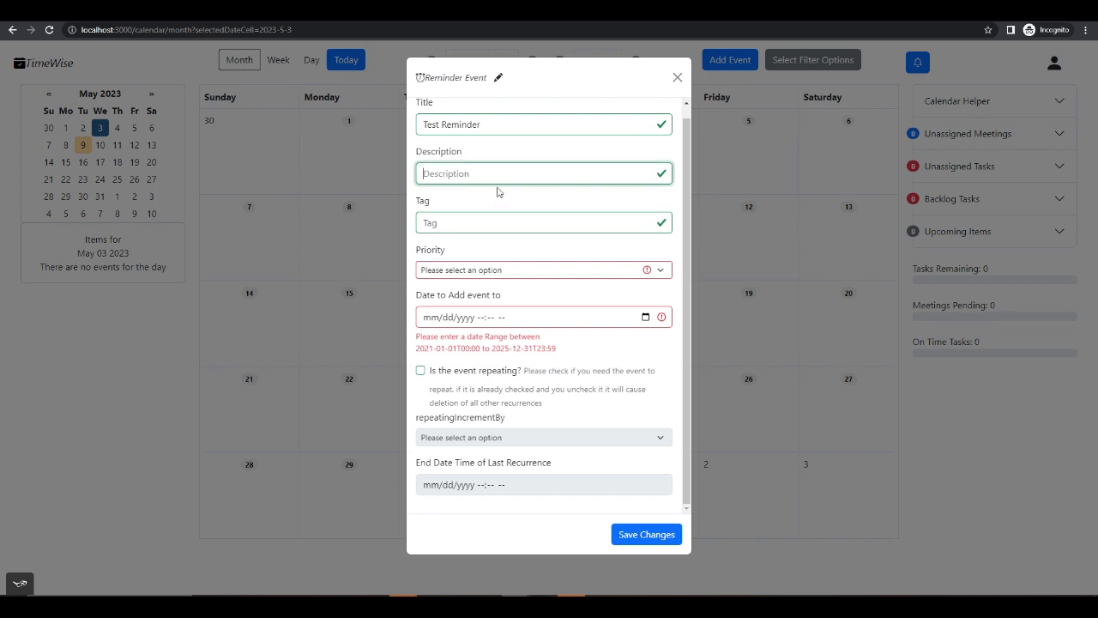
{"action": "type", "text": "Test Reminder"}
{"action": "left_click", "coordinate": [486, 226]}
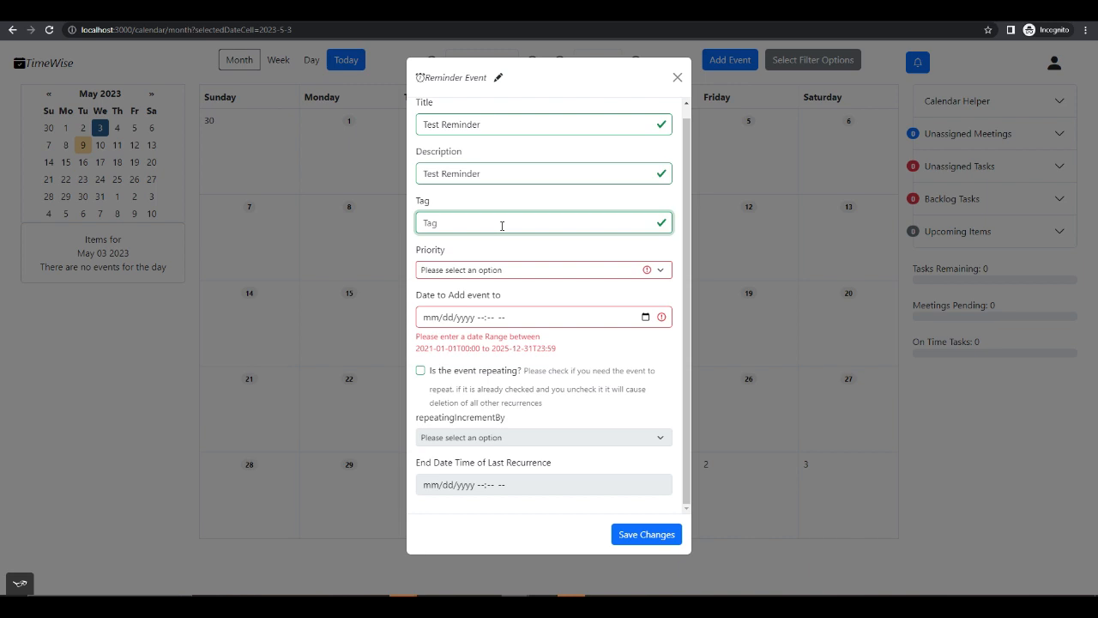
{"action": "type", "text": "testReminder"}
- Set the reminder's priority to Medium and its event date to 05/10/2023 10:40 PM
{"action": "left_click", "coordinate": [545, 271]}
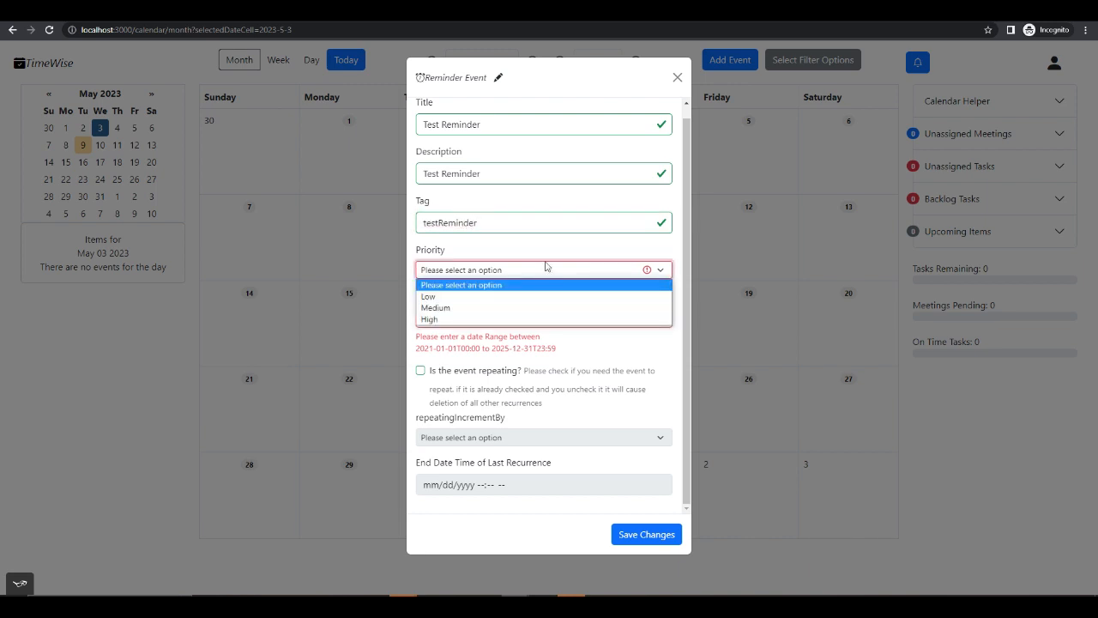
{"action": "left_click", "coordinate": [506, 308]}
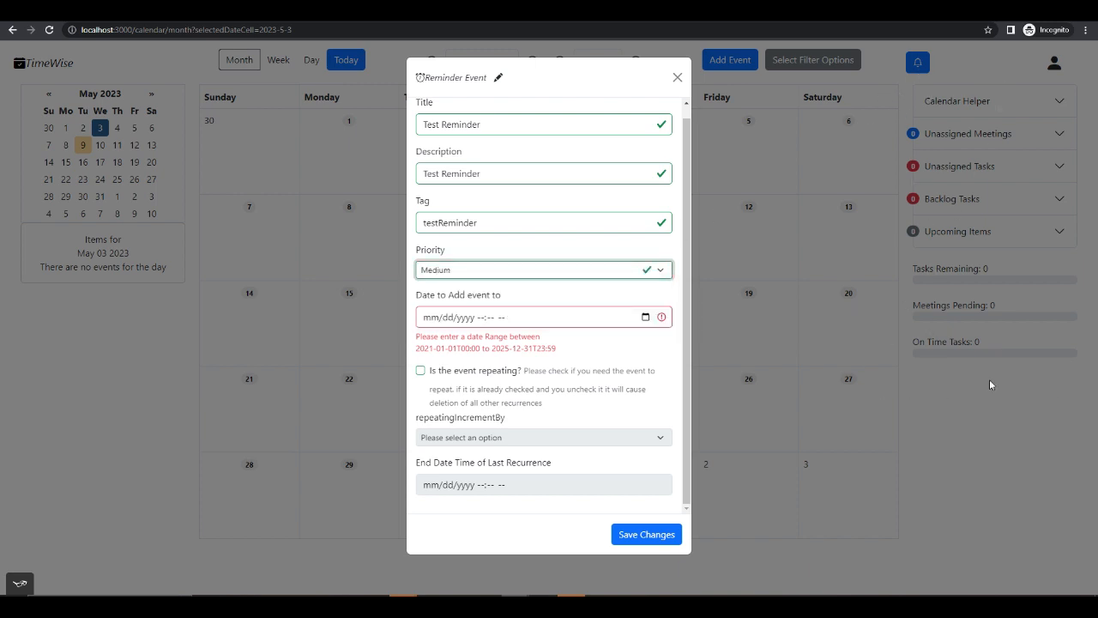
{"action": "left_click", "coordinate": [646, 318]}
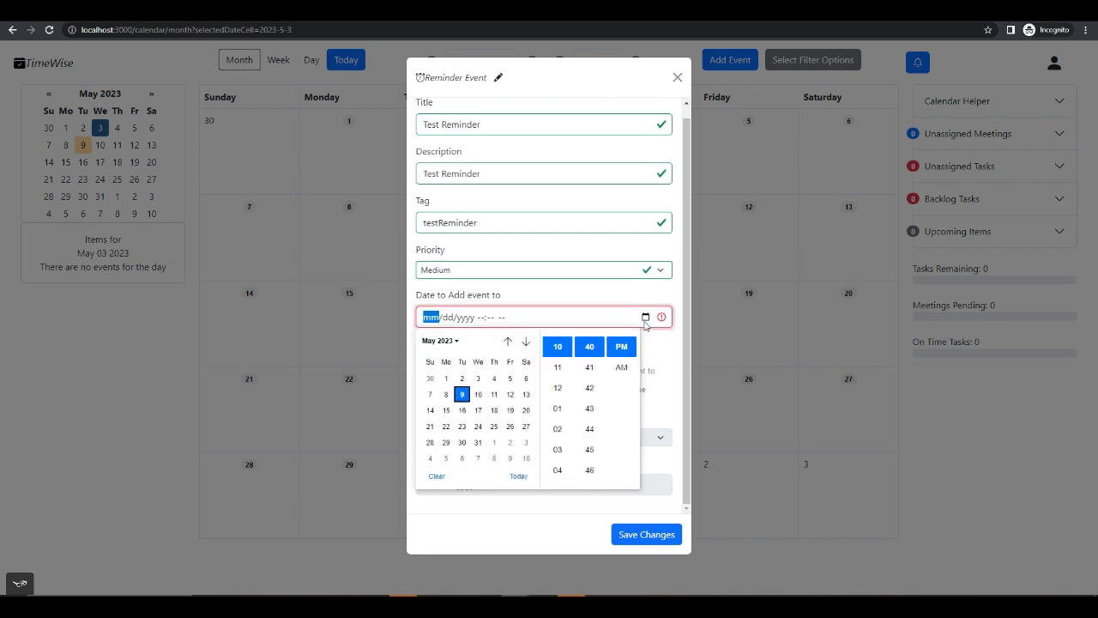
{"action": "left_click", "coordinate": [478, 395]}
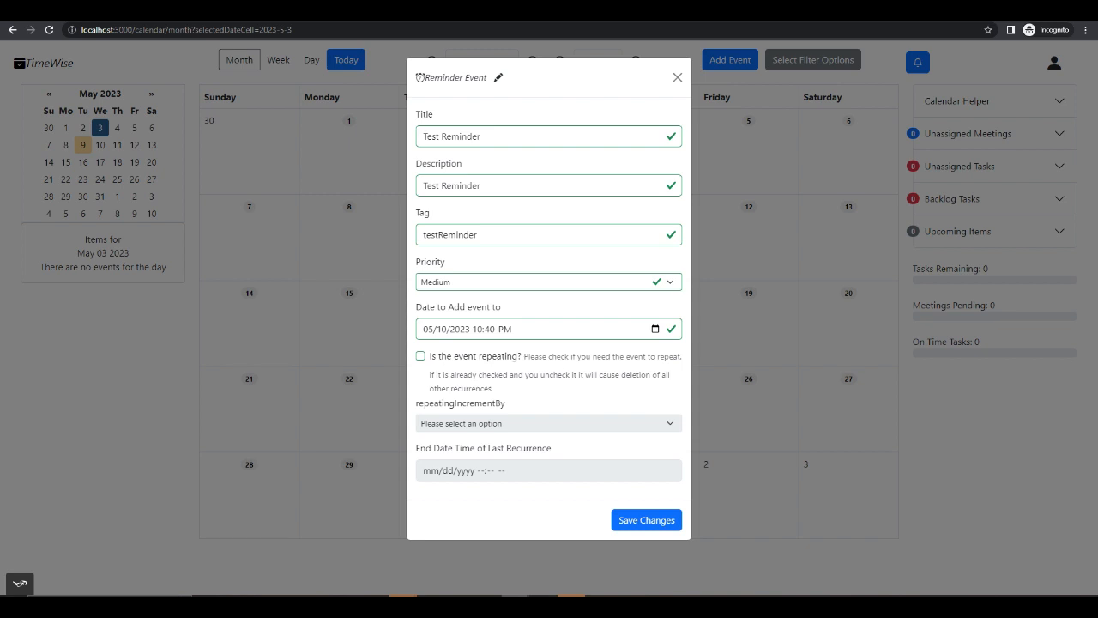
- Make the reminder repeating, try the month and Year intervals, and set the repeat increment to week
{"action": "left_click", "coordinate": [421, 357]}
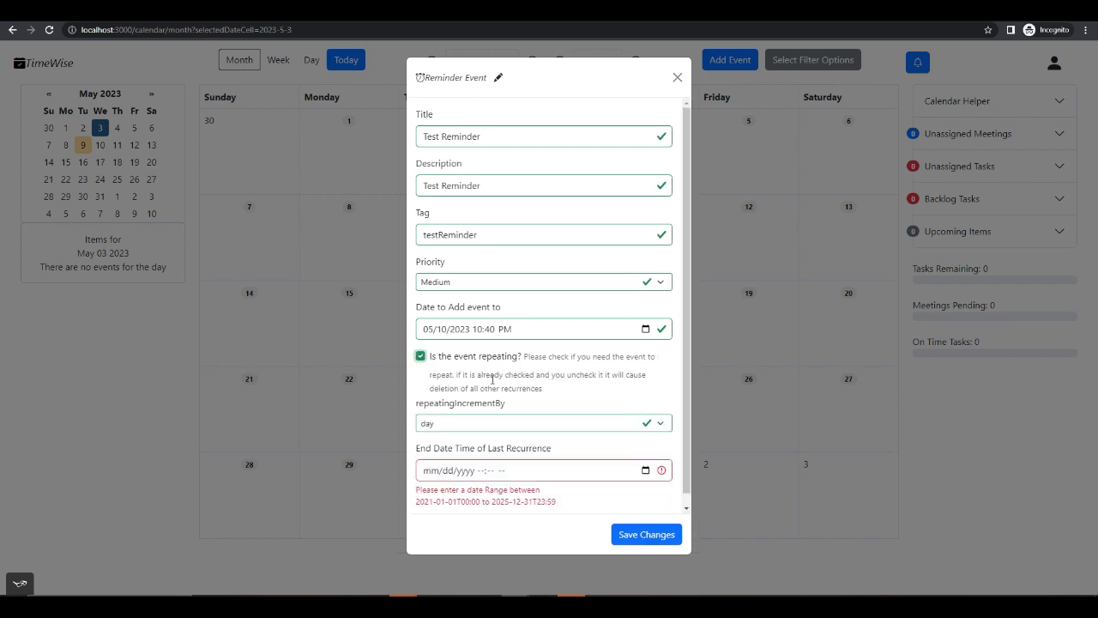
{"action": "scroll", "coordinate": [493, 378], "scroll_direction": "down", "scroll_amount": 1}
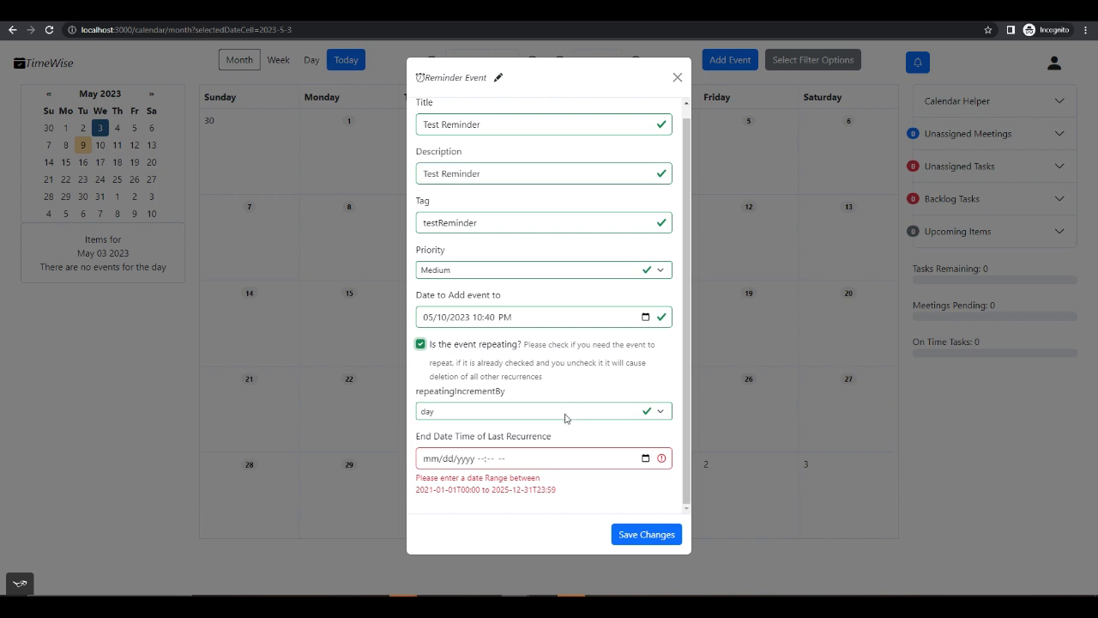
{"action": "left_click", "coordinate": [565, 418]}
{"action": "left_click", "coordinate": [498, 419]}
{"action": "left_click", "coordinate": [499, 418]}
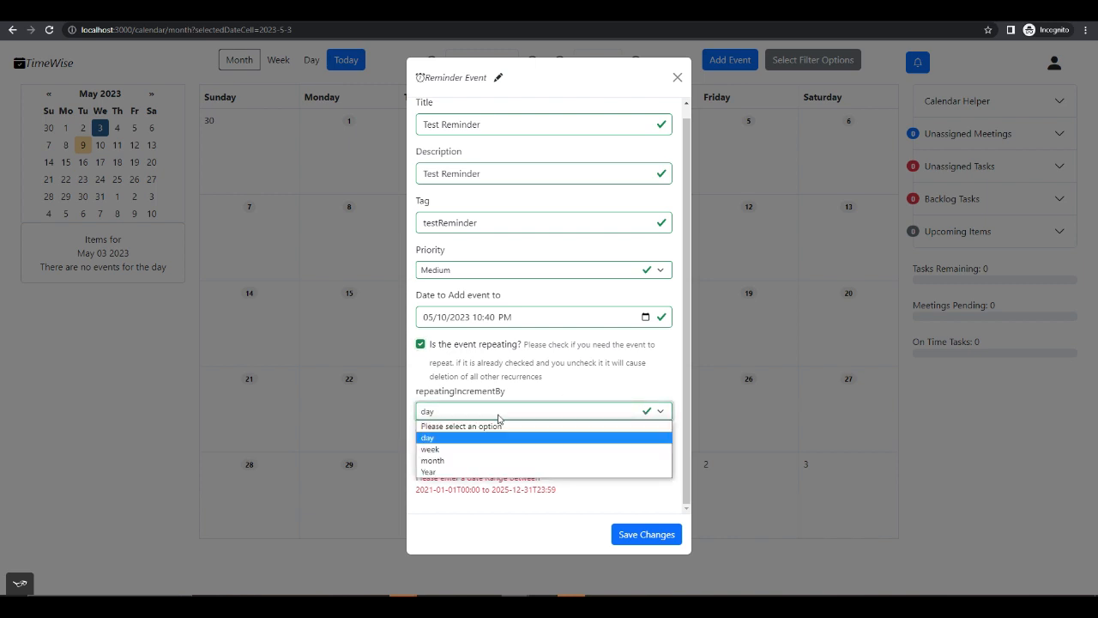
{"action": "left_click", "coordinate": [454, 449]}
{"action": "left_click", "coordinate": [474, 416]}
{"action": "left_click", "coordinate": [455, 461]}
{"action": "left_click", "coordinate": [474, 416]}
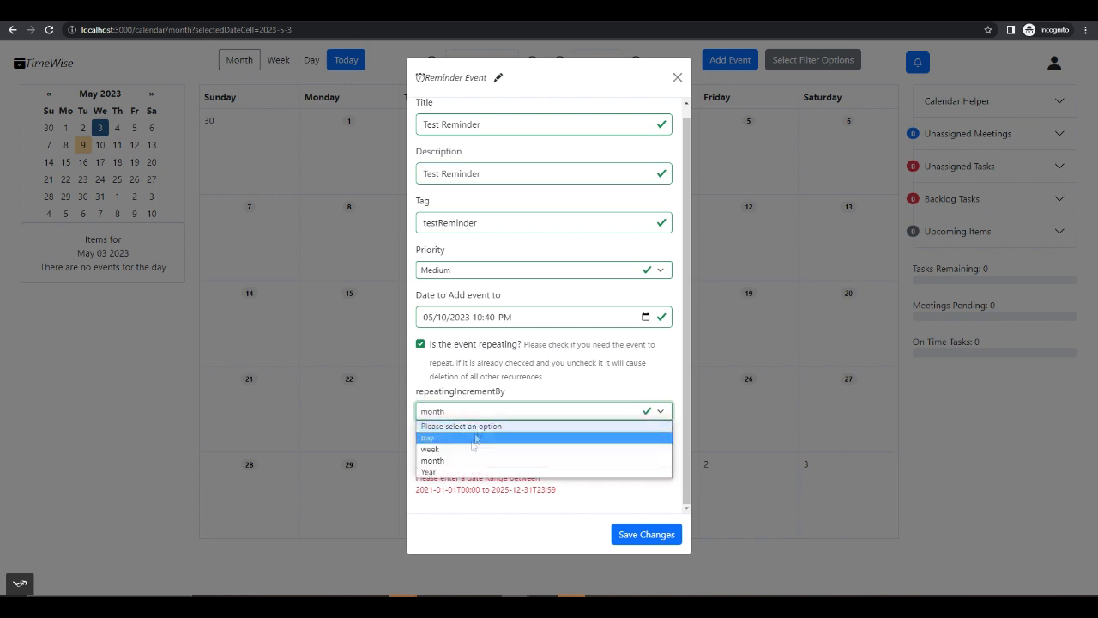
{"action": "left_click", "coordinate": [459, 471]}
{"action": "left_click", "coordinate": [493, 415]}
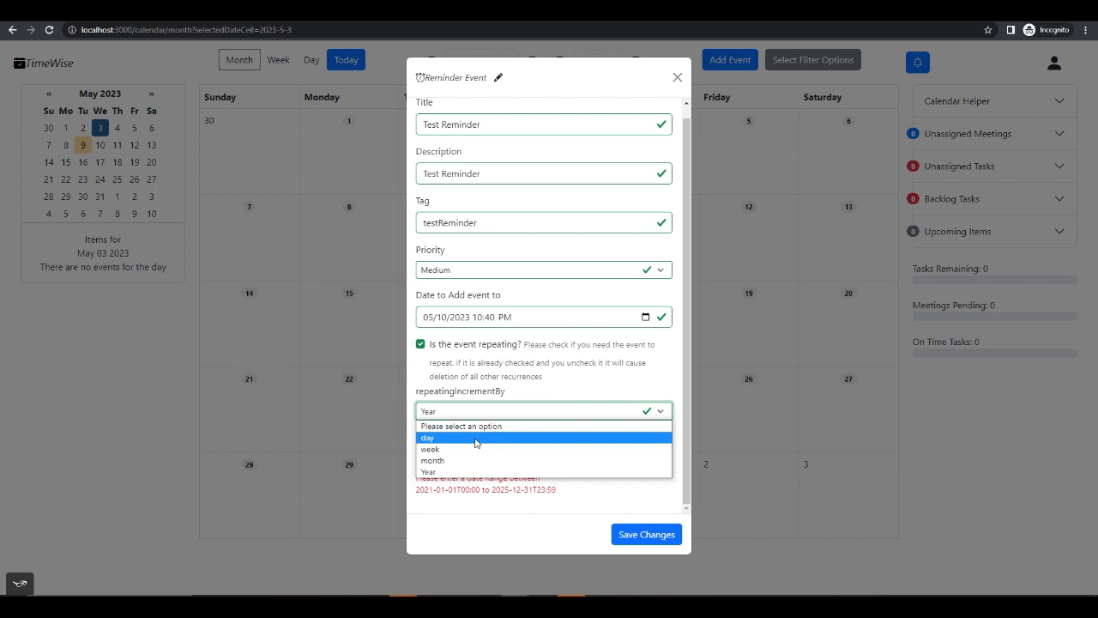
{"action": "left_click", "coordinate": [484, 448]}
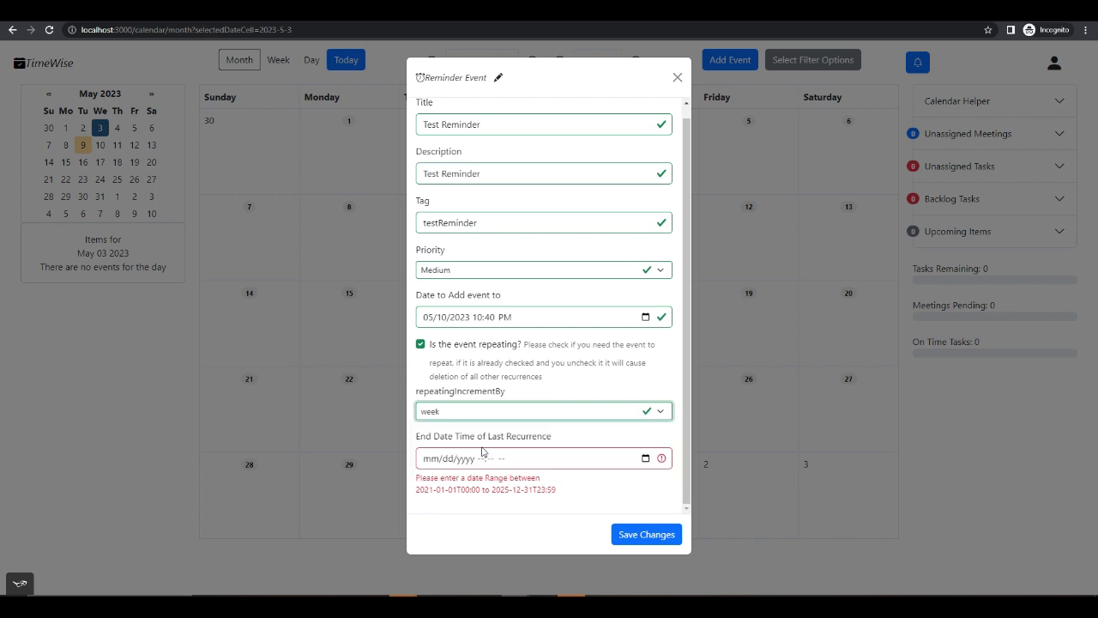
- Set the end of the last recurrence to 05/25/2023 10:41 PM and save the reminder
{"action": "left_click", "coordinate": [645, 458]}
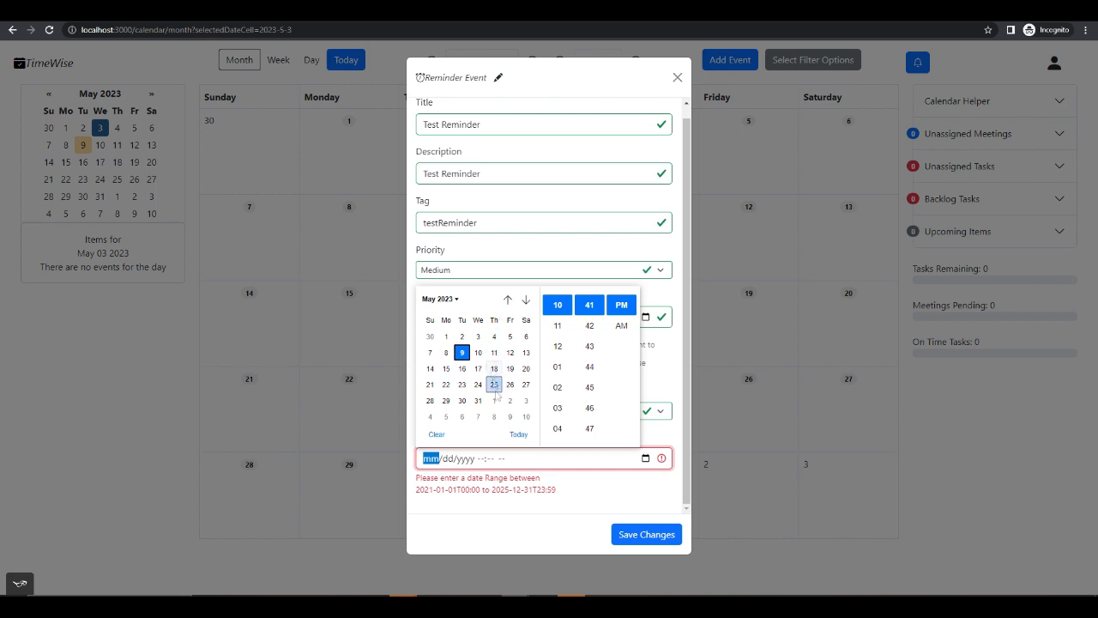
{"action": "left_click", "coordinate": [529, 463]}
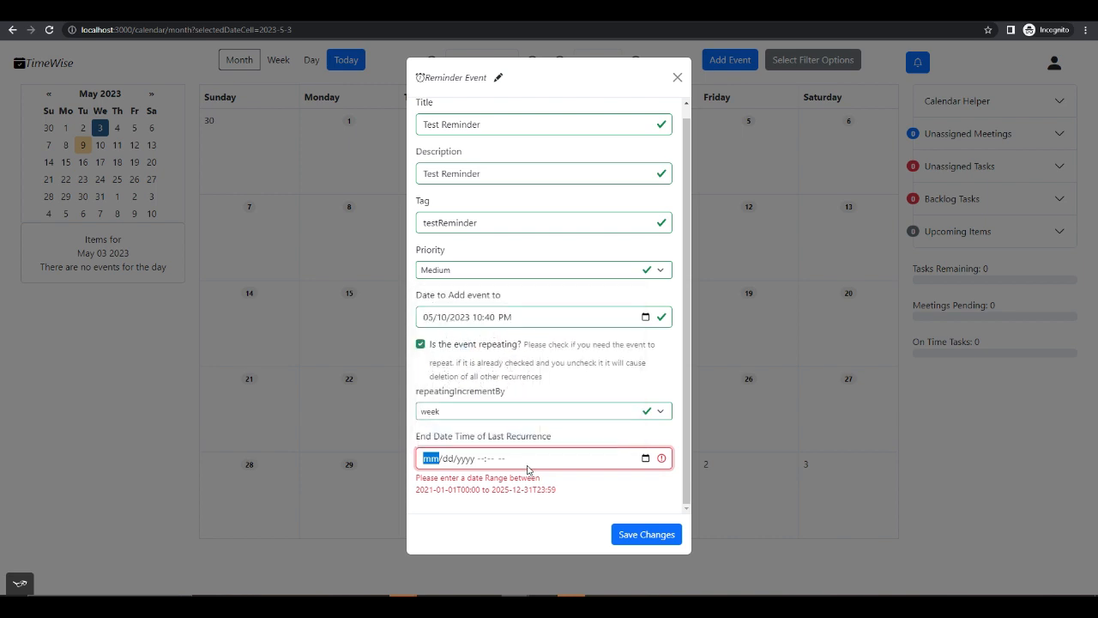
{"action": "left_click", "coordinate": [646, 459]}
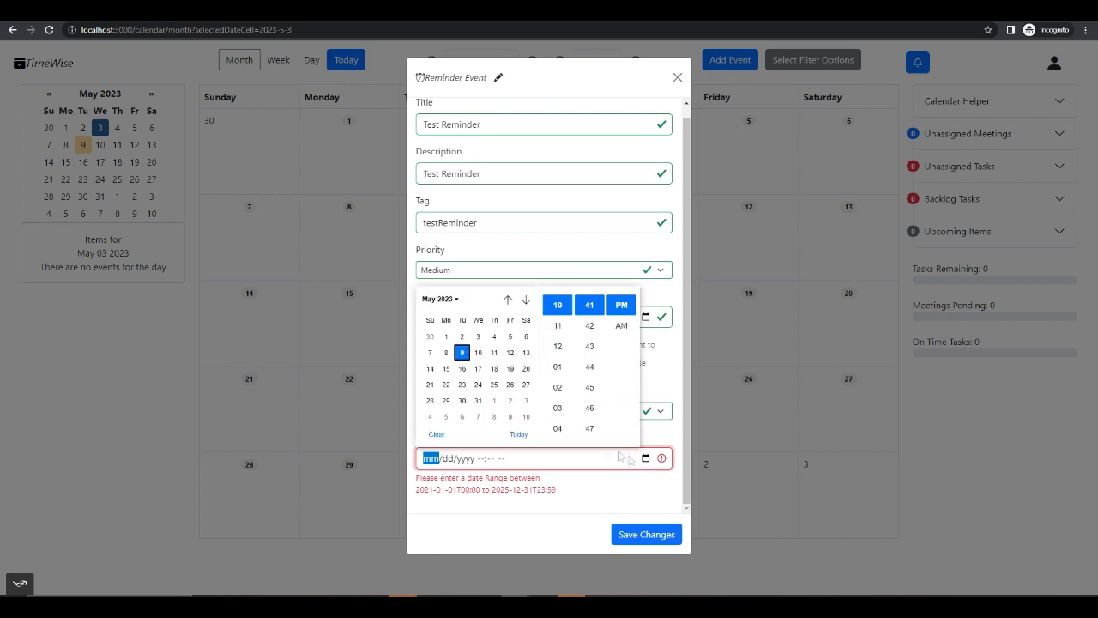
{"action": "left_click", "coordinate": [494, 385]}
{"action": "left_click", "coordinate": [662, 400]}
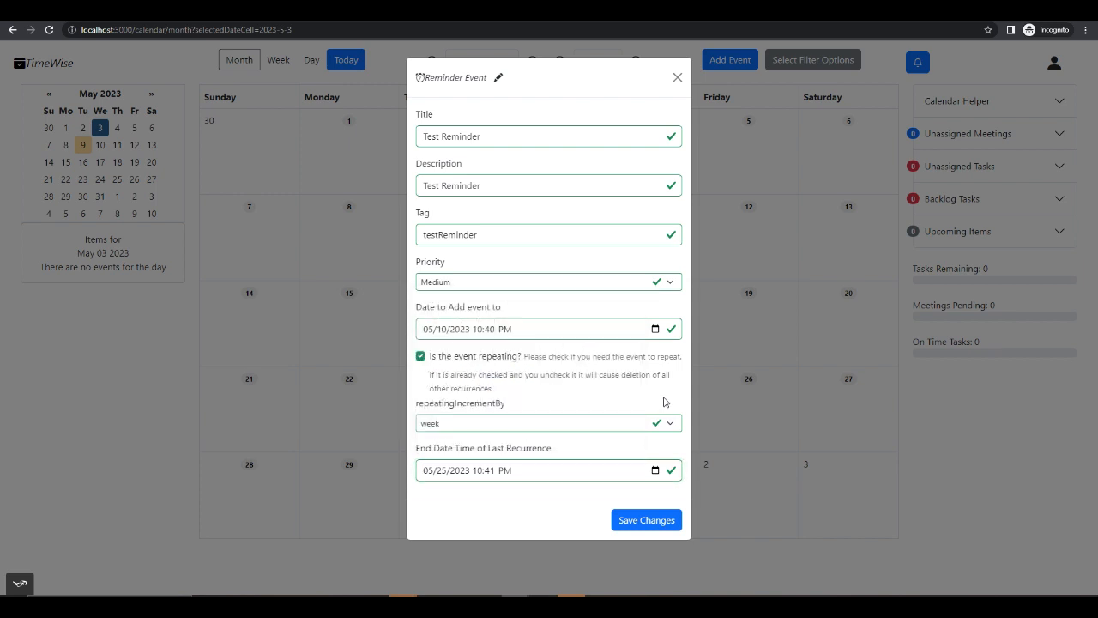
{"action": "left_click", "coordinate": [650, 523]}
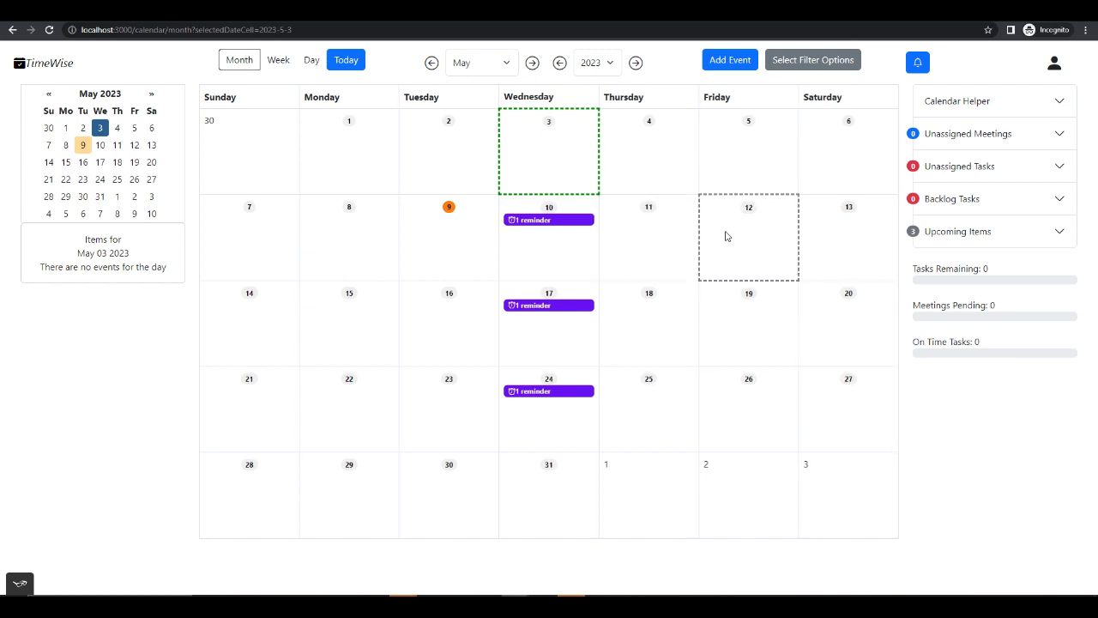
- Start adding a meeting event, make its form editable and title it "Test Meeting"
{"action": "left_click", "coordinate": [730, 58]}
{"action": "left_click", "coordinate": [524, 114]}
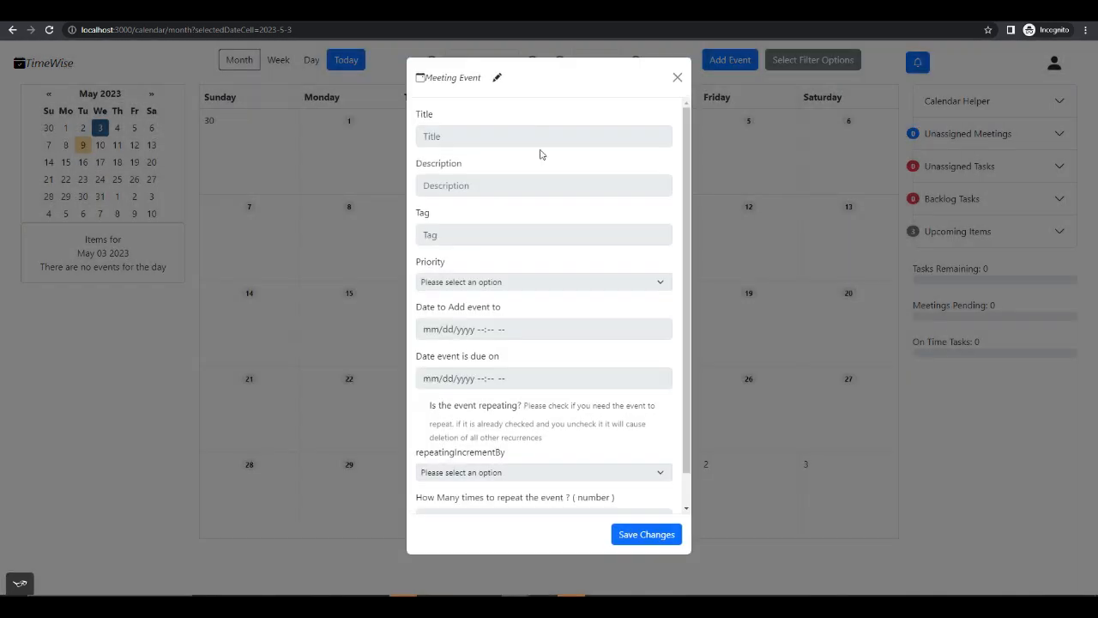
{"action": "left_click", "coordinate": [497, 78]}
{"action": "left_click", "coordinate": [505, 138]}
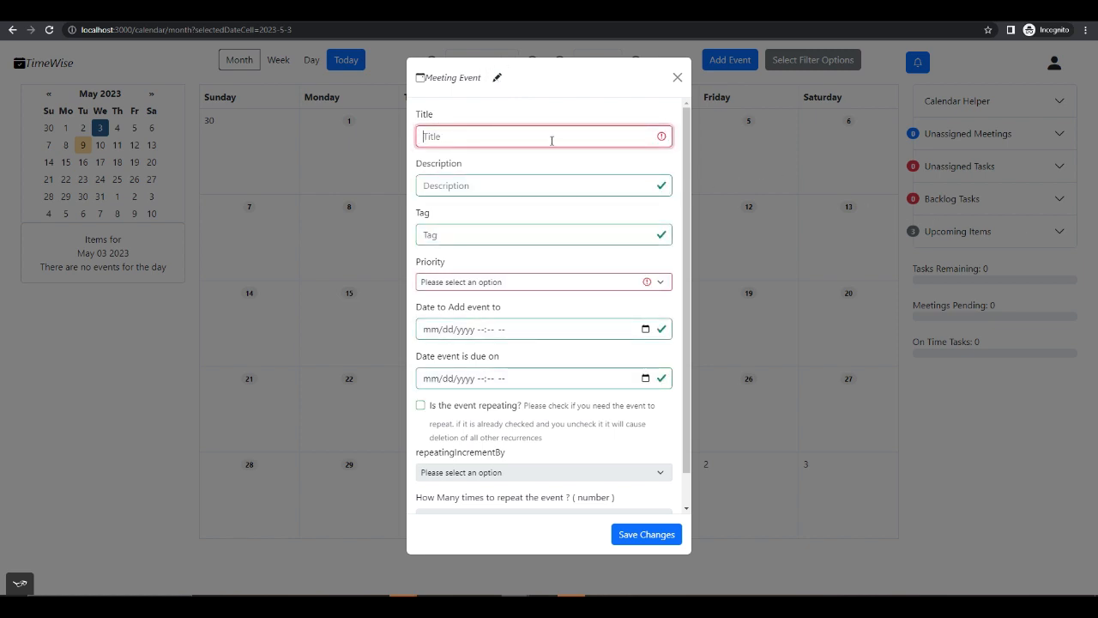
{"action": "type", "text": "Test Meeting"}
{"action": "key", "text": "Tab"}
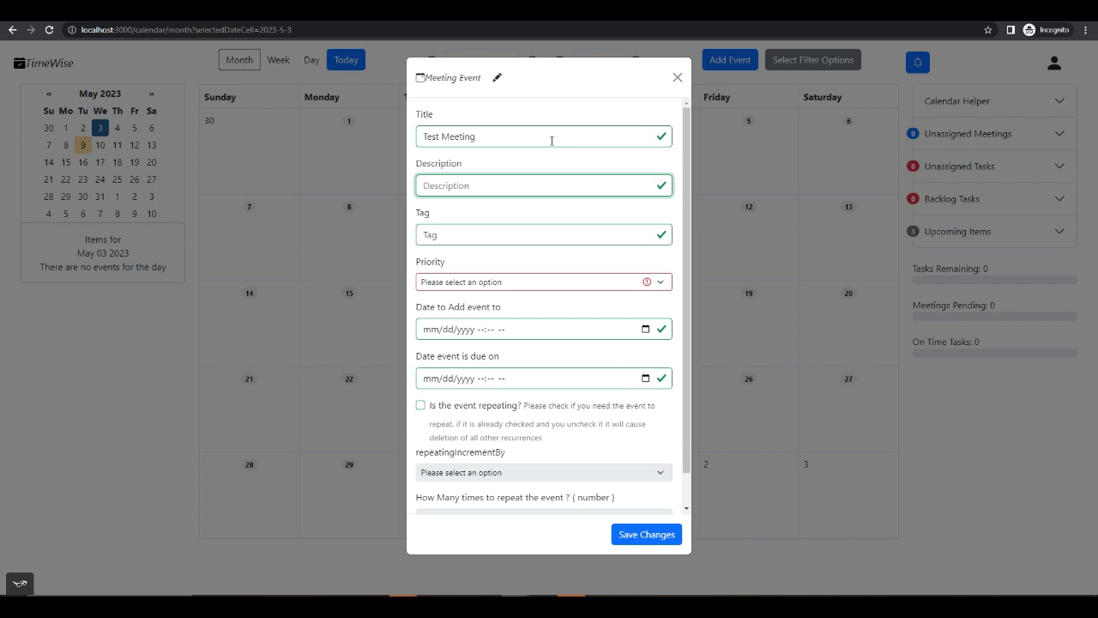
- Describe the meeting as "Meeting", tag it "testMeeting" and set its priority to Medium
{"action": "type", "text": "Meeting"}
{"action": "key", "text": "Tab"}
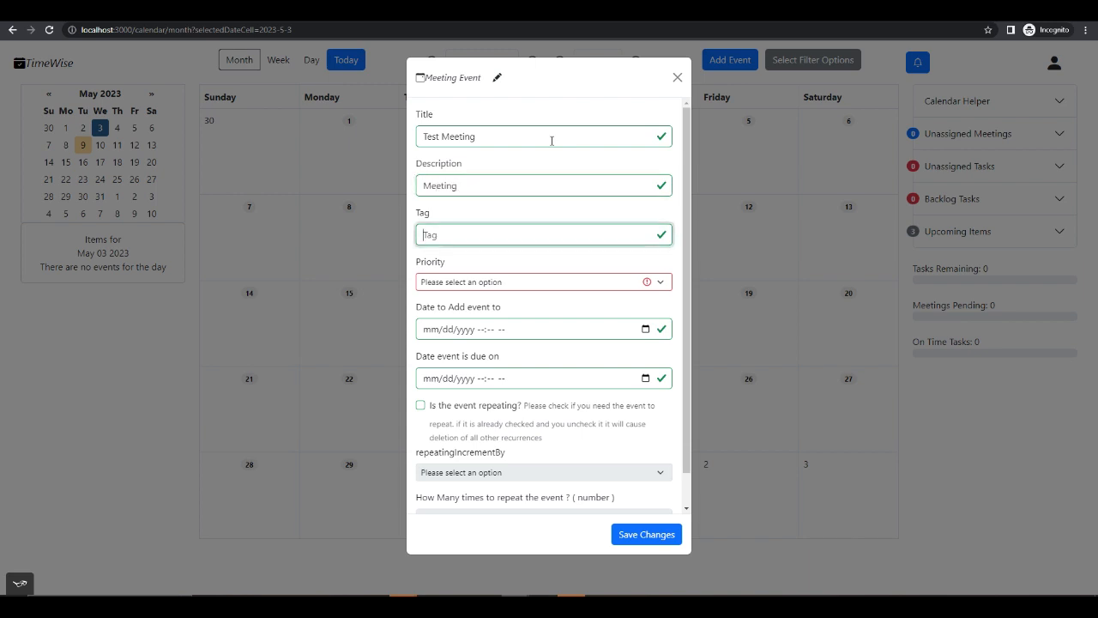
{"action": "type", "text": "testMeeting"}
{"action": "left_click", "coordinate": [562, 282]}
{"action": "left_click", "coordinate": [525, 313]}
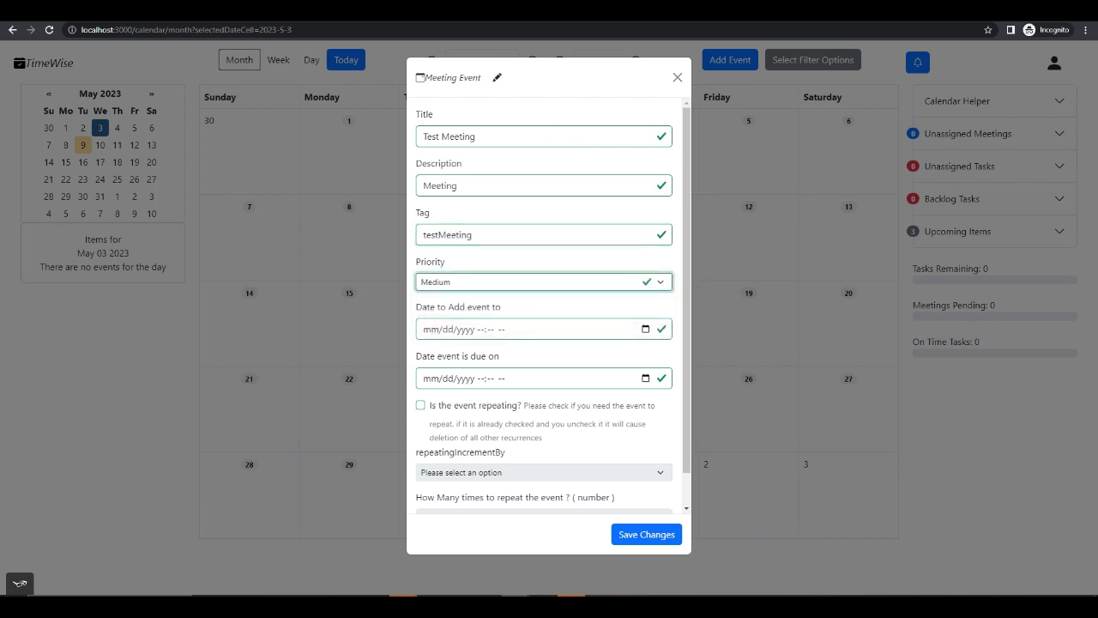
- Set the date to add the meeting to as 05/10/2023 01:49 PM
{"action": "scroll", "coordinate": [542, 311], "scroll_direction": "down", "scroll_amount": 1}
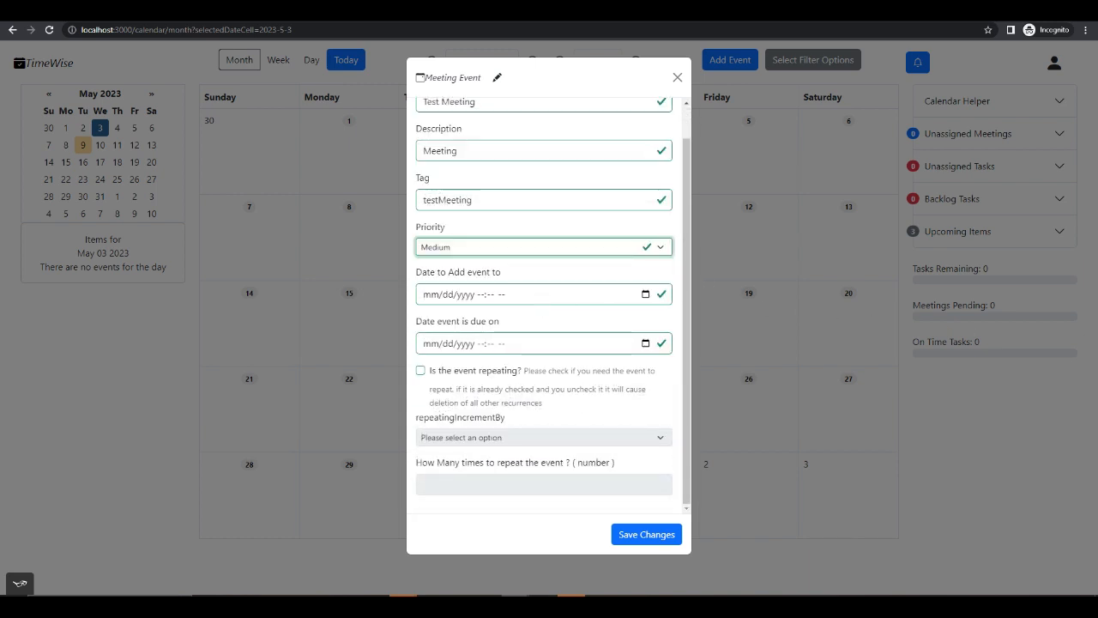
{"action": "left_click", "coordinate": [604, 298]}
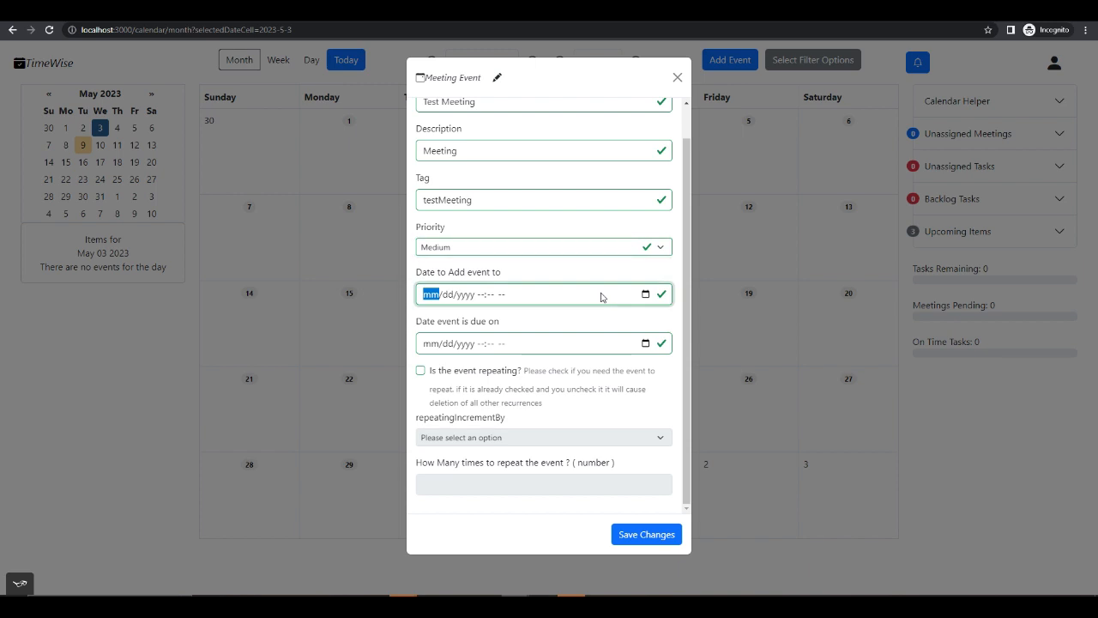
{"action": "left_click", "coordinate": [645, 295]}
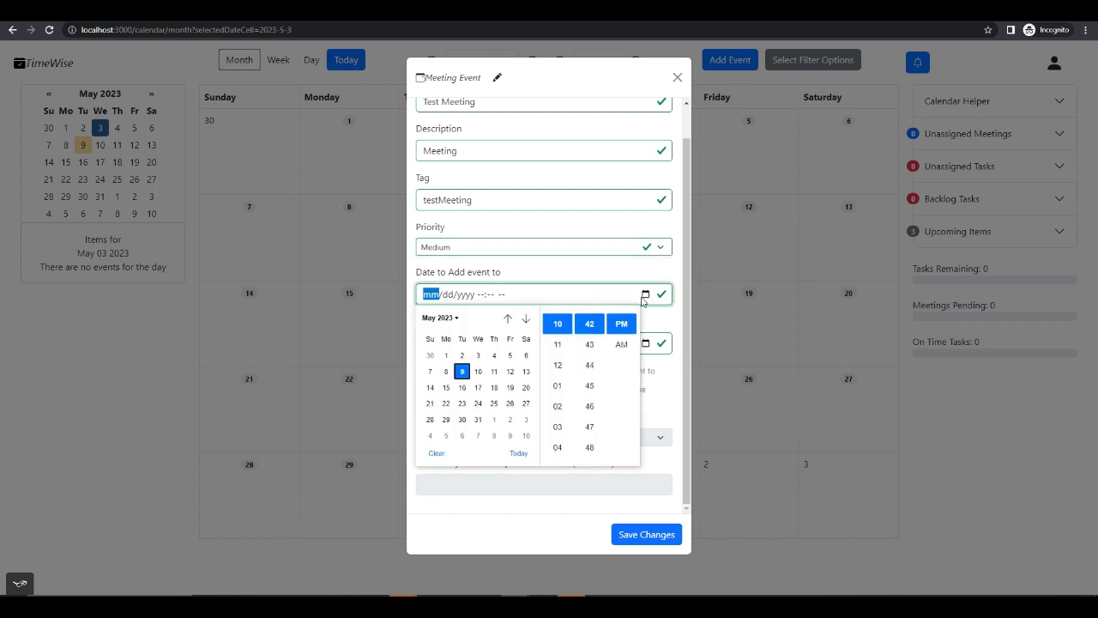
{"action": "left_click", "coordinate": [696, 288]}
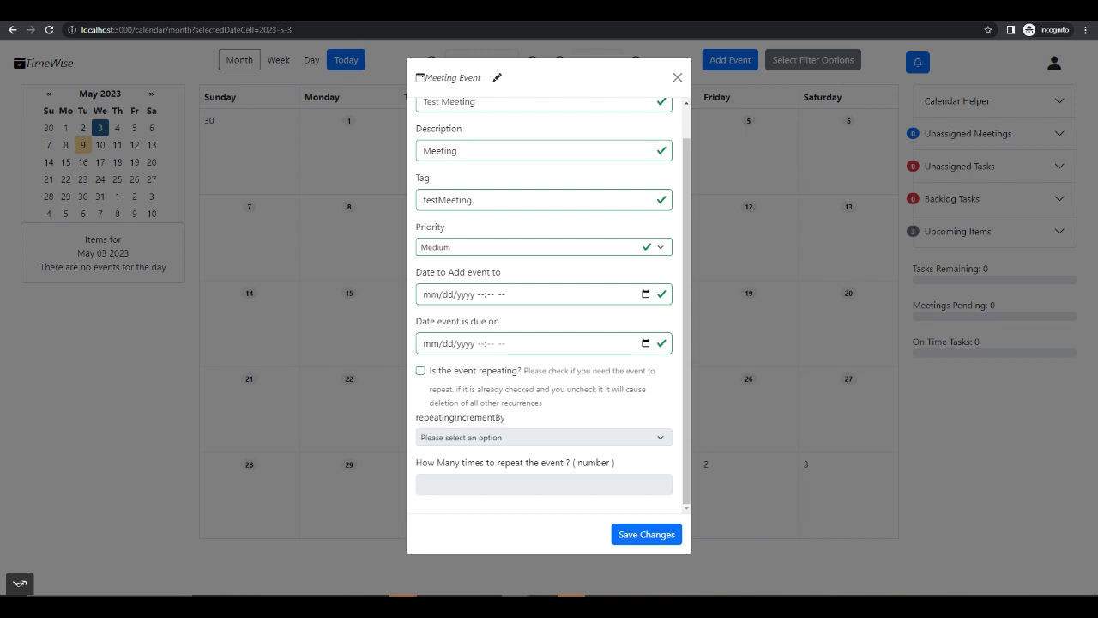
{"action": "left_click", "coordinate": [643, 295]}
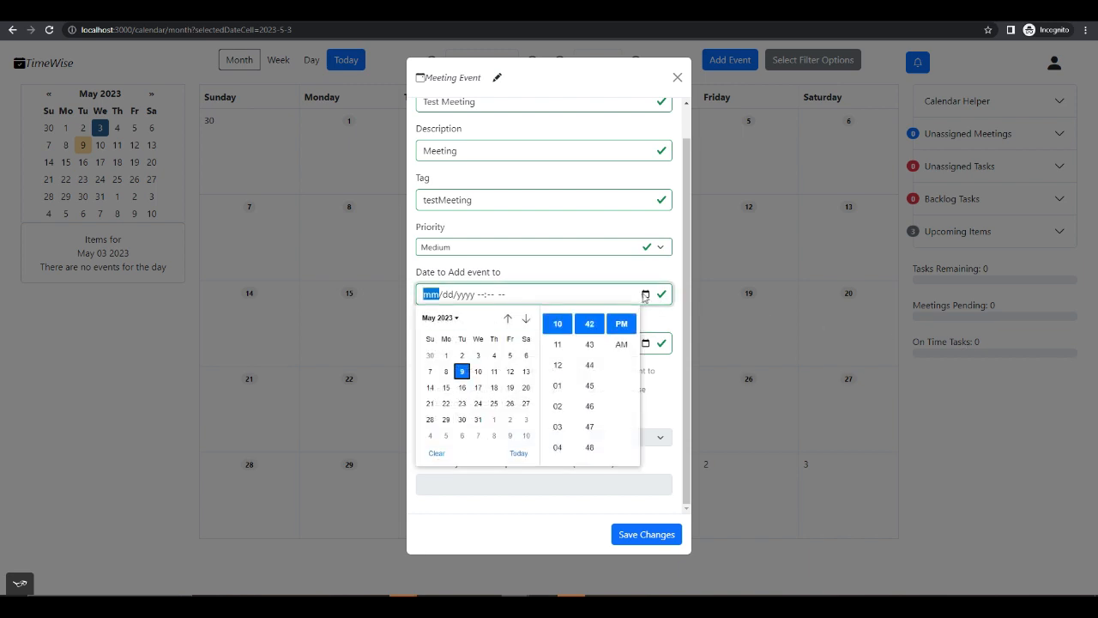
{"action": "left_click", "coordinate": [479, 372]}
{"action": "scroll", "coordinate": [589, 351], "scroll_direction": "down", "scroll_amount": 2}
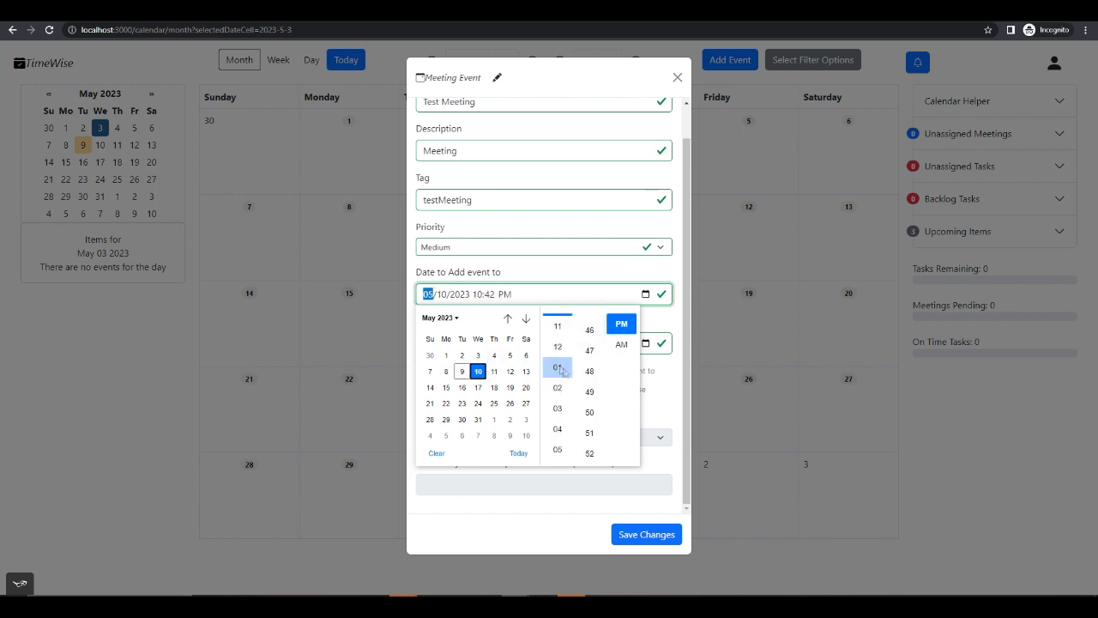
{"action": "left_click", "coordinate": [558, 368]}
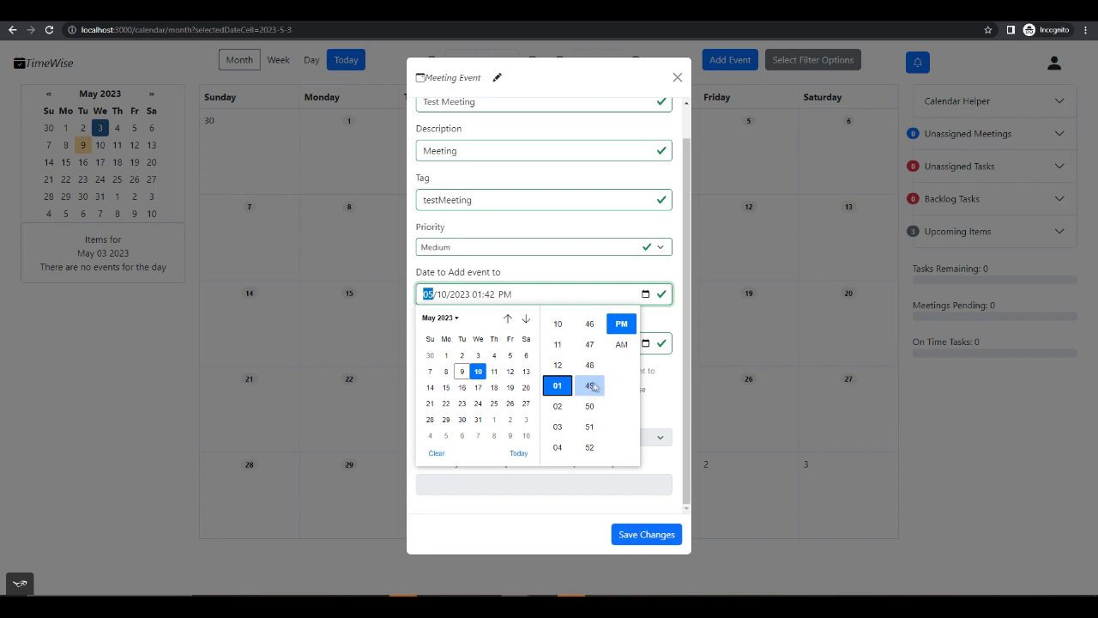
{"action": "left_click", "coordinate": [594, 387]}
{"action": "left_click", "coordinate": [664, 386]}
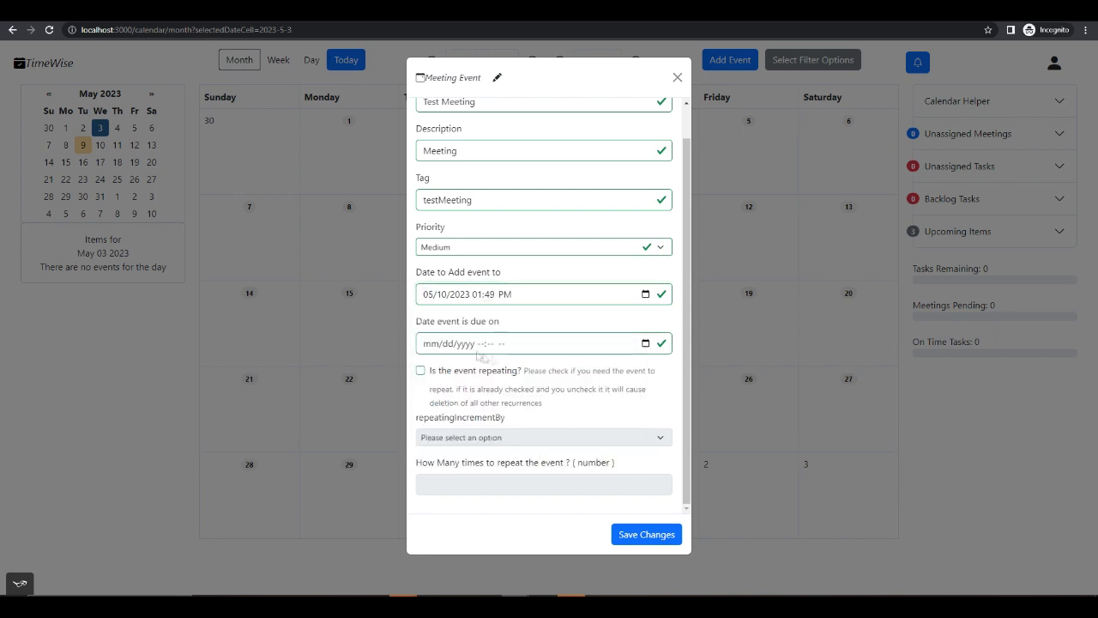
- Set the meeting's due date to 05/10/2023 02:42 PM
{"action": "left_click", "coordinate": [646, 344]}
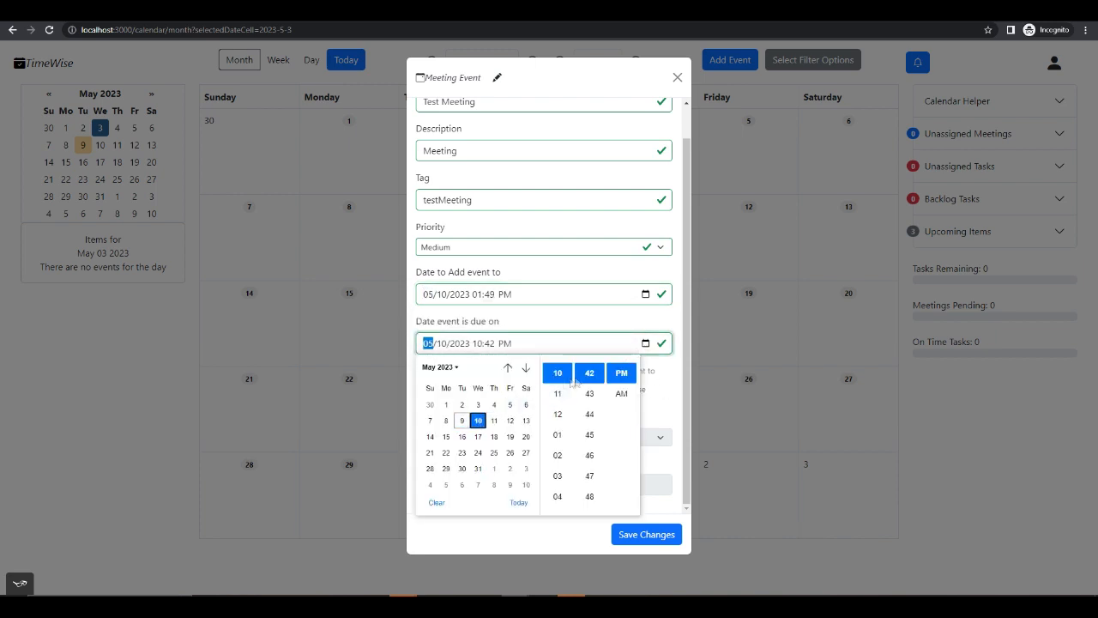
{"action": "scroll", "coordinate": [576, 382], "scroll_direction": "up", "scroll_amount": 3}
{"action": "scroll", "coordinate": [562, 394], "scroll_direction": "down", "scroll_amount": 4}
{"action": "scroll", "coordinate": [564, 403], "scroll_direction": "up", "scroll_amount": 4}
{"action": "left_click", "coordinate": [559, 435]}
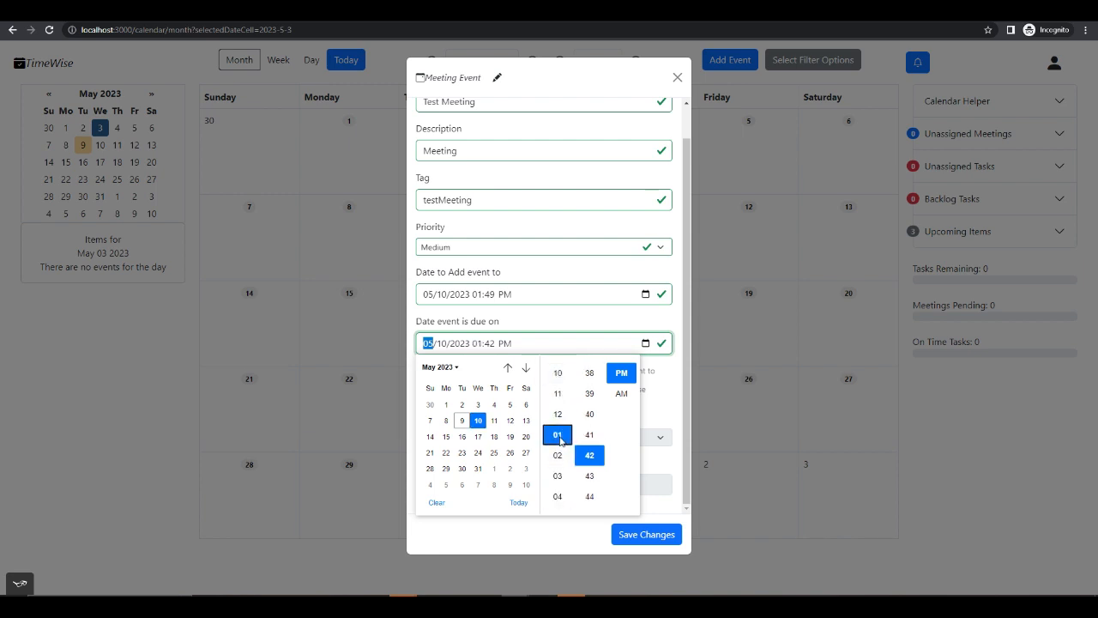
{"action": "left_click", "coordinate": [558, 455]}
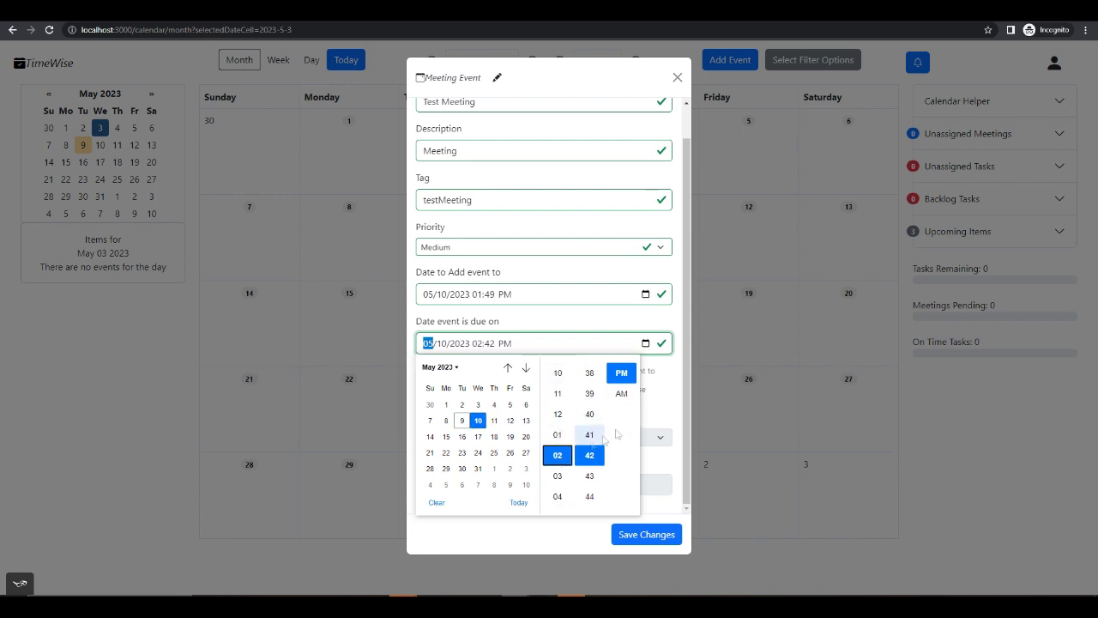
{"action": "left_click", "coordinate": [653, 404]}
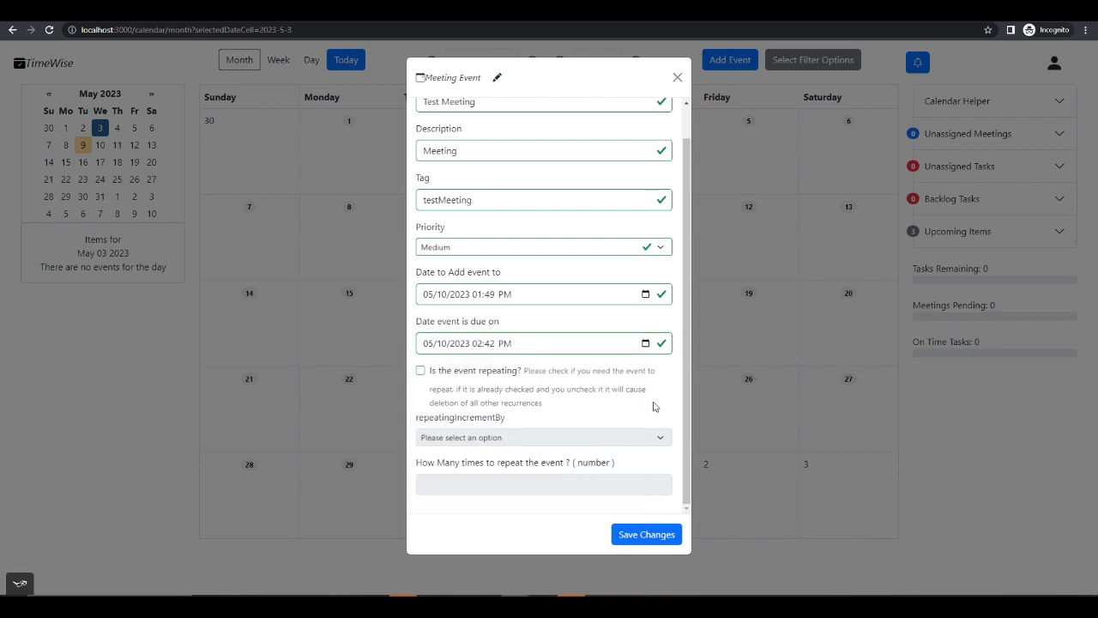
- Make the meeting repeat by week 3 times and save it
{"action": "left_click", "coordinate": [421, 370]}
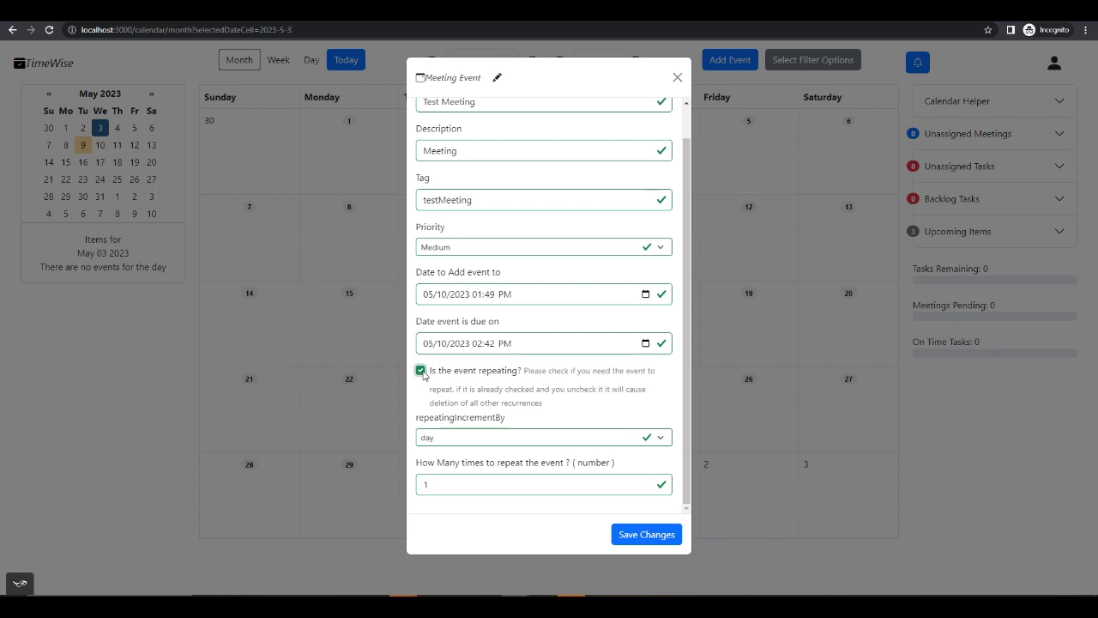
{"action": "left_click", "coordinate": [522, 440]}
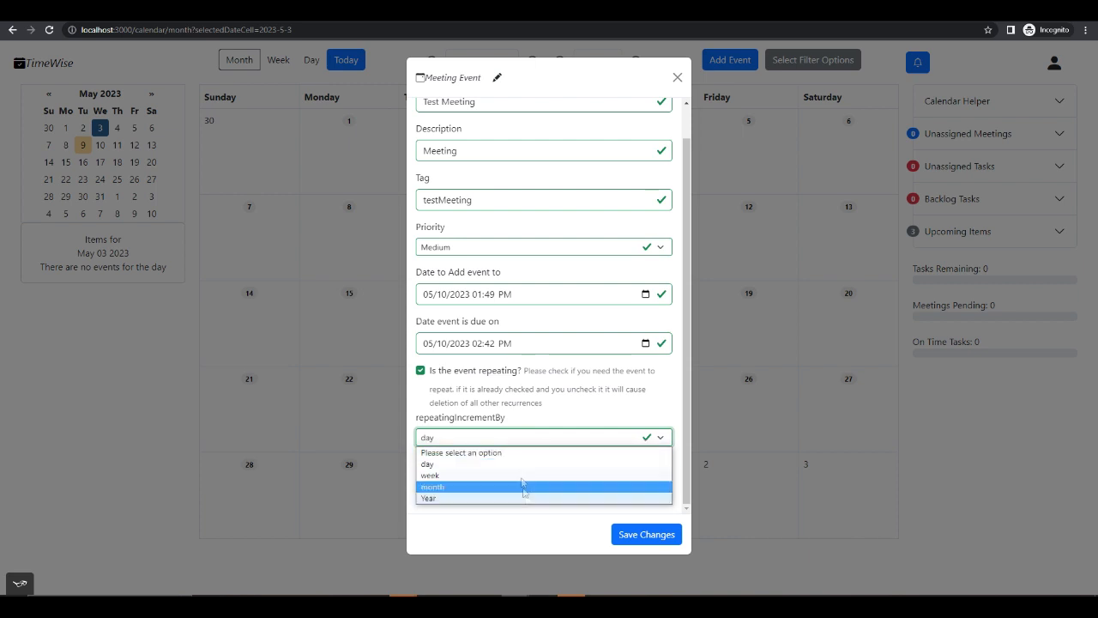
{"action": "left_click", "coordinate": [514, 477]}
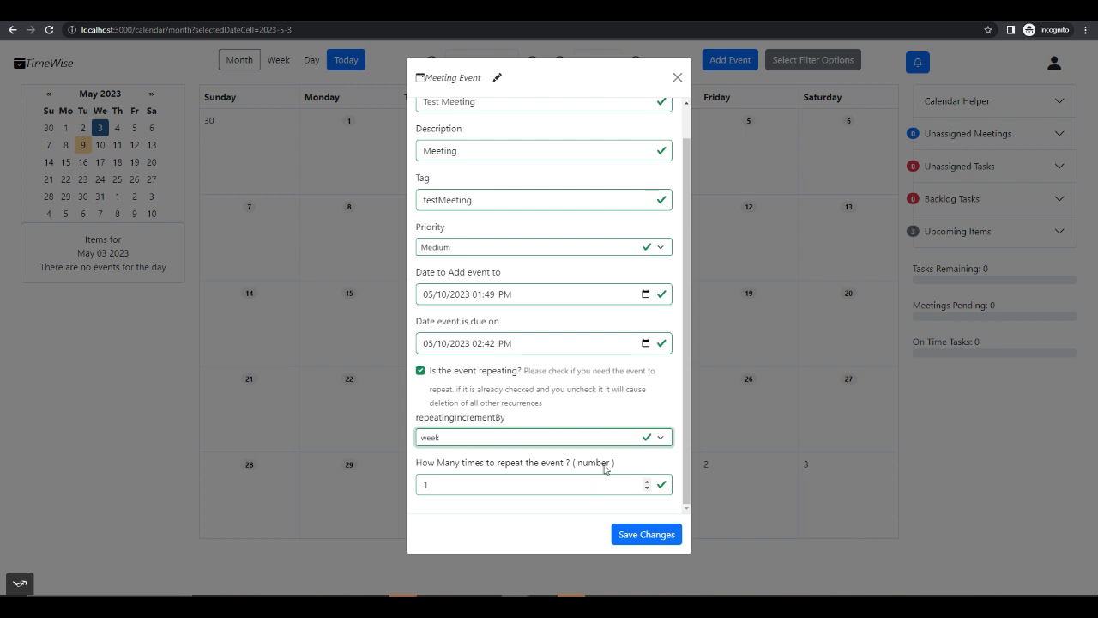
{"action": "double_click", "coordinate": [647, 483]}
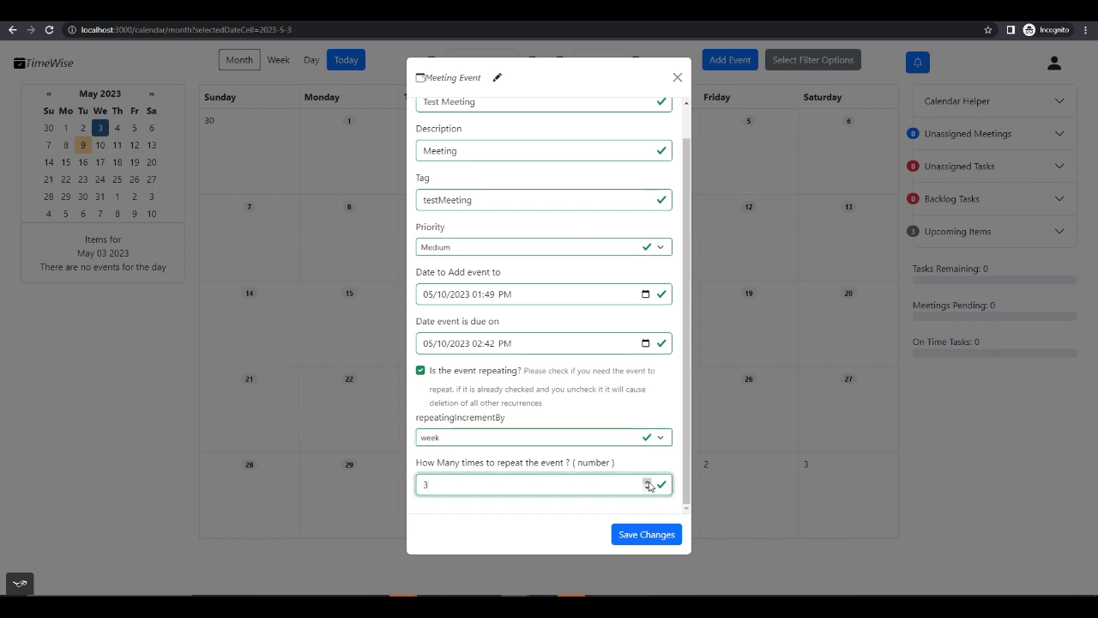
{"action": "left_click", "coordinate": [651, 535]}
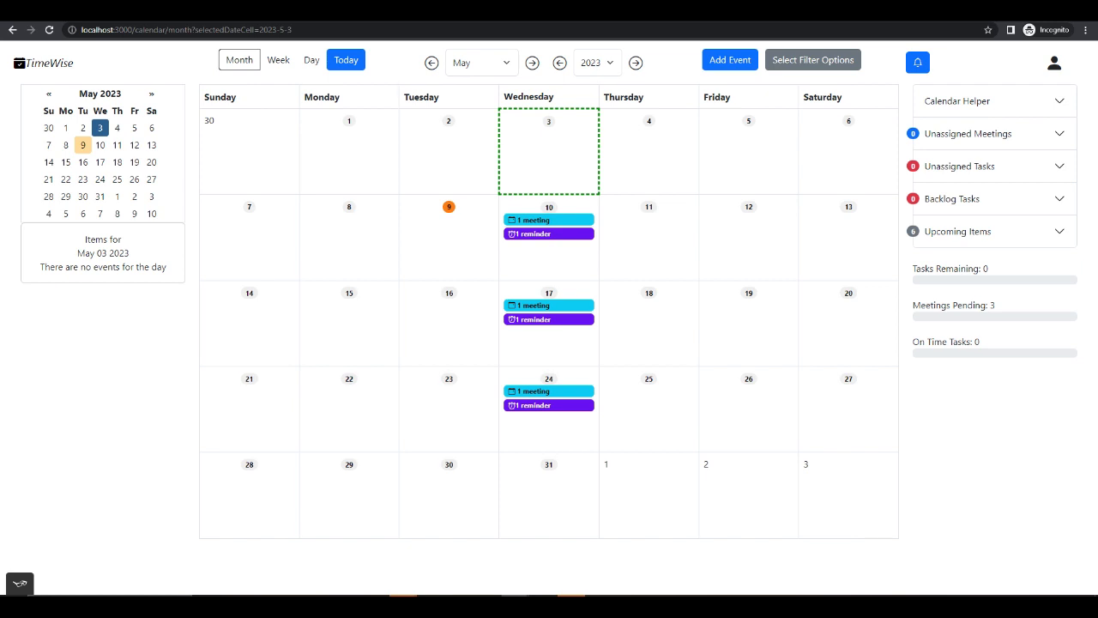
- Start adding a task event, make its form editable and title it "Test Task"
{"action": "left_click", "coordinate": [738, 68]}
{"action": "left_click", "coordinate": [573, 112]}
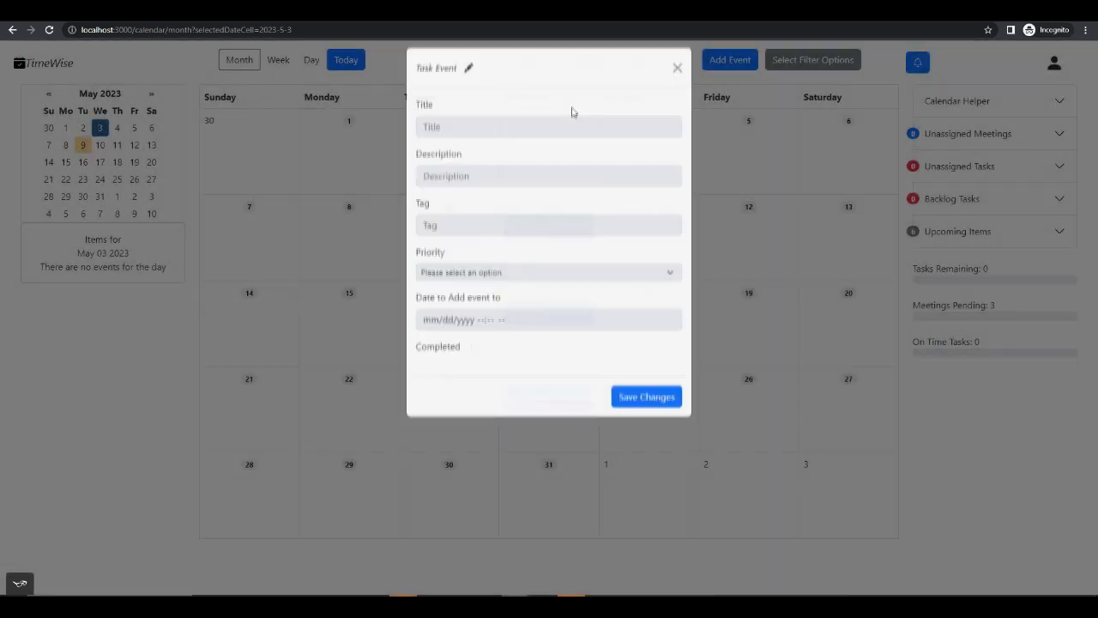
{"action": "left_click", "coordinate": [464, 84]}
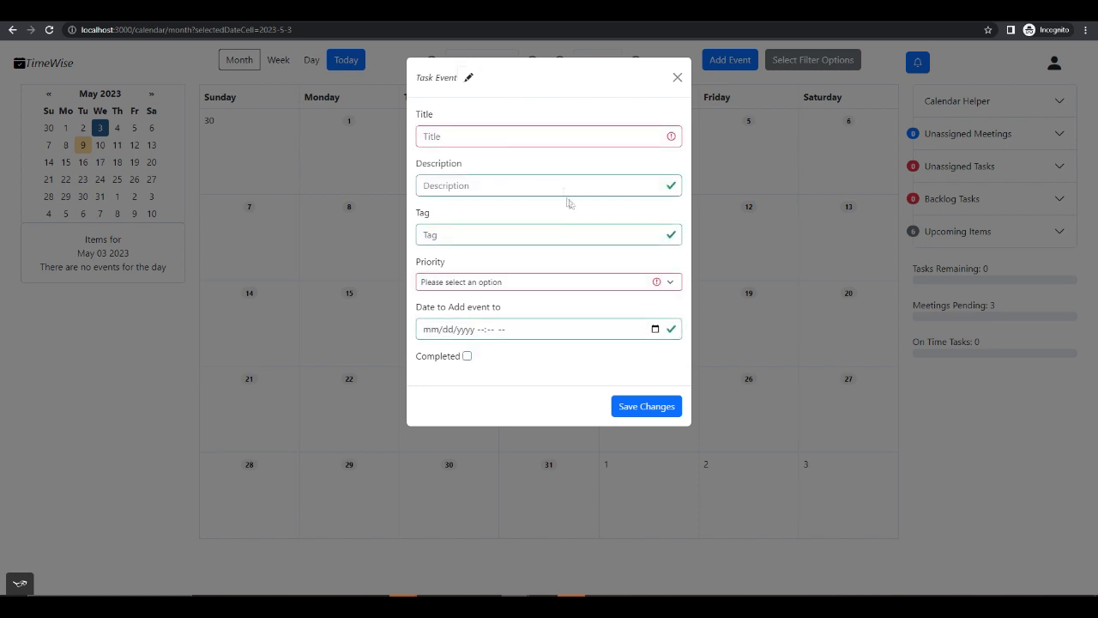
{"action": "left_click", "coordinate": [523, 138]}
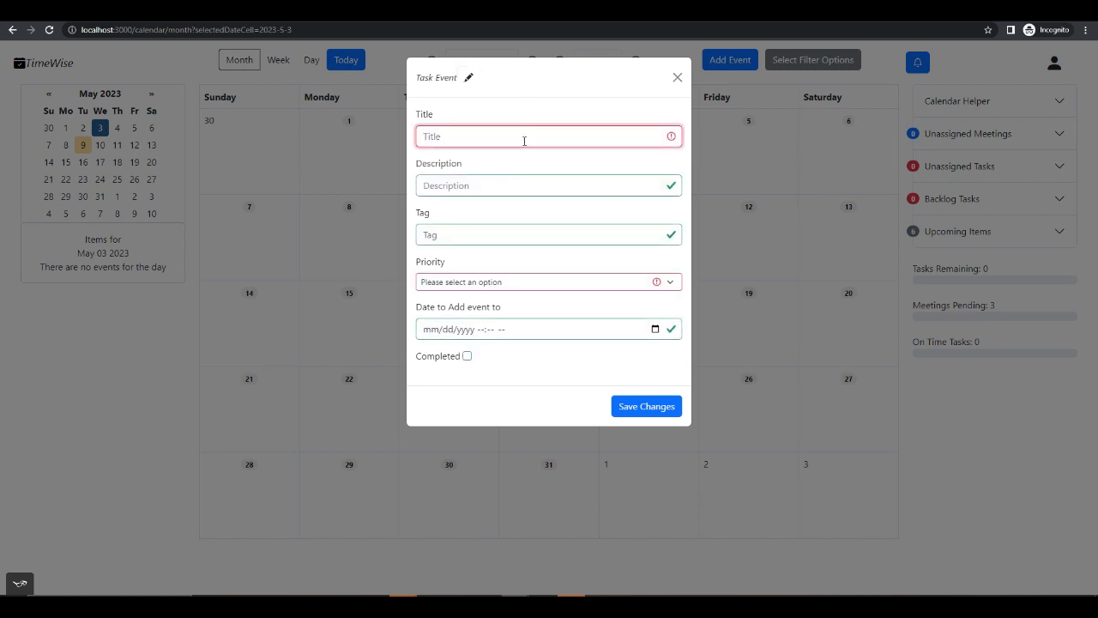
{"action": "type", "text": "Test T"}
{"action": "type", "text": "it"}
{"action": "key", "text": "BackSpace"}
{"action": "key", "text": "BackSpace"}
{"action": "type", "text": "ask"}
- Describe the task as "Test Task", tag it "testTask" and set its priority to Medium
{"action": "key", "text": "Tab"}
{"action": "type", "text": "Test T"}
{"action": "key", "text": "Tab"}
{"action": "type", "text": "testT"}
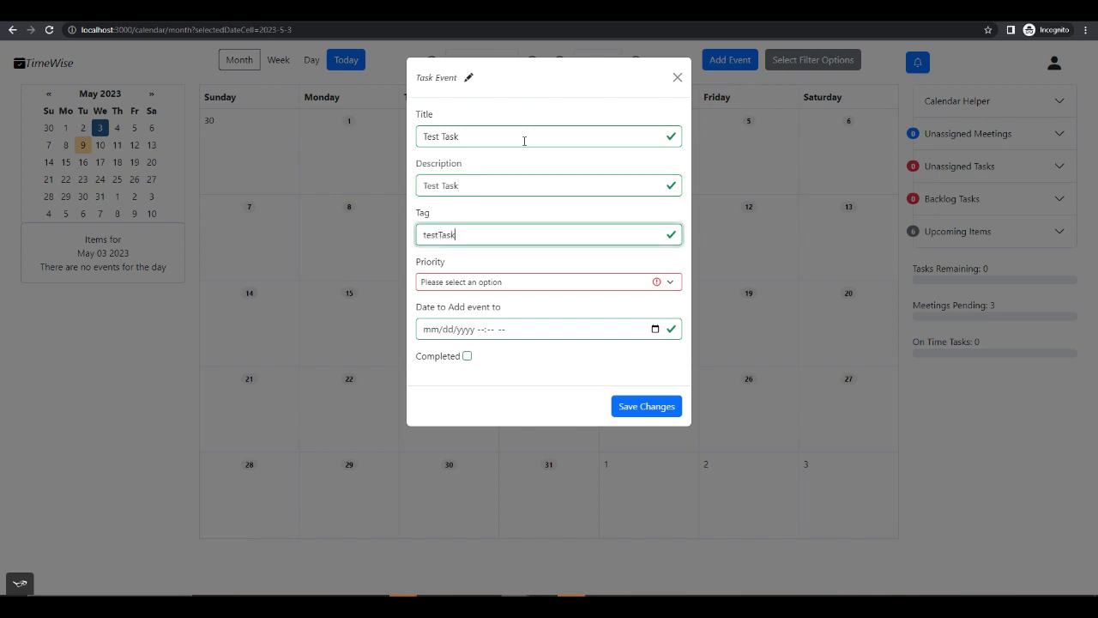
{"action": "left_click", "coordinate": [553, 281]}
{"action": "left_click", "coordinate": [531, 319]}
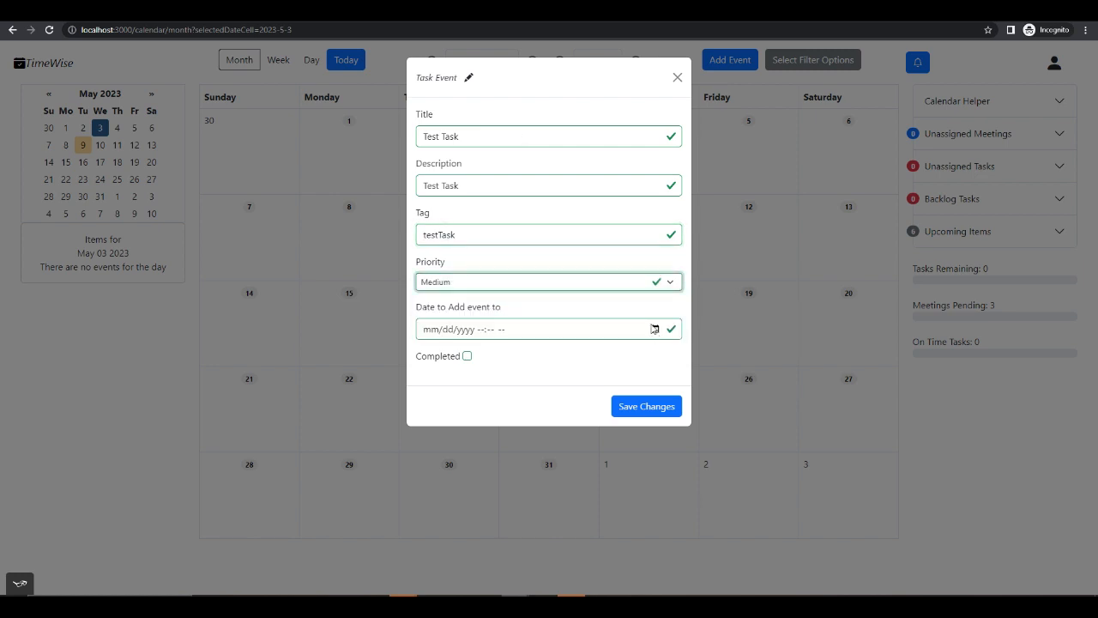
- Set the date to add the task to as 05/15/2023 10:44 PM and save the task
{"action": "left_click", "coordinate": [655, 331]}
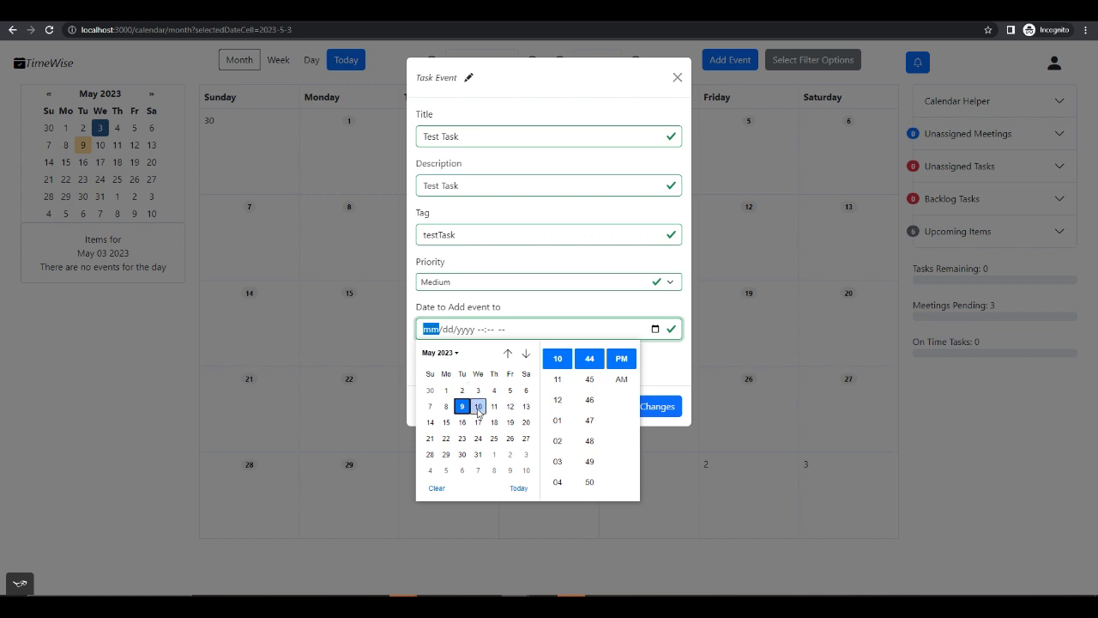
{"action": "left_click", "coordinate": [495, 406]}
{"action": "left_click", "coordinate": [446, 422]}
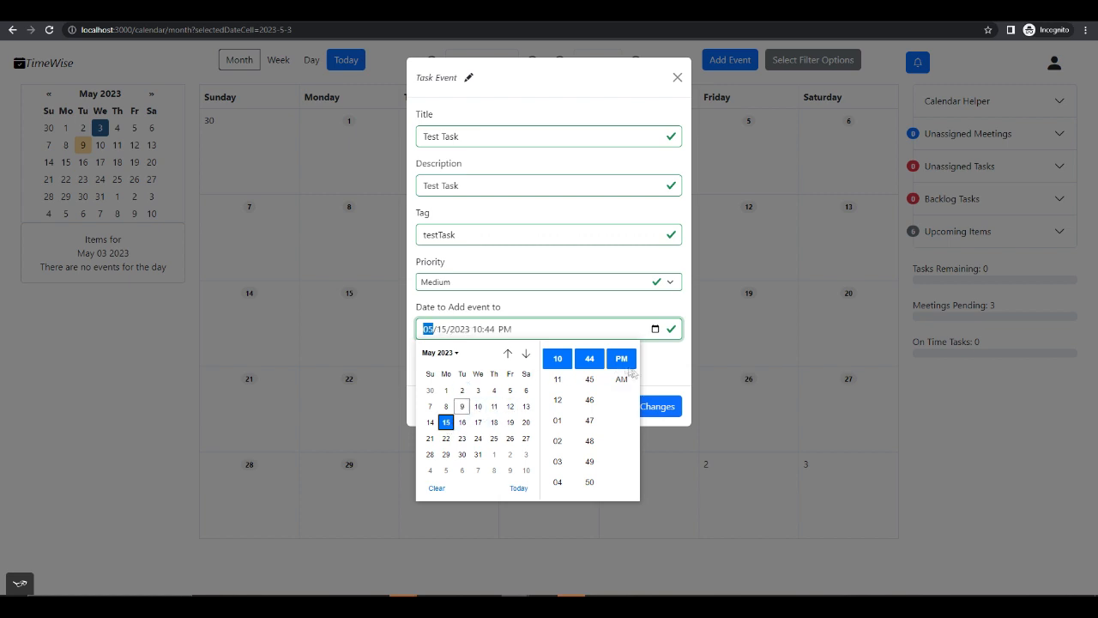
{"action": "left_click", "coordinate": [646, 368]}
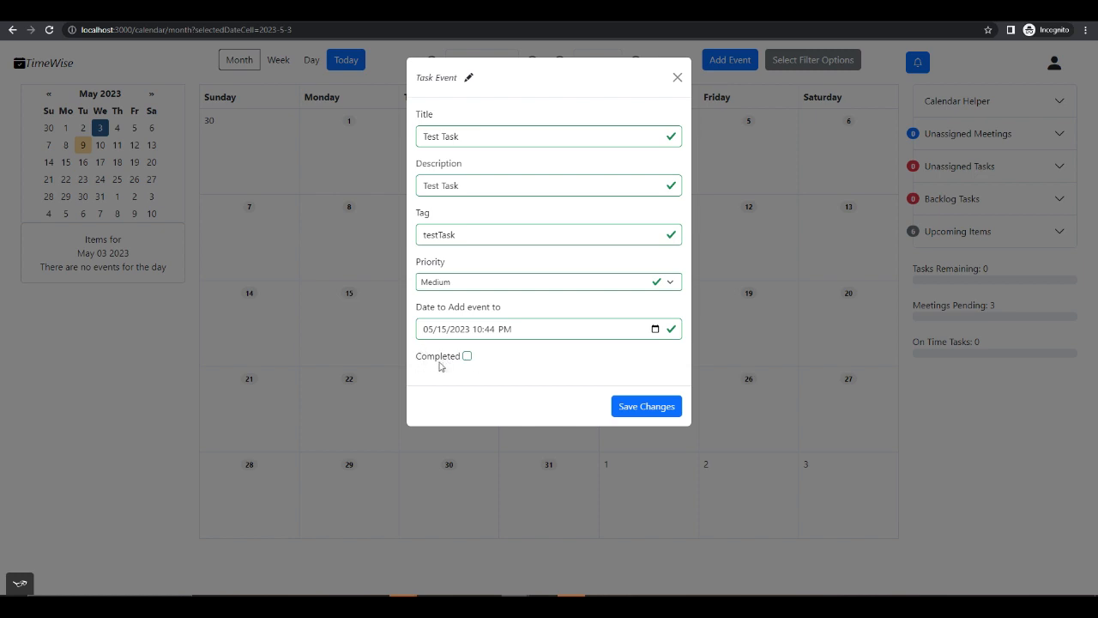
{"action": "left_click", "coordinate": [655, 330]}
{"action": "left_click", "coordinate": [666, 357]}
{"action": "left_click", "coordinate": [652, 406]}
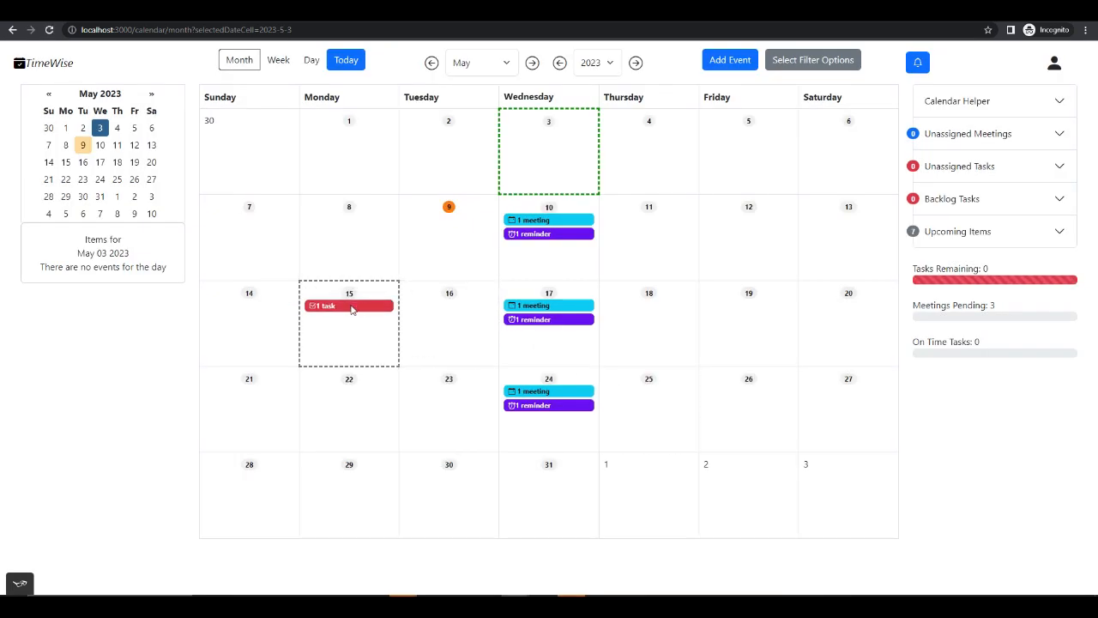
- Show the items for May 15, then mark Test Task as completed and set it back to incomplete
{"action": "left_click", "coordinate": [351, 310]}
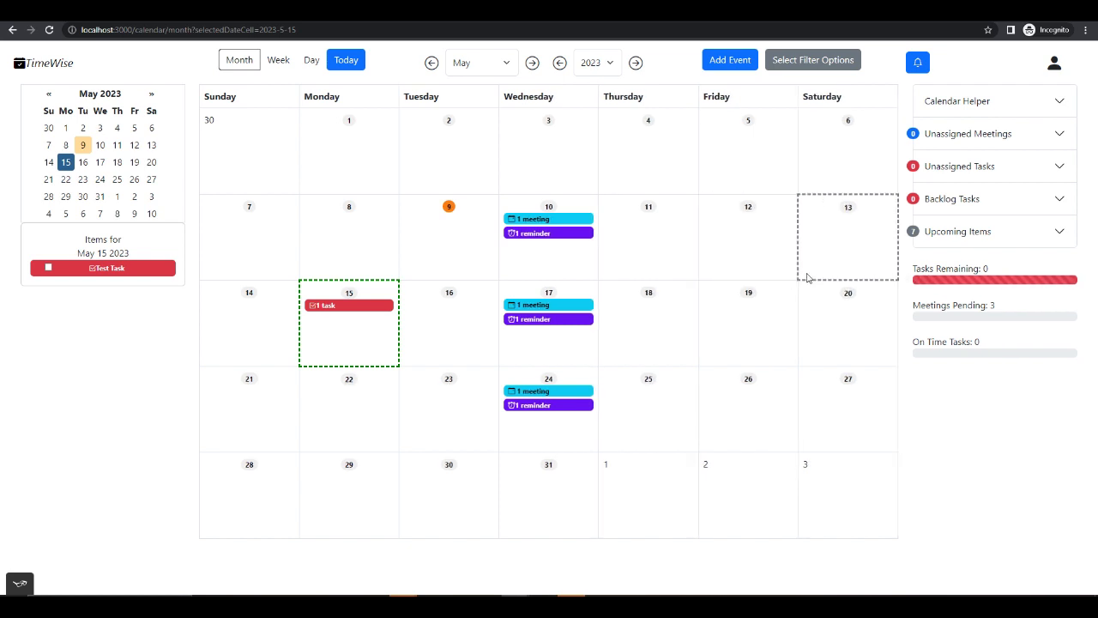
{"action": "left_click", "coordinate": [48, 269]}
{"action": "key", "text": "Return"}
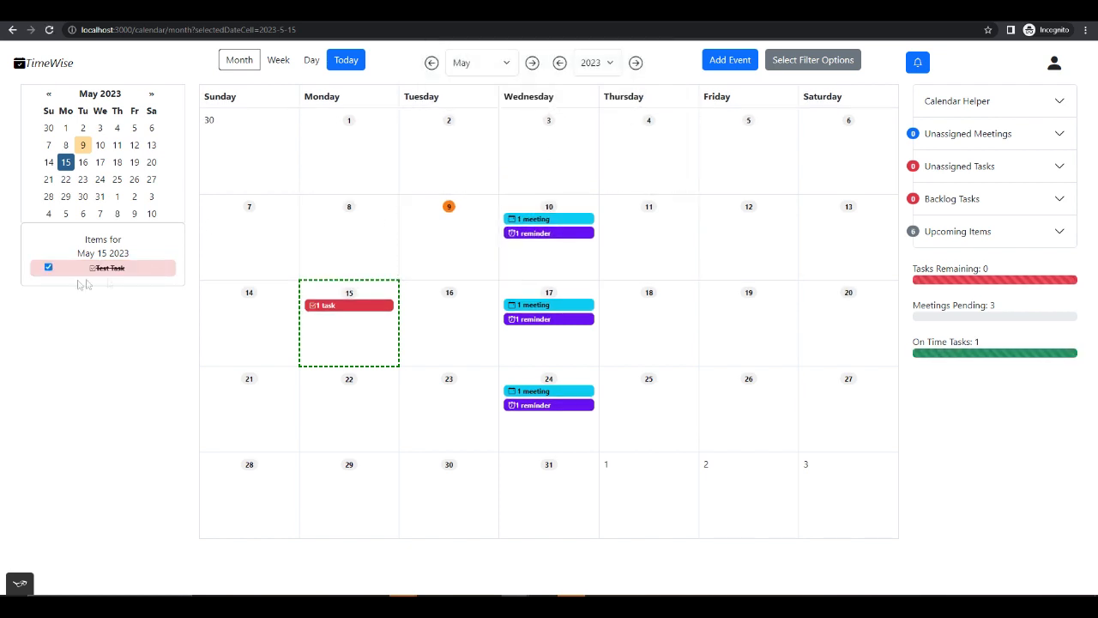
{"action": "left_click", "coordinate": [48, 267]}
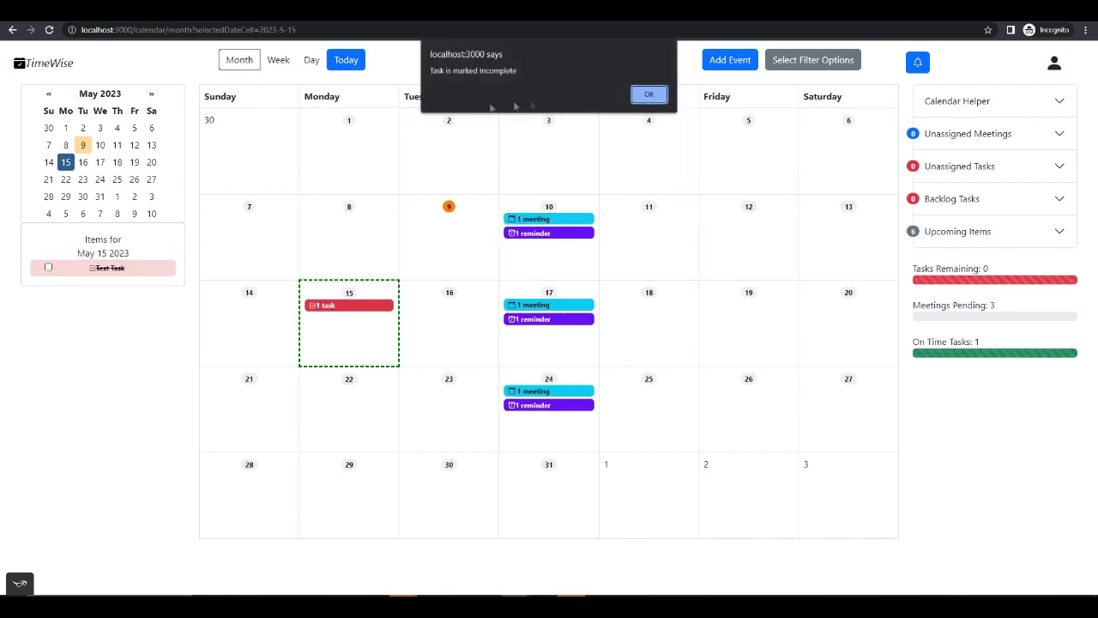
{"action": "left_click", "coordinate": [649, 95]}
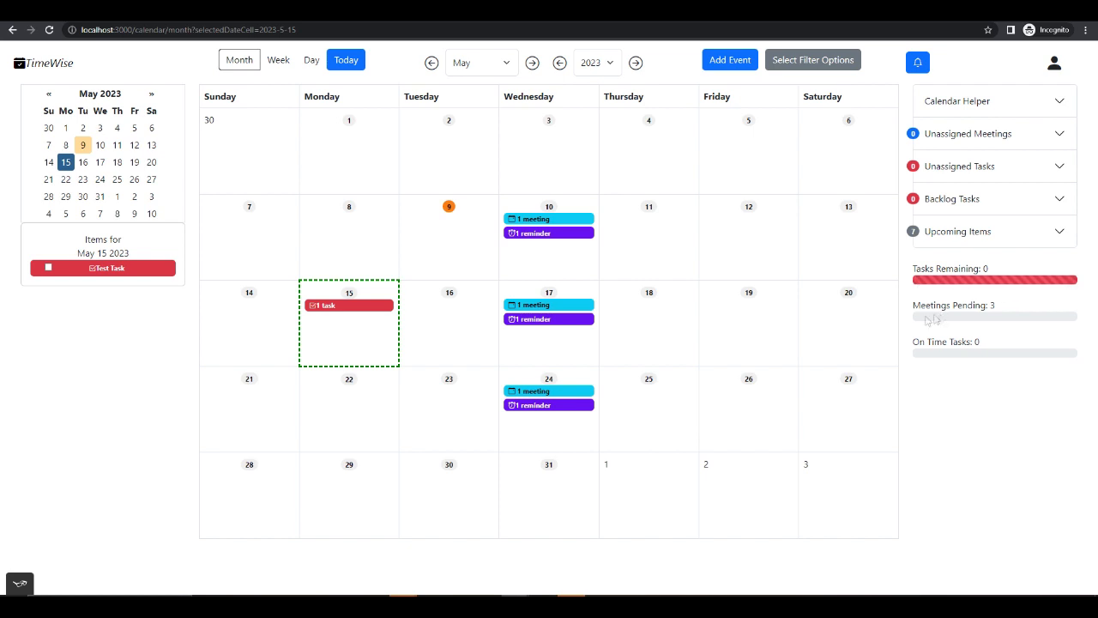
- Toggle Test Task to completed once more and return it to incomplete, accepting each confirmation
{"action": "left_click", "coordinate": [48, 268]}
{"action": "left_click", "coordinate": [639, 96]}
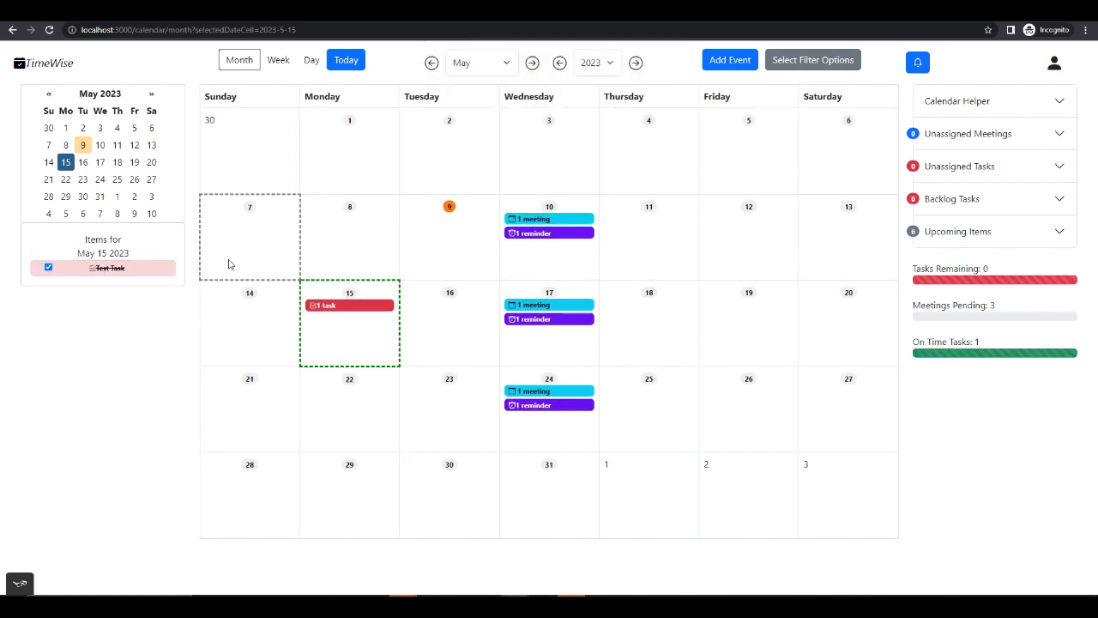
{"action": "left_click", "coordinate": [48, 267]}
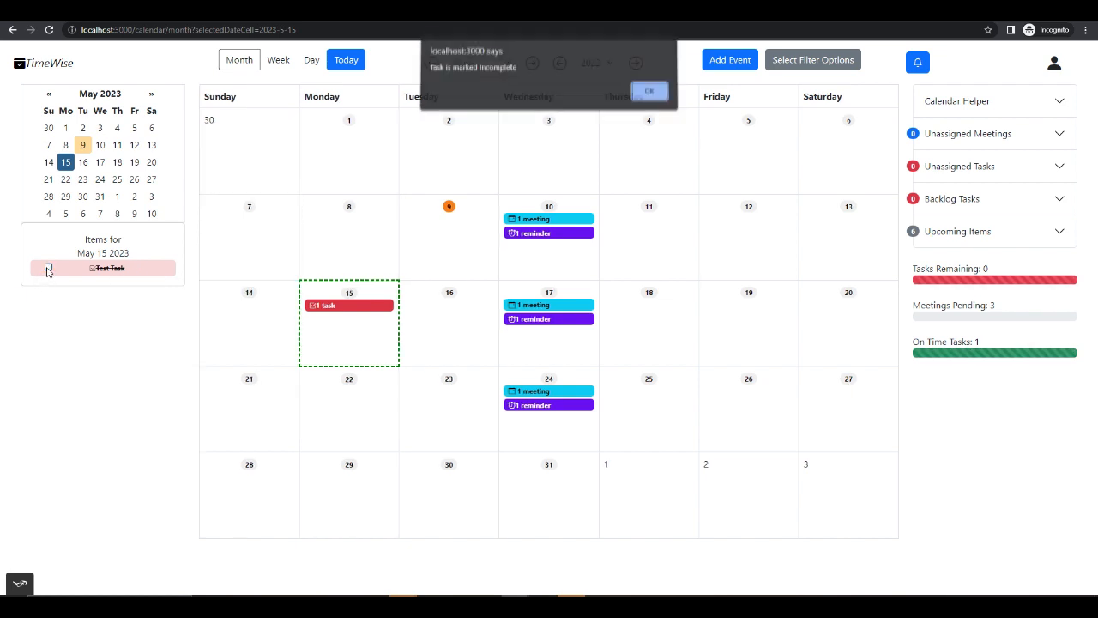
{"action": "left_click", "coordinate": [651, 95]}
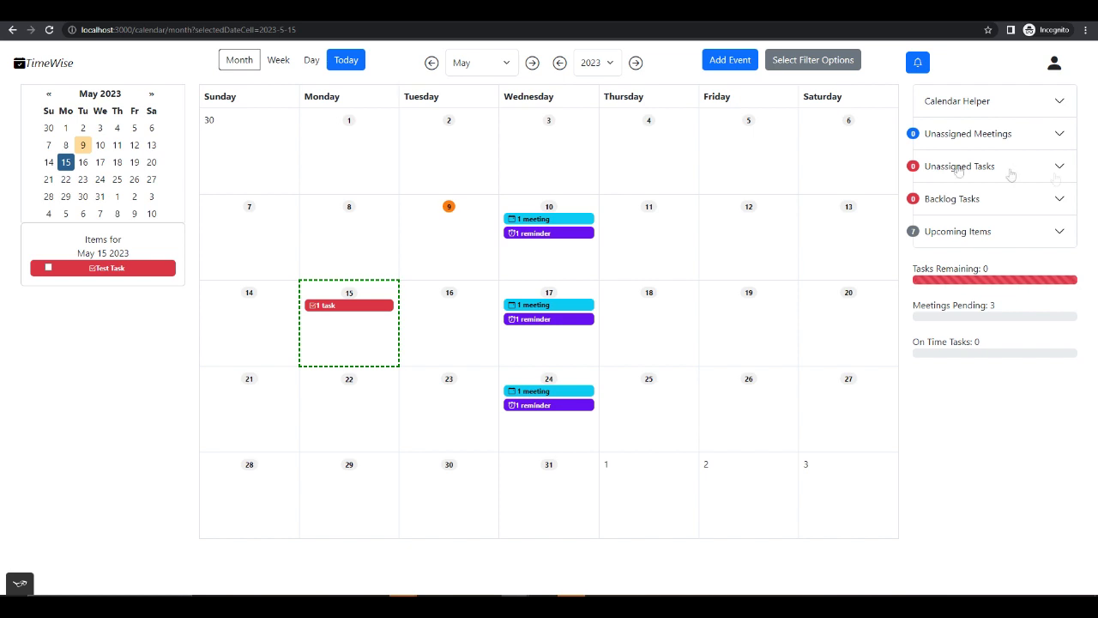
- Expand the upcoming items list to examine it, then collapse it again
{"action": "left_click", "coordinate": [739, 65]}
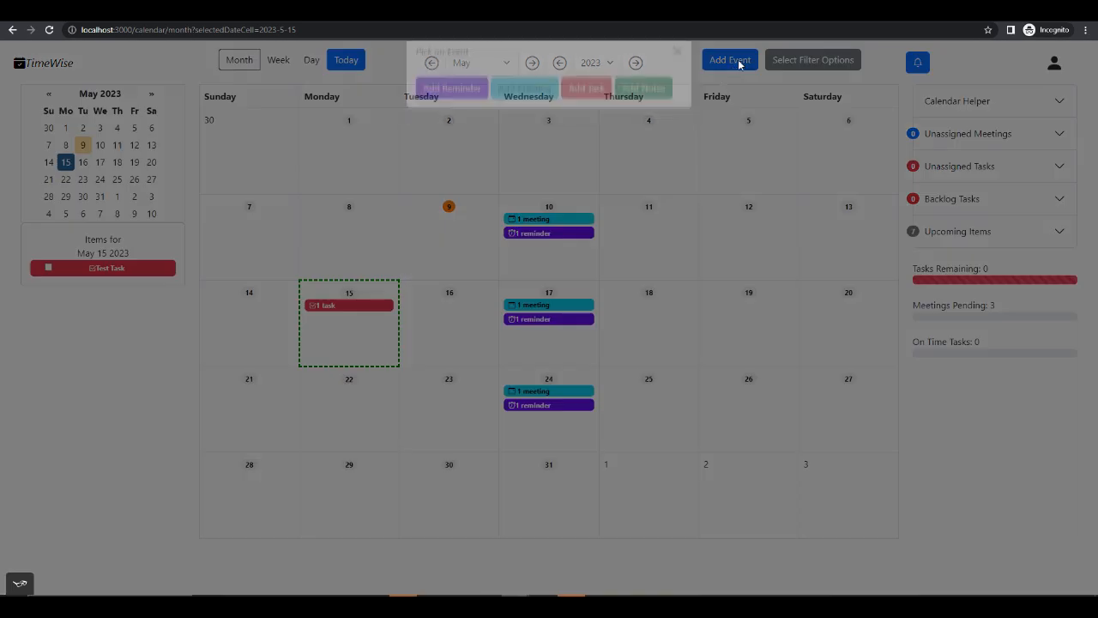
{"action": "left_click", "coordinate": [677, 74]}
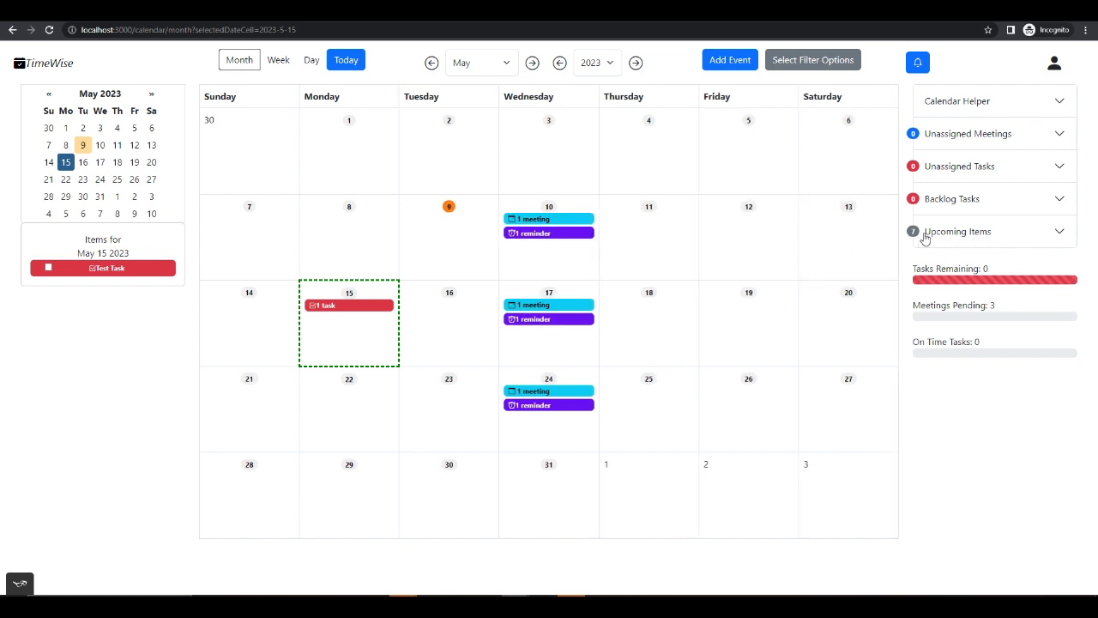
{"action": "left_click", "coordinate": [1011, 235]}
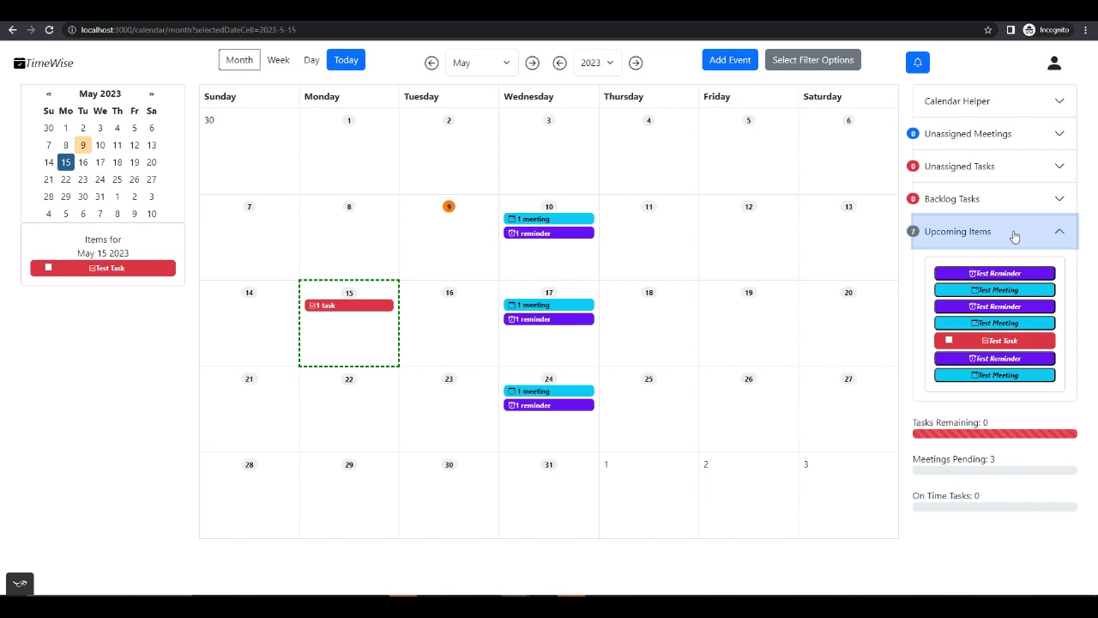
{"action": "left_click", "coordinate": [1013, 234]}
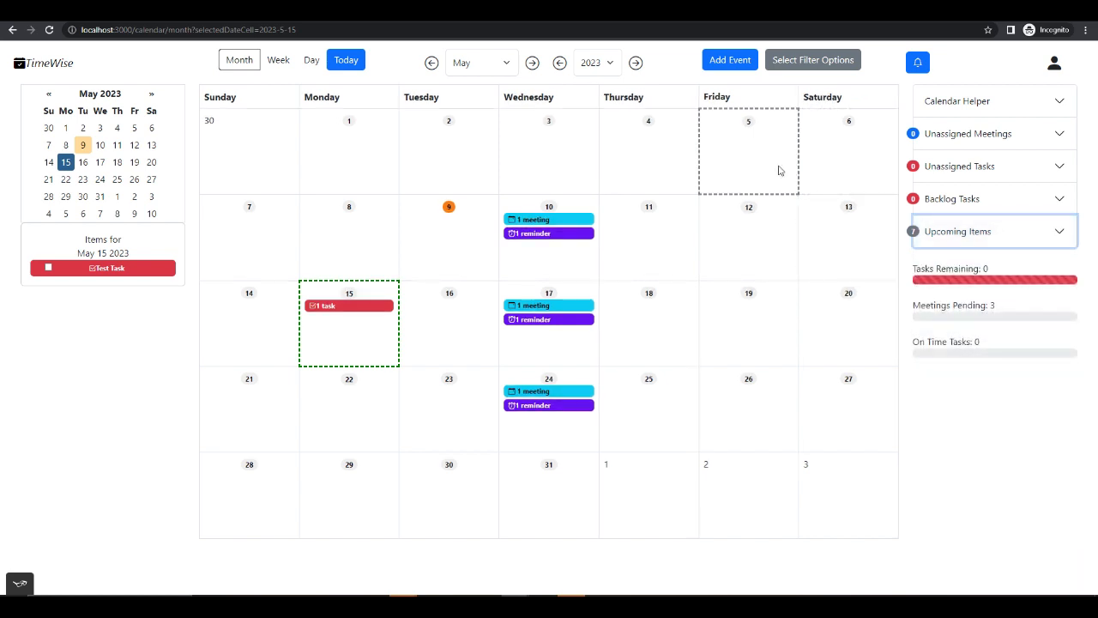
- Add a new task titled "Test Task 2" with the description "Test2" and the tag "testTask"
{"action": "left_click", "coordinate": [730, 60]}
{"action": "left_click", "coordinate": [580, 110]}
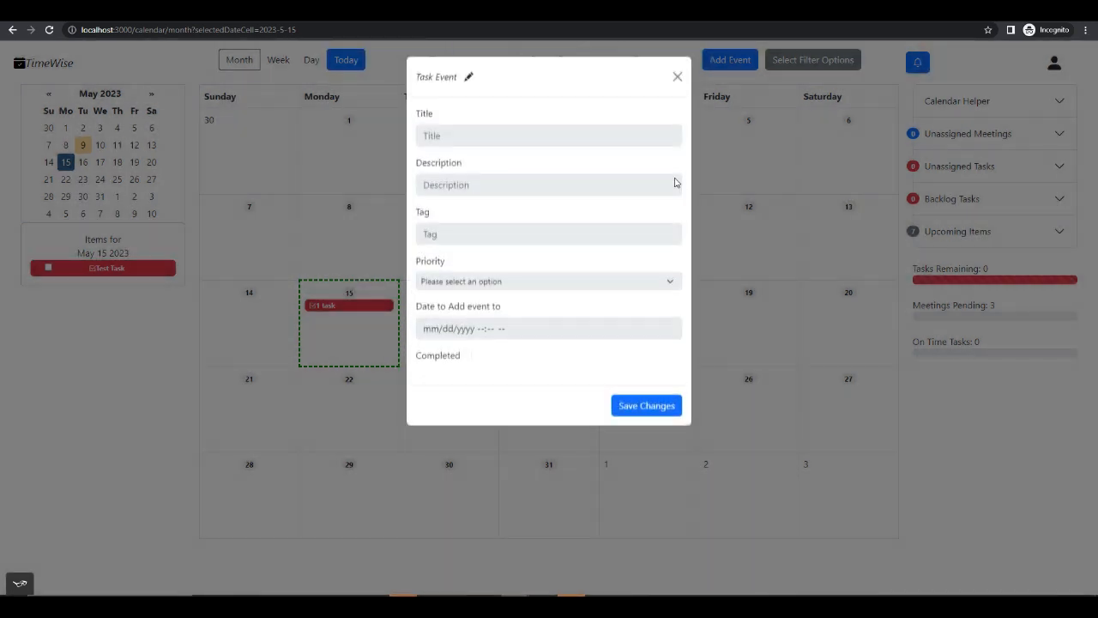
{"action": "left_click", "coordinate": [468, 79]}
{"action": "left_click", "coordinate": [483, 137]}
{"action": "type", "text": "Test Task 2"}
{"action": "key", "text": "Tab"}
{"action": "type", "text": "Test2"}
{"action": "key", "text": "Tab"}
{"action": "type", "text": "testTa"}
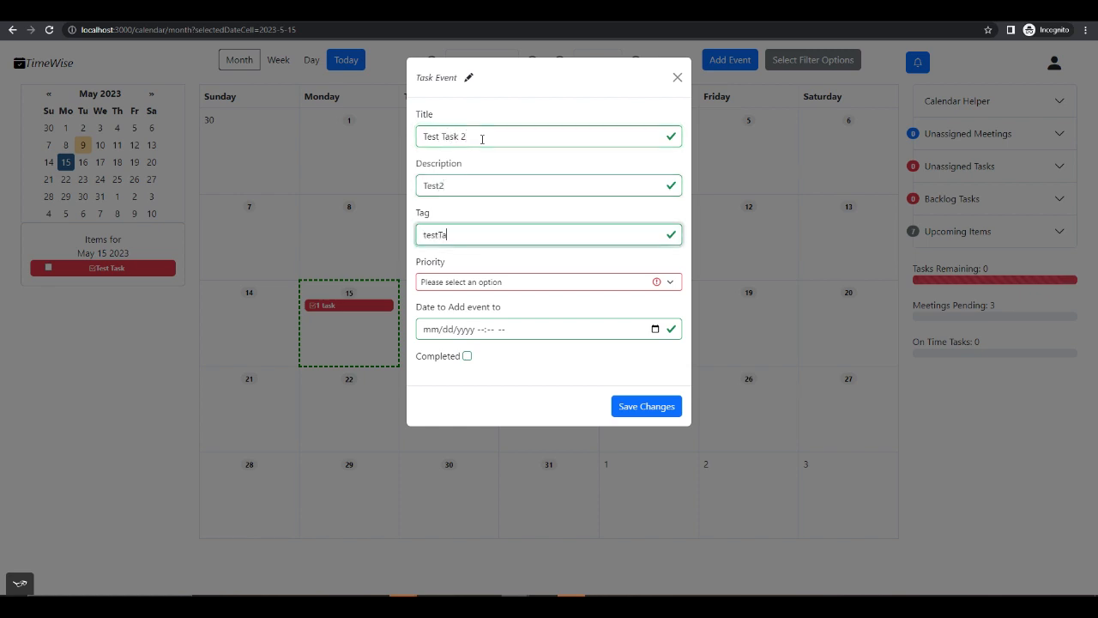
- Set the task's priority to Medium and its date to 05/07/2023 10:45 PM, then save it
{"action": "left_click", "coordinate": [481, 282]}
{"action": "left_click", "coordinate": [483, 317]}
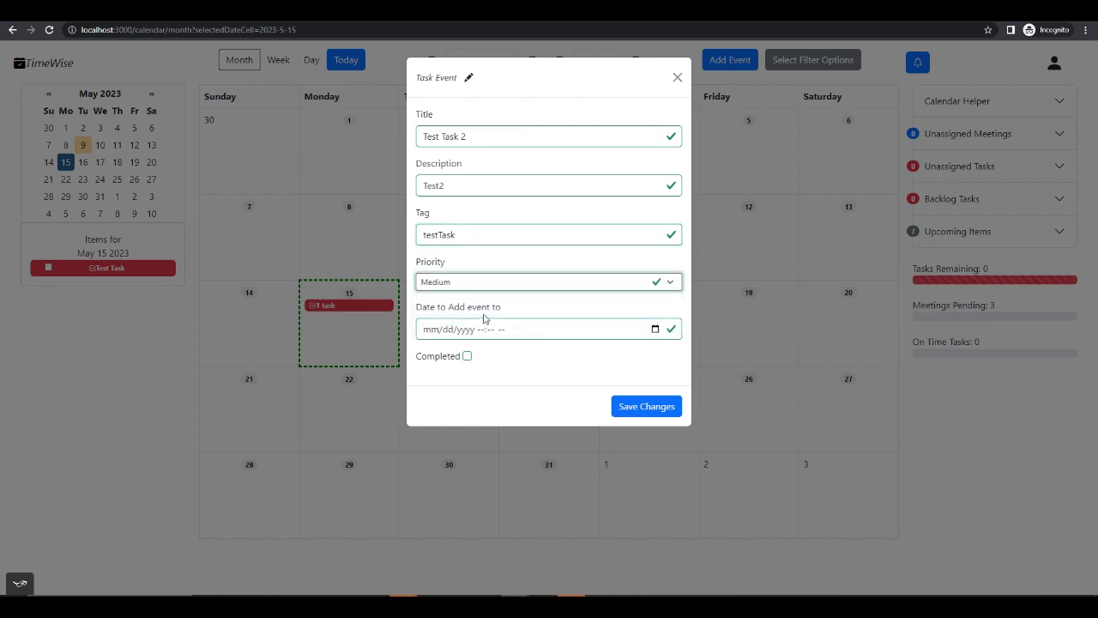
{"action": "left_click", "coordinate": [654, 329]}
{"action": "left_click", "coordinate": [430, 405]}
{"action": "left_click", "coordinate": [662, 363]}
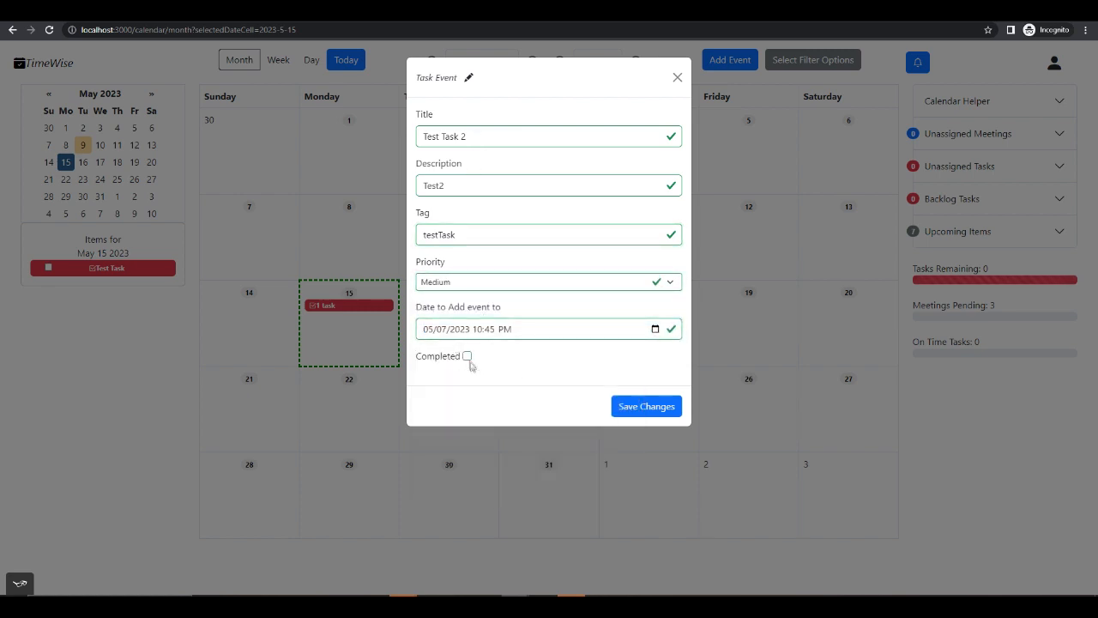
{"action": "left_click", "coordinate": [648, 408]}
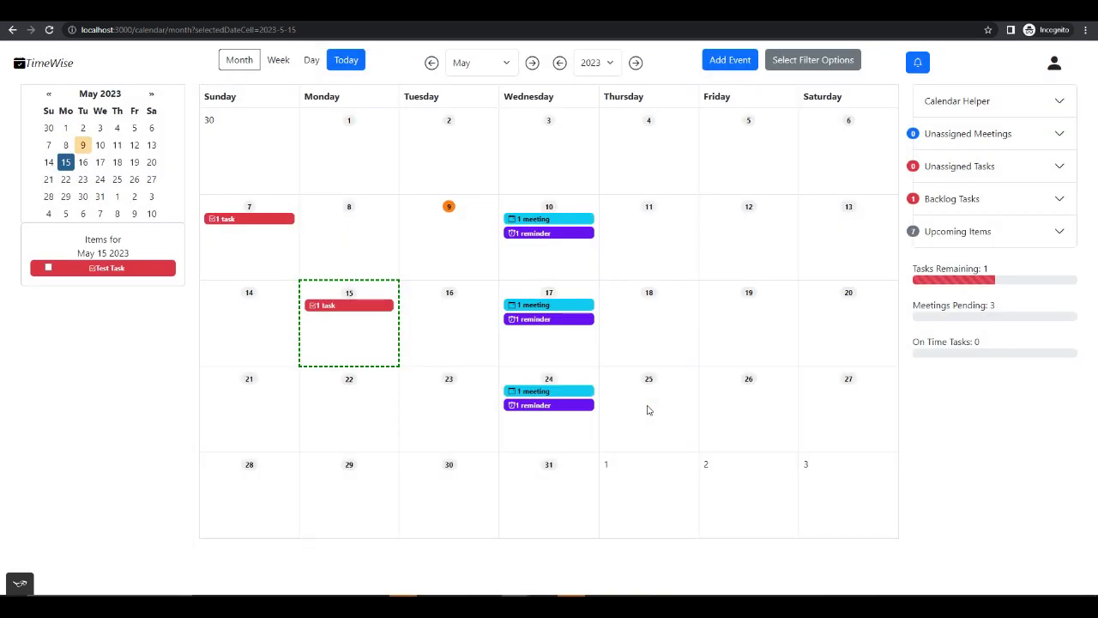
- Examine the backlog tasks list and leave it expanded
{"action": "left_click", "coordinate": [997, 201]}
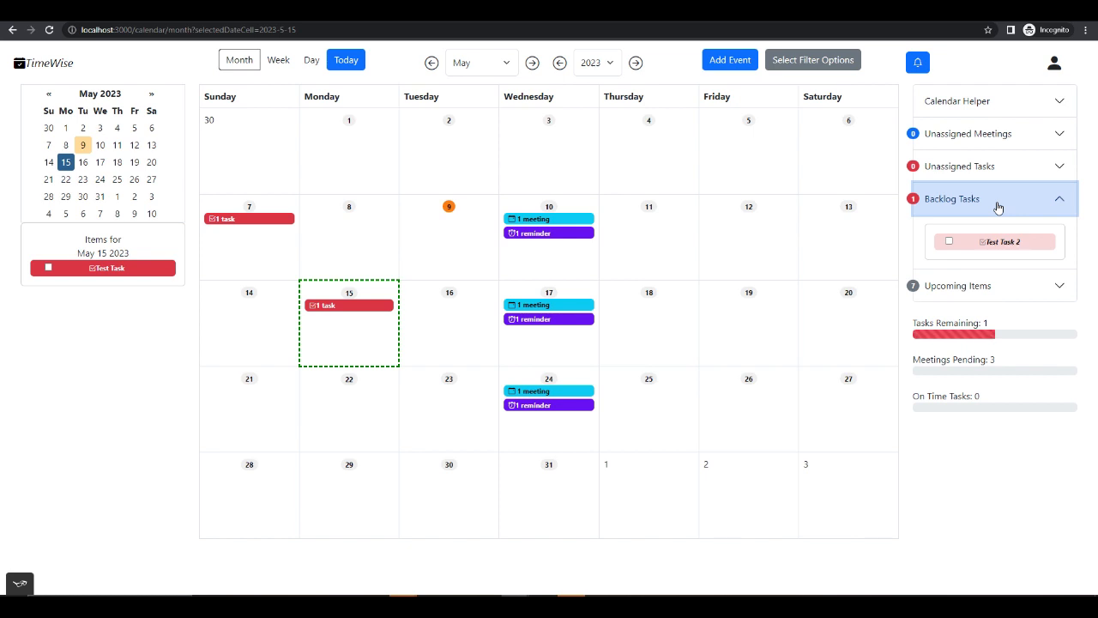
{"action": "left_click", "coordinate": [998, 207]}
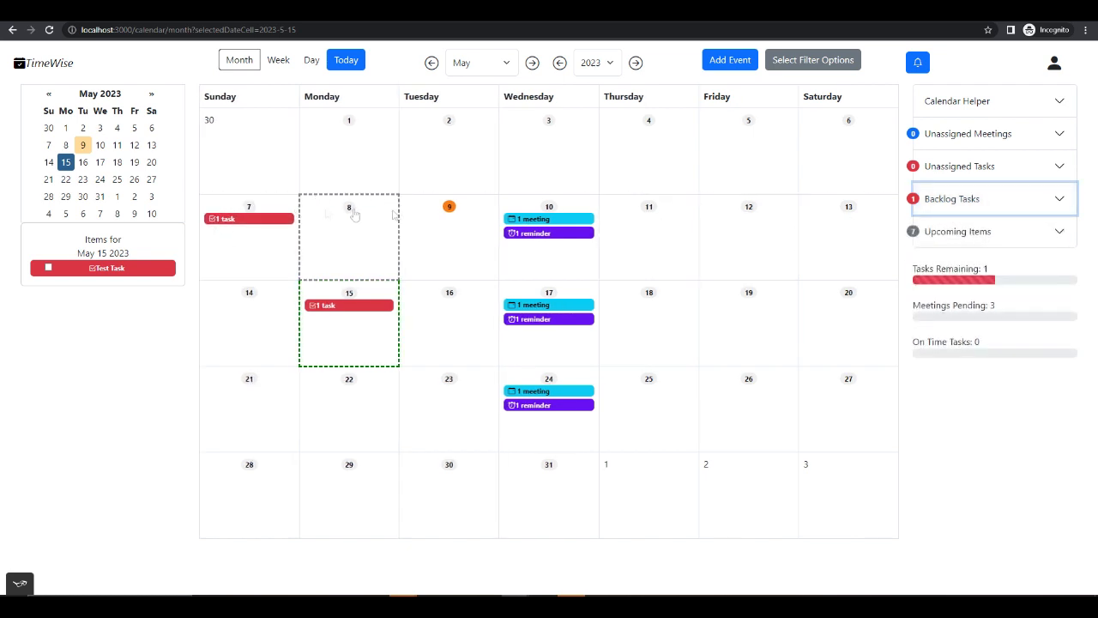
{"action": "left_click", "coordinate": [1015, 203]}
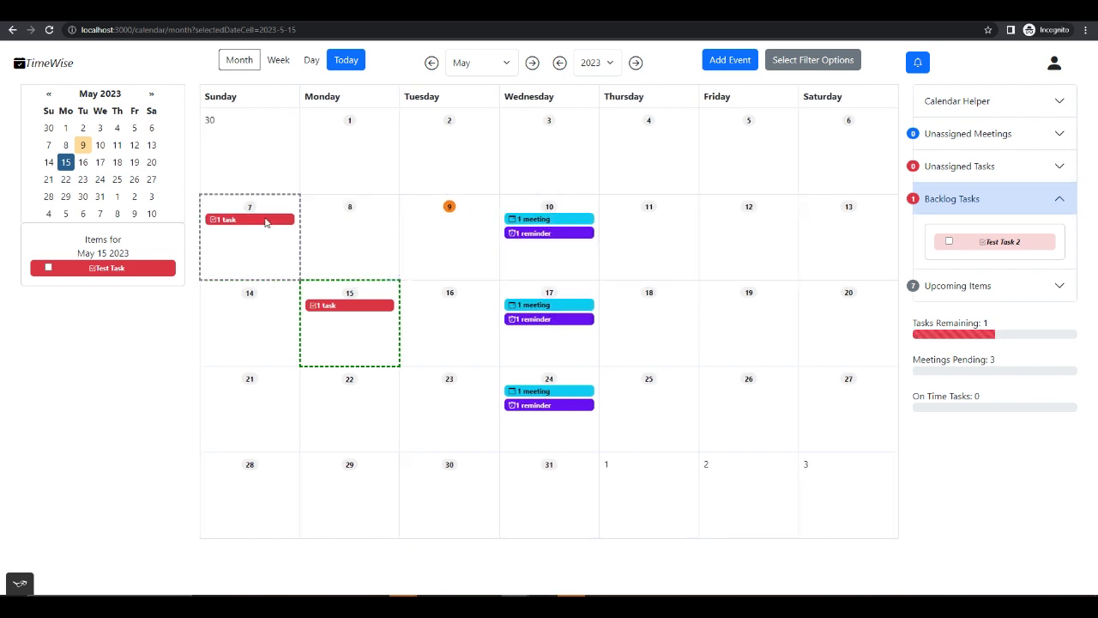
- Show the items for May 7 and May 5, and check which event types can be added
{"action": "left_click", "coordinate": [257, 249]}
{"action": "left_click", "coordinate": [721, 119]}
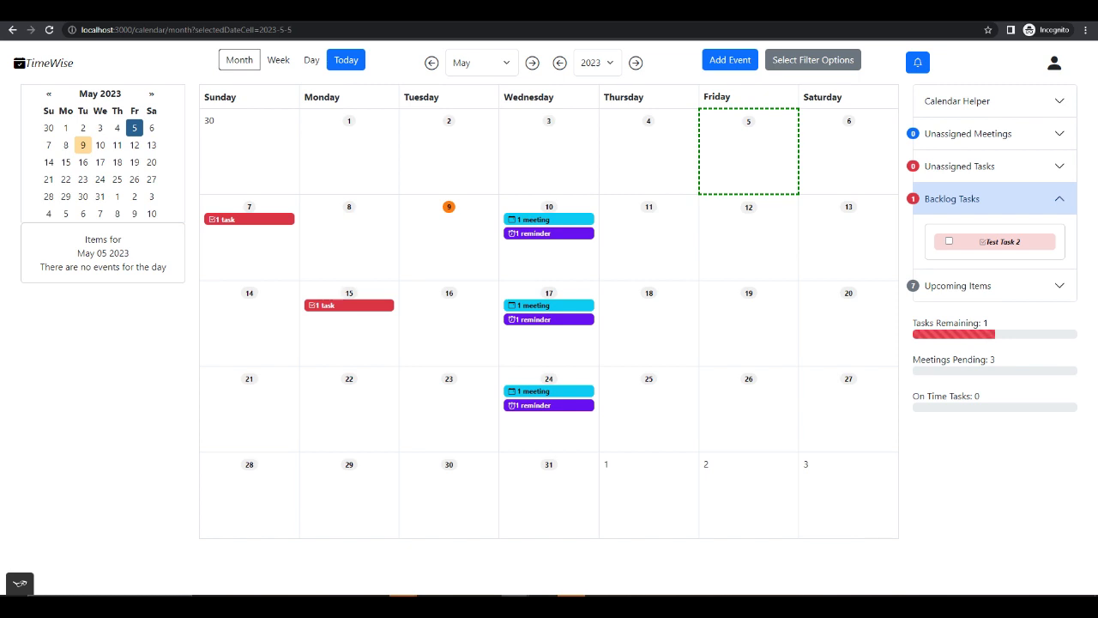
{"action": "left_click", "coordinate": [731, 67]}
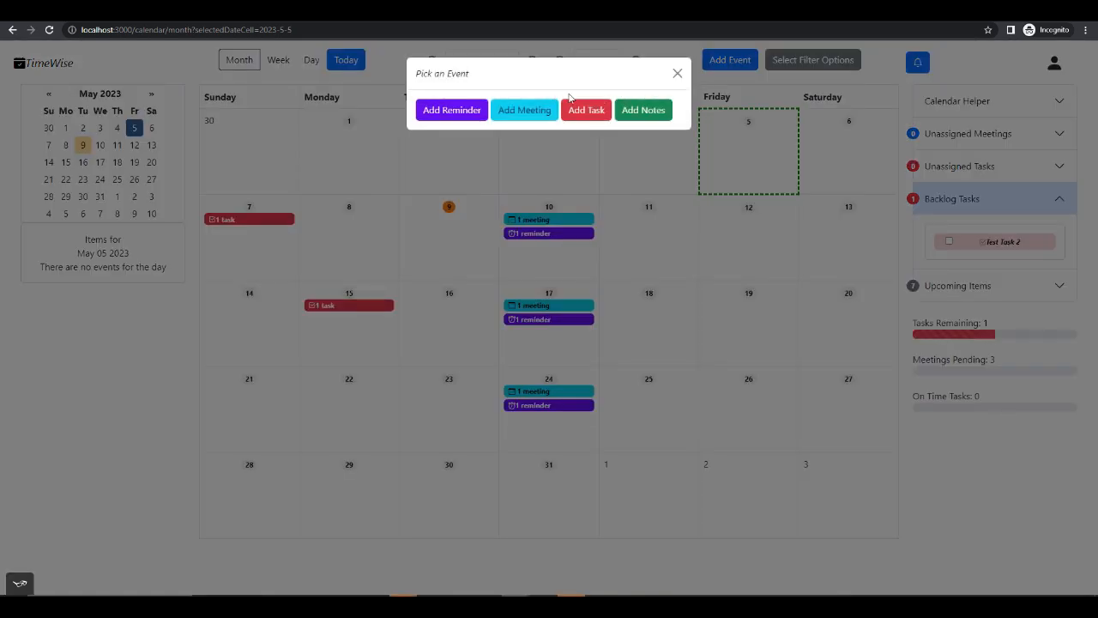
{"action": "left_click", "coordinate": [676, 74]}
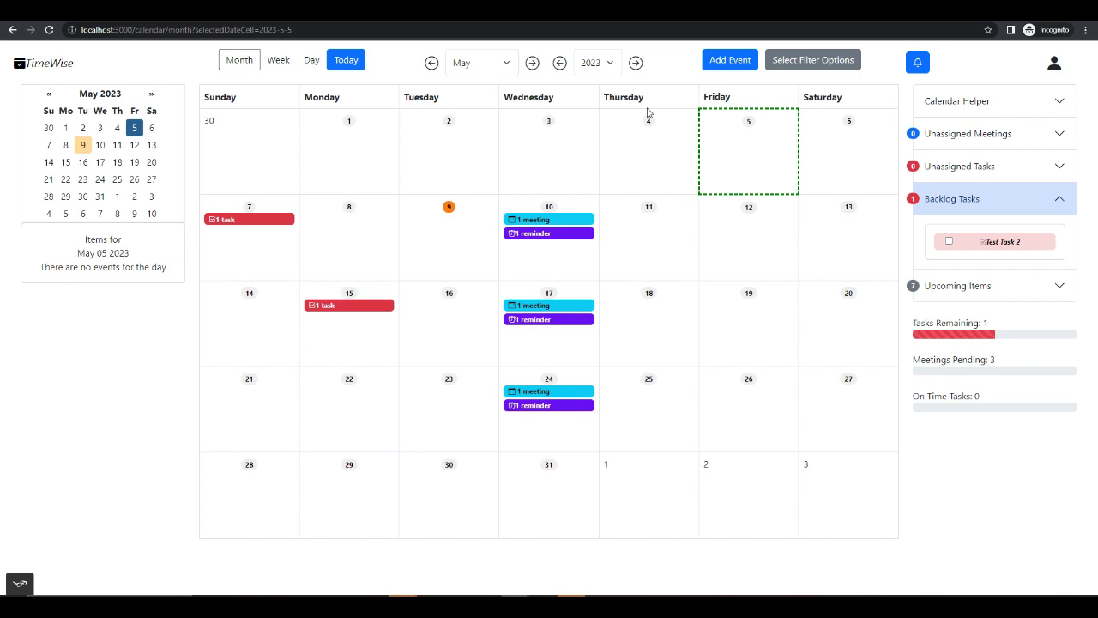
- Add a new task titled "dragTest" with the description "drag" and the tag "testTask"
{"action": "left_click", "coordinate": [714, 62]}
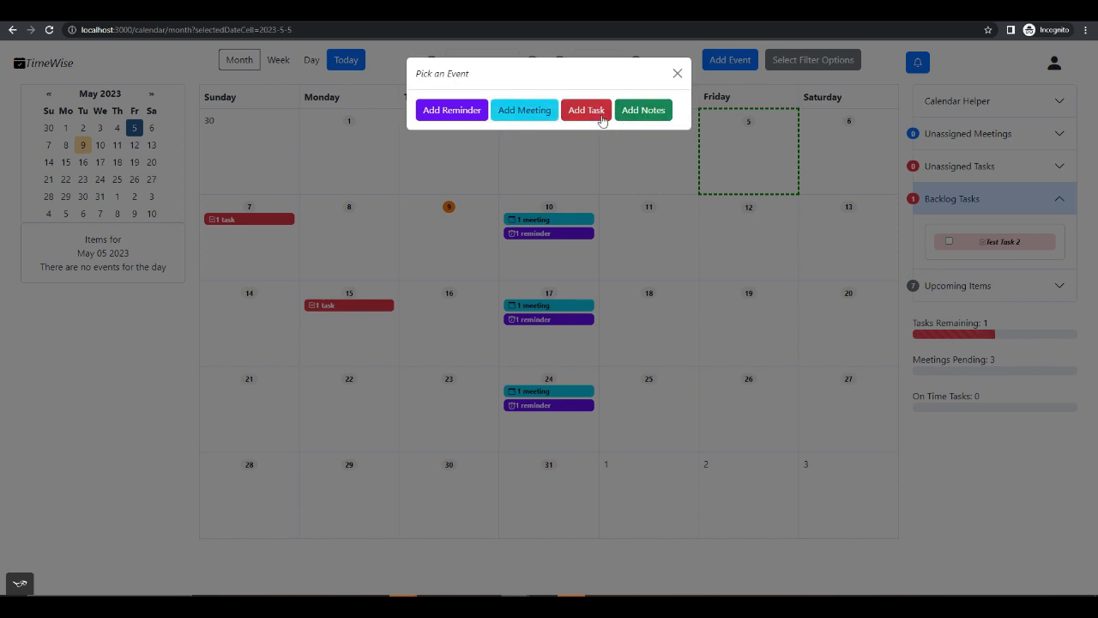
{"action": "left_click", "coordinate": [601, 119]}
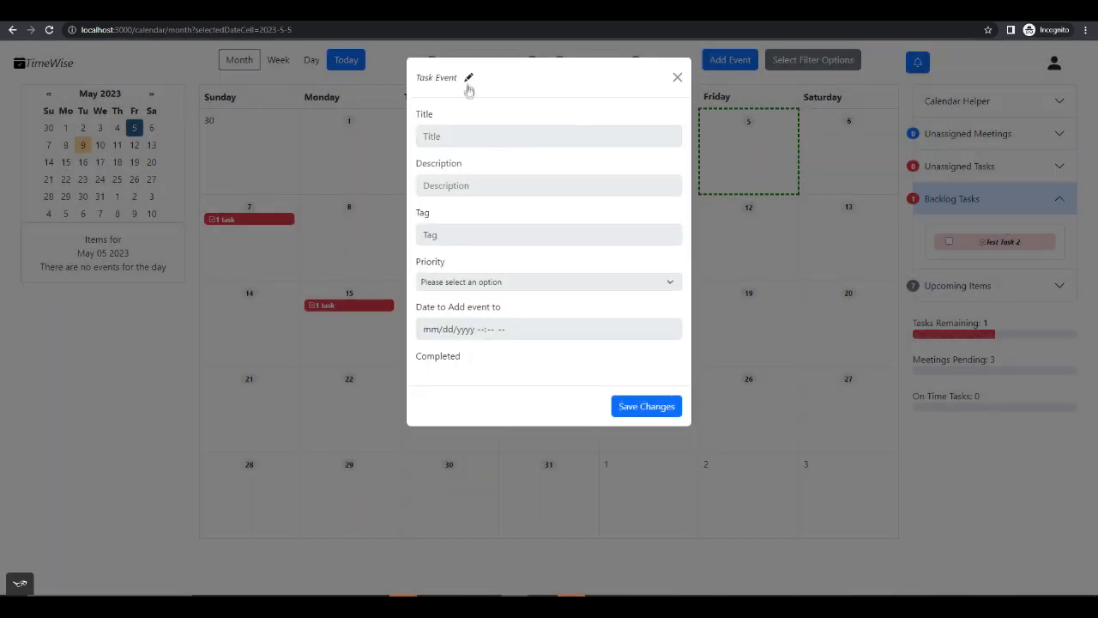
{"action": "left_click", "coordinate": [479, 135]}
{"action": "type", "text": "dragTest"}
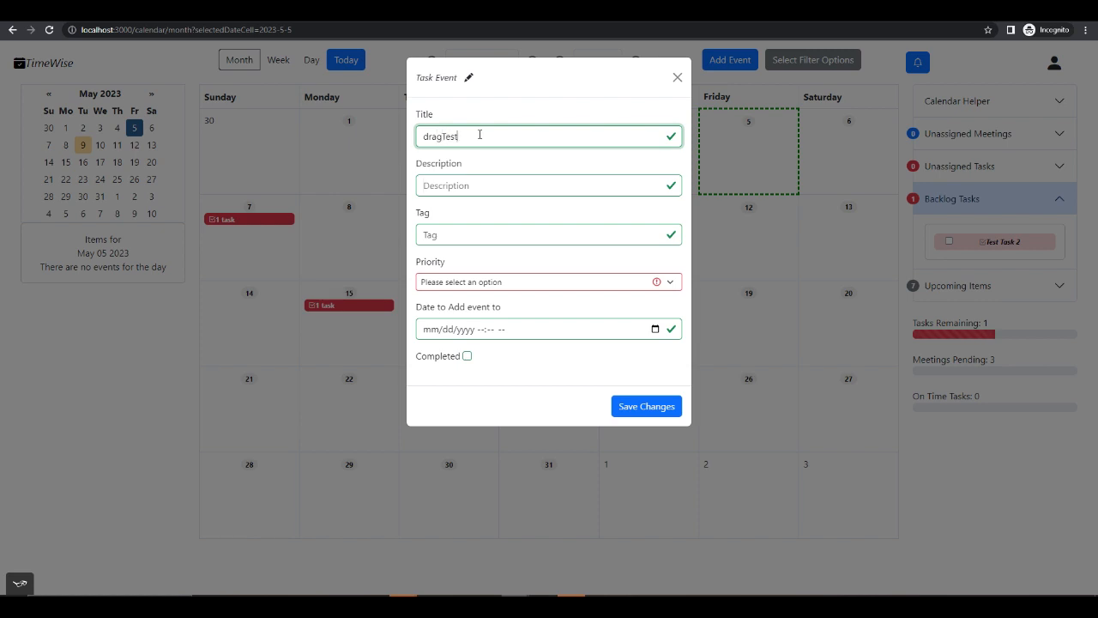
{"action": "key", "text": "Tab"}
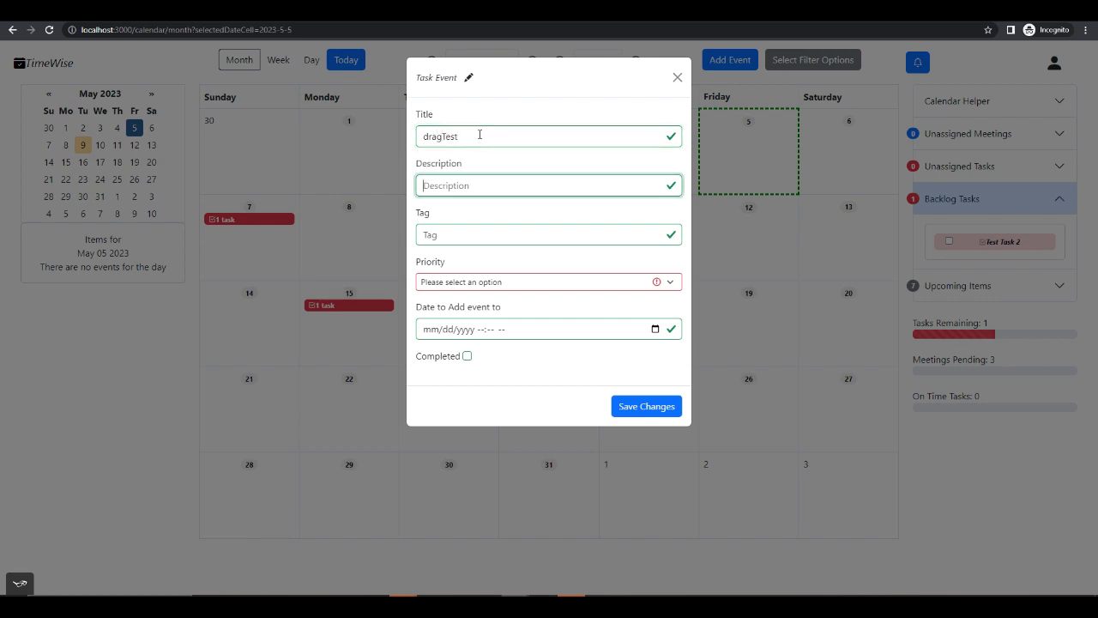
{"action": "type", "text": "drag"}
{"action": "key", "text": "Tab"}
{"action": "type", "text": "te"}
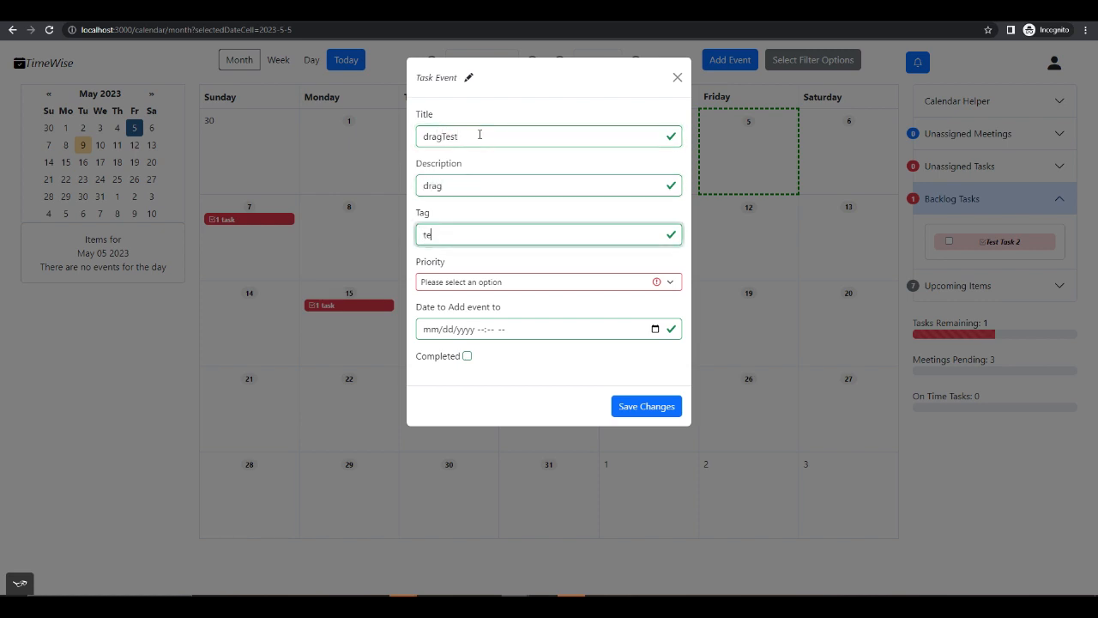
{"action": "type", "text": "stTask"}
- Set the dragTest task's priority to Medium and save it without a date
{"action": "left_click", "coordinate": [601, 283]}
{"action": "left_click", "coordinate": [529, 319]}
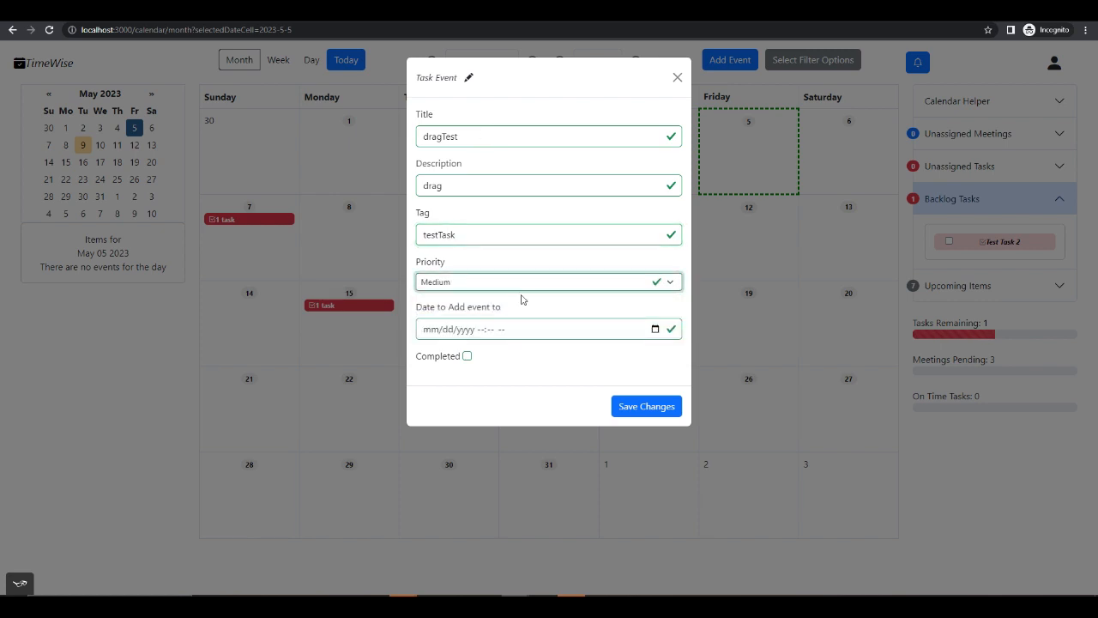
{"action": "left_click", "coordinate": [666, 416]}
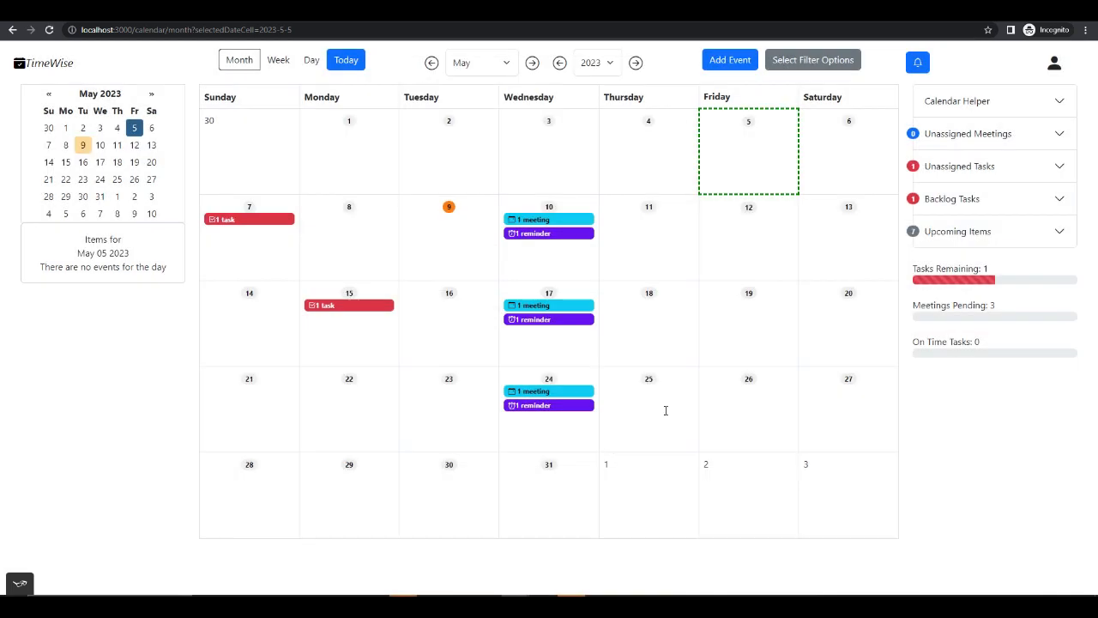
- Examine the unassigned tasks list, then switch to the week view and return to the month view
{"action": "left_click", "coordinate": [1019, 174]}
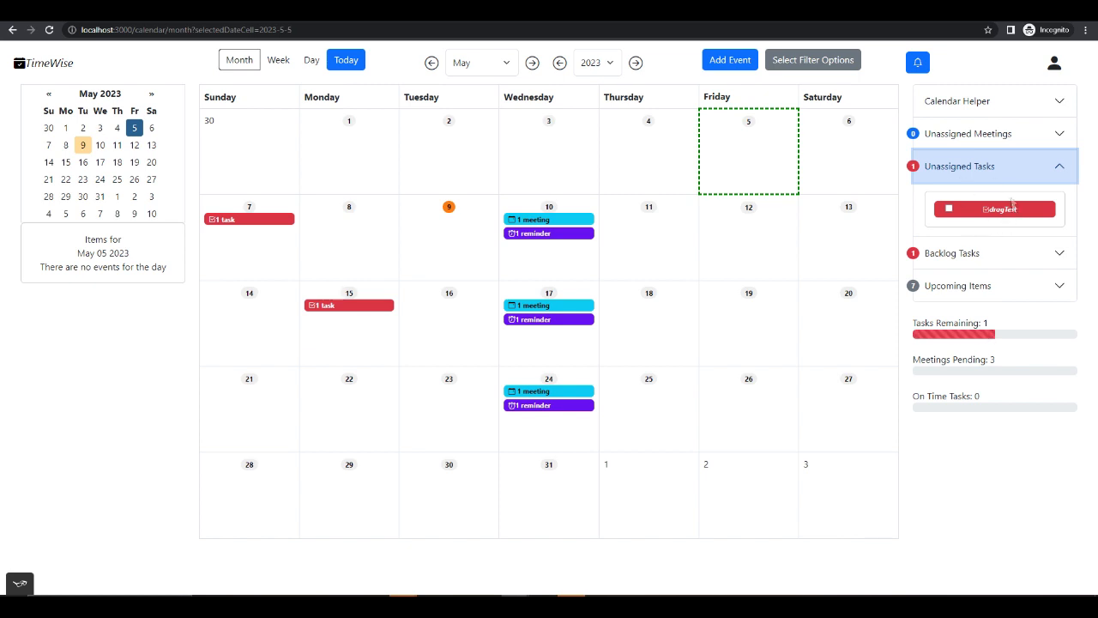
{"action": "mouse_move", "coordinate": [1000, 213]}
{"action": "left_mouse_down"}
{"action": "mouse_move", "coordinate": [868, 209]}
{"action": "mouse_move", "coordinate": [821, 244]}
{"action": "mouse_move", "coordinate": [845, 227]}
{"action": "mouse_move", "coordinate": [979, 215]}
{"action": "mouse_move", "coordinate": [775, 247]}
{"action": "mouse_move", "coordinate": [896, 214]}
{"action": "mouse_move", "coordinate": [990, 212]}
{"action": "left_mouse_up"}
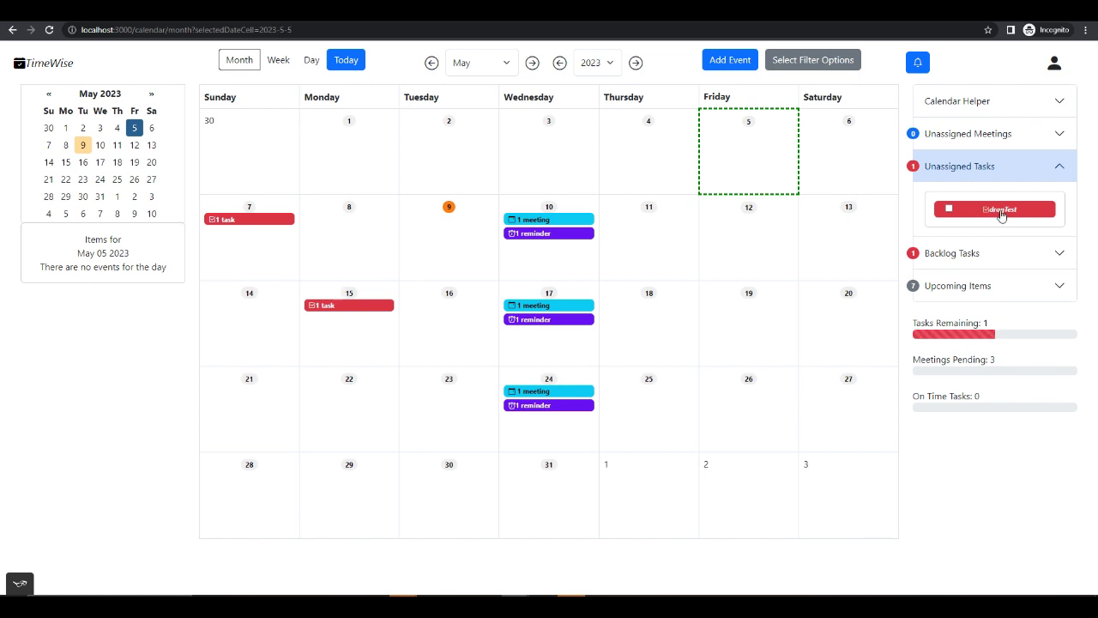
{"action": "left_click", "coordinate": [278, 60]}
{"action": "left_click", "coordinate": [248, 61]}
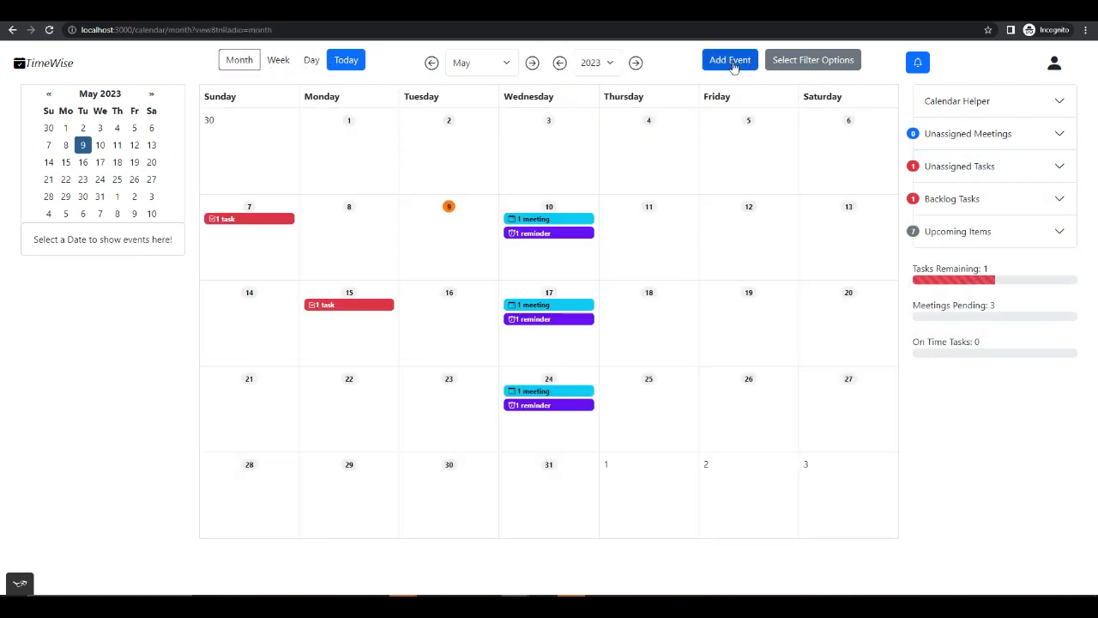
- Add a new task titled "weekTask" with the description "week" and the tag "testTask"
{"action": "left_click", "coordinate": [731, 64]}
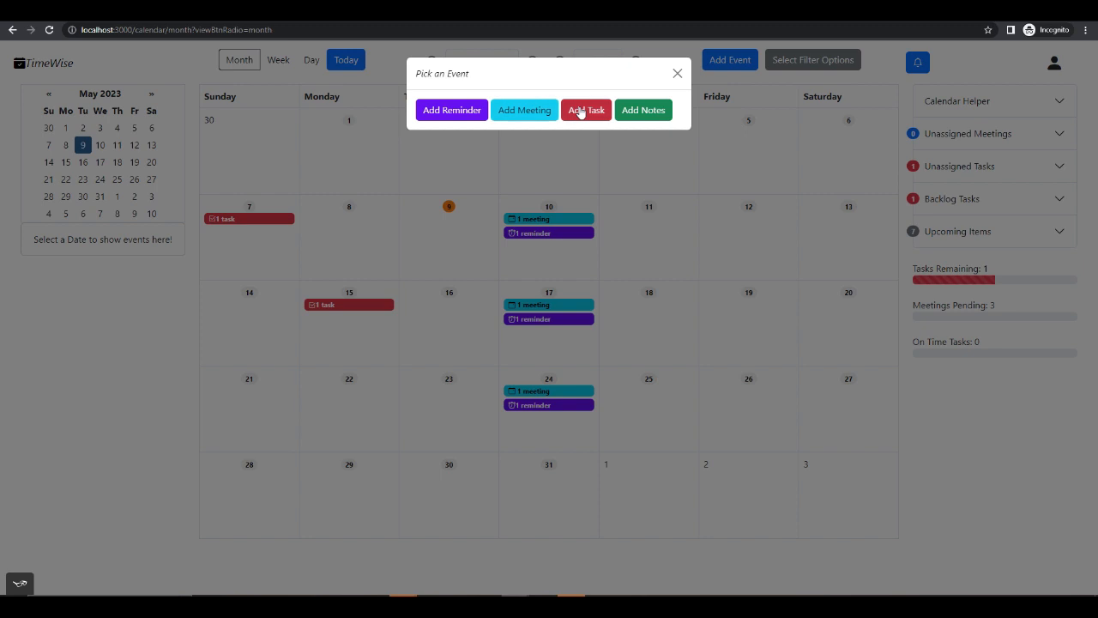
{"action": "left_click", "coordinate": [582, 109]}
{"action": "left_click", "coordinate": [478, 137]}
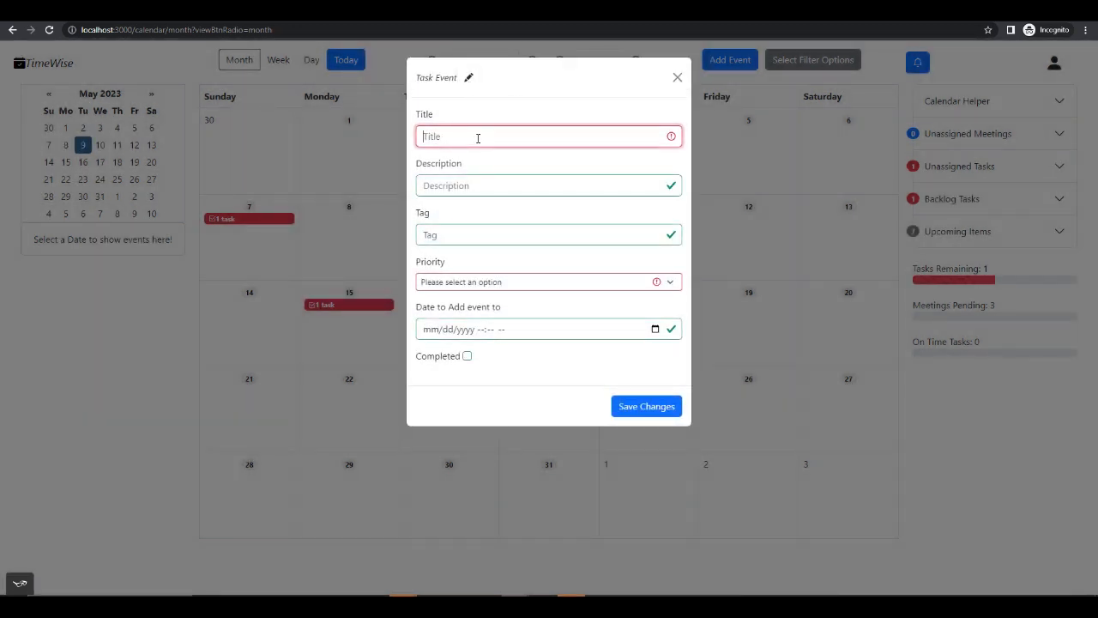
{"action": "type", "text": "weekTask"}
{"action": "key", "text": "Tab"}
{"action": "type", "text": "week"}
{"action": "key", "text": "Tab"}
{"action": "type", "text": "testTask"}
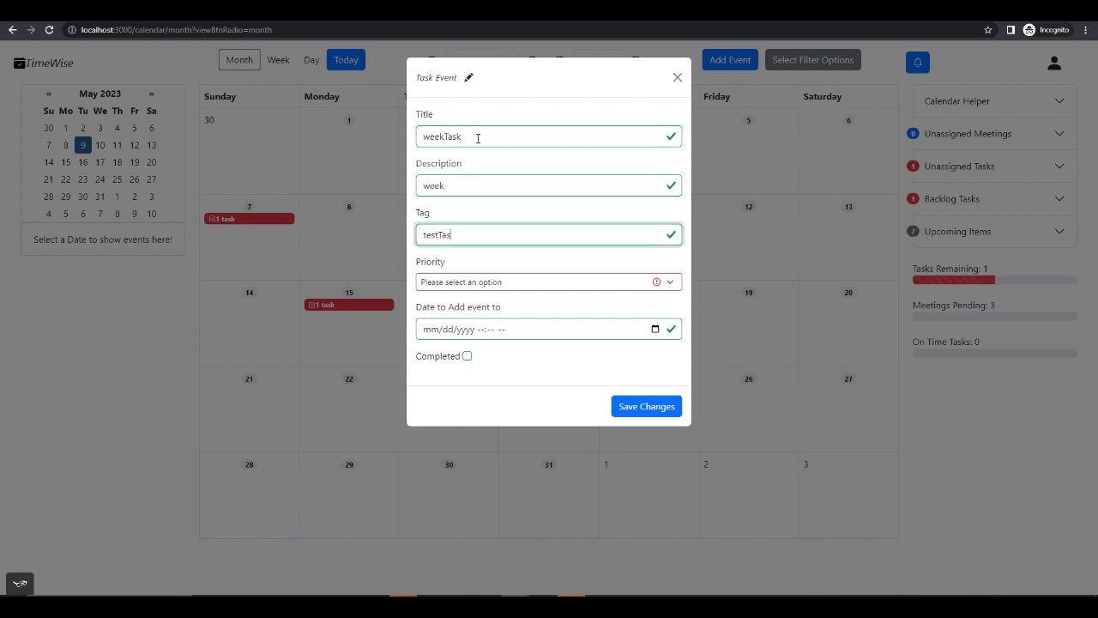
- Set the weekTask task's priority to Medium and save it without a date
{"action": "left_click", "coordinate": [573, 283]}
{"action": "left_click", "coordinate": [524, 320]}
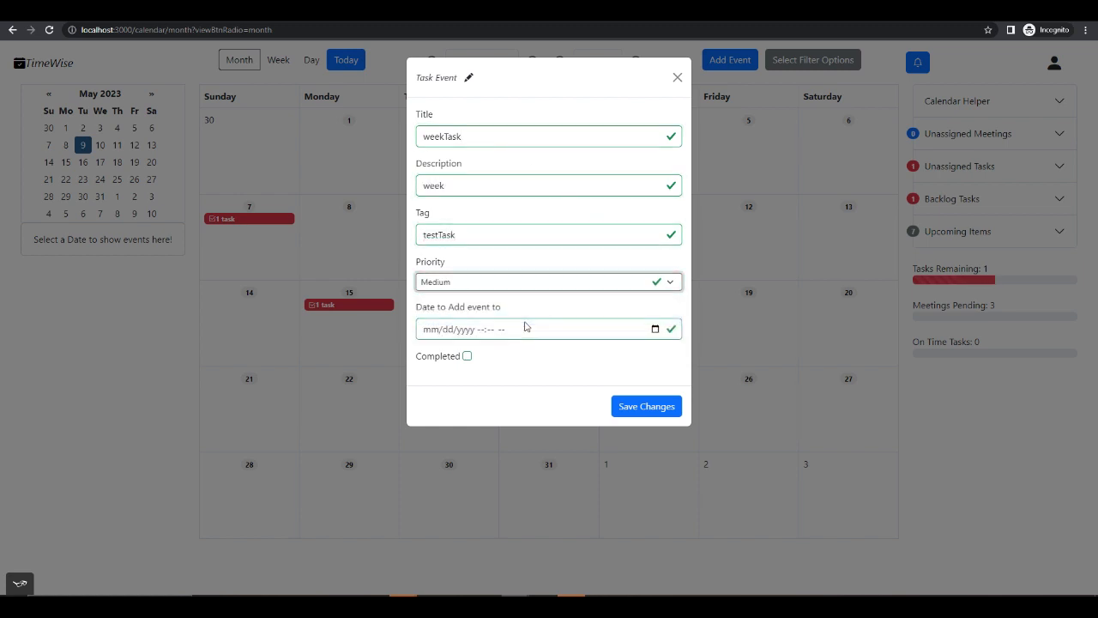
{"action": "left_click", "coordinate": [647, 407]}
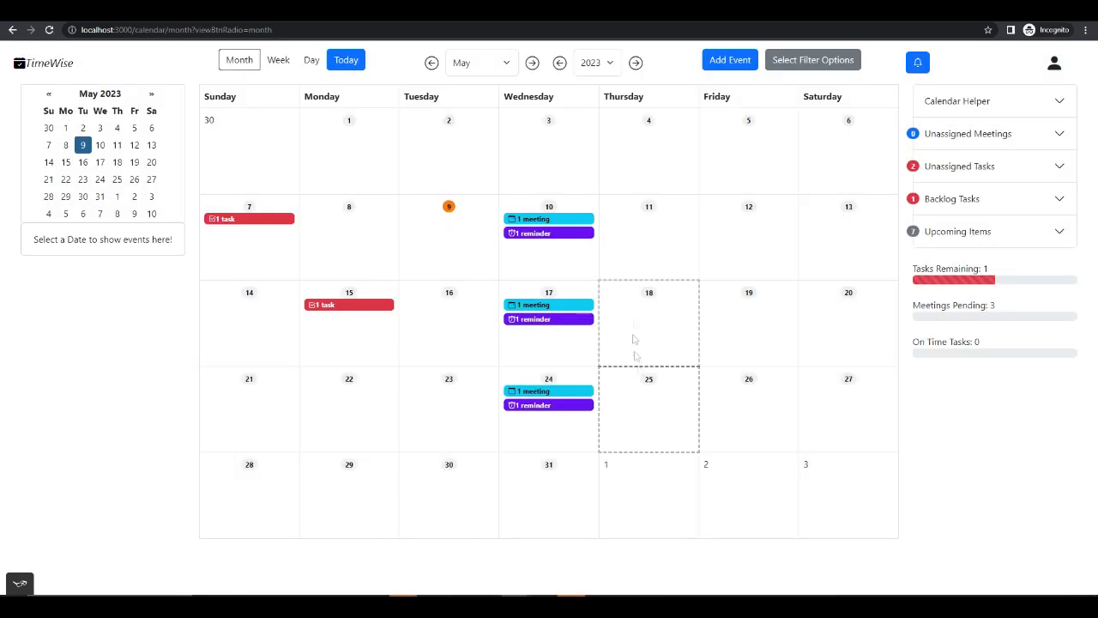
- Add a new task titled "dayTask" with the description "test" and the tag "testTask"
{"action": "left_click", "coordinate": [743, 62]}
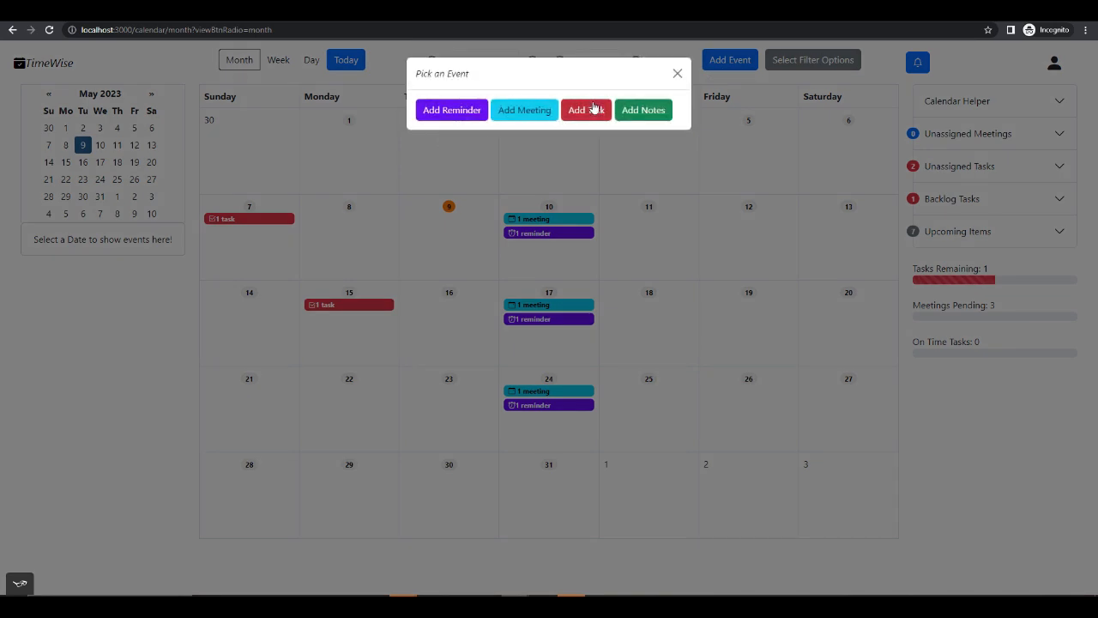
{"action": "left_click", "coordinate": [592, 108]}
{"action": "left_click", "coordinate": [473, 134]}
{"action": "type", "text": "dayTask"}
{"action": "key", "text": "Tab"}
{"action": "type", "text": "test"}
{"action": "key", "text": "Tab"}
{"action": "type", "text": "testTask"}
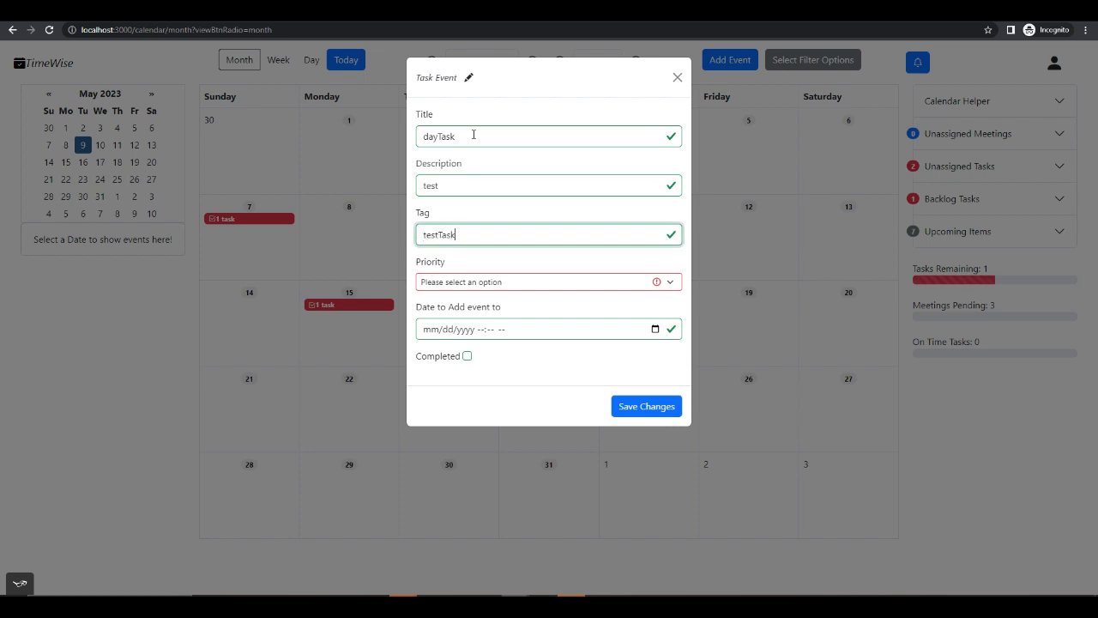
- Set the dayTask task's priority to Medium and save it without a date
{"action": "left_click", "coordinate": [481, 283]}
{"action": "left_click", "coordinate": [468, 318]}
{"action": "left_click", "coordinate": [642, 406]}
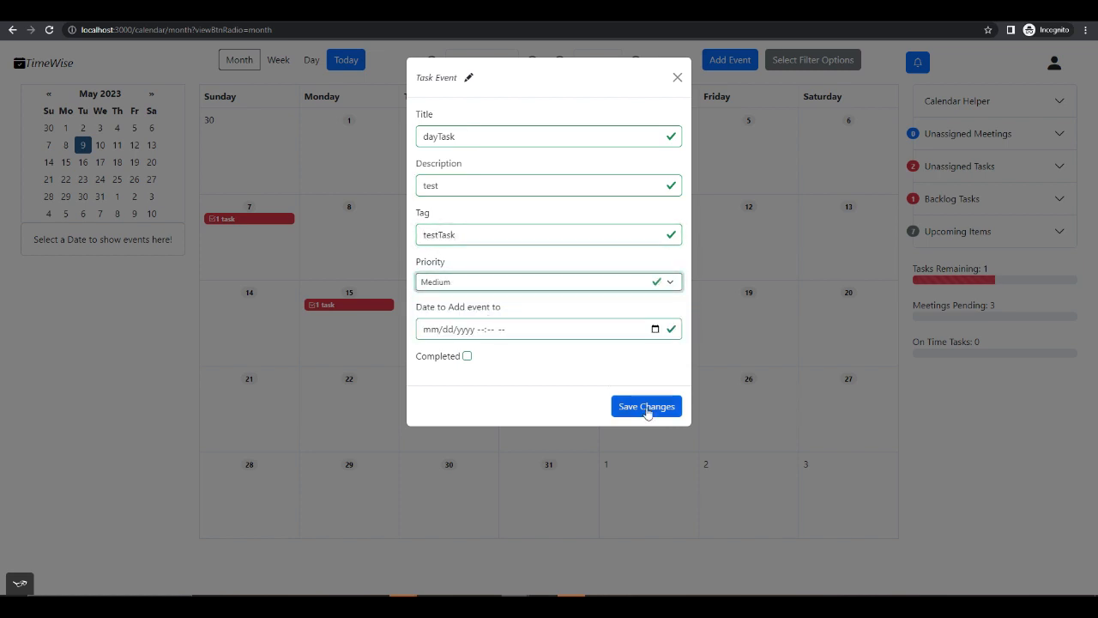
- Assign the unassigned task dragTest to Friday, May 5 by moving it onto that day in the month view
{"action": "left_click", "coordinate": [974, 168]}
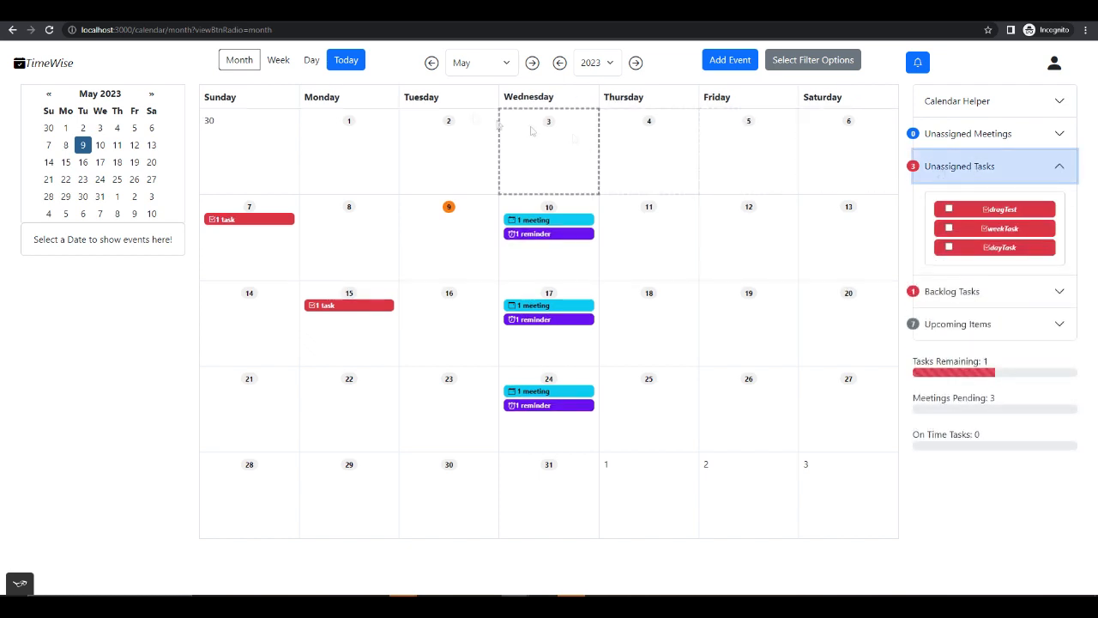
{"action": "left_click_drag", "start_coordinate": [1026, 212], "coordinate": [752, 157]}
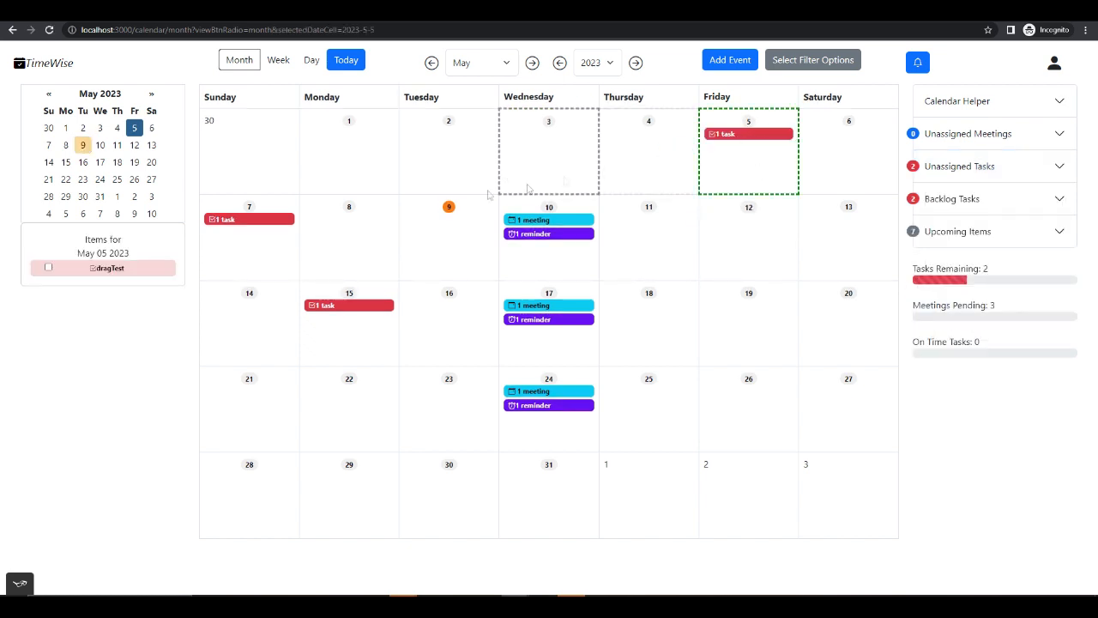
- Review the details of the dragTest task assigned to May 5, and close them
{"action": "left_click", "coordinate": [135, 271]}
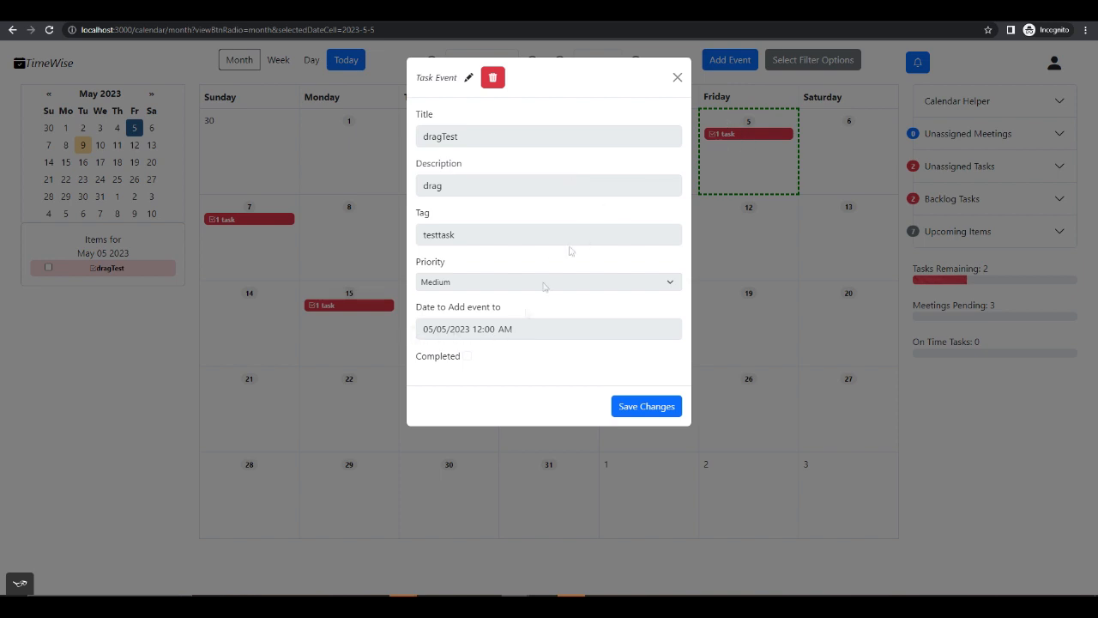
{"action": "left_click", "coordinate": [678, 79]}
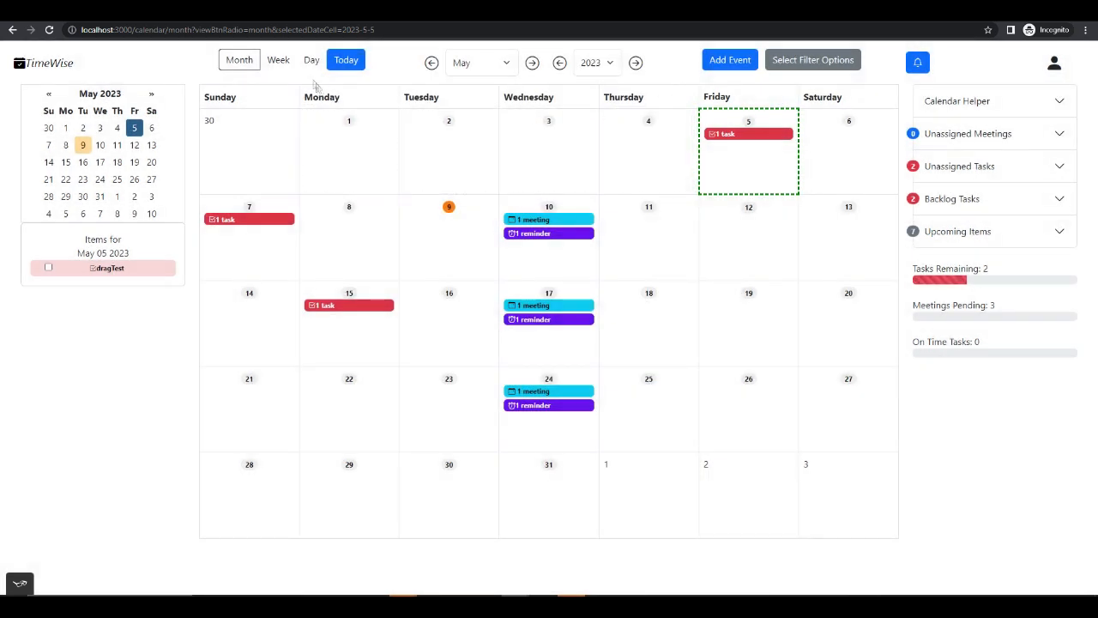
- In the week view, assign the unassigned task weekTask to Tuesday, May 9 at 2:00 AM
{"action": "left_click", "coordinate": [278, 62]}
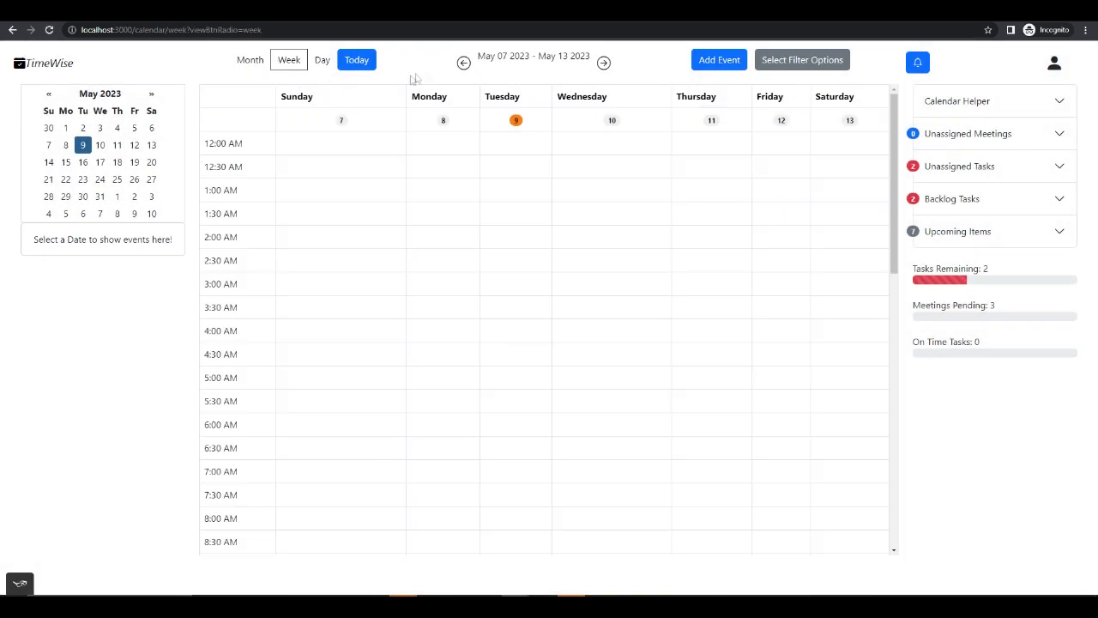
{"action": "left_click", "coordinate": [965, 167]}
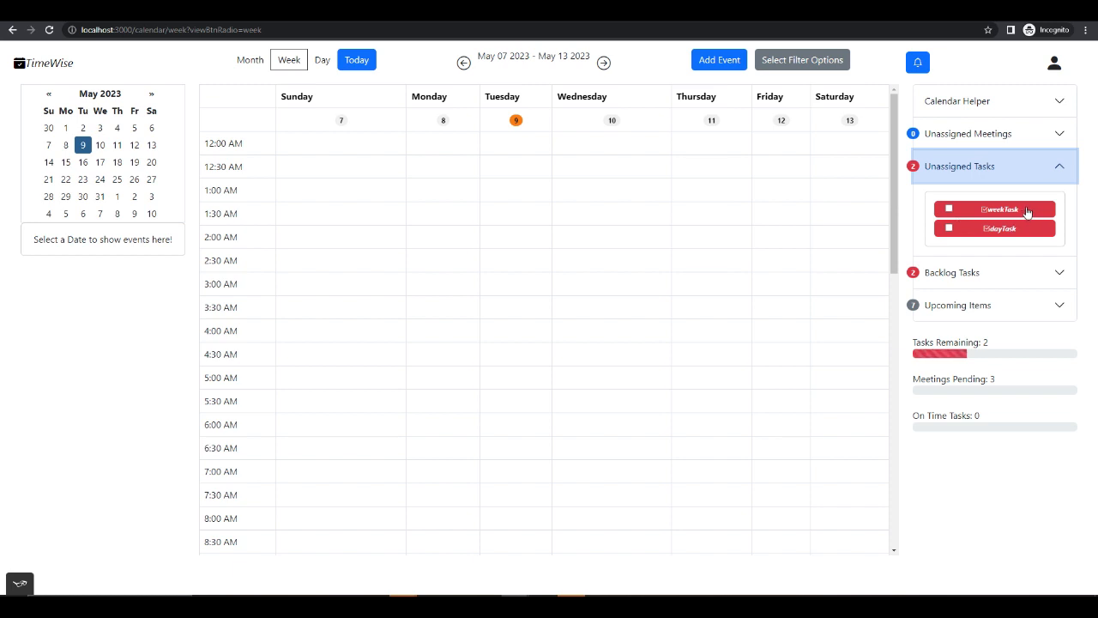
{"action": "left_click_drag", "start_coordinate": [1027, 211], "coordinate": [525, 236]}
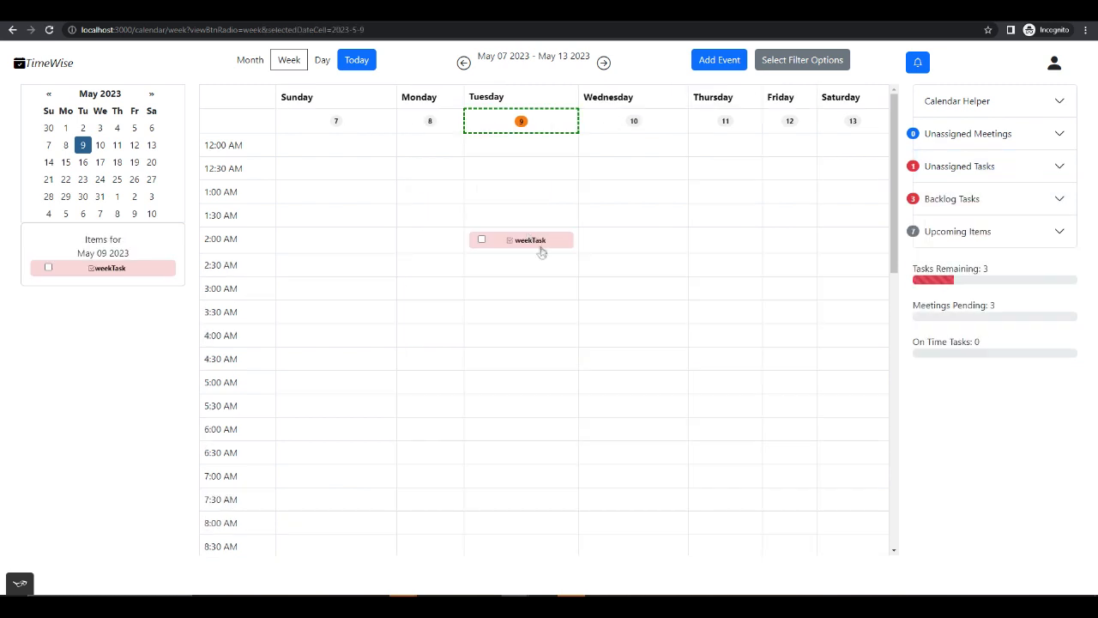
- Check the weekTask task's details, and move the task to the 2:30 AM slot on Tuesday, May 9
{"action": "left_click", "coordinate": [540, 249]}
{"action": "left_click", "coordinate": [677, 79]}
{"action": "left_click_drag", "start_coordinate": [559, 247], "coordinate": [557, 272]}
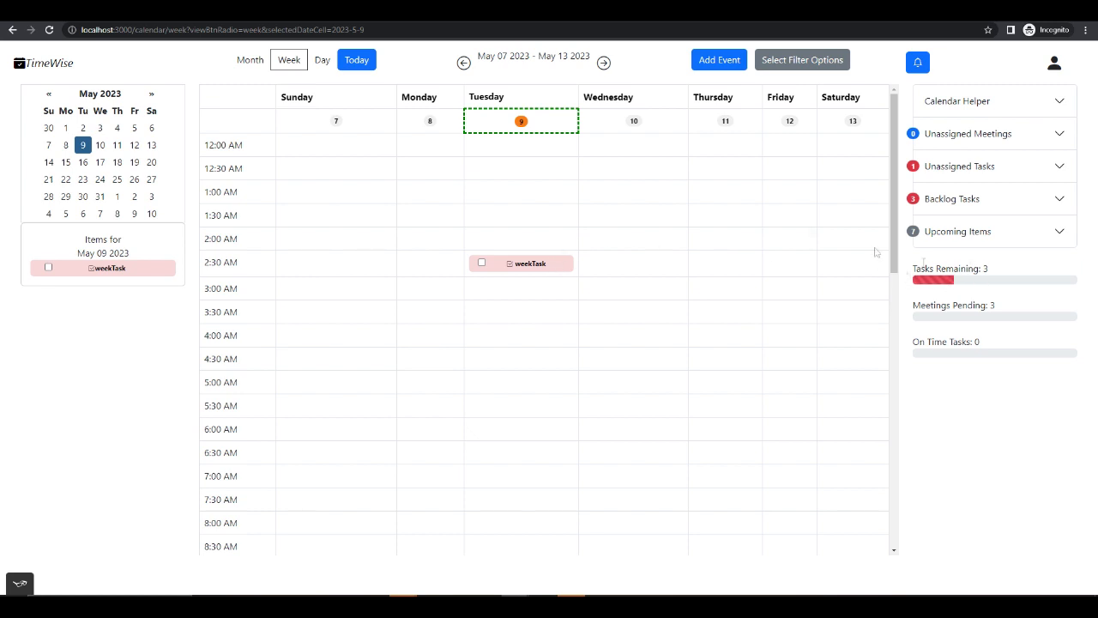
- In the day view for May 11, assign the unassigned task dayTask to the 8:00 AM slot
{"action": "left_click", "coordinate": [322, 60]}
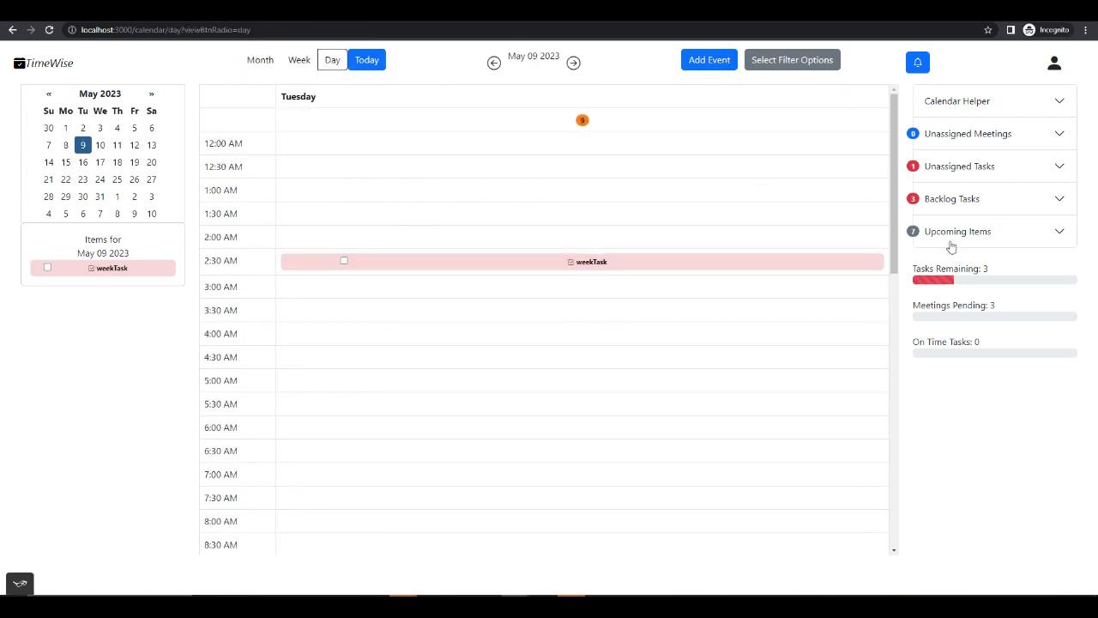
{"action": "double_click", "coordinate": [574, 64]}
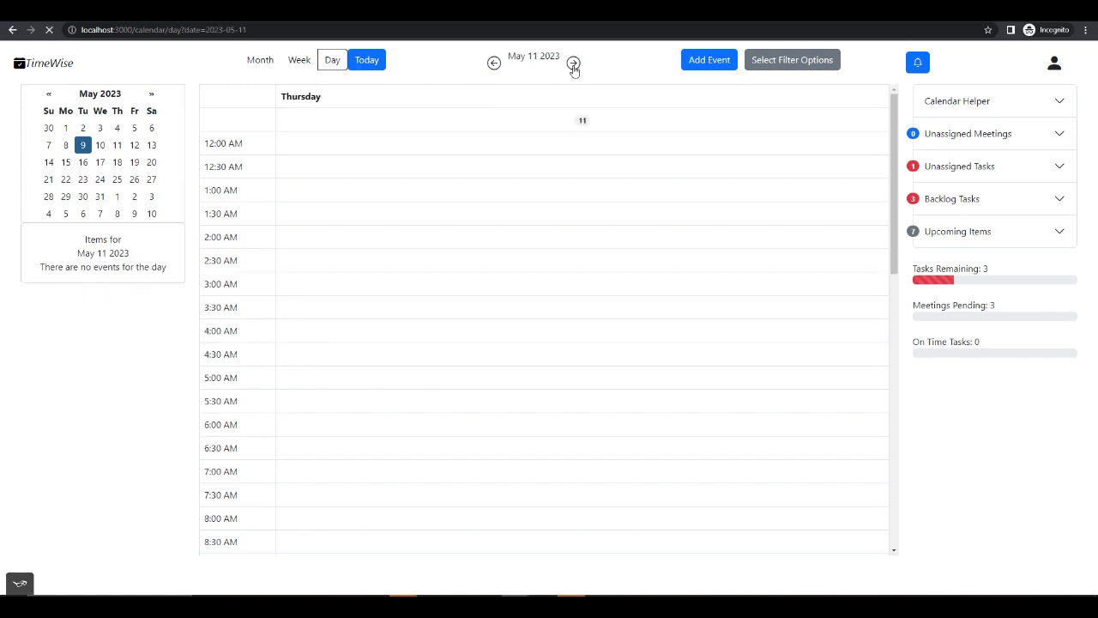
{"action": "left_click", "coordinate": [978, 166]}
{"action": "left_click_drag", "start_coordinate": [1009, 212], "coordinate": [579, 514]}
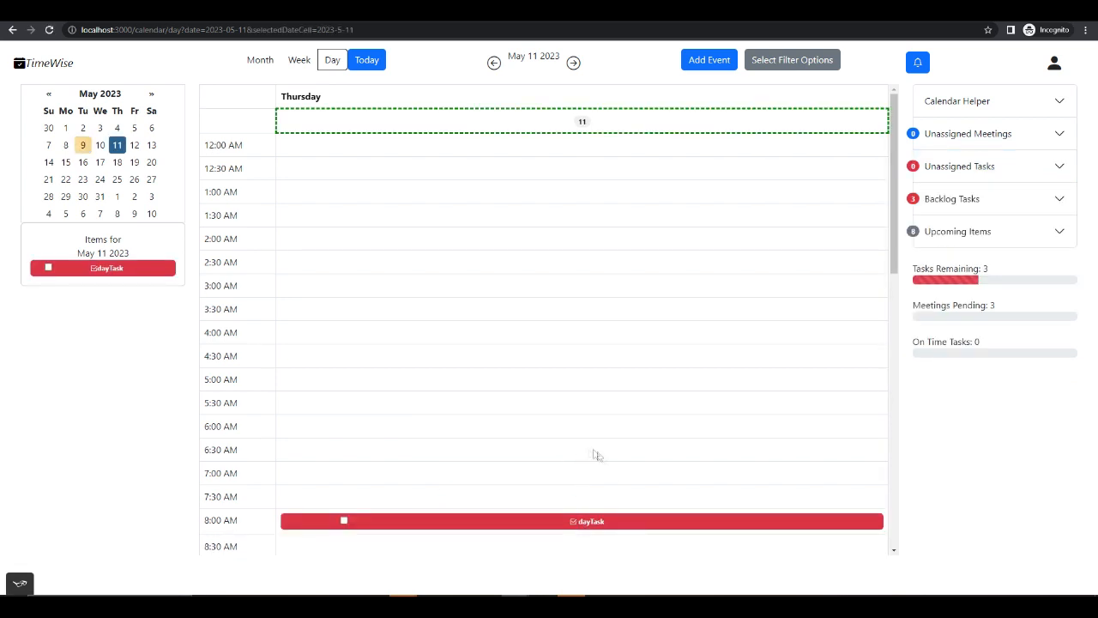
- Check the dayTask task's details, and move the task to the 5:30 AM slot on May 11
{"action": "scroll", "coordinate": [614, 474], "scroll_direction": "down", "scroll_amount": 1}
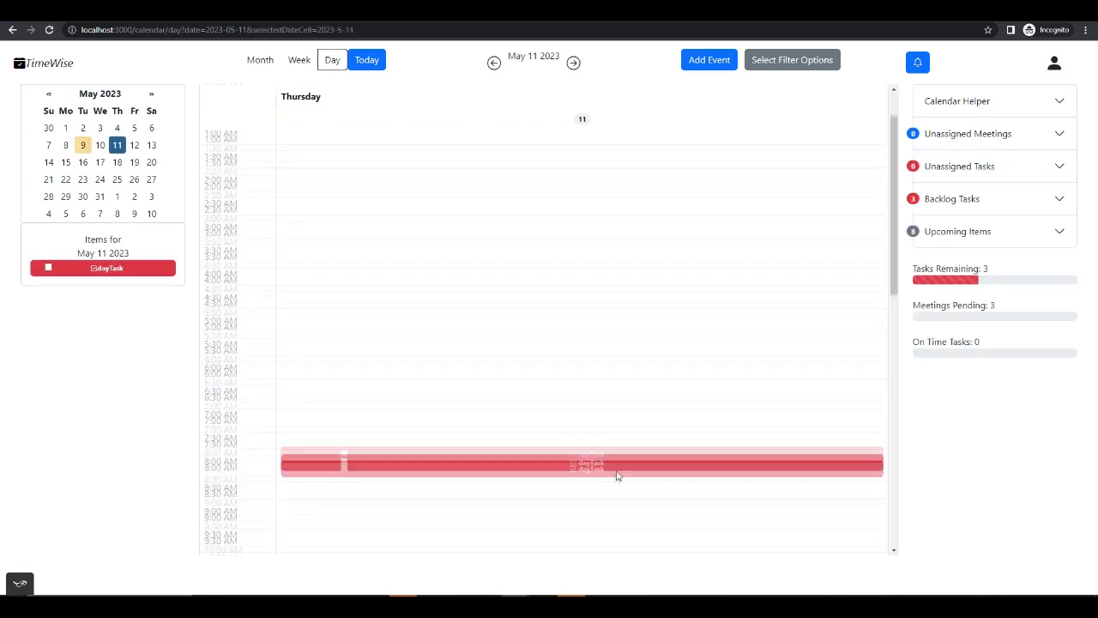
{"action": "left_click", "coordinate": [551, 452]}
{"action": "left_click", "coordinate": [676, 73]}
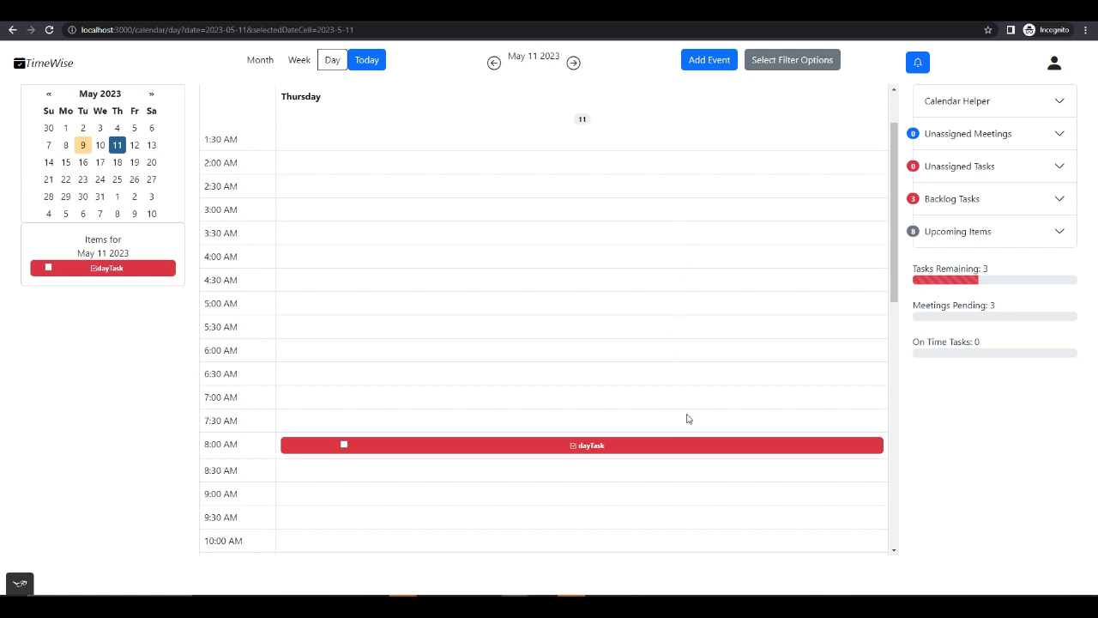
{"action": "left_click_drag", "start_coordinate": [697, 445], "coordinate": [675, 342]}
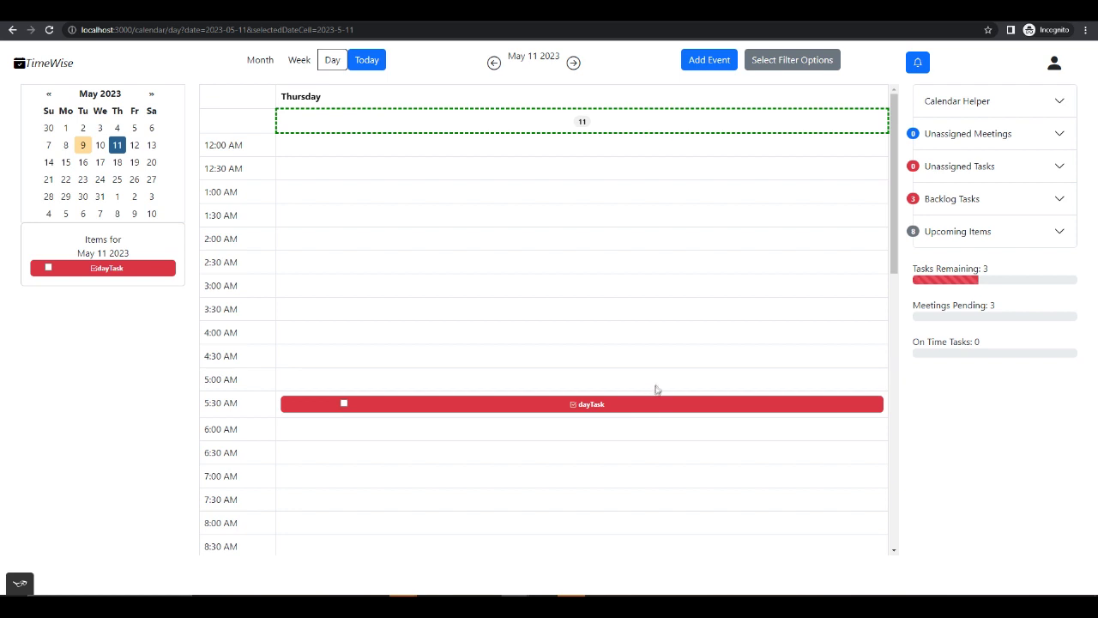
- Return to the month view and start a new notes event titled "testNotes"
{"action": "left_click", "coordinate": [250, 63]}
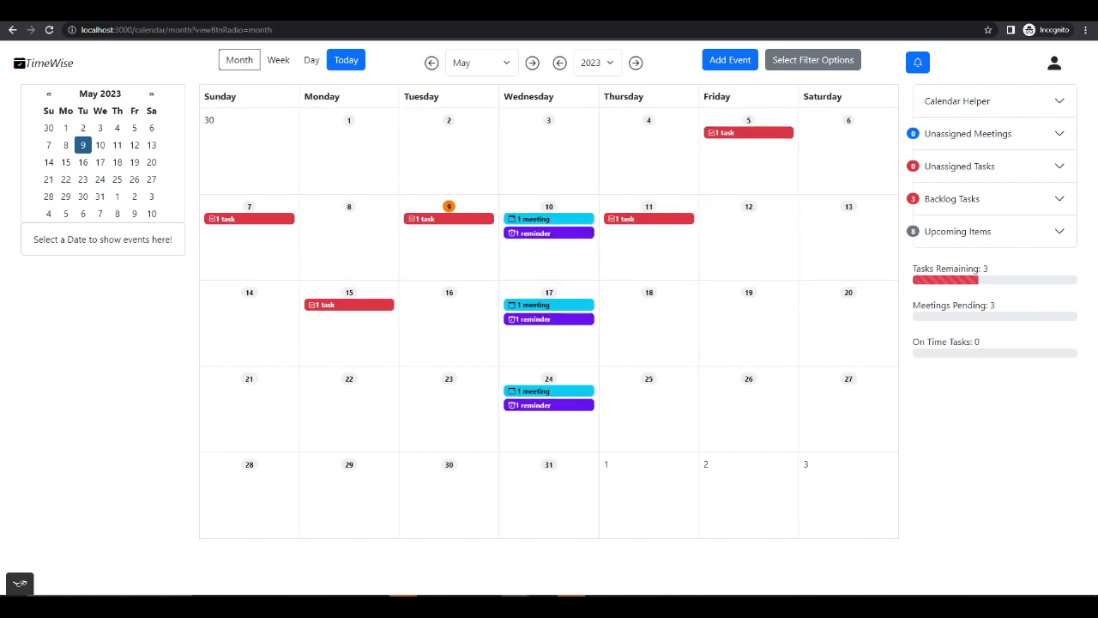
{"action": "left_click", "coordinate": [728, 62]}
{"action": "left_click", "coordinate": [648, 112]}
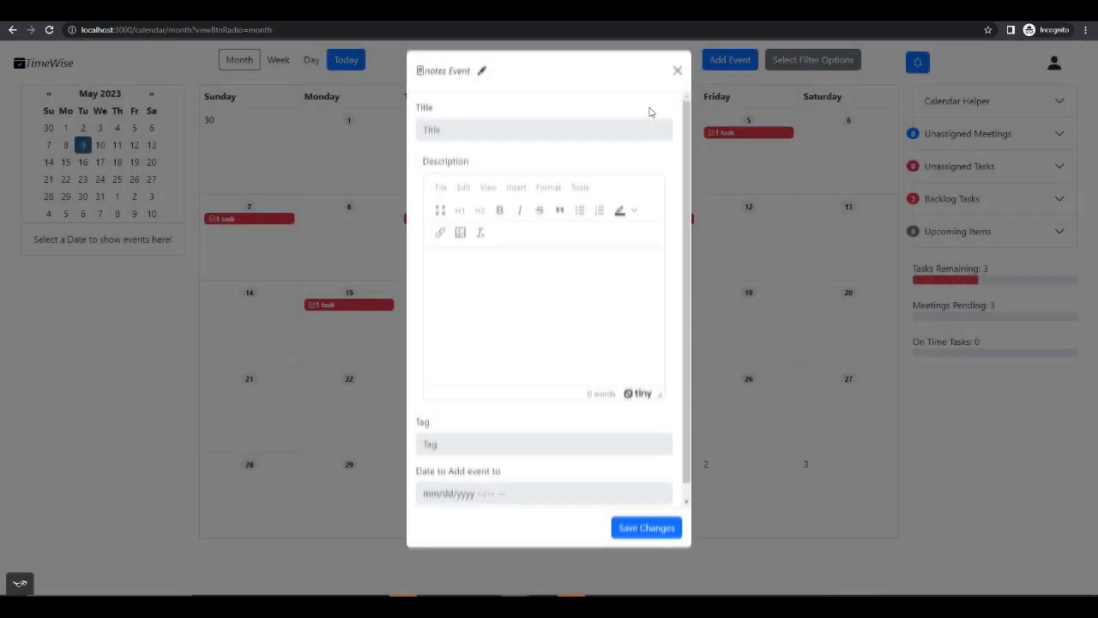
{"action": "left_click", "coordinate": [483, 78]}
{"action": "left_click", "coordinate": [502, 135]}
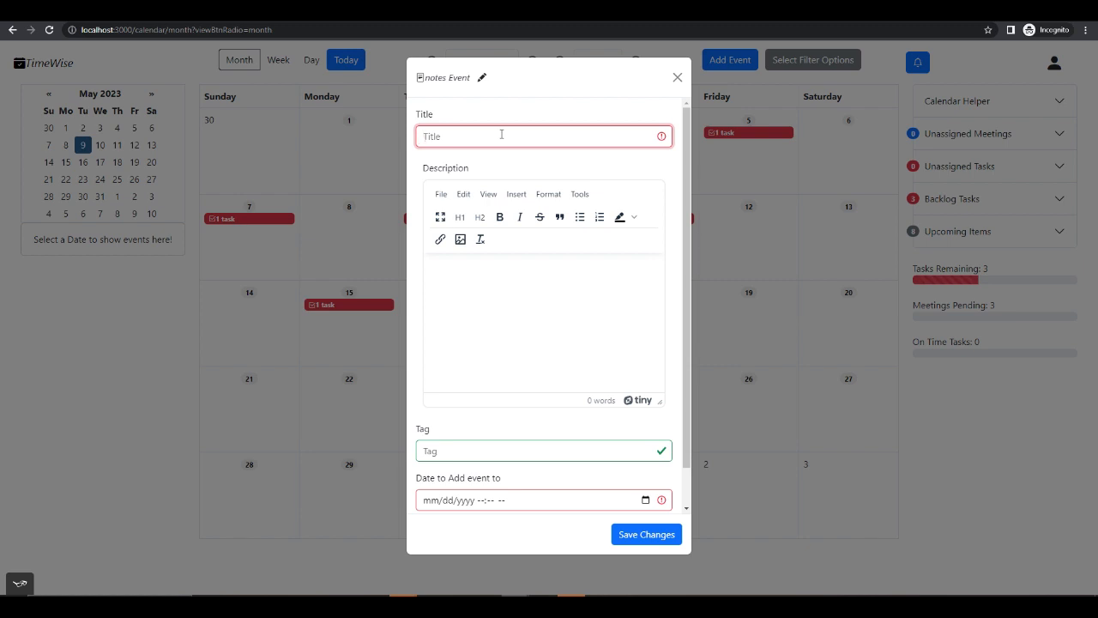
{"action": "type", "text": "testNotes"}
- Insert the image bbc79138-e13e-4ac0-85ea-ed209e6206df-1668595205267.jfif from the Saved Pictures folder into the note's description
{"action": "left_click", "coordinate": [505, 274]}
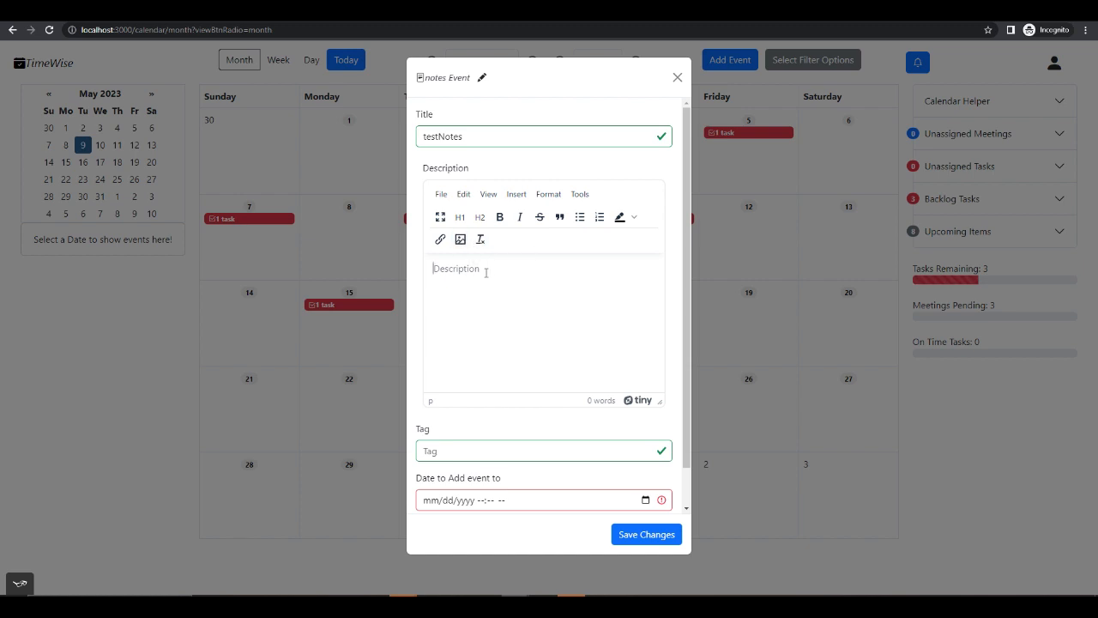
{"action": "left_click", "coordinate": [460, 240]}
{"action": "left_click", "coordinate": [667, 268]}
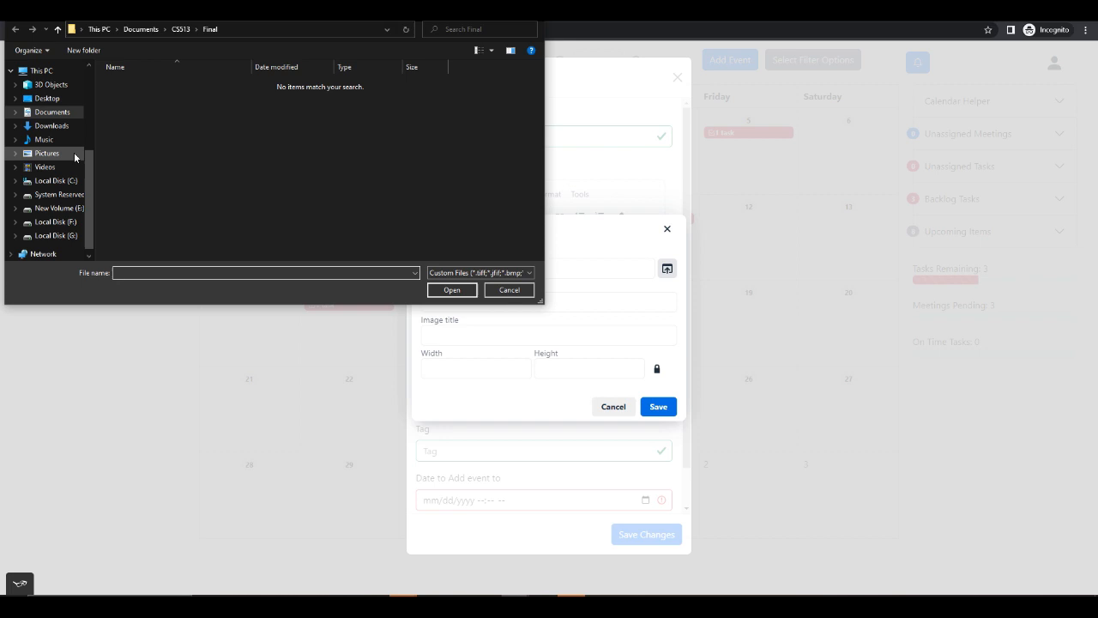
{"action": "left_click", "coordinate": [76, 154]}
{"action": "double_click", "coordinate": [257, 94]}
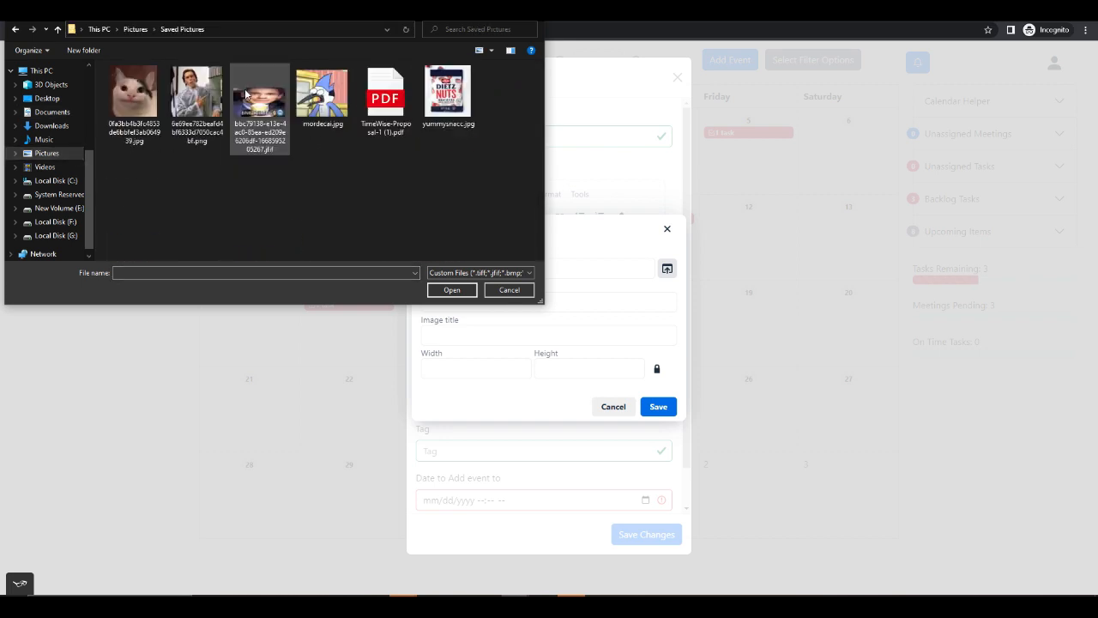
{"action": "double_click", "coordinate": [266, 112]}
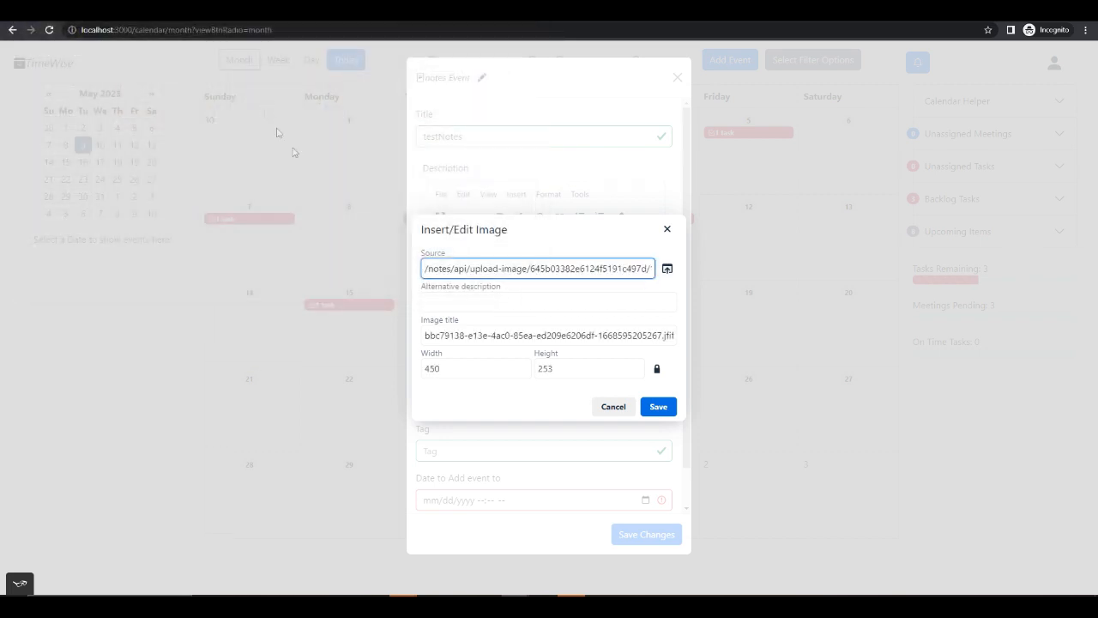
{"action": "left_click", "coordinate": [670, 406]}
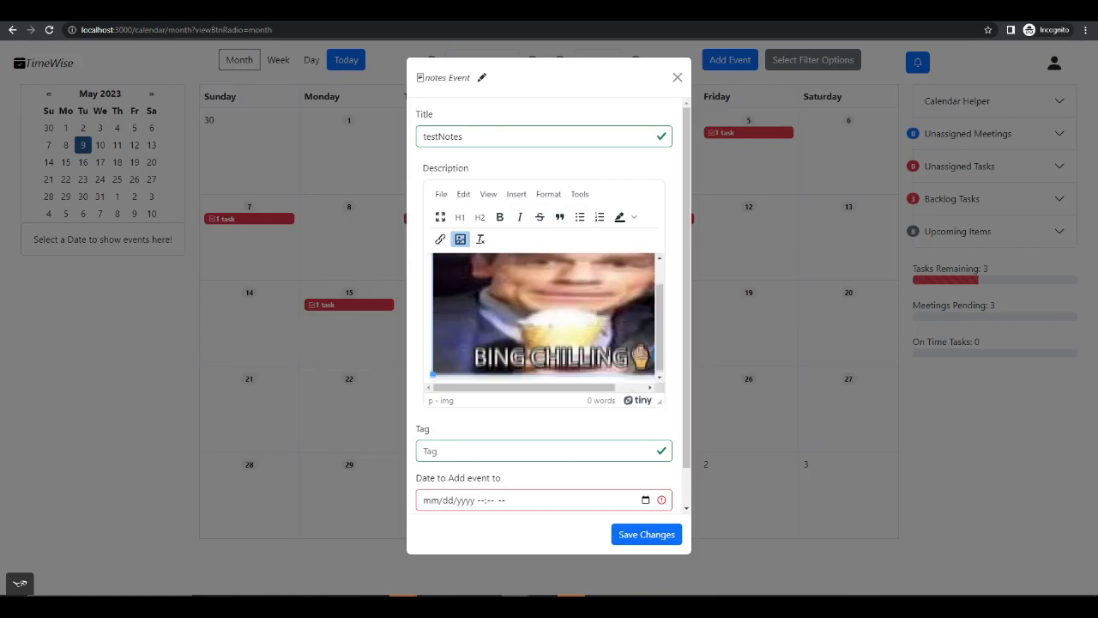
{"action": "left_click", "coordinate": [431, 366]}
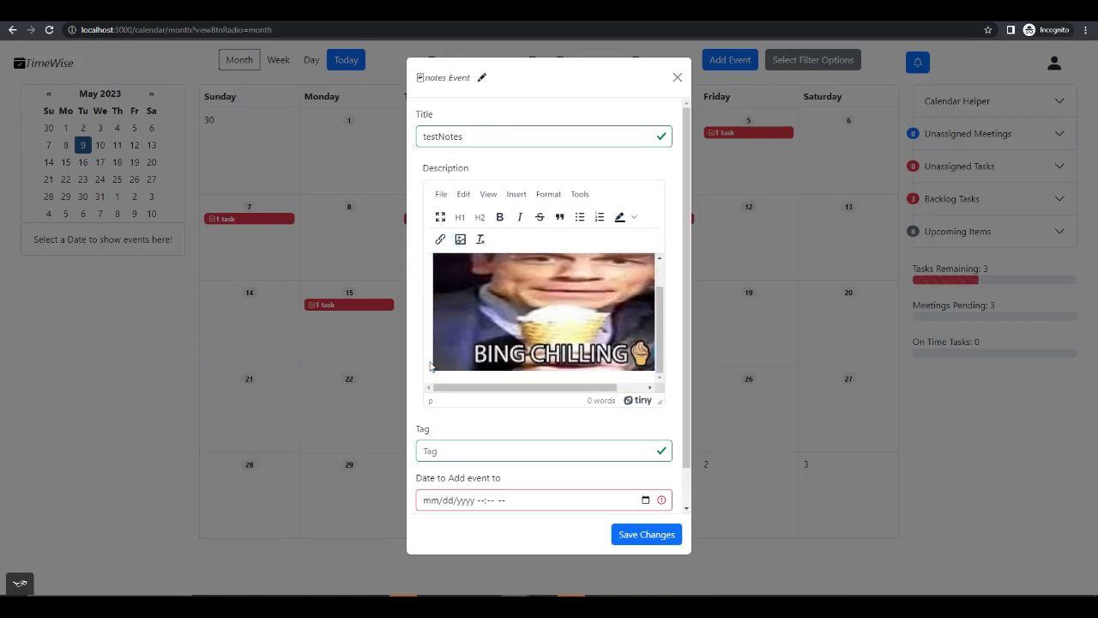
- Add the cat image 0fa3bb4b3fc4853de6bbfef3ab064939.jpg to the note's description and look over the inserted images
{"action": "left_click", "coordinate": [461, 240]}
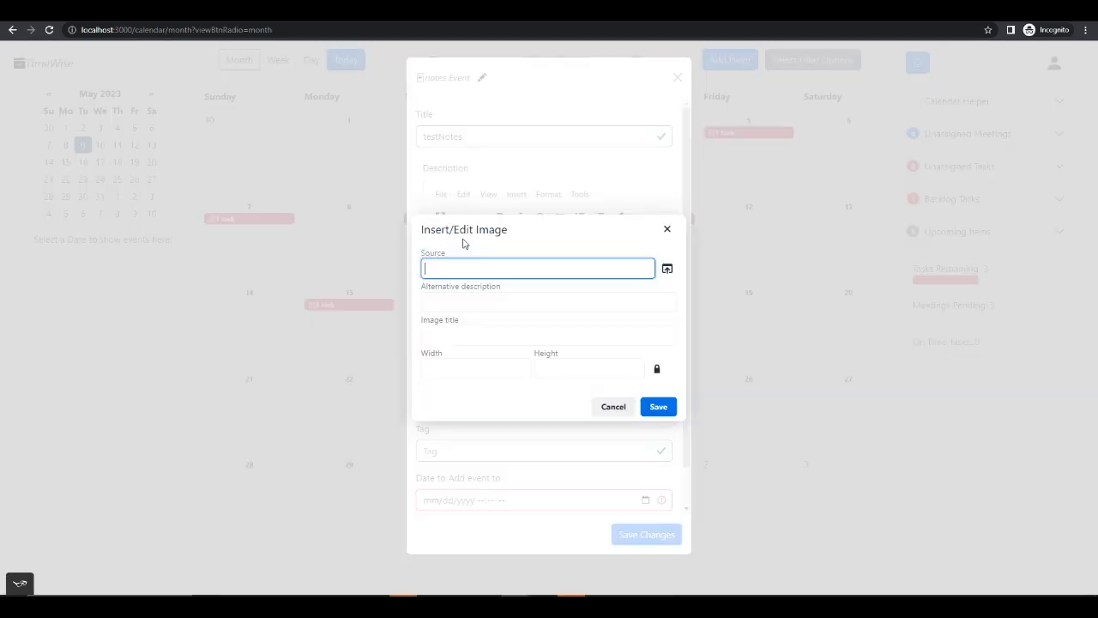
{"action": "left_click", "coordinate": [662, 270]}
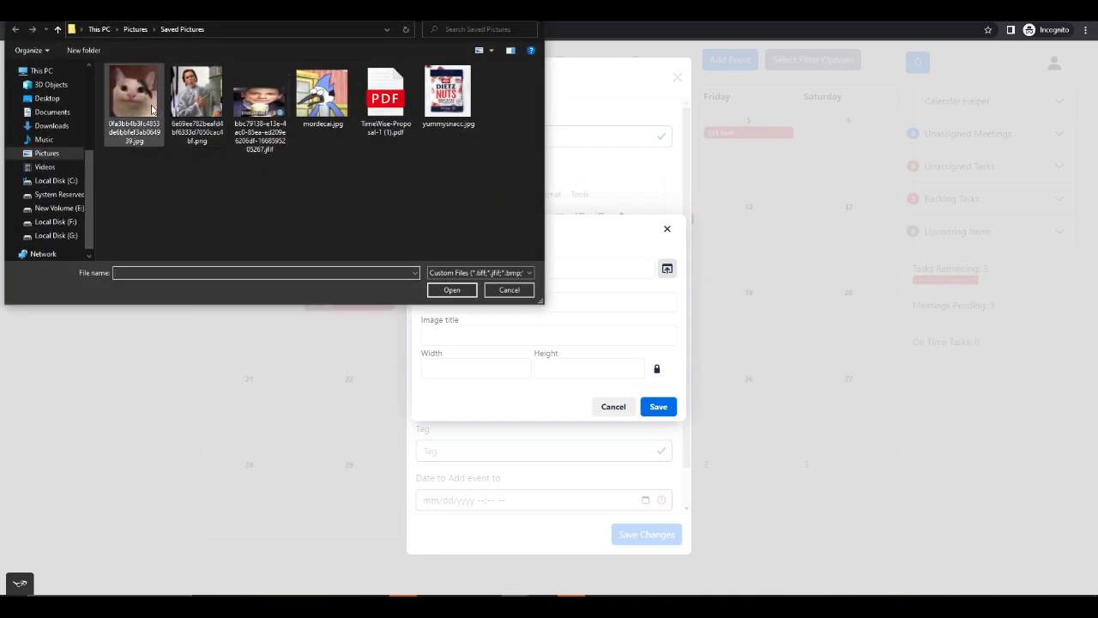
{"action": "double_click", "coordinate": [134, 101]}
{"action": "left_click", "coordinate": [658, 407]}
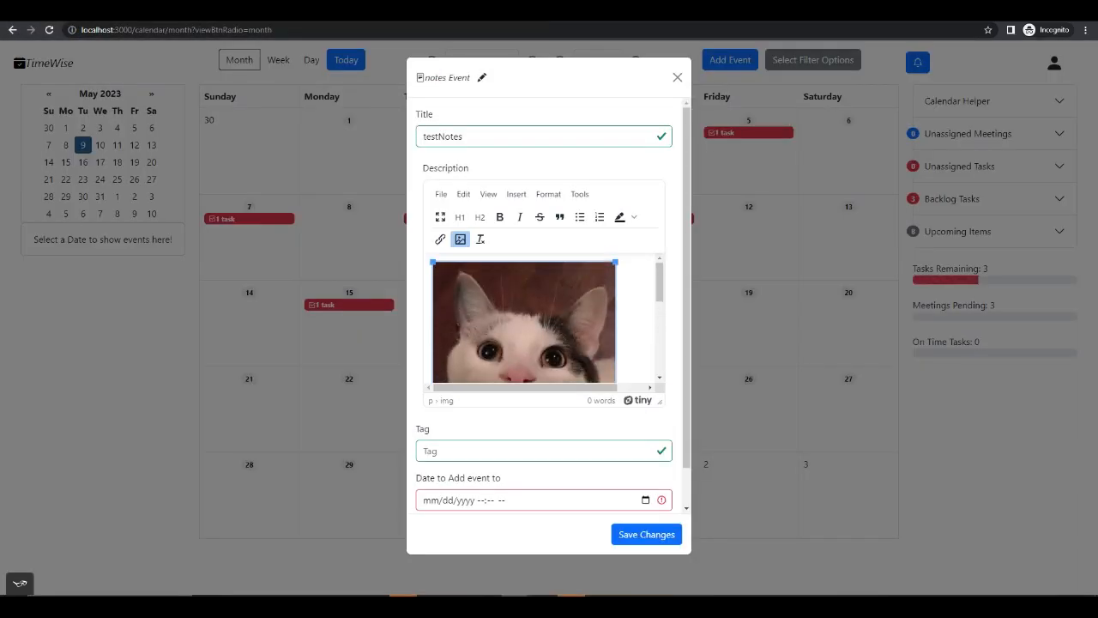
{"action": "scroll", "coordinate": [590, 352], "scroll_direction": "down", "scroll_amount": 2}
{"action": "scroll", "coordinate": [591, 350], "scroll_direction": "up", "scroll_amount": 3}
{"action": "scroll", "coordinate": [592, 347], "scroll_direction": "down", "scroll_amount": 3}
{"action": "scroll", "coordinate": [591, 343], "scroll_direction": "up", "scroll_amount": 2}
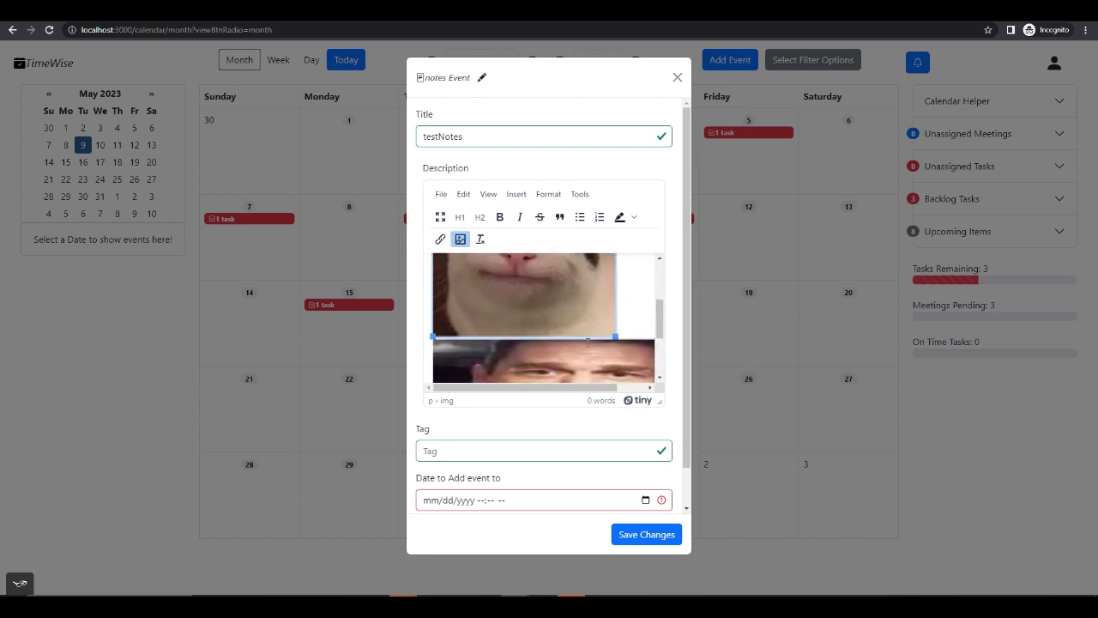
{"action": "scroll", "coordinate": [592, 312], "scroll_direction": "up", "scroll_amount": 2}
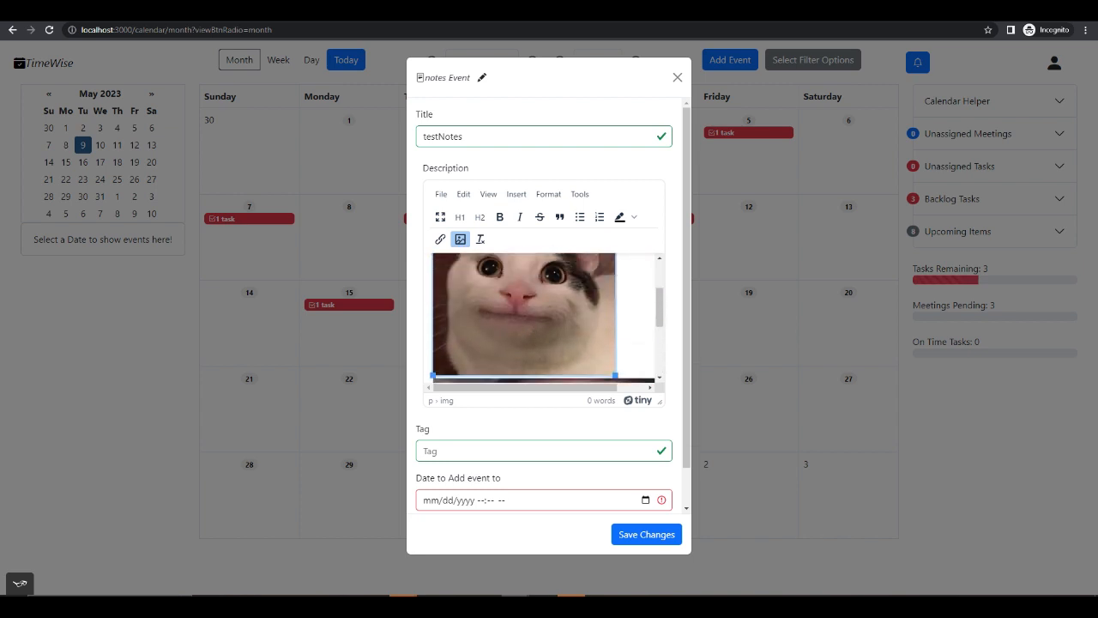
- Replace the cat image in the note's description with yummysnacc.jpg
{"action": "left_click", "coordinate": [460, 241]}
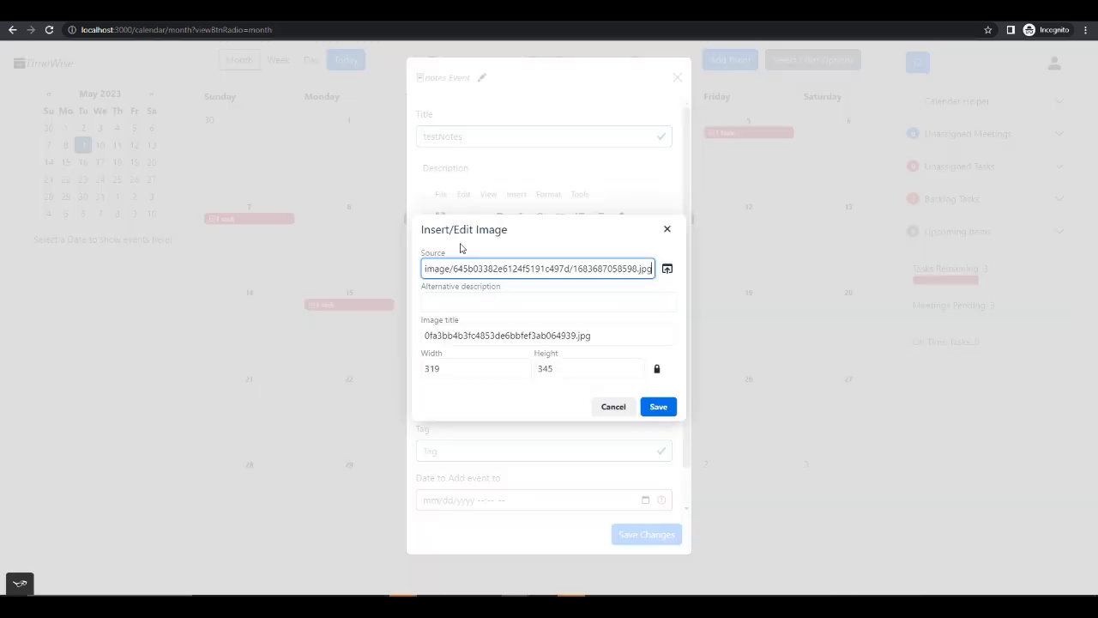
{"action": "left_click", "coordinate": [667, 269]}
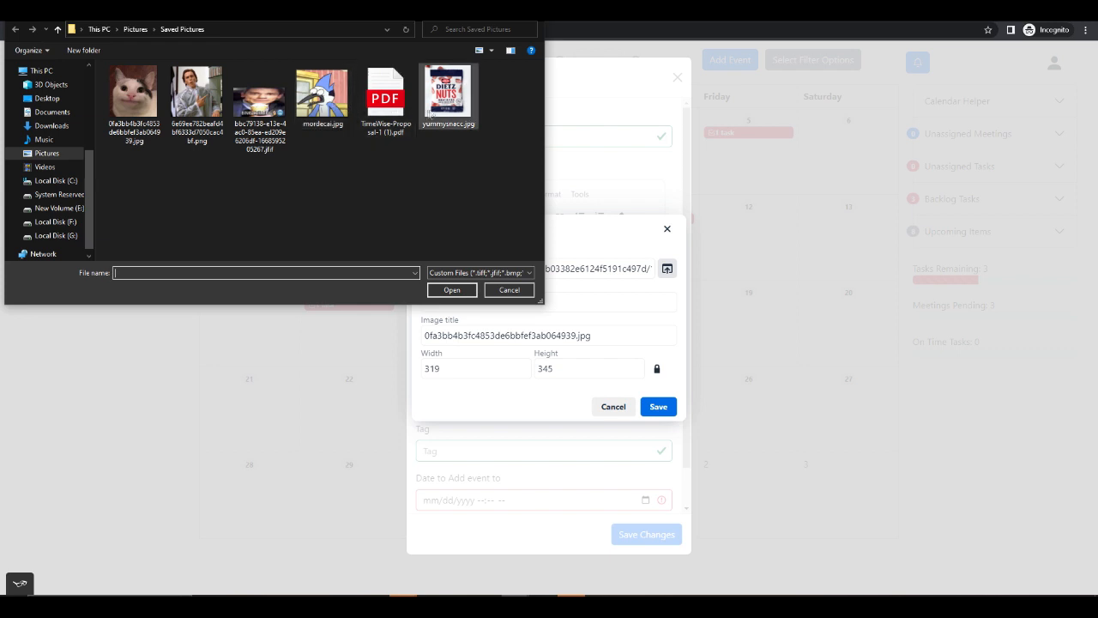
{"action": "double_click", "coordinate": [448, 93]}
{"action": "left_click", "coordinate": [658, 409]}
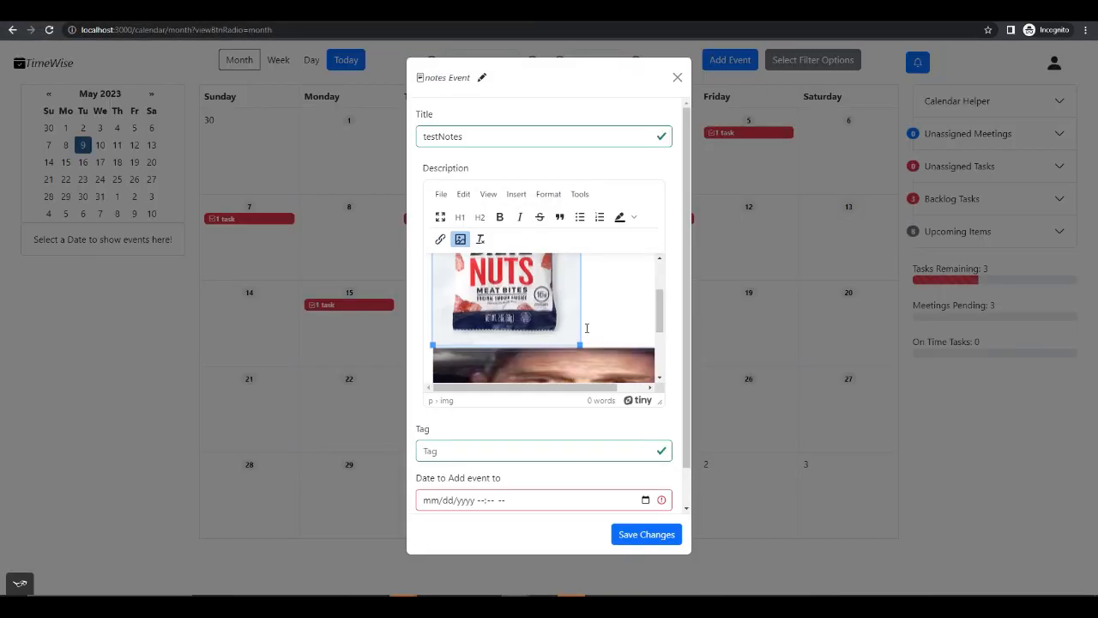
{"action": "scroll", "coordinate": [585, 321], "scroll_direction": "down", "scroll_amount": 2}
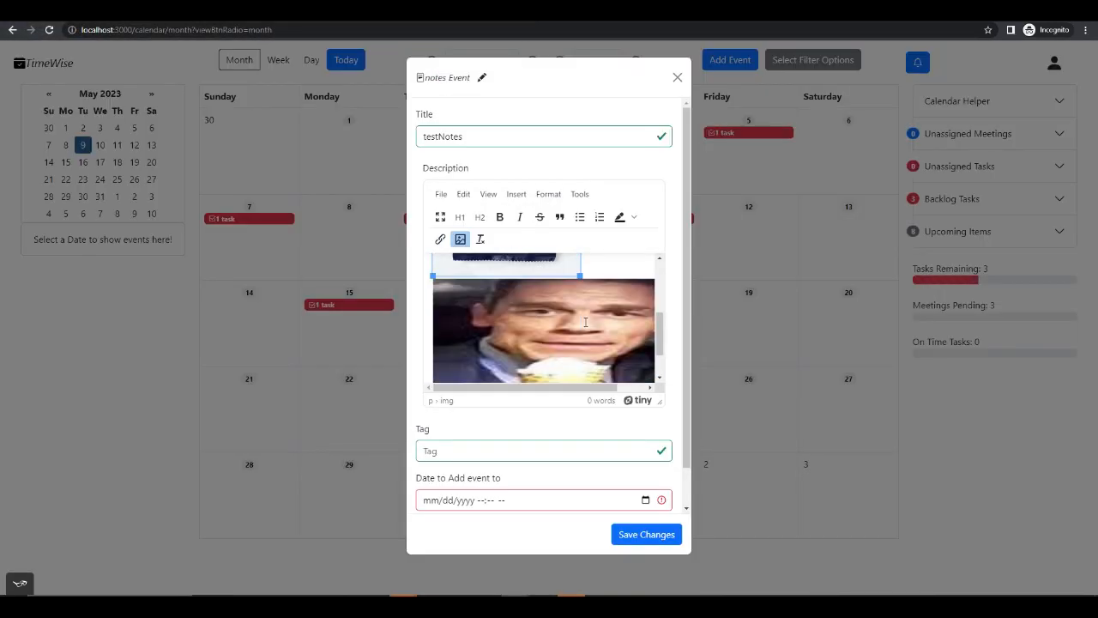
- Delete both images from the note's description
{"action": "scroll", "coordinate": [587, 317], "scroll_direction": "up", "scroll_amount": 1}
{"action": "key", "text": "BackSpace"}
{"action": "left_click", "coordinate": [587, 316]}
{"action": "key", "text": "BackSpace"}
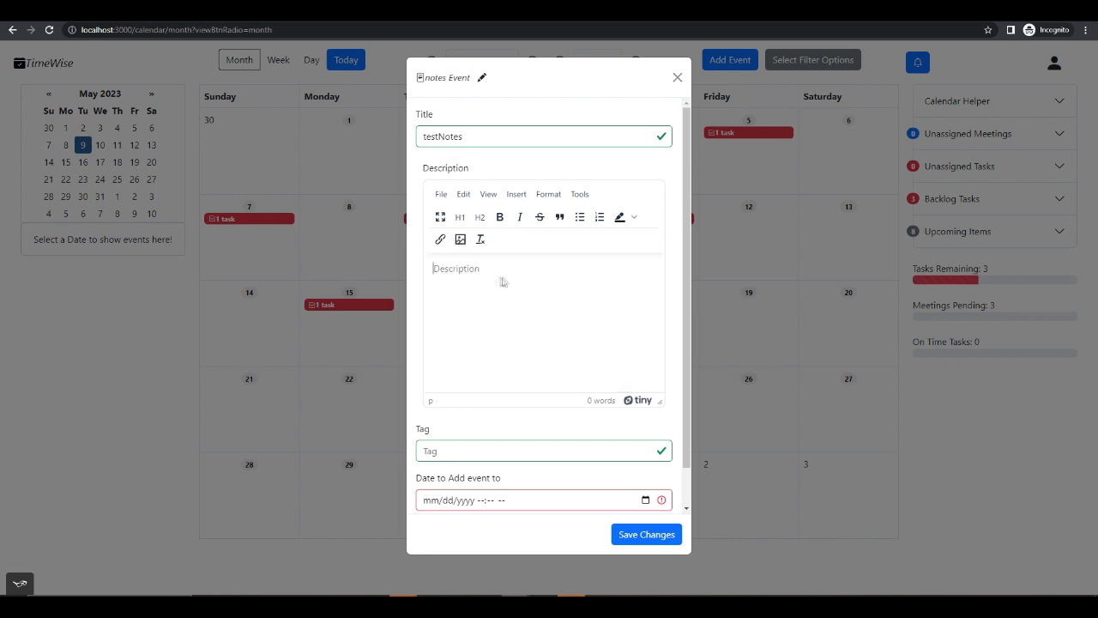
- Insert a link to the uploaded file TimeWise-Proposal-1 (1).pdf into the note's description
{"action": "left_click", "coordinate": [438, 242]}
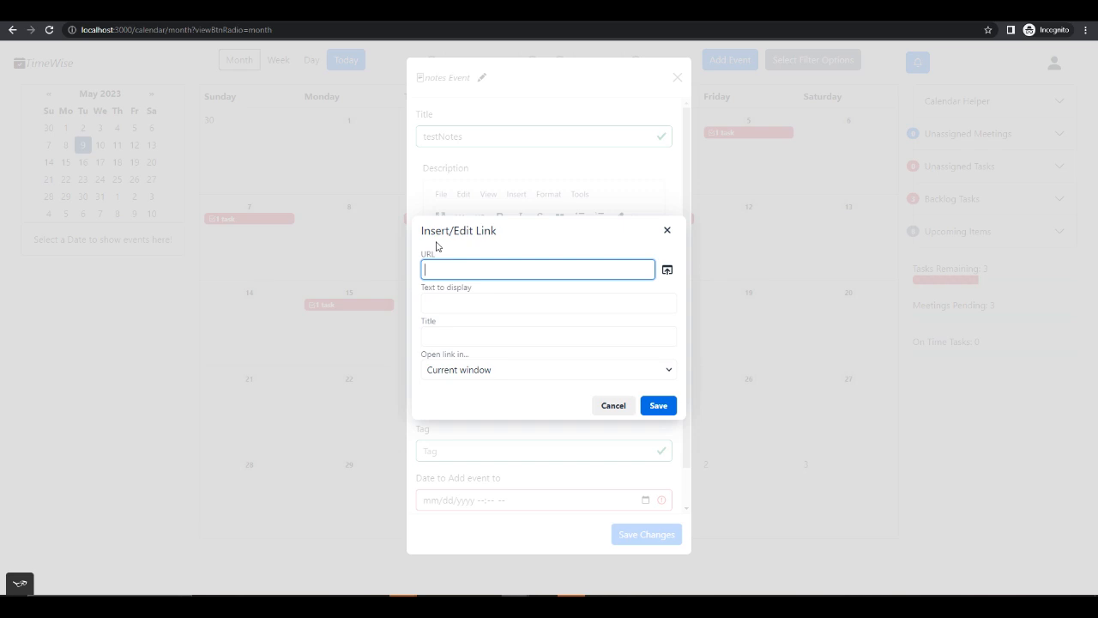
{"action": "left_click", "coordinate": [668, 271]}
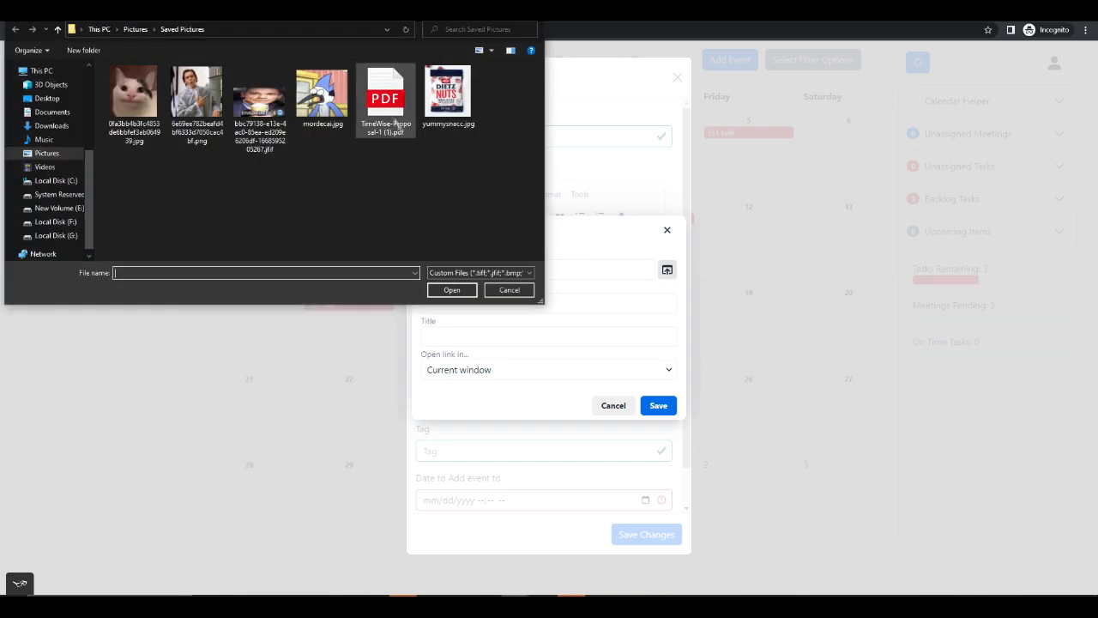
{"action": "left_click", "coordinate": [387, 100]}
{"action": "left_click", "coordinate": [452, 290]}
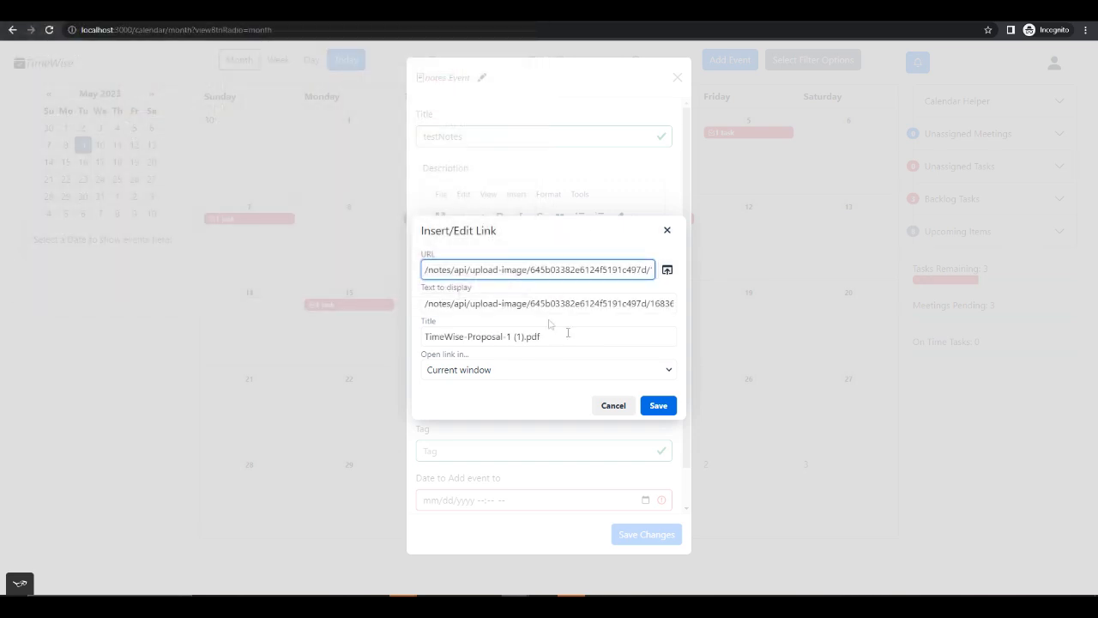
{"action": "left_click", "coordinate": [658, 405]}
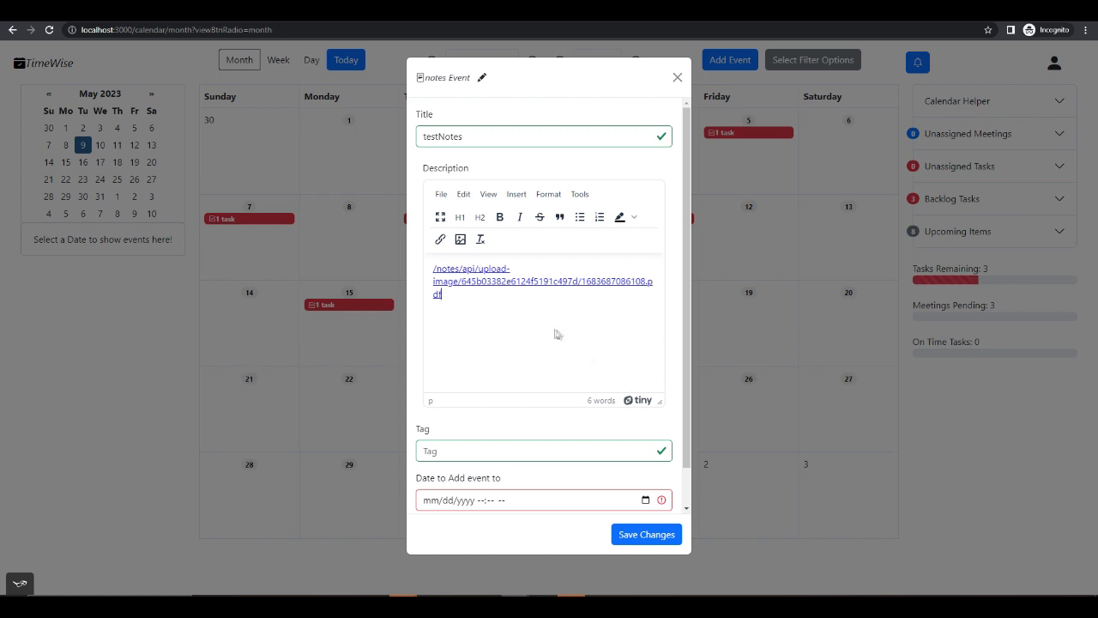
- Replace the file link in the note's description with the uploaded "BING CHILLING" ice cream image
{"action": "triple_click", "coordinate": [470, 294]}
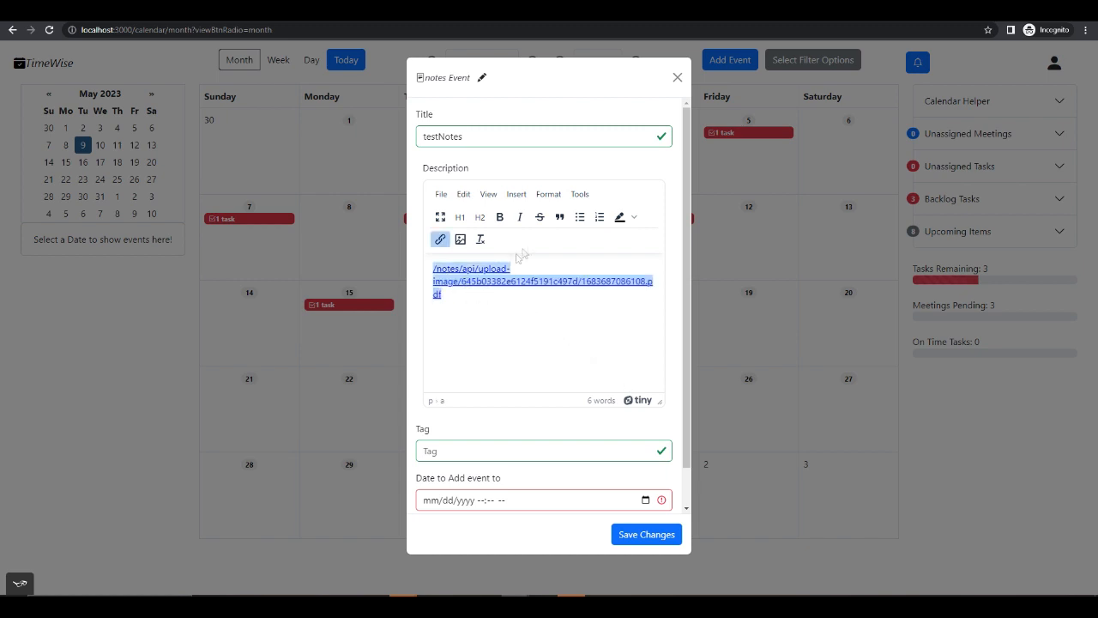
{"action": "key", "text": "BackSpace"}
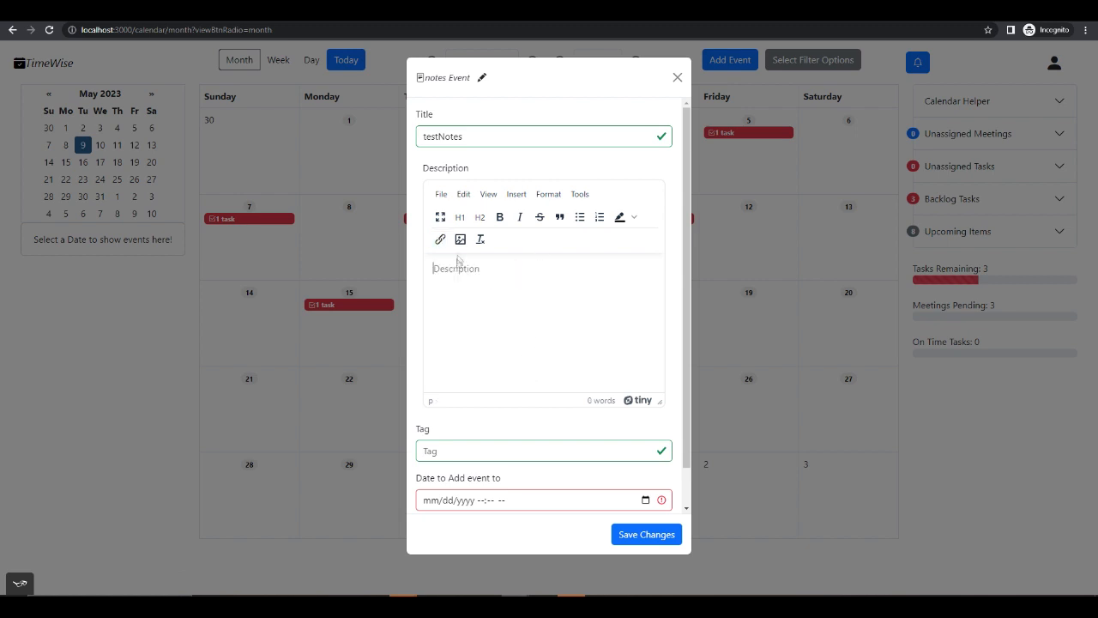
{"action": "left_click", "coordinate": [461, 240]}
{"action": "left_click", "coordinate": [667, 269]}
{"action": "double_click", "coordinate": [263, 96]}
{"action": "left_click", "coordinate": [658, 407]}
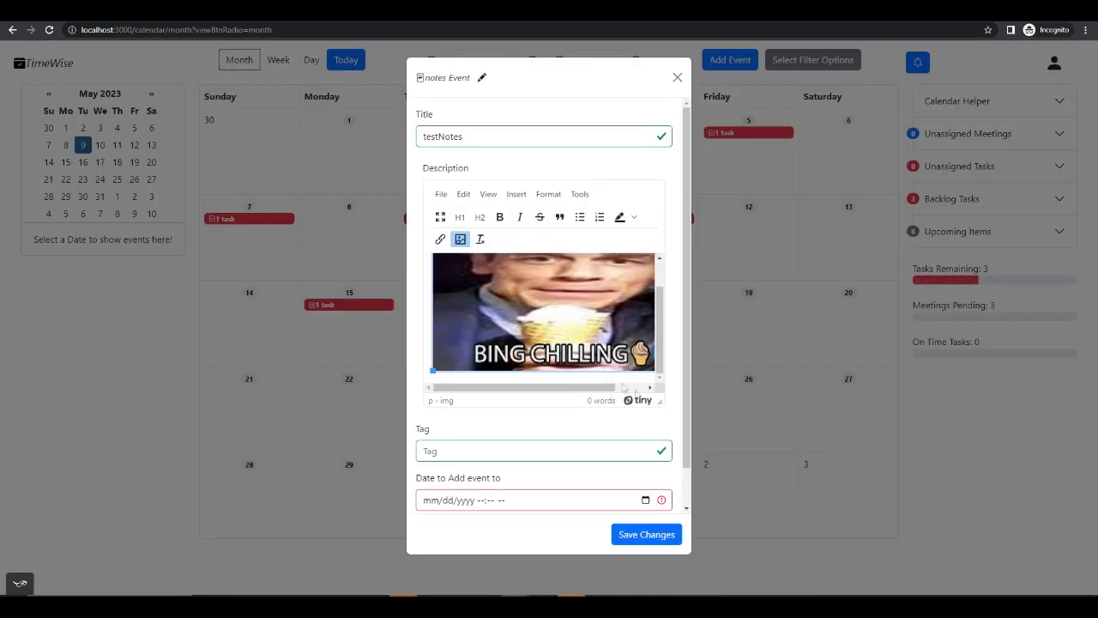
- Add the text "test text" above the image in the note's description and look over the content
{"action": "scroll", "coordinate": [442, 342], "scroll_direction": "down", "scroll_amount": 1}
{"action": "left_click", "coordinate": [443, 338]}
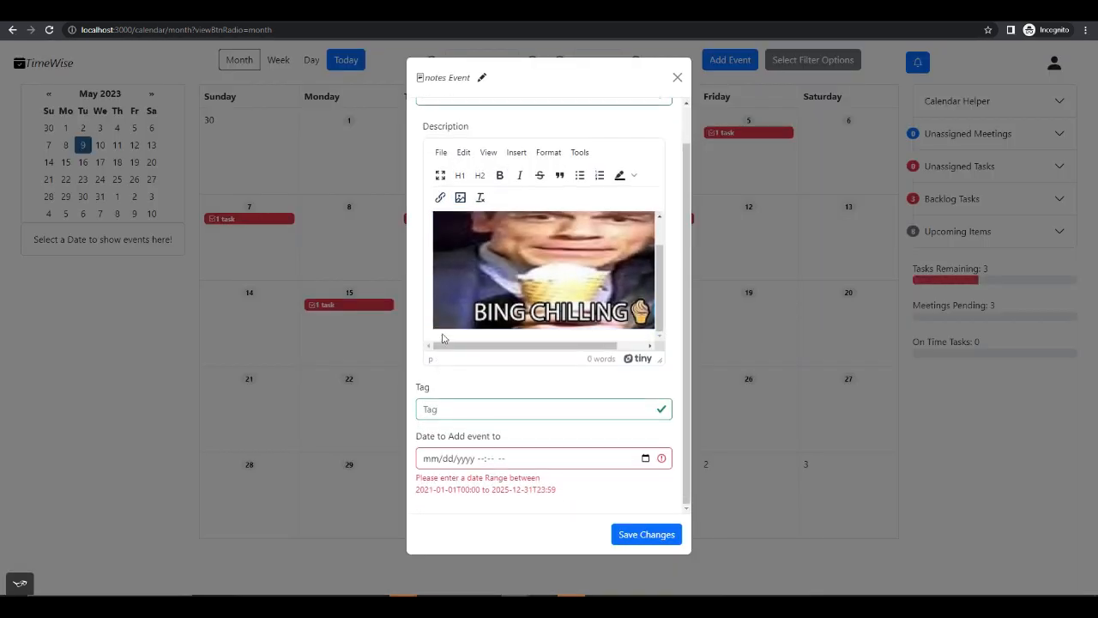
{"action": "scroll", "coordinate": [443, 338], "scroll_direction": "up", "scroll_amount": 1}
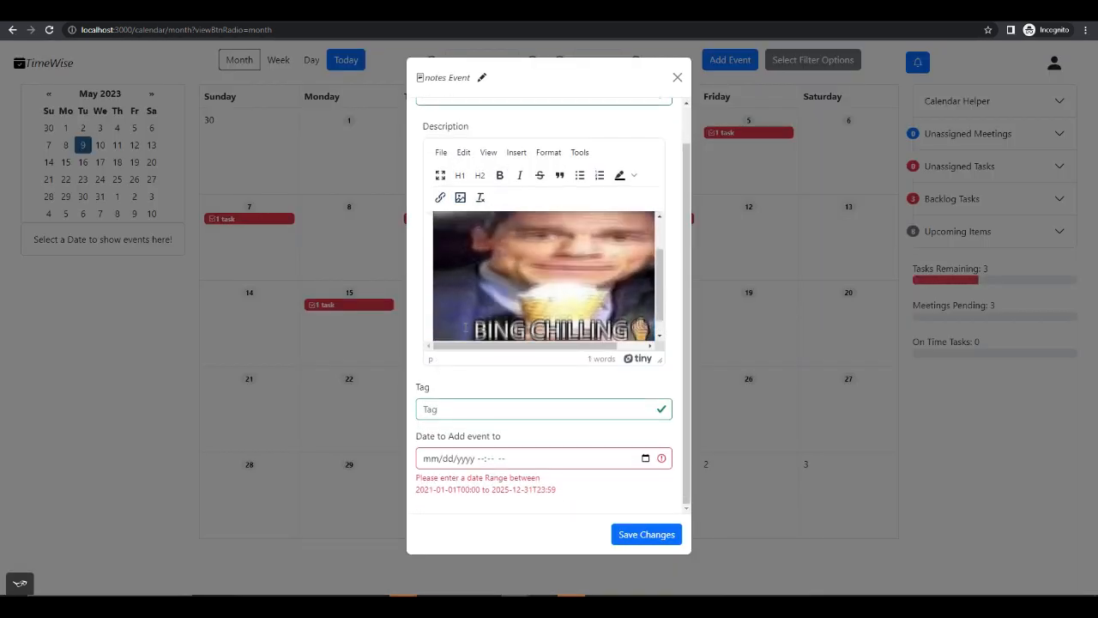
{"action": "scroll", "coordinate": [474, 297], "scroll_direction": "up", "scroll_amount": 2}
{"action": "type", "text": "t t"}
{"action": "scroll", "coordinate": [468, 292], "scroll_direction": "down", "scroll_amount": 2}
{"action": "scroll", "coordinate": [471, 292], "scroll_direction": "up", "scroll_amount": 2}
{"action": "scroll", "coordinate": [470, 292], "scroll_direction": "down", "scroll_amount": 2}
{"action": "scroll", "coordinate": [471, 295], "scroll_direction": "up", "scroll_amount": 2}
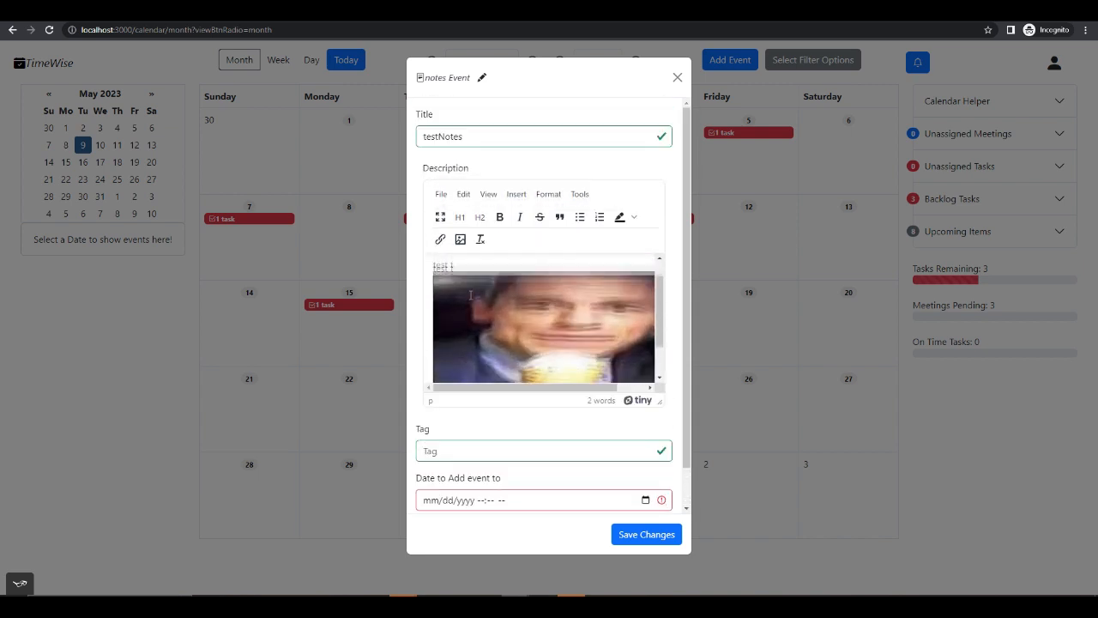
{"action": "scroll", "coordinate": [471, 295], "scroll_direction": "down", "scroll_amount": 2}
{"action": "scroll", "coordinate": [494, 318], "scroll_direction": "up", "scroll_amount": 2}
- Enter testNote as the note's tag, set its date to May 15, 2023, and save the note
{"action": "left_click", "coordinate": [569, 448]}
{"action": "scroll", "coordinate": [561, 438], "scroll_direction": "down", "scroll_amount": 1}
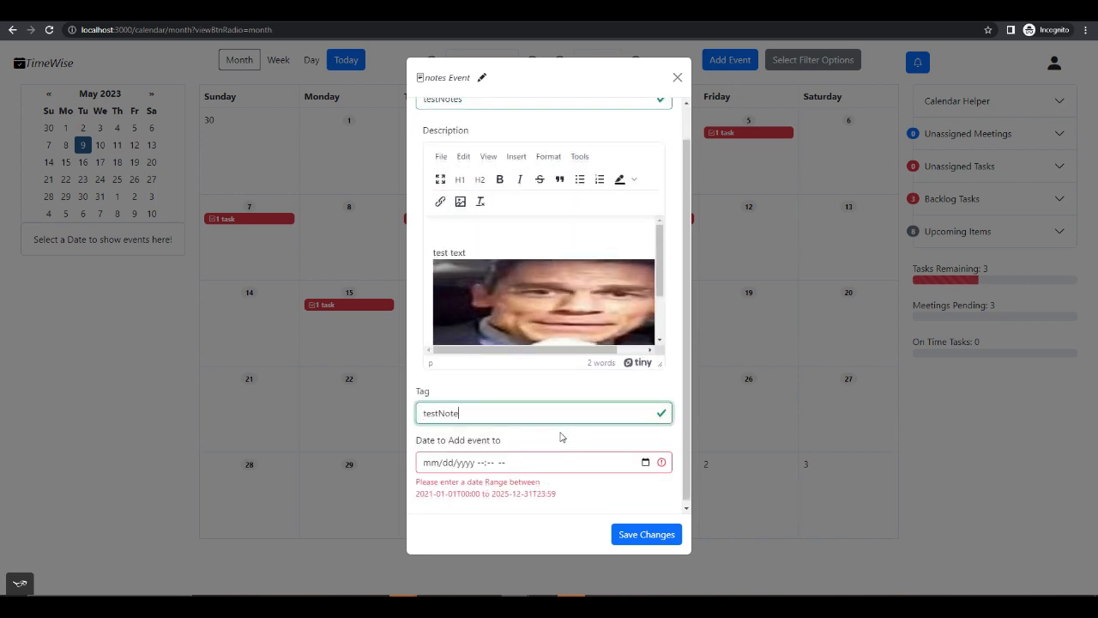
{"action": "left_click", "coordinate": [645, 464]}
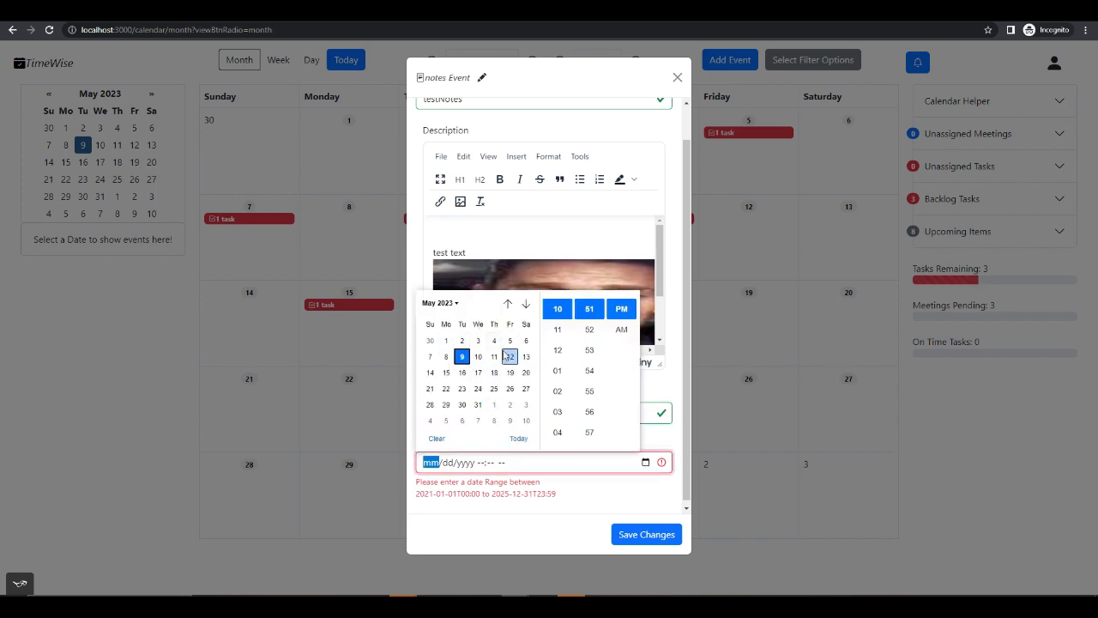
{"action": "left_click", "coordinate": [445, 372]}
{"action": "left_click", "coordinate": [647, 533]}
{"action": "left_click", "coordinate": [648, 533]}
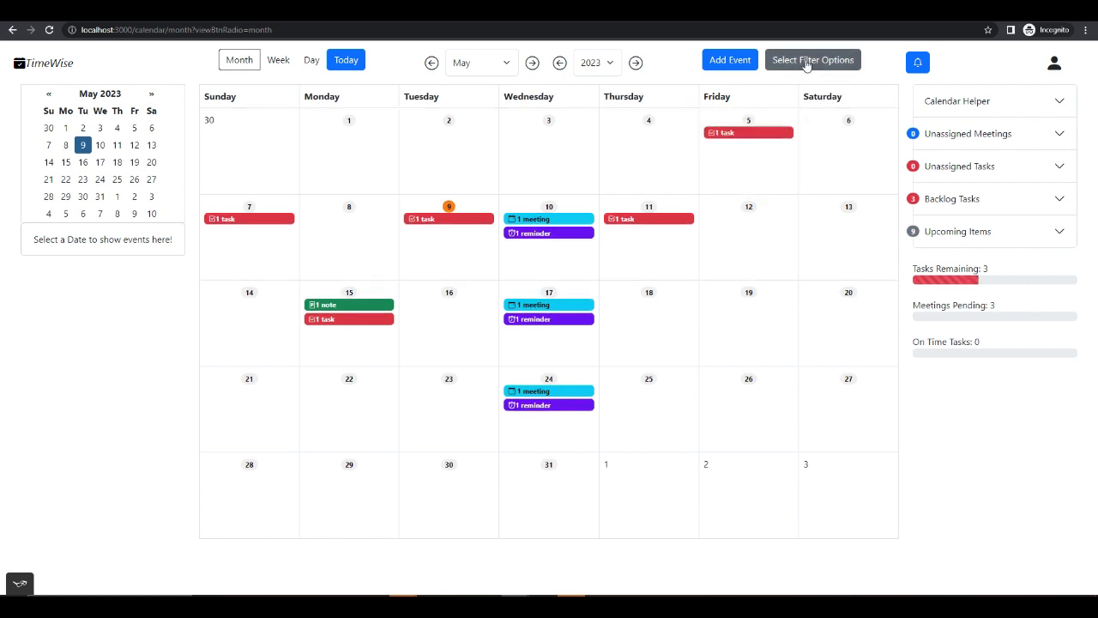
- Filter the calendar by the custom notes tag, after looking over the fields of a blank note form and closing it
{"action": "left_click", "coordinate": [838, 66]}
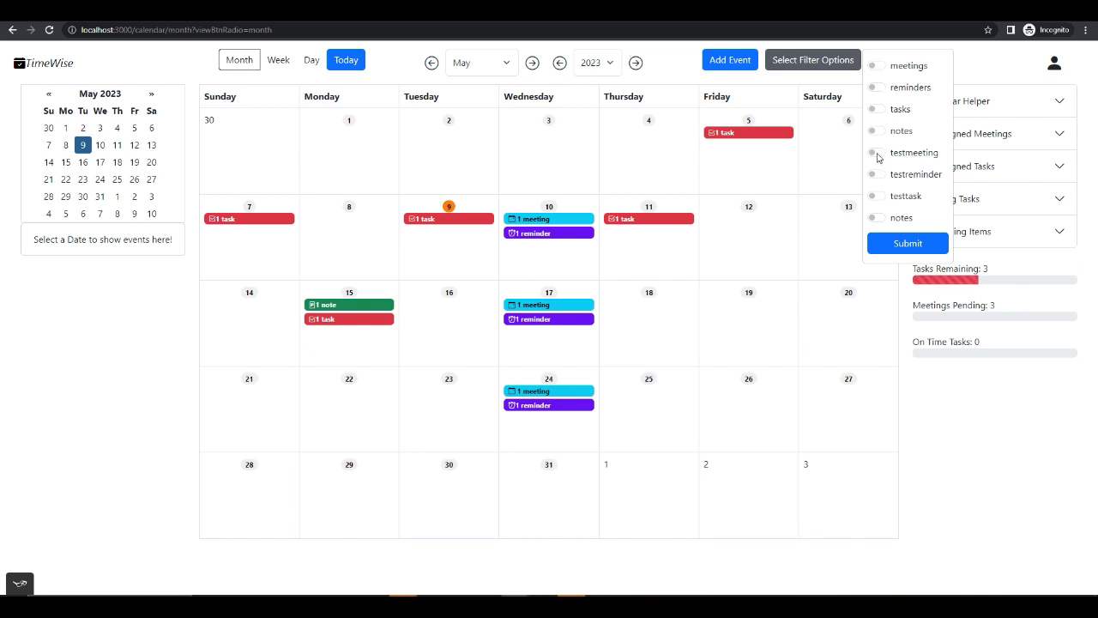
{"action": "left_click", "coordinate": [666, 116]}
{"action": "left_click", "coordinate": [718, 67]}
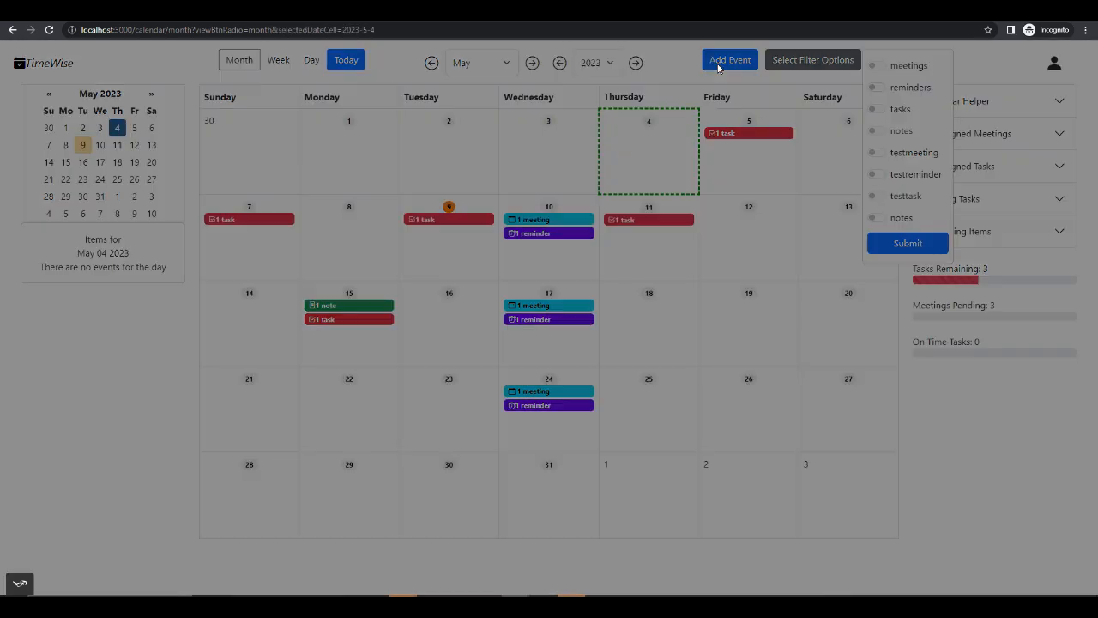
{"action": "left_click", "coordinate": [644, 108]}
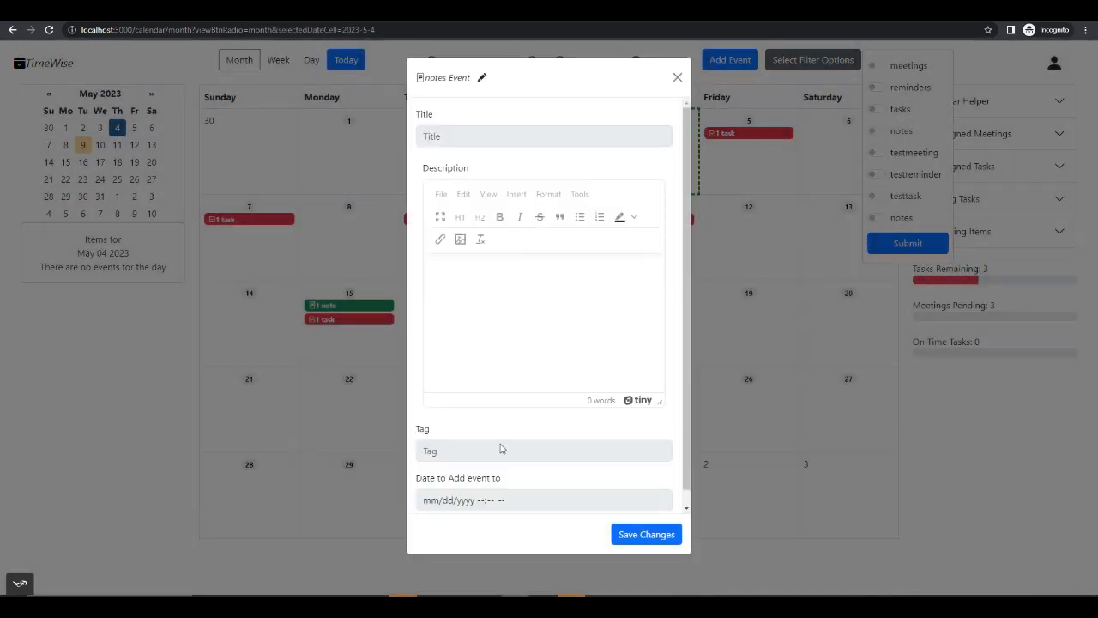
{"action": "left_click", "coordinate": [677, 78]}
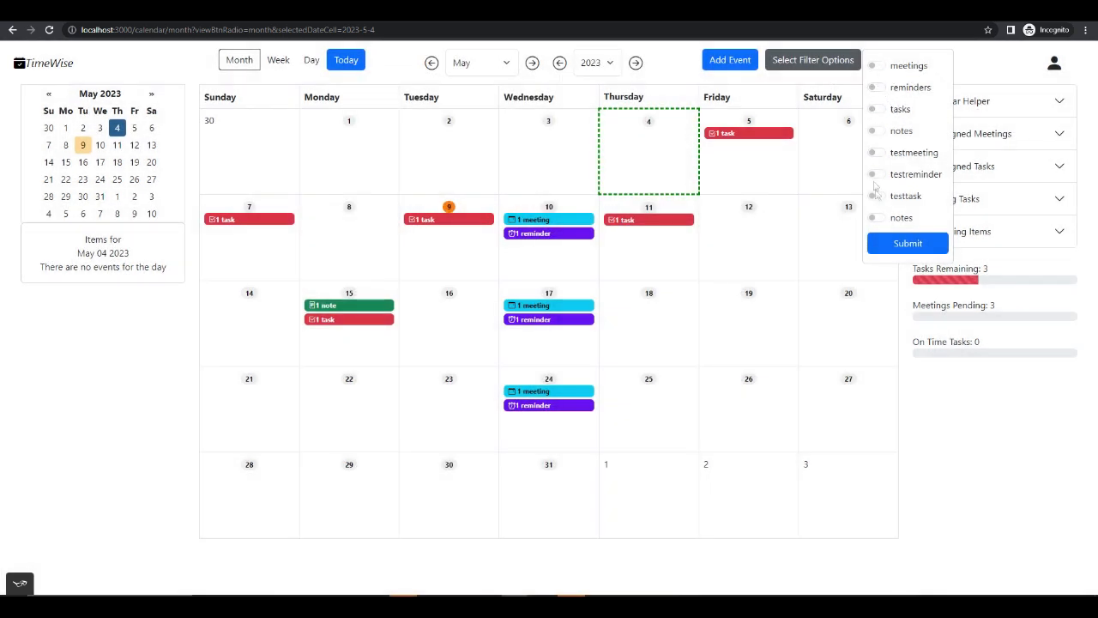
{"action": "left_click", "coordinate": [877, 218]}
{"action": "left_click", "coordinate": [909, 246]}
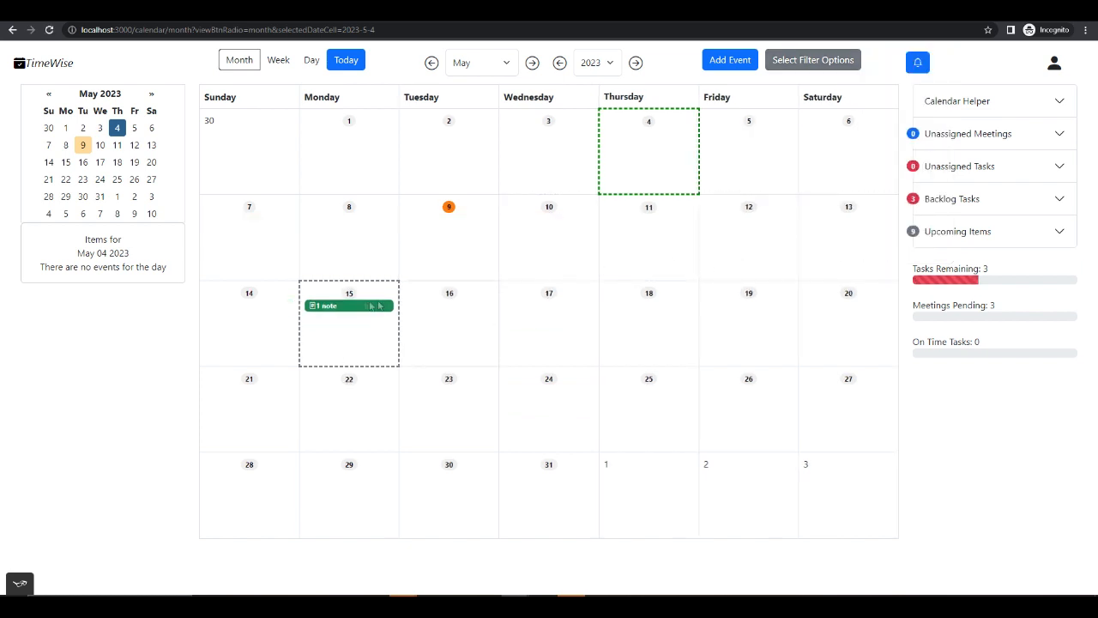
- Switch the calendar filter from the notes tag to the meetings and tasks event types
{"action": "left_click", "coordinate": [825, 60]}
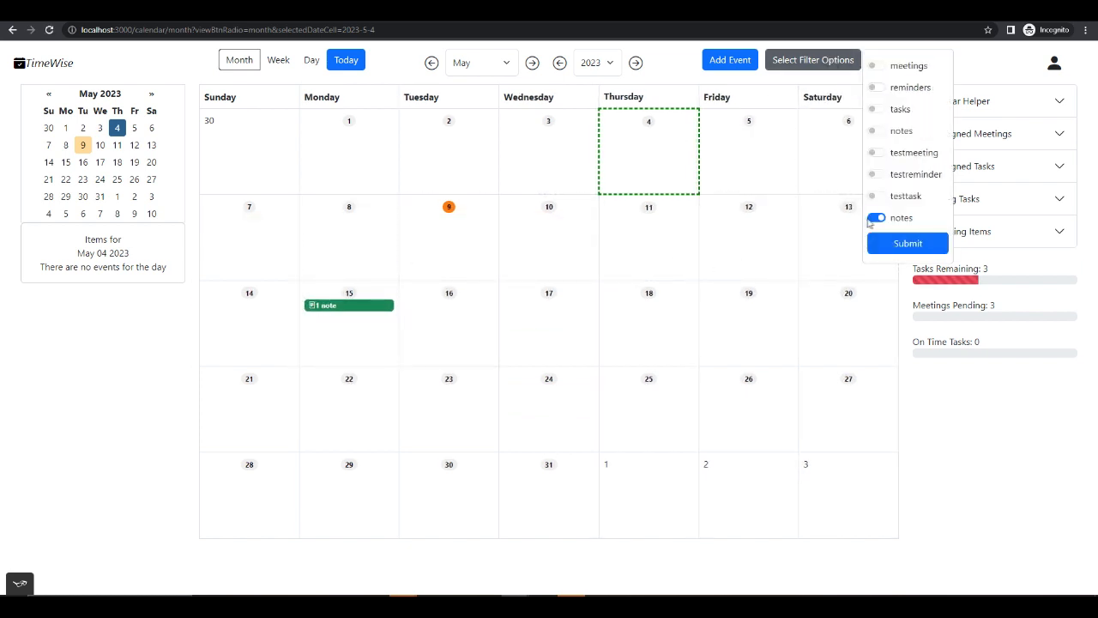
{"action": "left_click", "coordinate": [881, 67]}
{"action": "left_click", "coordinate": [882, 111]}
{"action": "left_click", "coordinate": [908, 243]}
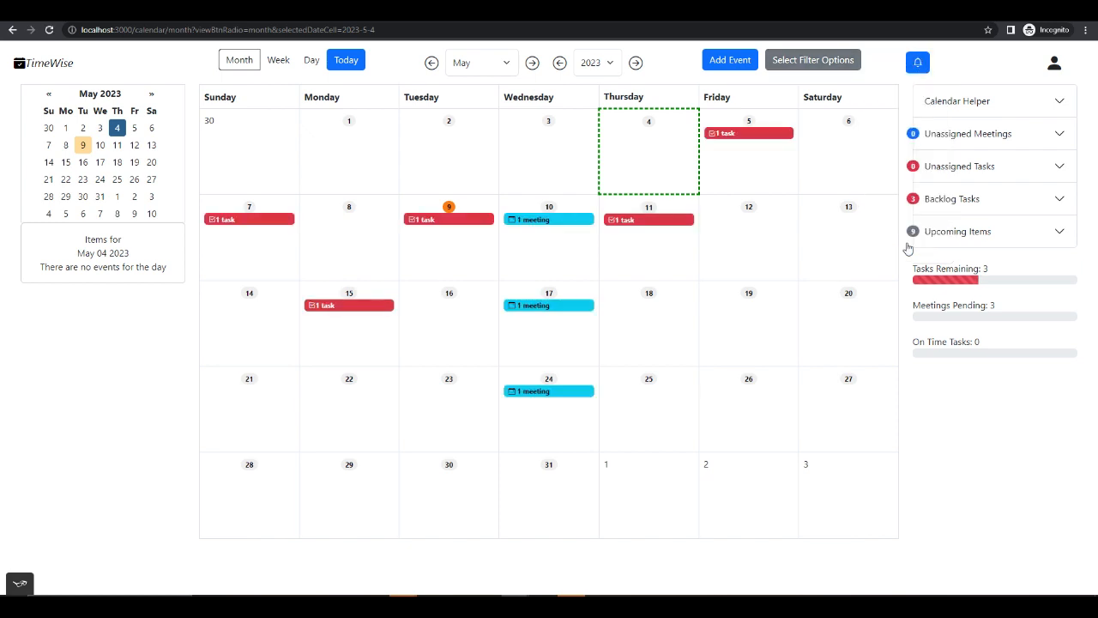
- Replace the meetings and tasks filters with the testmeeting tag alone and apply it
{"action": "left_click", "coordinate": [833, 64]}
{"action": "left_click", "coordinate": [878, 110]}
{"action": "left_click", "coordinate": [878, 66]}
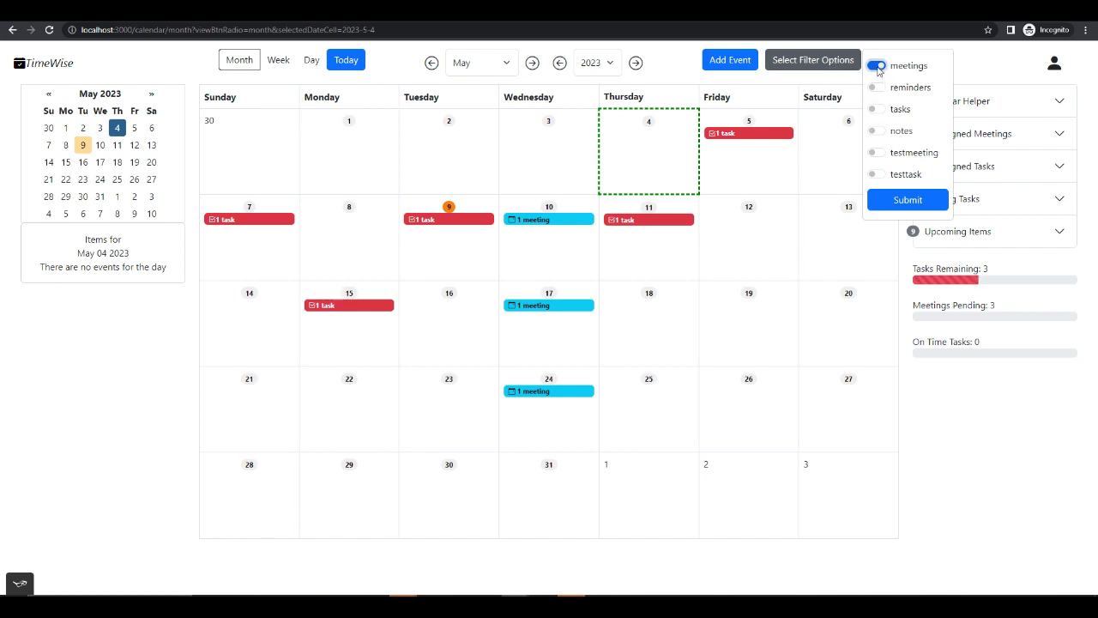
{"action": "left_click", "coordinate": [874, 153]}
{"action": "left_click", "coordinate": [876, 175]}
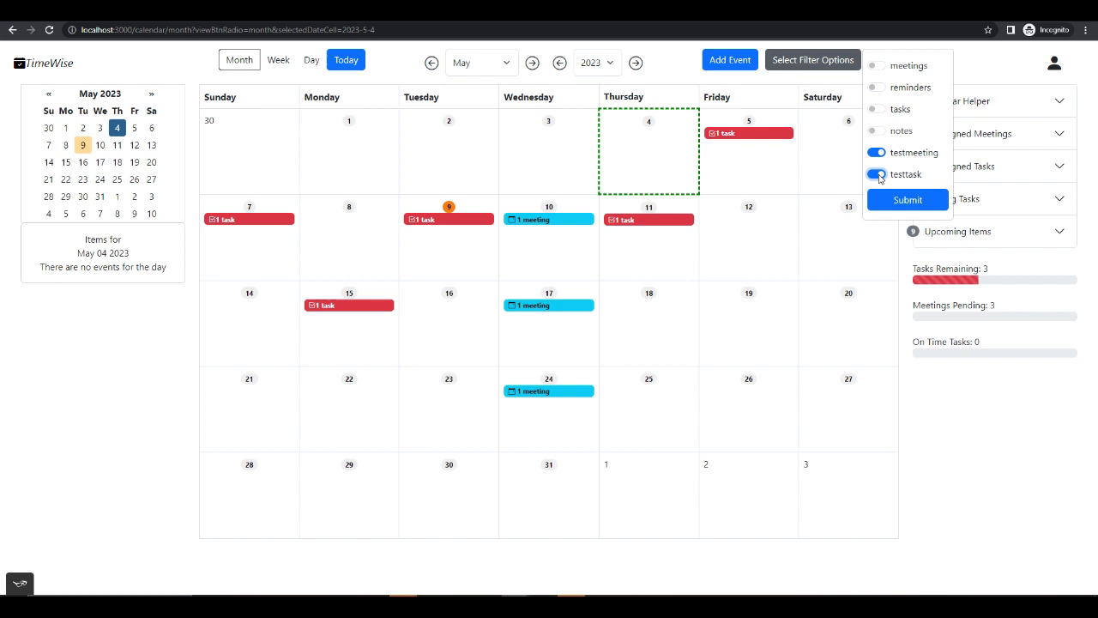
{"action": "left_click", "coordinate": [877, 175]}
{"action": "left_click", "coordinate": [905, 202]}
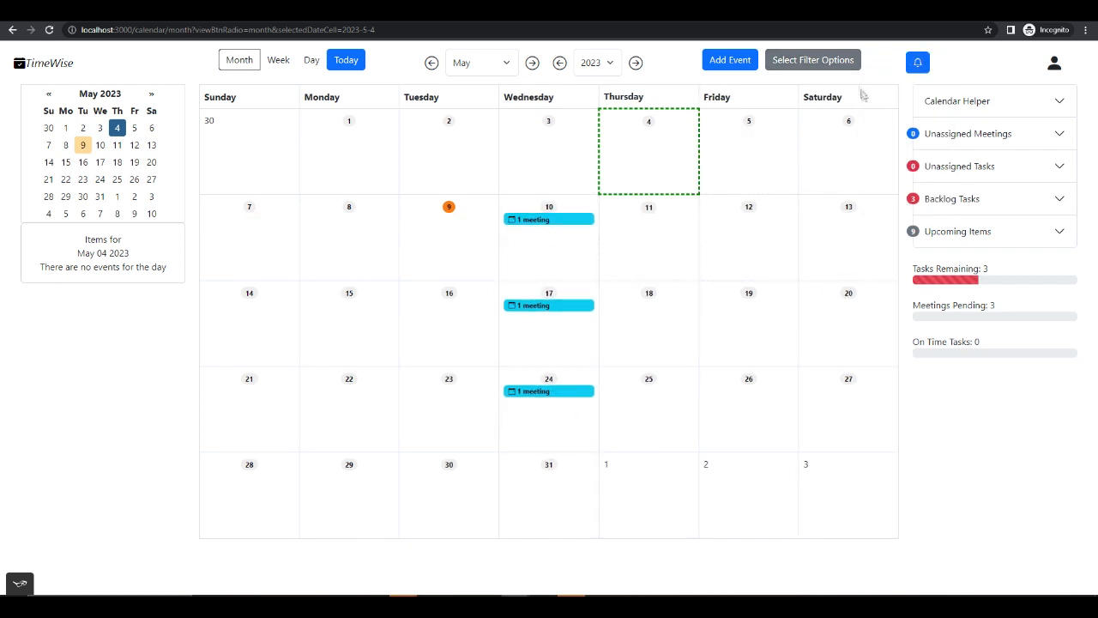
- Remove the testmeeting filter so that the calendar is unfiltered
{"action": "left_click", "coordinate": [825, 64]}
{"action": "left_click", "coordinate": [874, 153]}
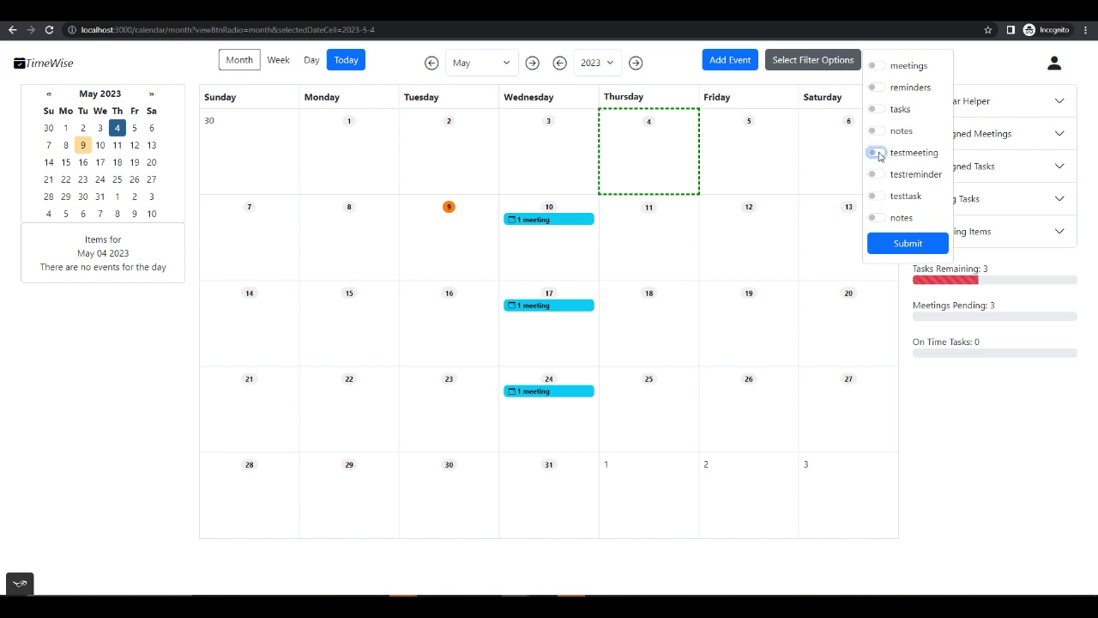
{"action": "left_click", "coordinate": [908, 243]}
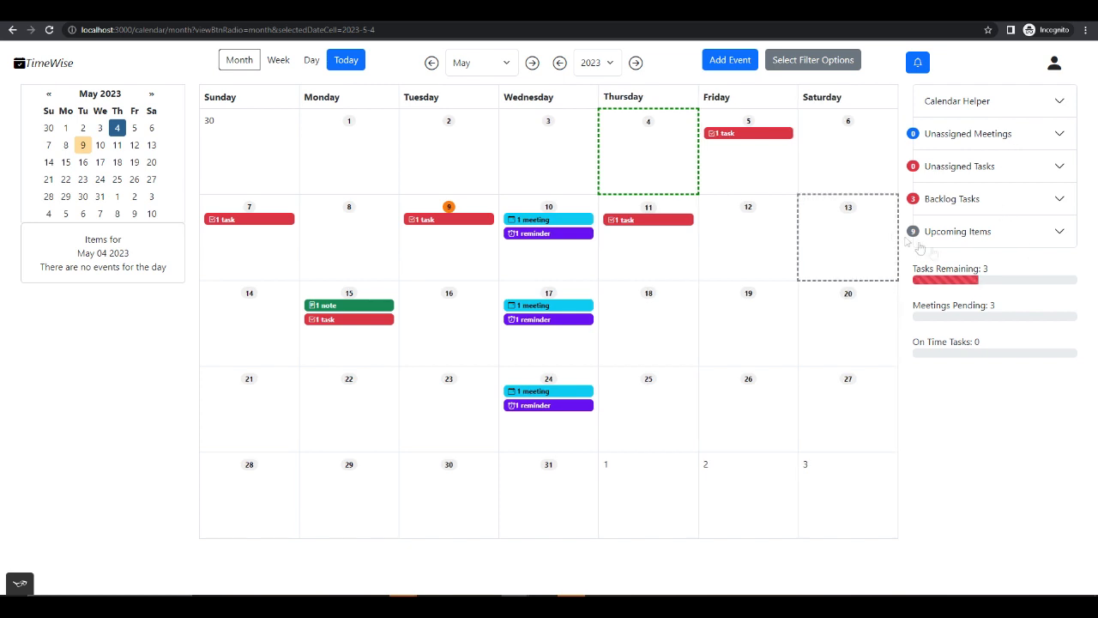
- Expand the Upcoming Items list to examine it and collapse it again
{"action": "left_click", "coordinate": [1007, 230]}
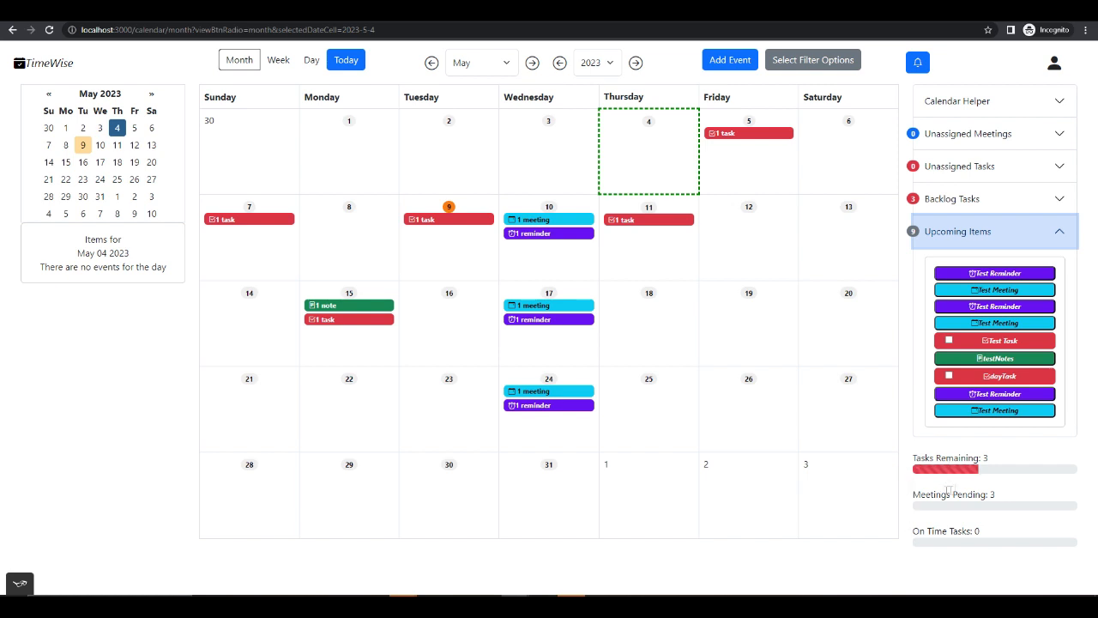
{"action": "left_click", "coordinate": [1004, 237]}
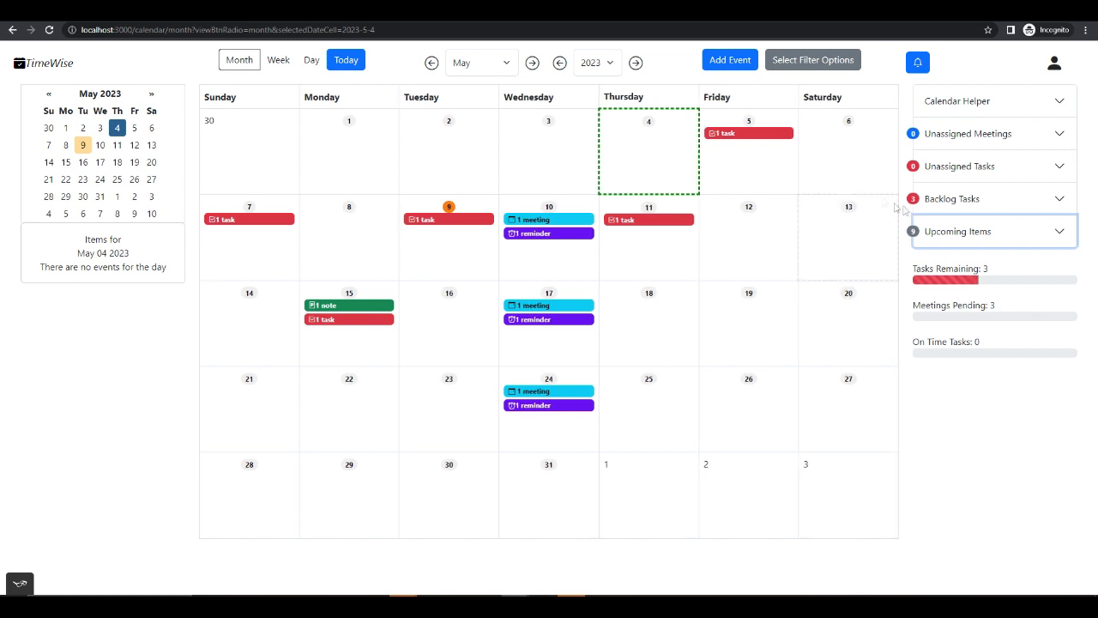
{"action": "left_click", "coordinate": [863, 166]}
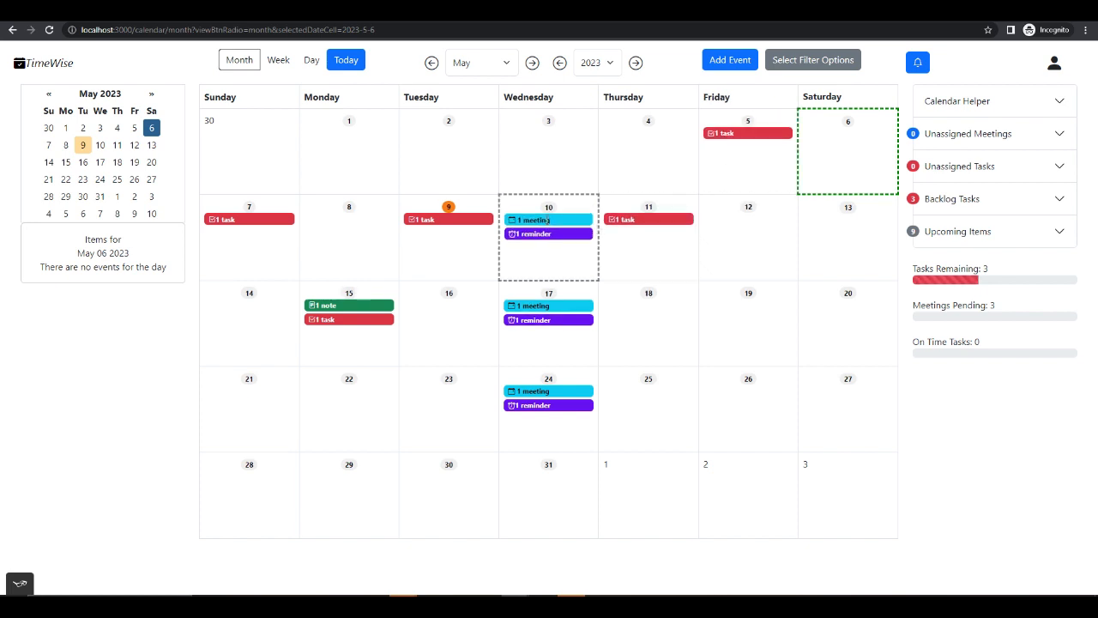
- Examine the details and delete options of the May 10 Test Meeting, closing them without deleting anything
{"action": "left_click", "coordinate": [533, 221]}
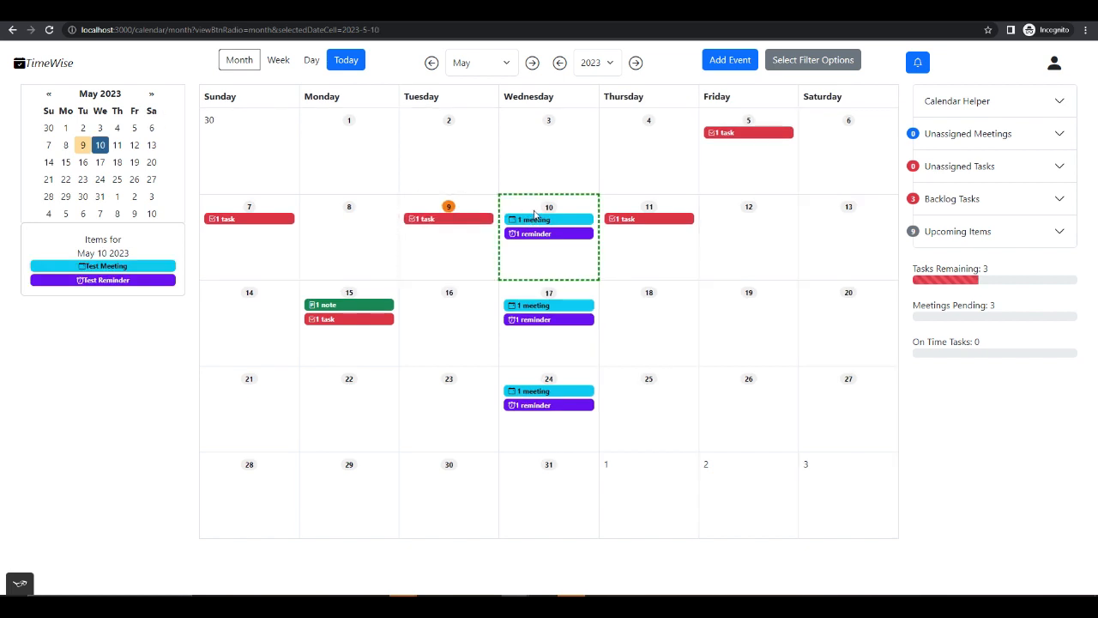
{"action": "left_click", "coordinate": [146, 267]}
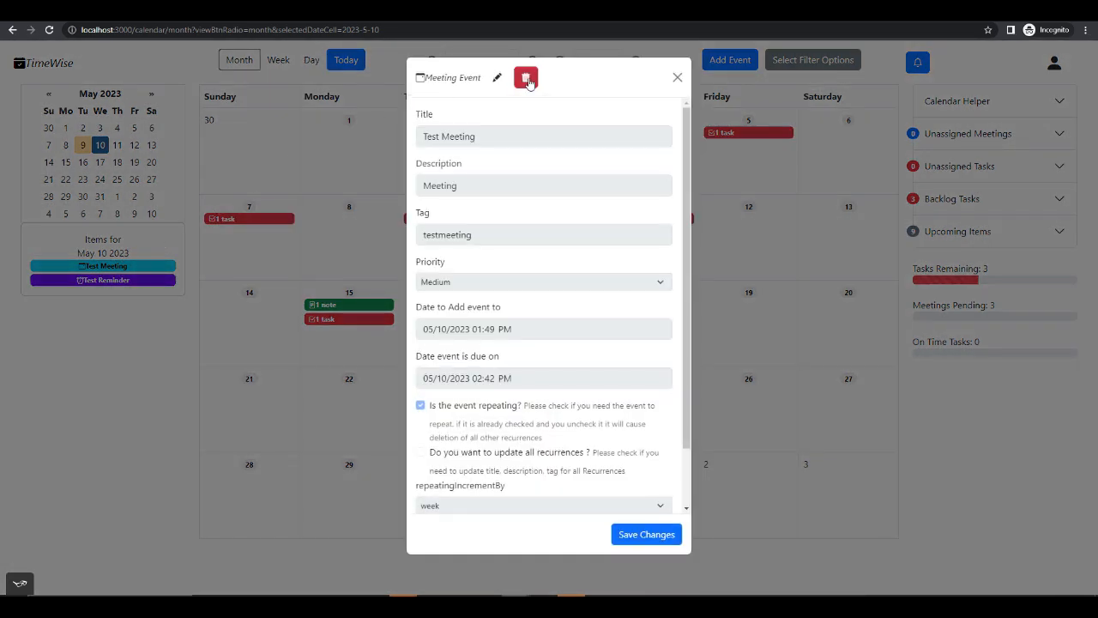
{"action": "left_click", "coordinate": [526, 78]}
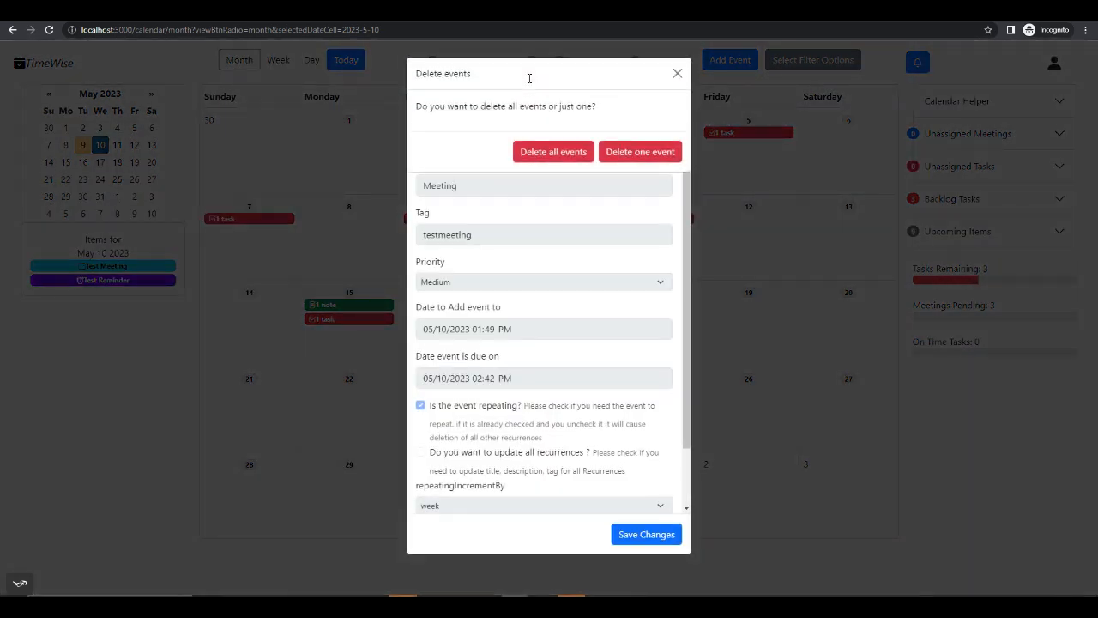
{"action": "left_click", "coordinate": [676, 75]}
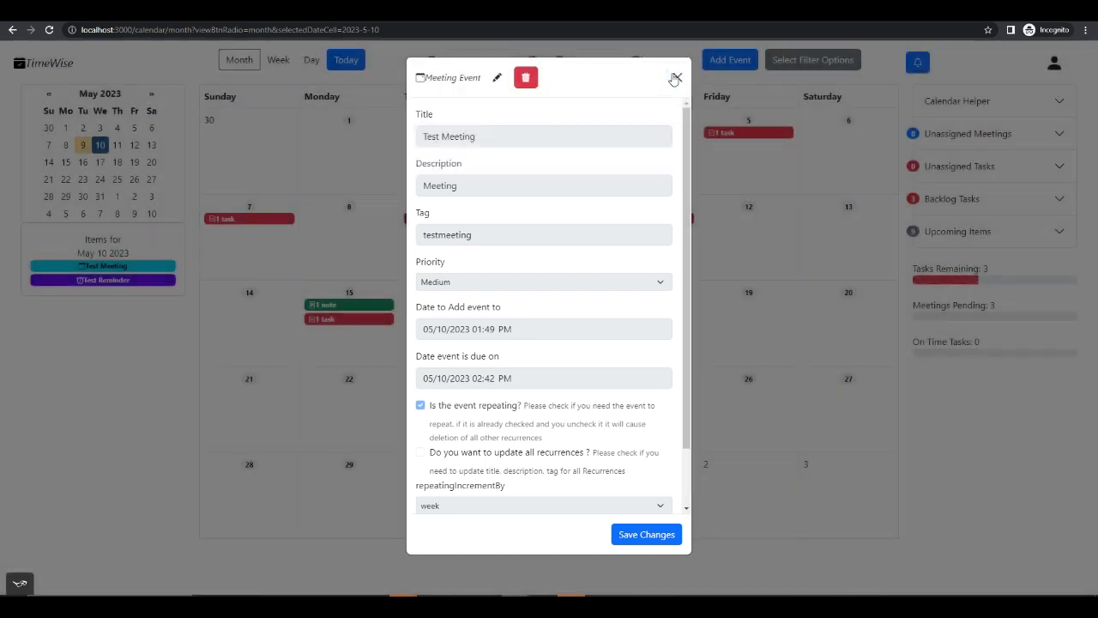
{"action": "left_click", "coordinate": [676, 78]}
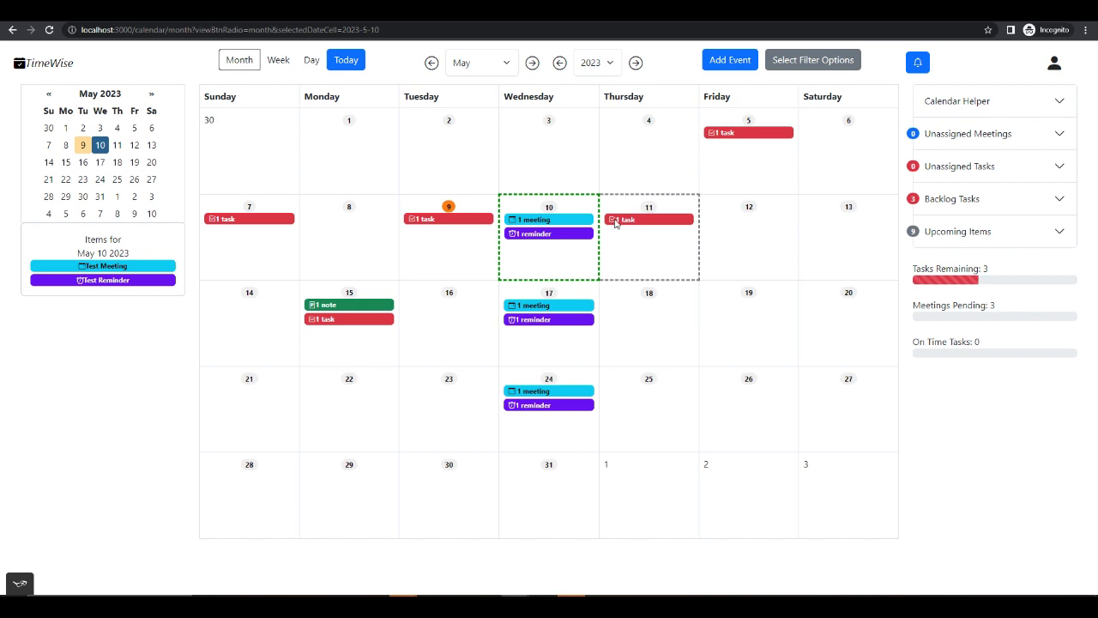
{"action": "left_click", "coordinate": [144, 267]}
{"action": "left_click", "coordinate": [526, 79]}
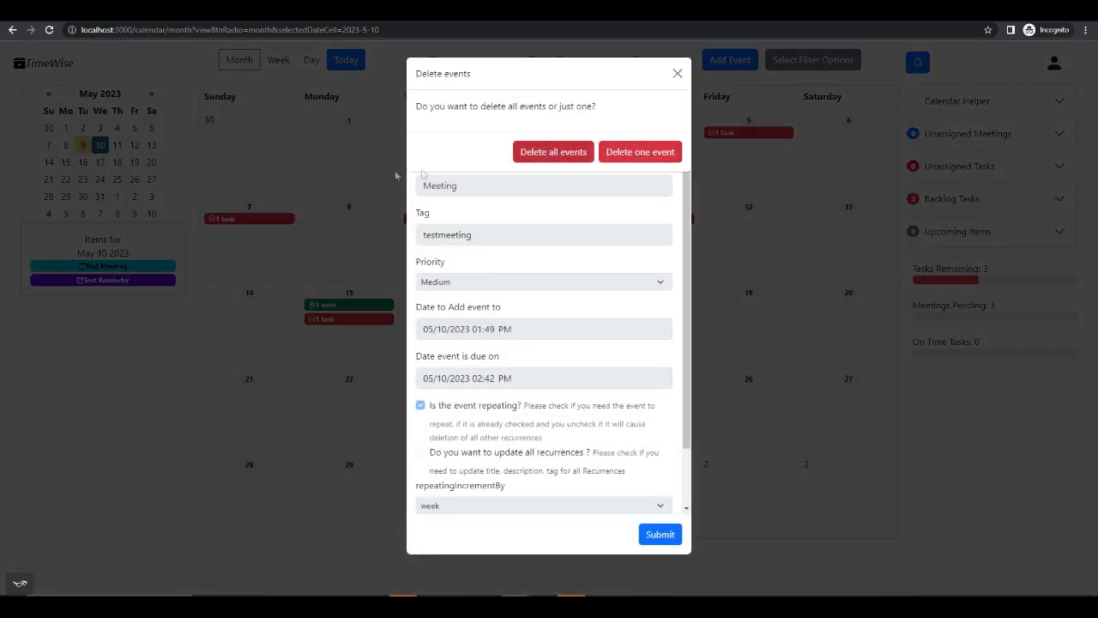
{"action": "left_click", "coordinate": [677, 74]}
{"action": "left_click", "coordinate": [673, 82]}
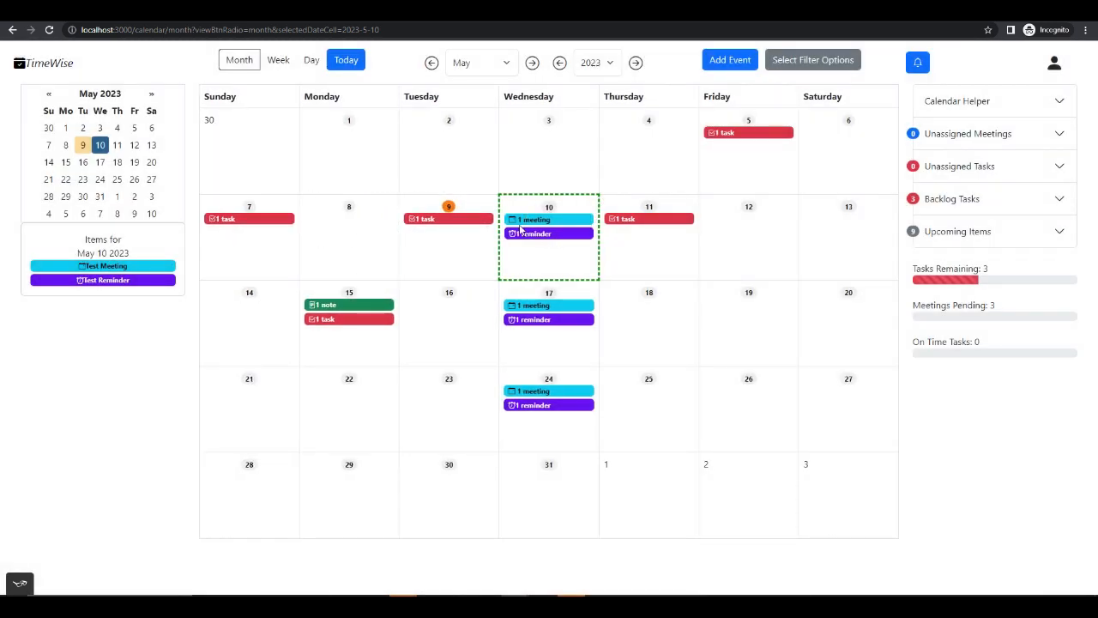
- Delete only the May 10 occurrence of the repeating Test Meeting
{"action": "left_click", "coordinate": [163, 268]}
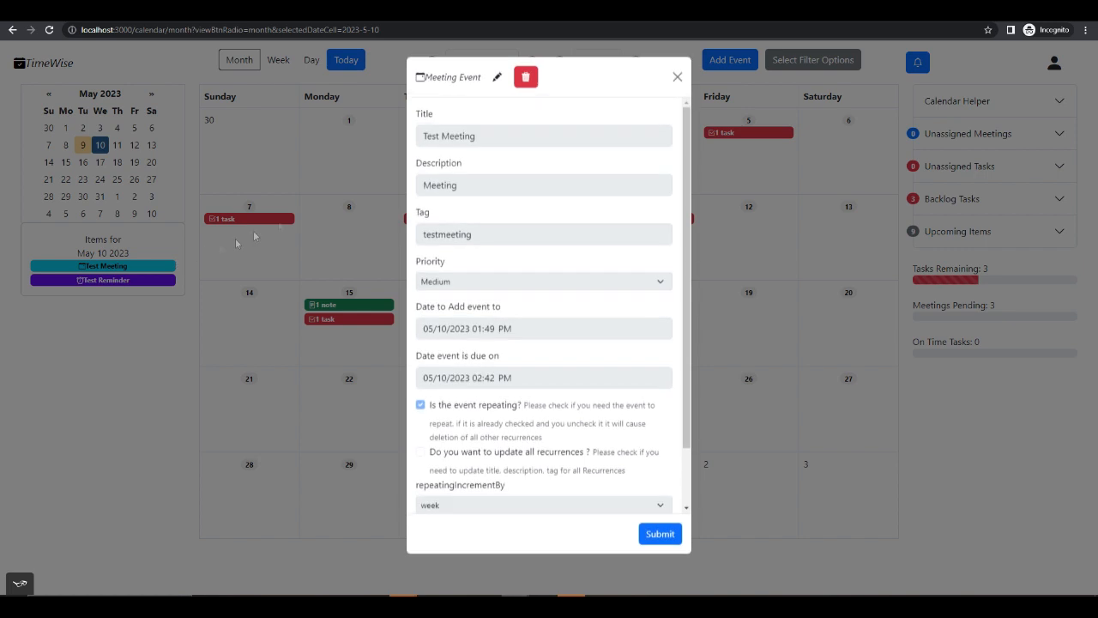
{"action": "left_click", "coordinate": [521, 84]}
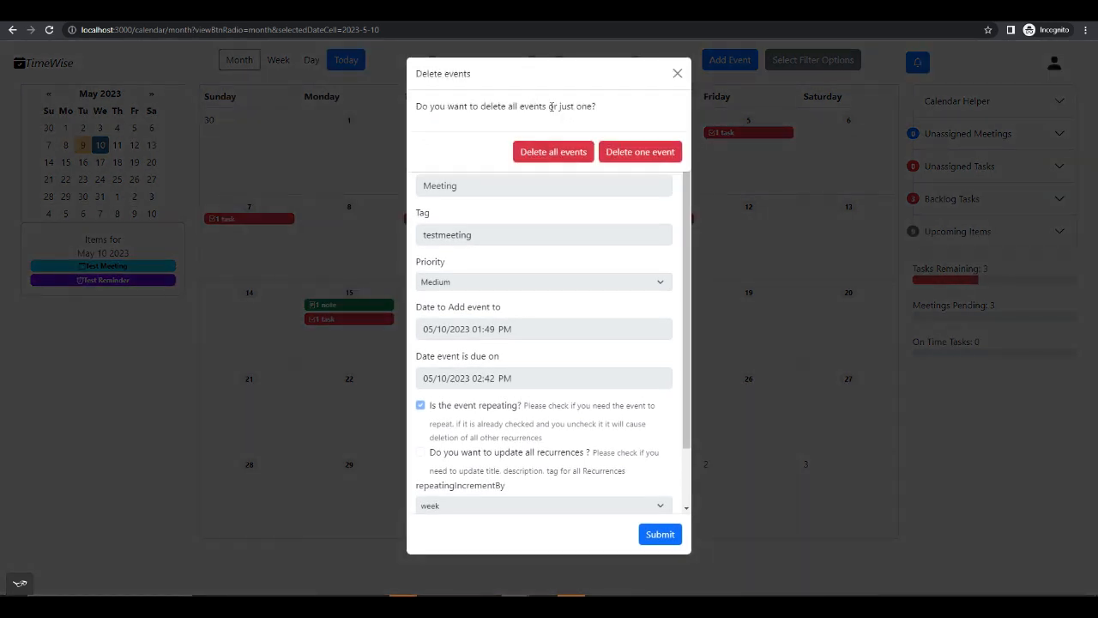
{"action": "left_click", "coordinate": [639, 157]}
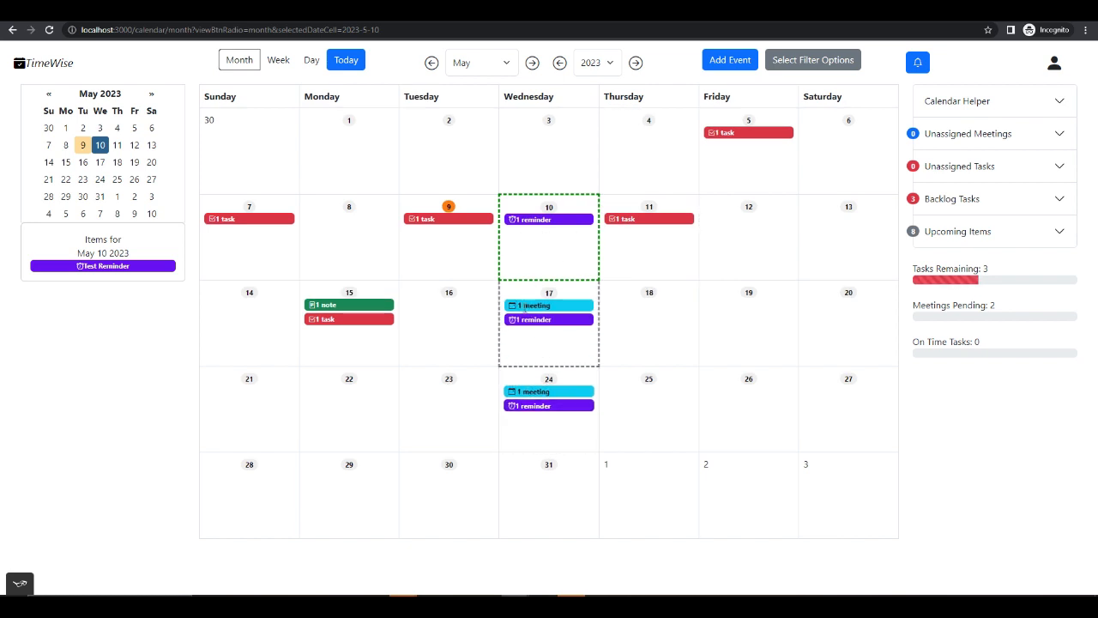
- Delete all occurrences of the repeating Test Reminder, starting from its May 10 entry
{"action": "left_click", "coordinate": [165, 268]}
{"action": "left_click", "coordinate": [522, 78]}
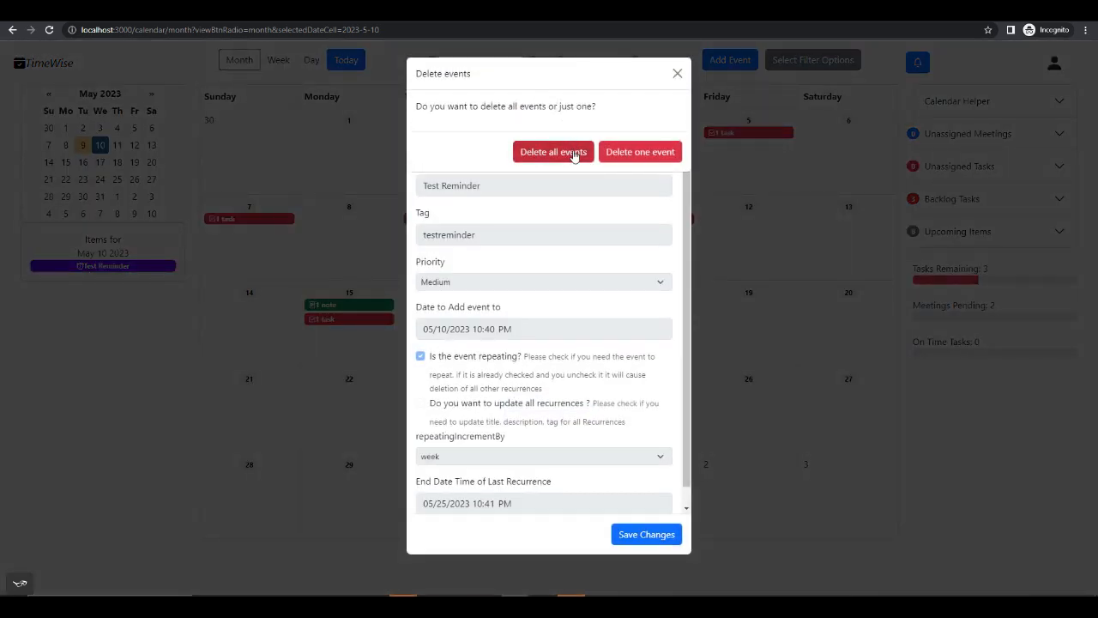
{"action": "left_click", "coordinate": [573, 153]}
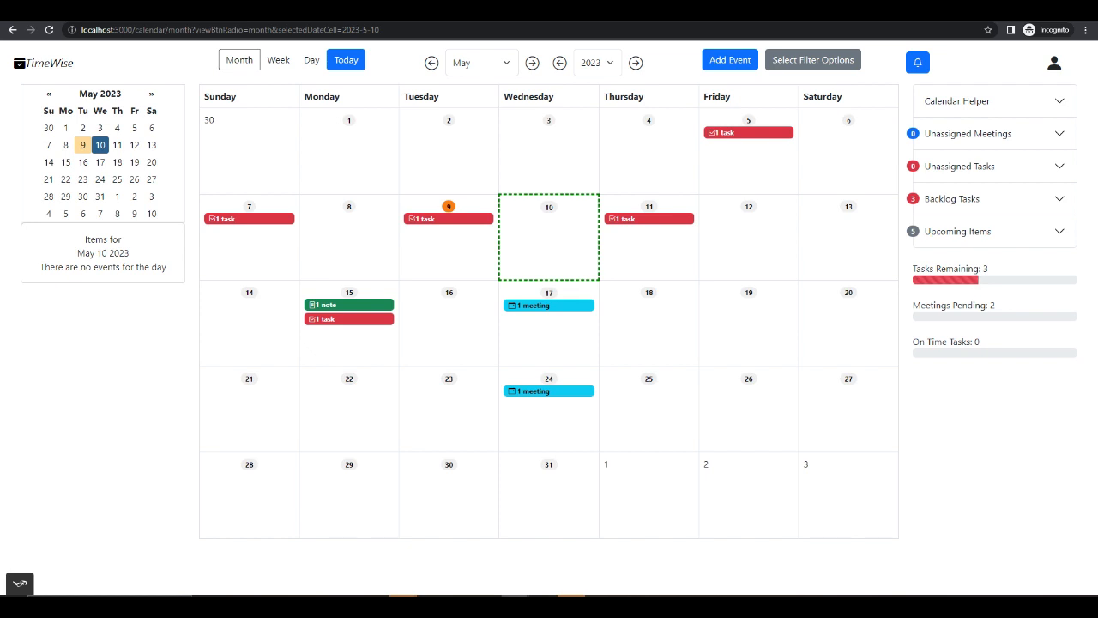
- Delete all remaining occurrences of Test Meeting through its May 17 entry
{"action": "left_click", "coordinate": [562, 312]}
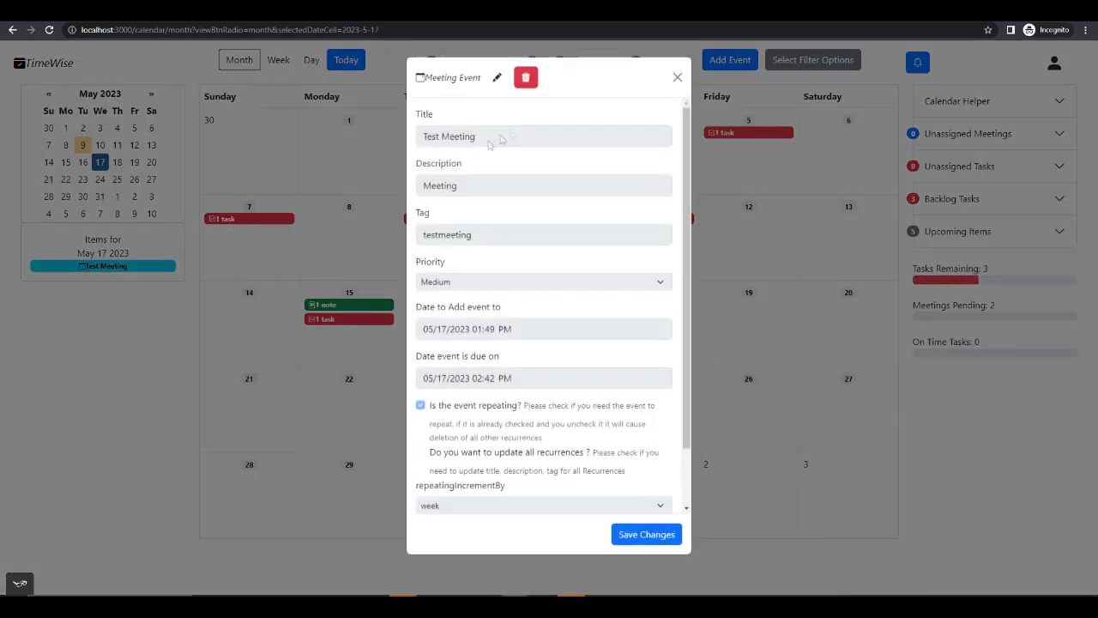
{"action": "left_click", "coordinate": [526, 78]}
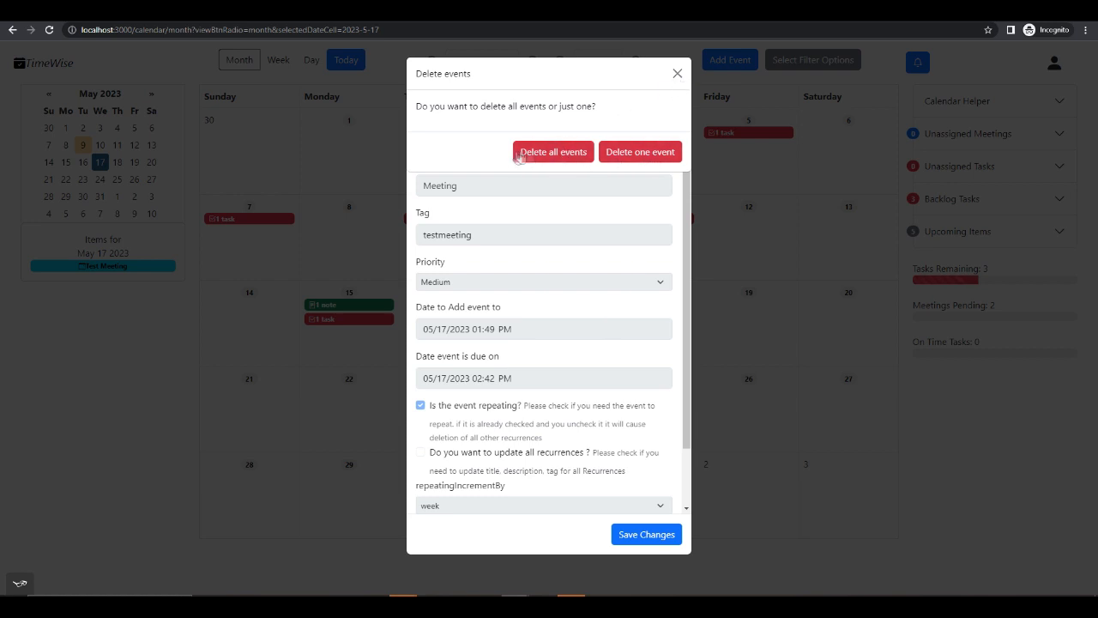
{"action": "left_click", "coordinate": [573, 156]}
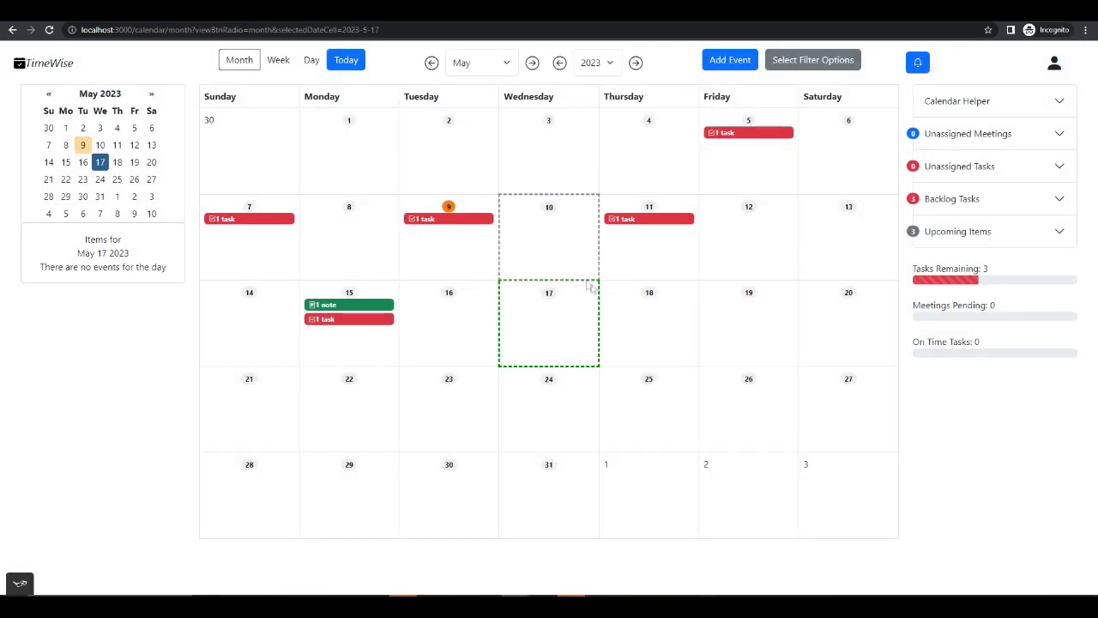
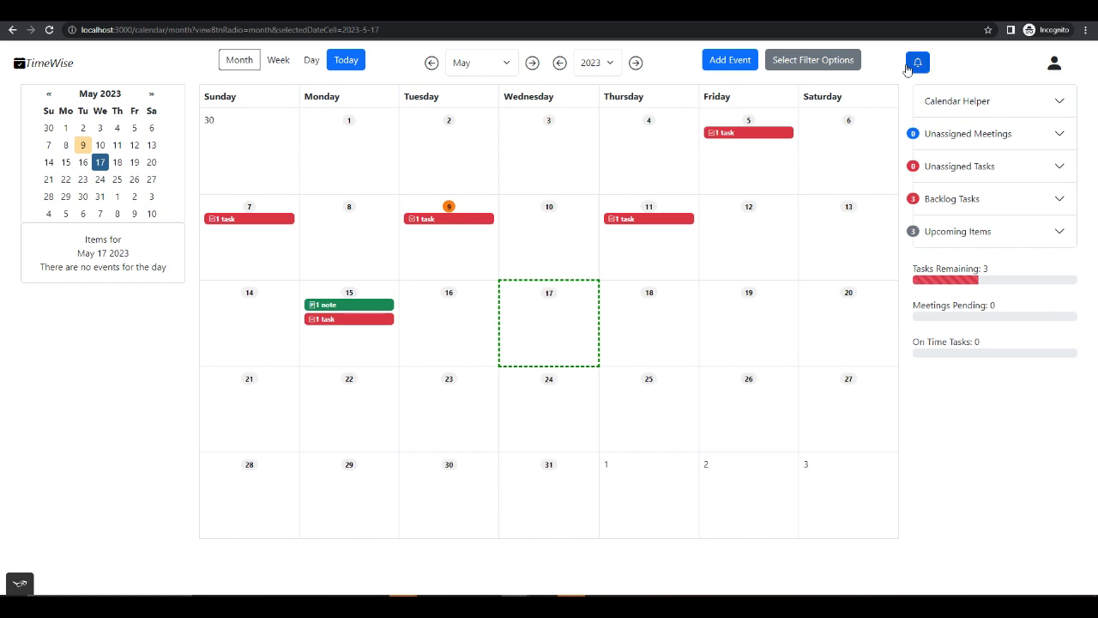
- Open the user profile and review its e-mail, first name and last name
{"action": "left_click", "coordinate": [1054, 64]}
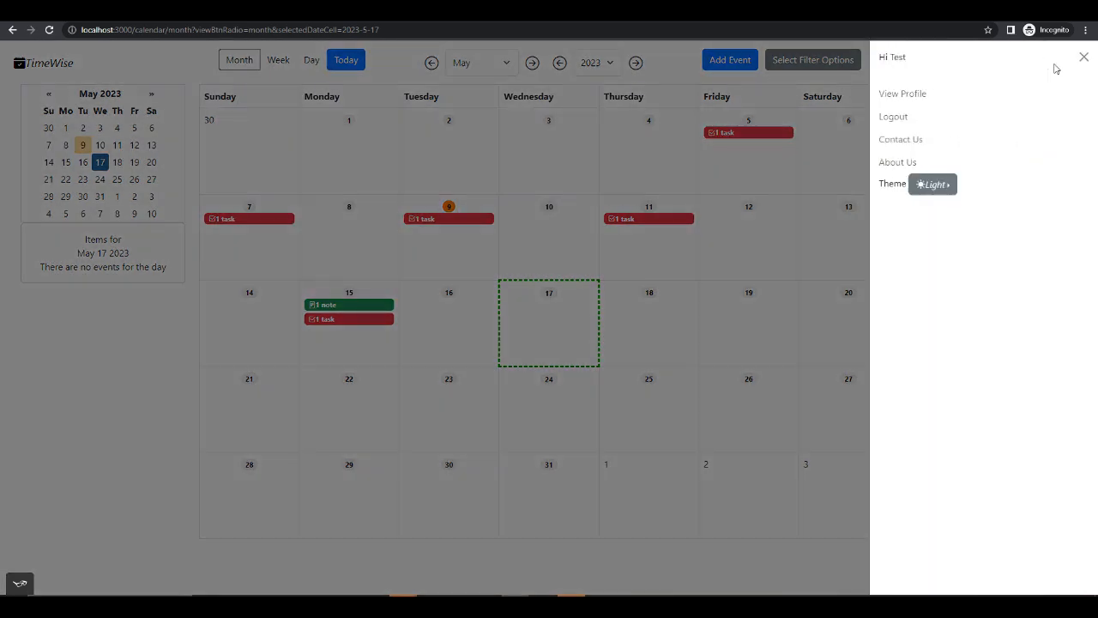
{"action": "left_click", "coordinate": [907, 96]}
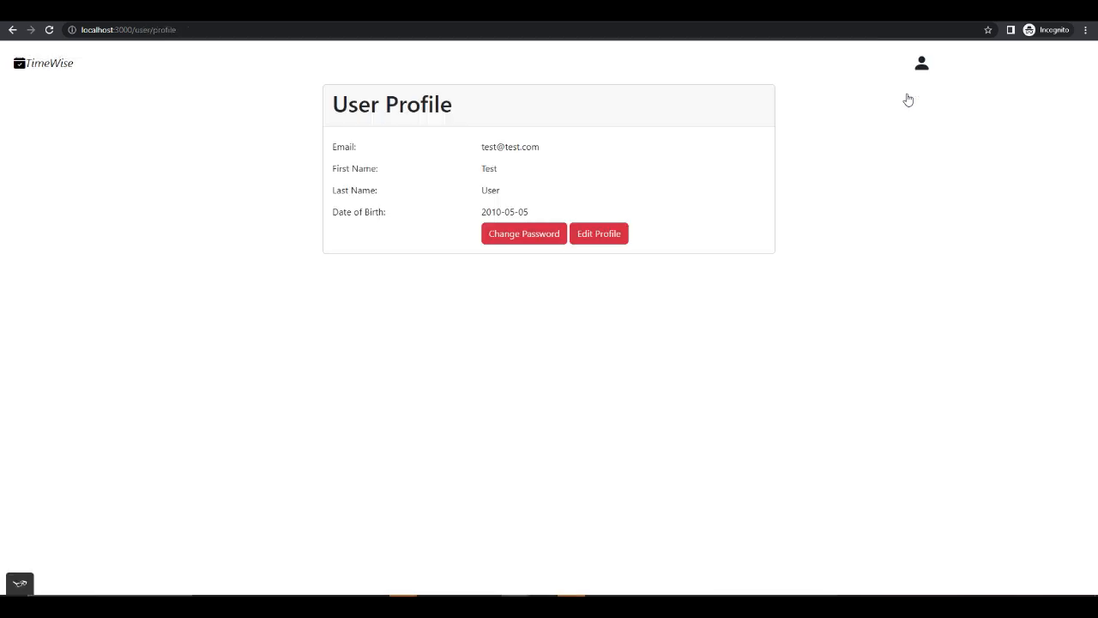
{"action": "left_click", "coordinate": [921, 65]}
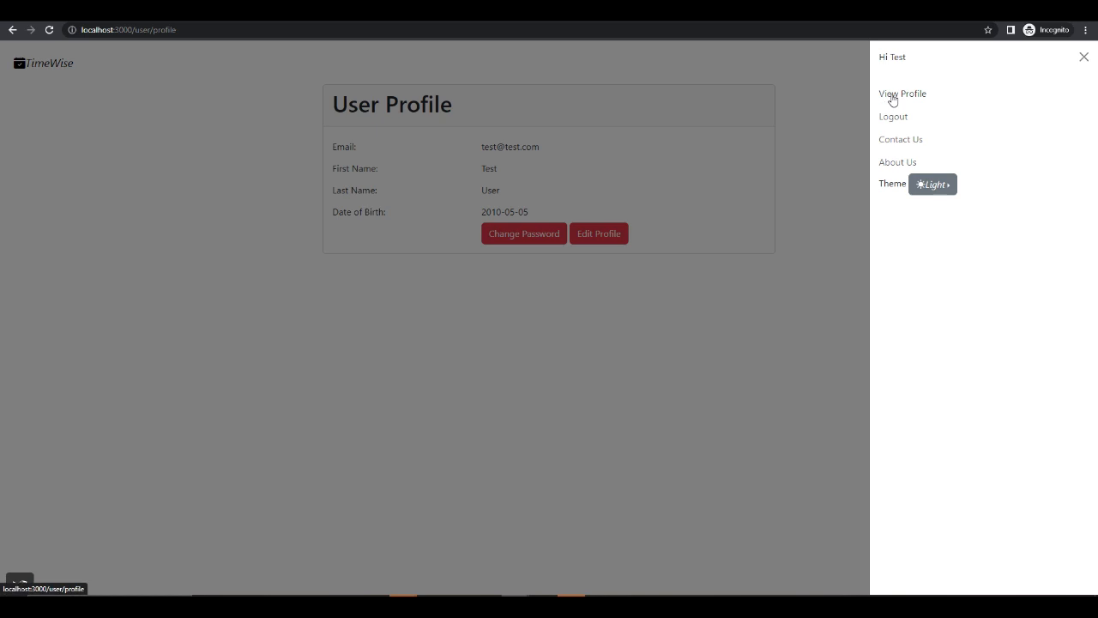
{"action": "left_click", "coordinate": [893, 96]}
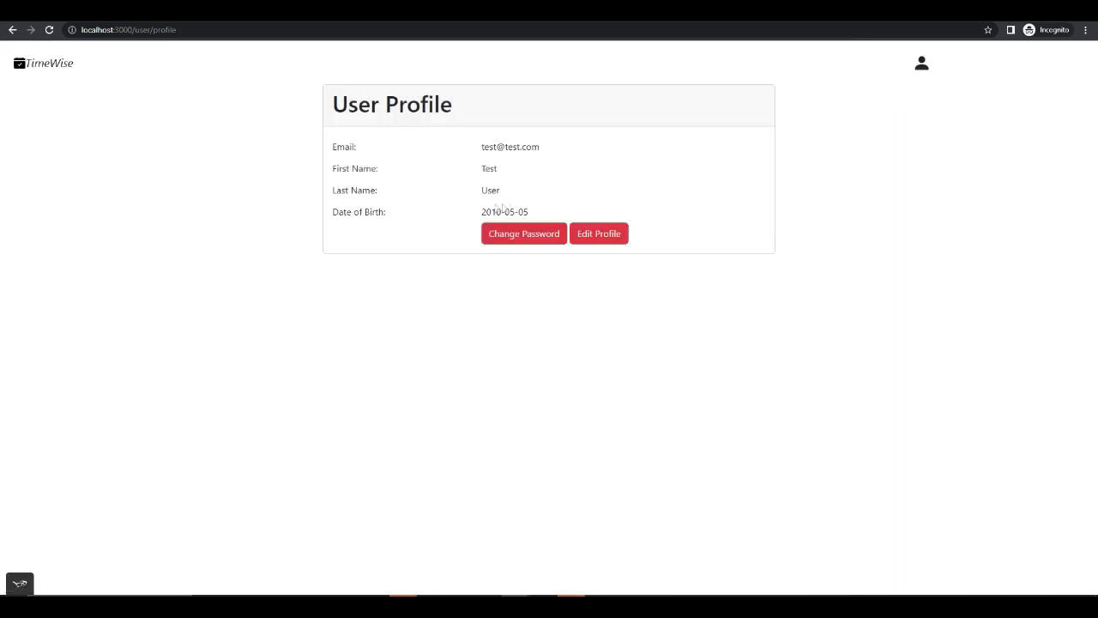
{"action": "triple_click", "coordinate": [539, 147]}
{"action": "double_click", "coordinate": [491, 169]}
{"action": "double_click", "coordinate": [487, 191]}
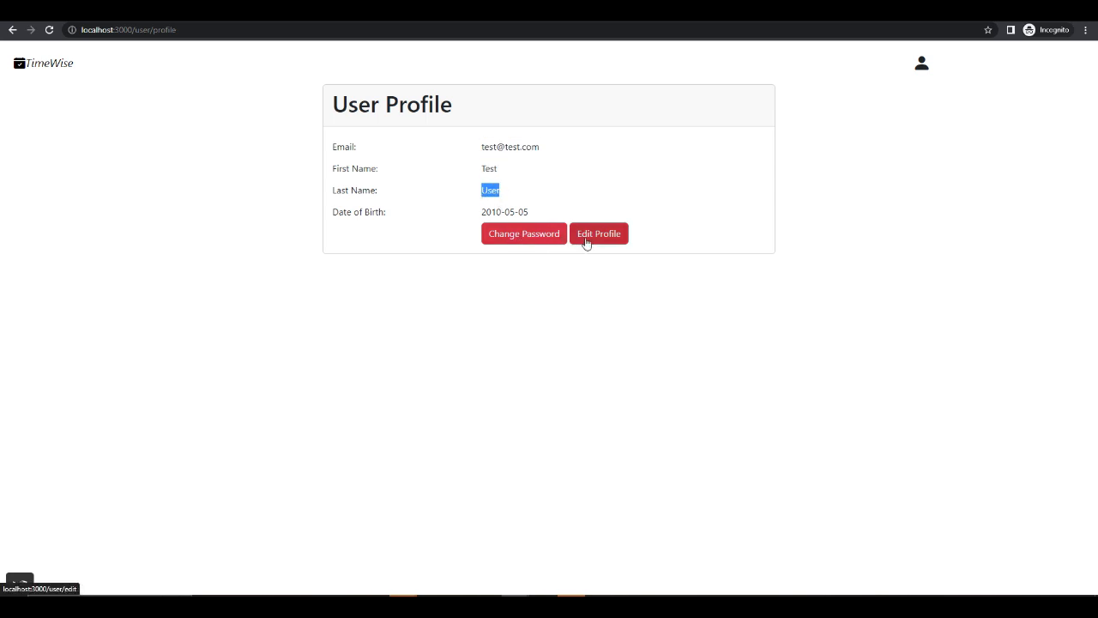
- Open the password change form, review its three fields, and enter the current account password
{"action": "left_click", "coordinate": [532, 242]}
{"action": "left_click", "coordinate": [462, 154]}
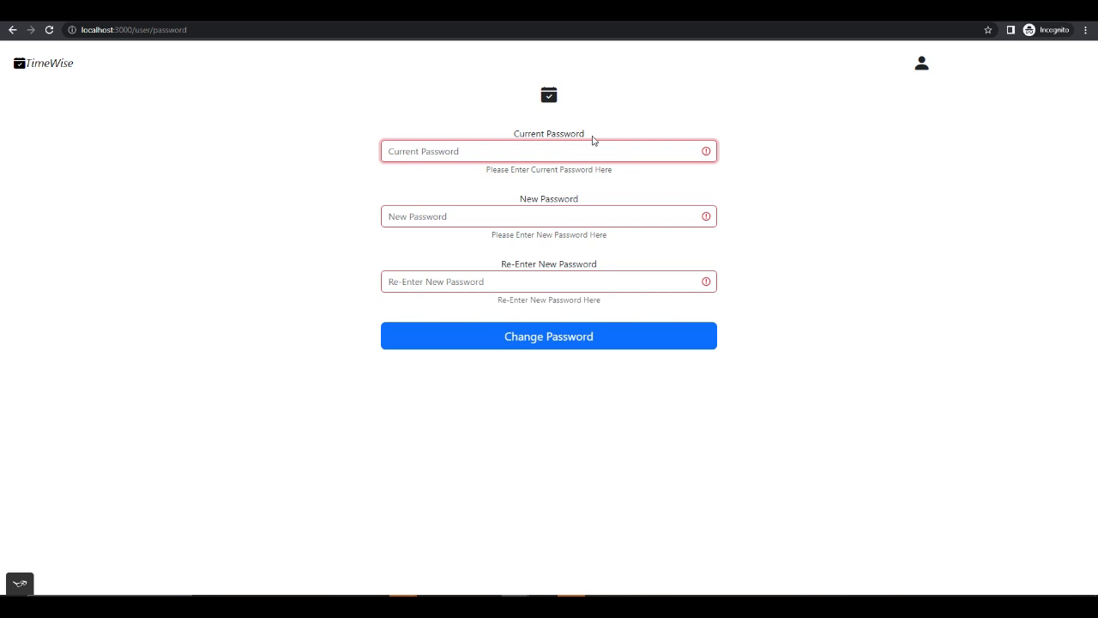
{"action": "left_click_drag", "start_coordinate": [593, 140], "coordinate": [537, 134]}
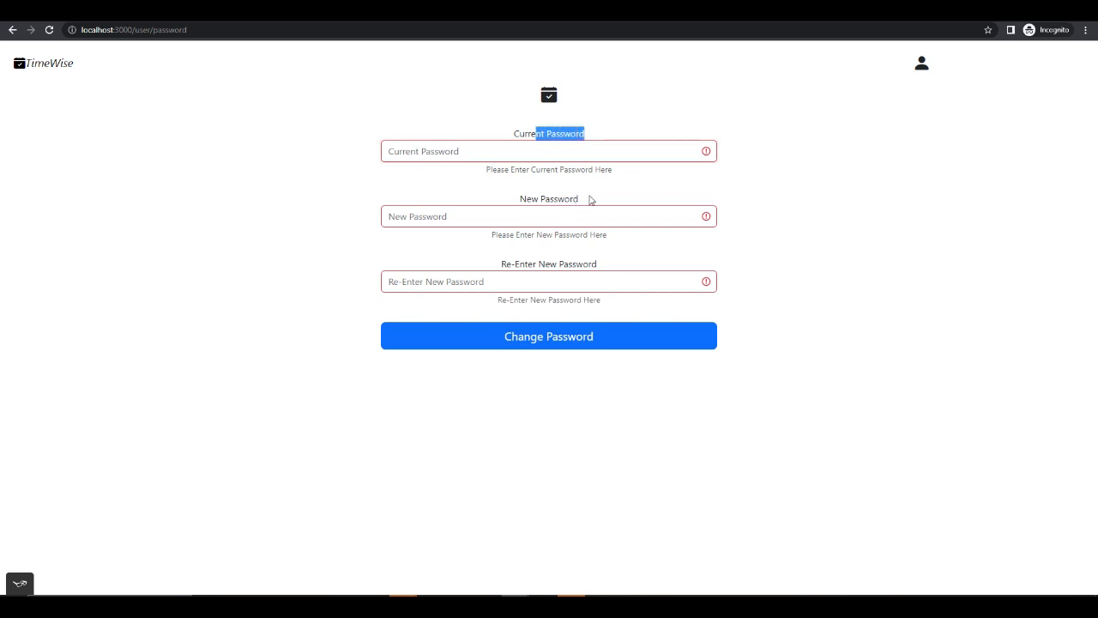
{"action": "left_click_drag", "start_coordinate": [590, 200], "coordinate": [518, 199]}
{"action": "left_click_drag", "start_coordinate": [592, 265], "coordinate": [506, 264]}
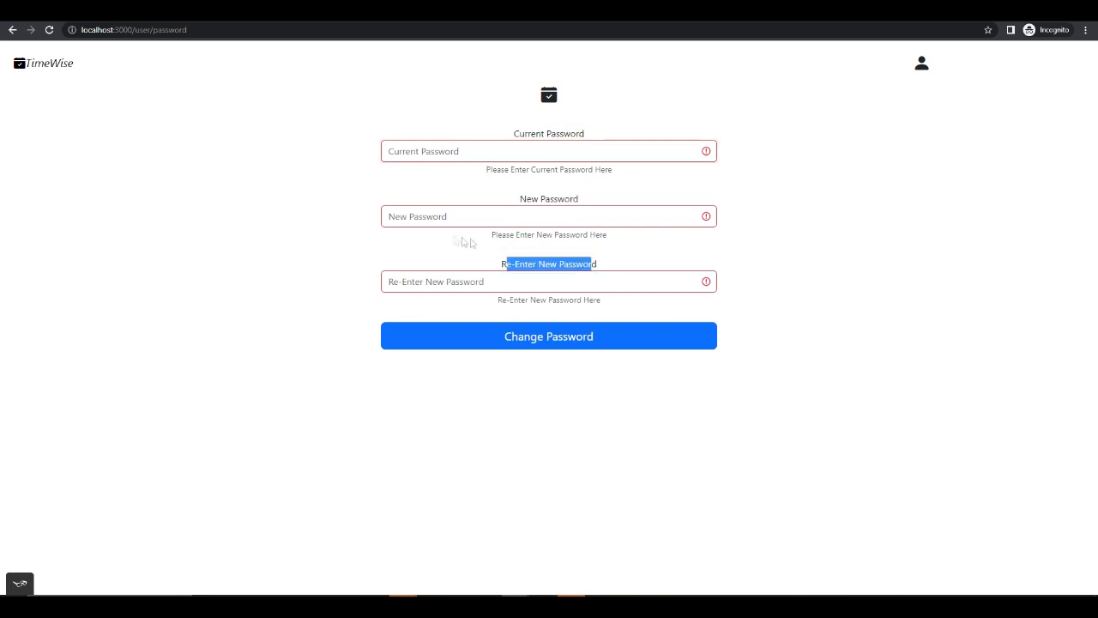
{"action": "left_click", "coordinate": [327, 223]}
{"action": "left_click", "coordinate": [441, 152]}
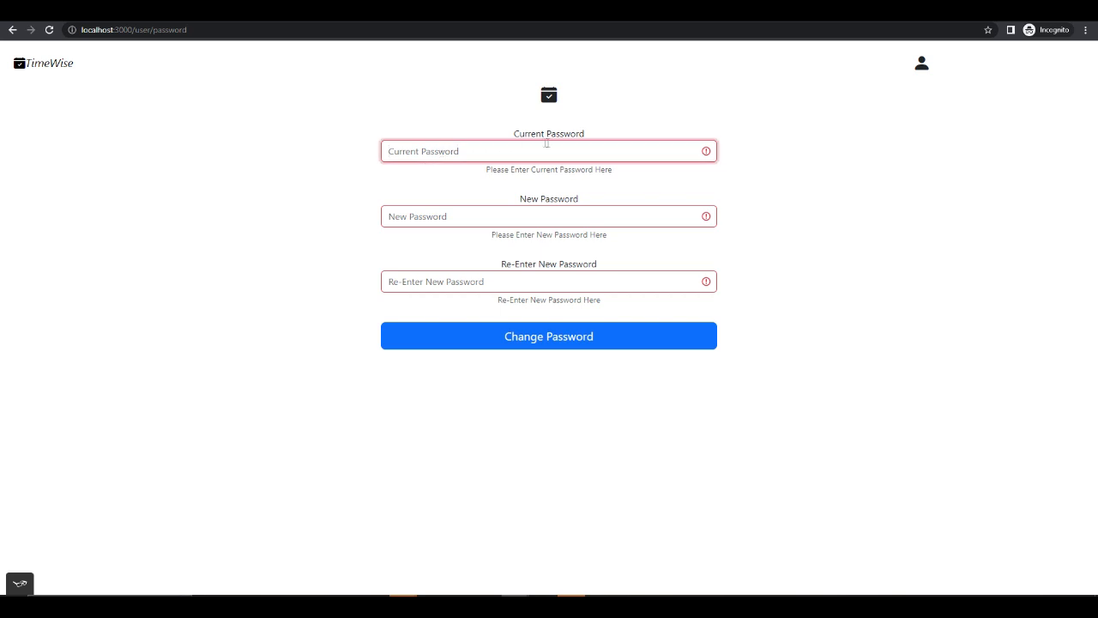
{"action": "type", "text": "1"}
{"action": "type", "text": "••••••••"}
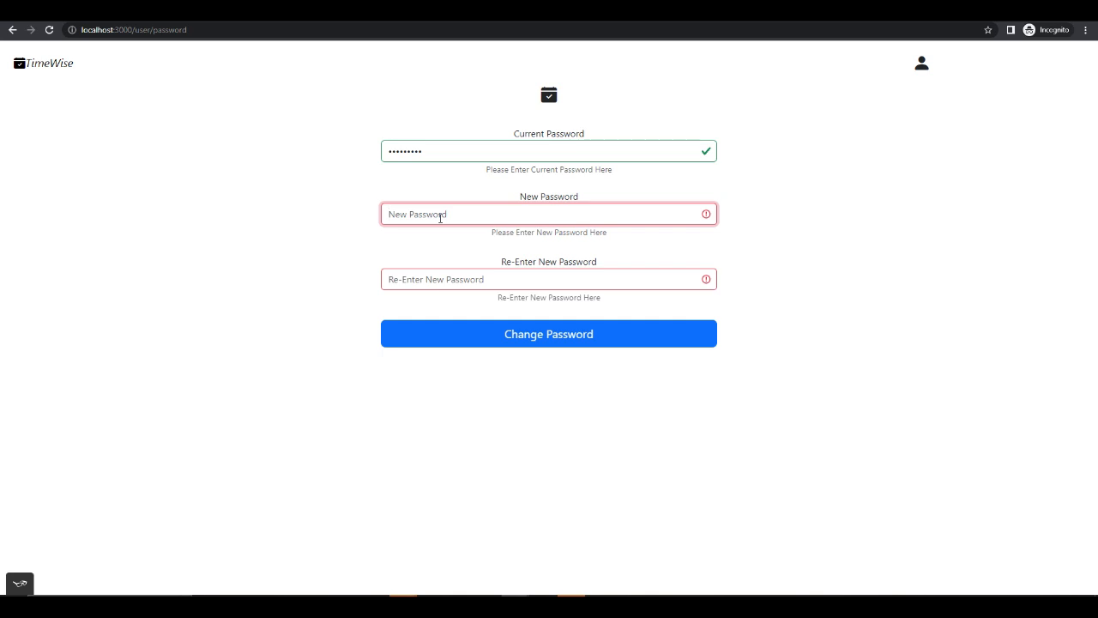
- Enter the new account password in the New Password field, replacing the first partial entry
{"action": "type", "text": "pass"}
{"action": "left_click_drag", "start_coordinate": [468, 220], "coordinate": [318, 214]}
{"action": "type", "text": "••"}
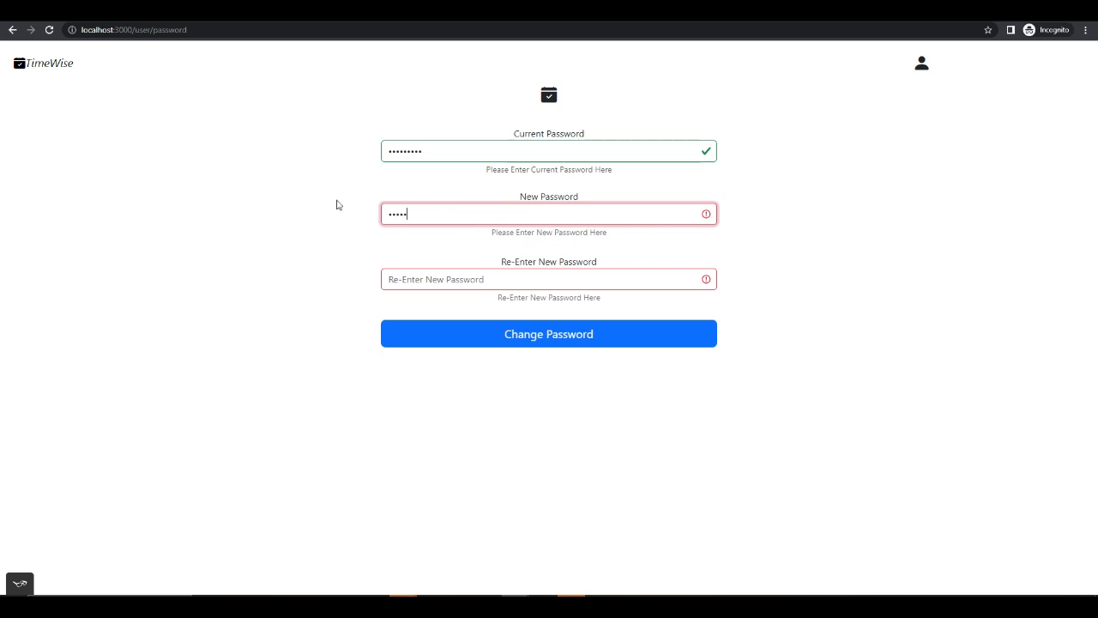
{"action": "type", "text": "1"}
- Try to submit the password change with a non-matching entry in the Re-Enter New Password field
{"action": "left_click", "coordinate": [461, 278]}
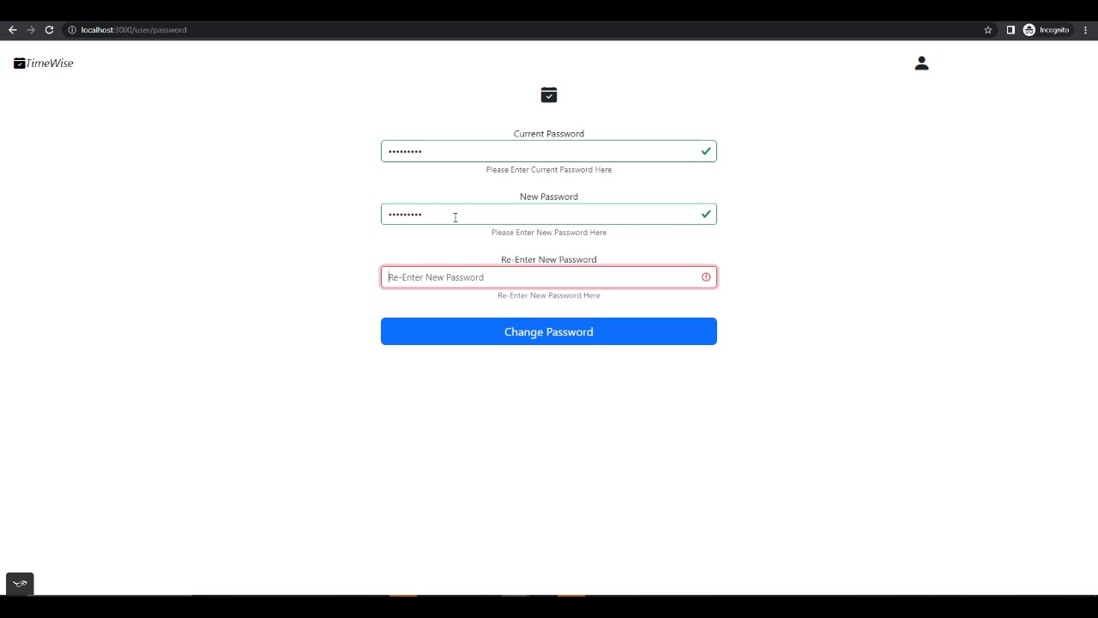
{"action": "type", "text": "11"}
{"action": "key", "text": "BackSpace"}
{"action": "type", "text": "2"}
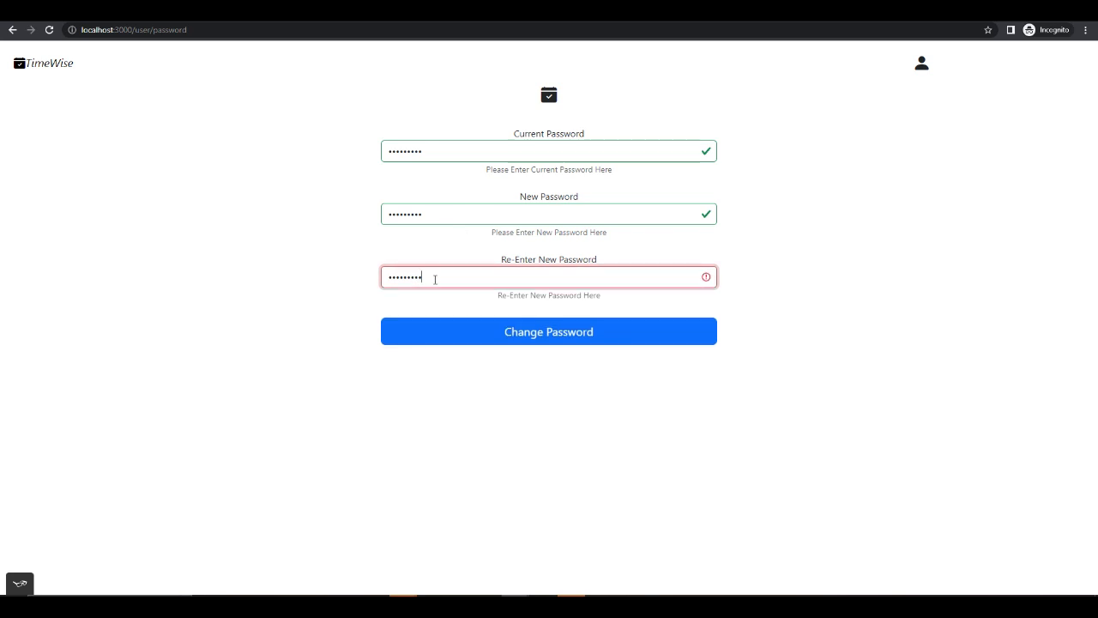
{"action": "left_click", "coordinate": [473, 336]}
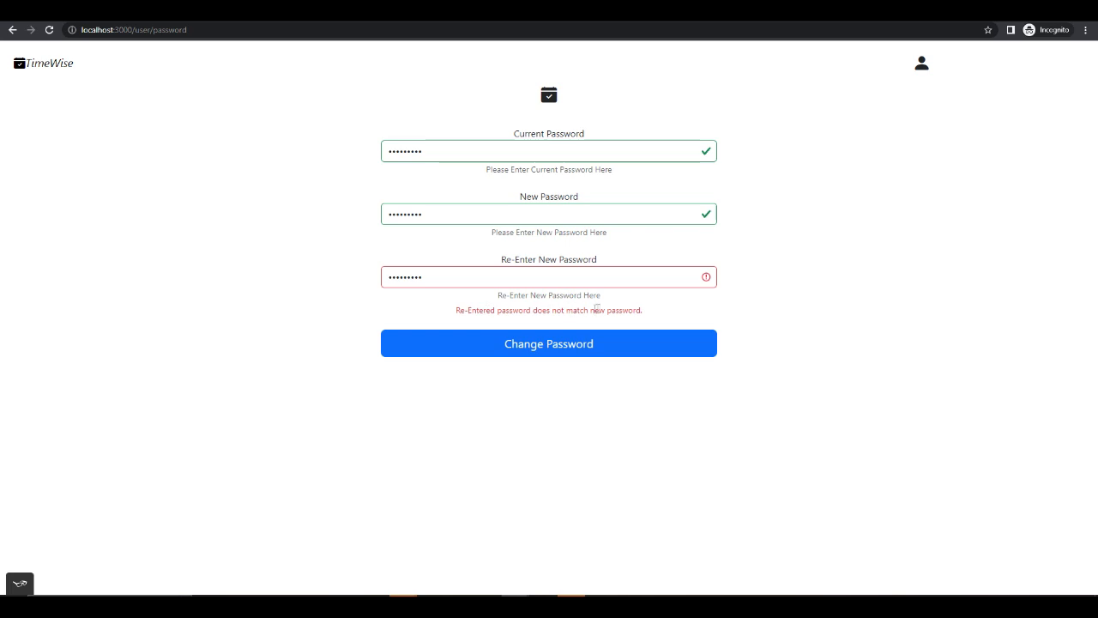
- Add more characters to the re-entered new password and try to submit the password change again
{"action": "left_click_drag", "start_coordinate": [431, 279], "coordinate": [299, 281]}
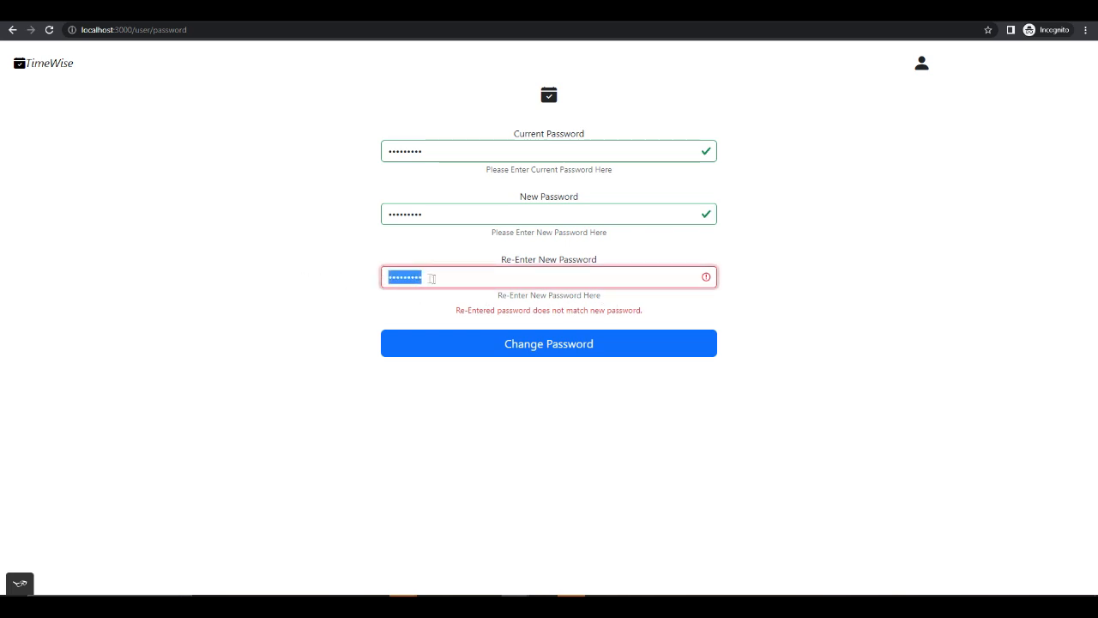
{"action": "left_click", "coordinate": [439, 278]}
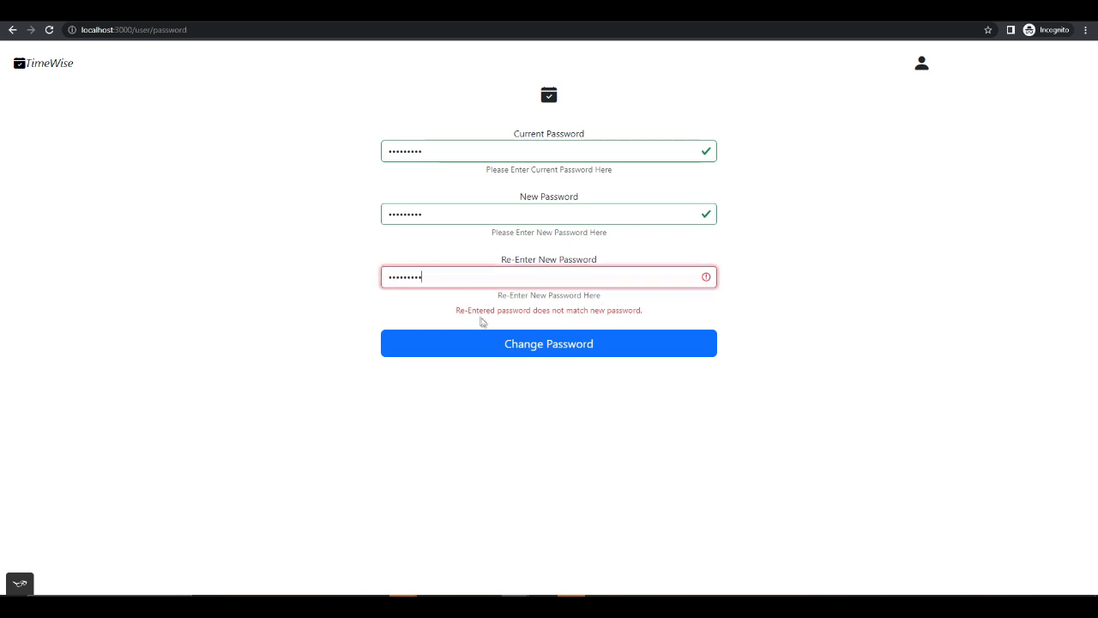
{"action": "type", "text": "********"}
{"action": "left_click", "coordinate": [517, 346]}
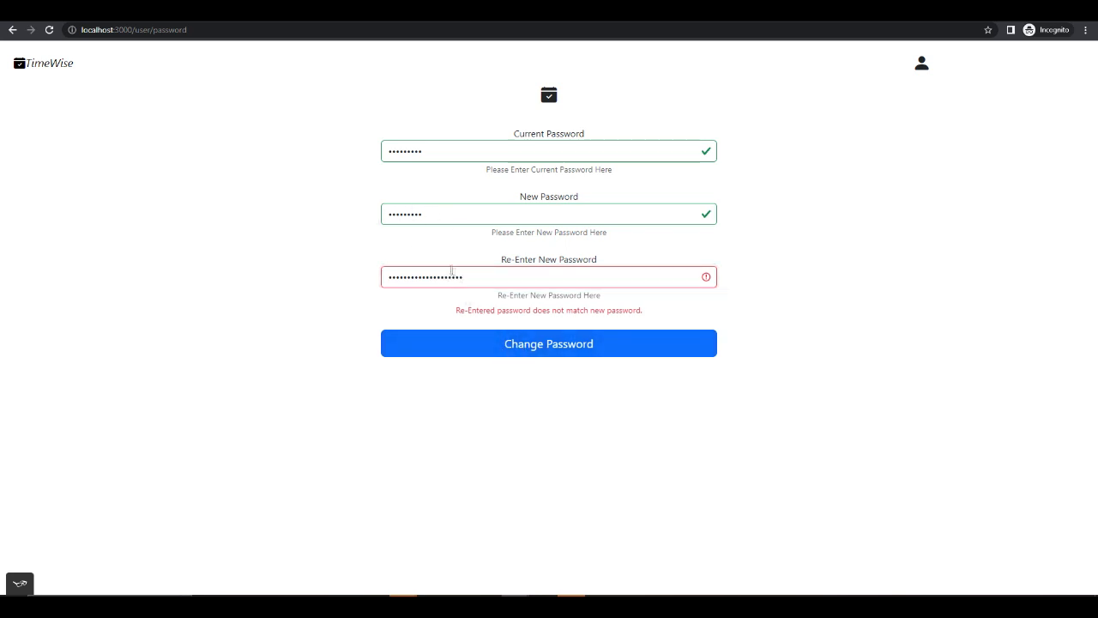
- Replace the re-entered password with one matching the new password and submit the password change
{"action": "left_click_drag", "start_coordinate": [477, 278], "coordinate": [253, 280]}
{"action": "type", "text": "****"}
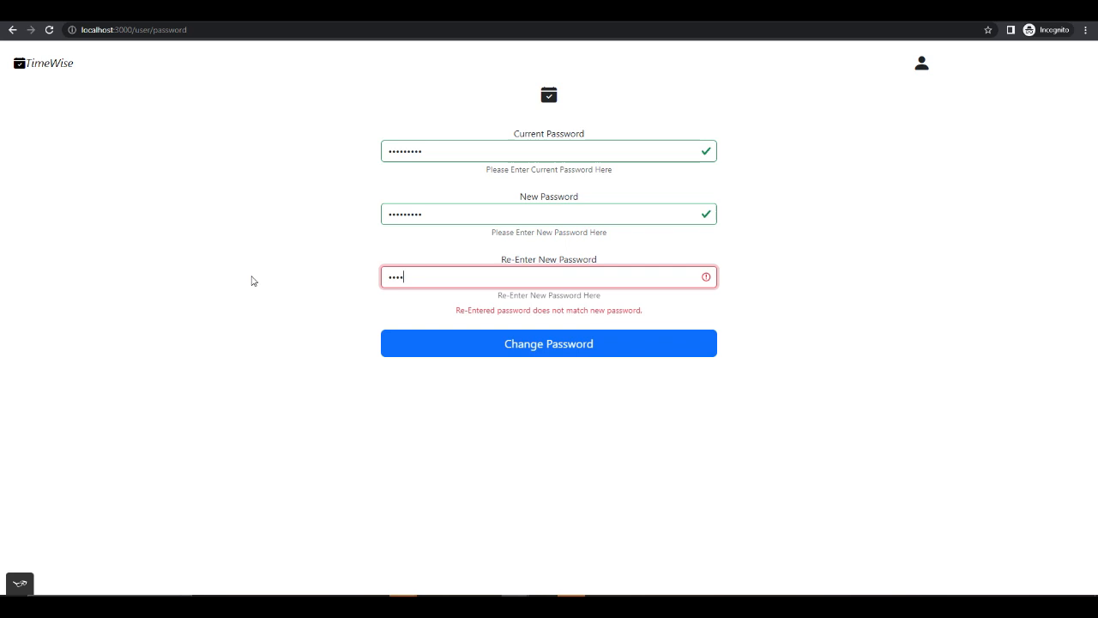
{"action": "type", "text": "*****"}
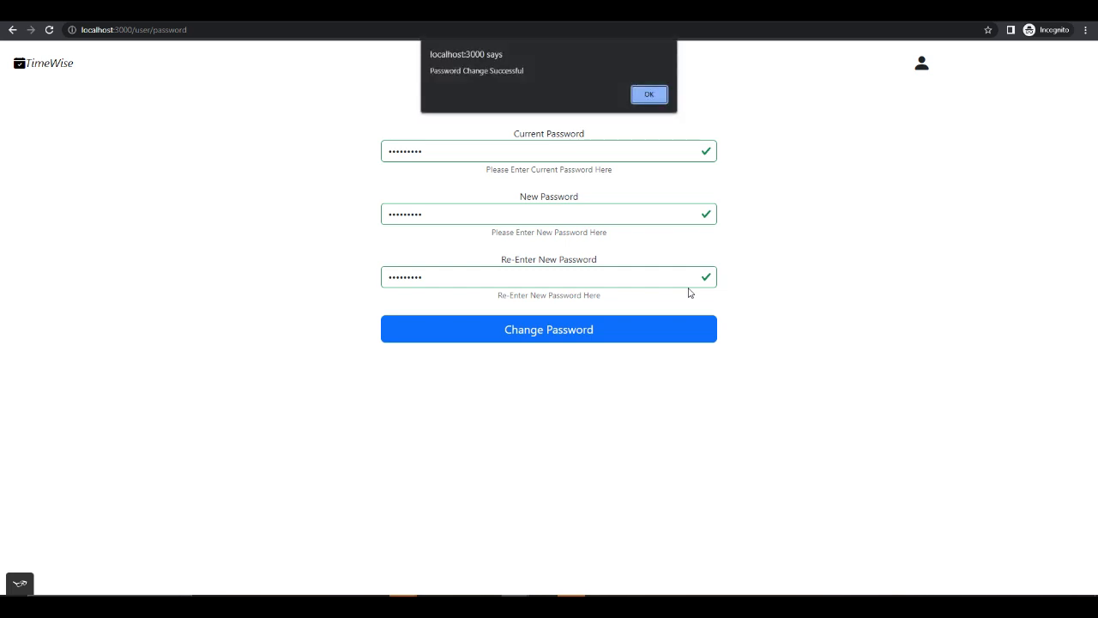
{"action": "left_click", "coordinate": [648, 94]}
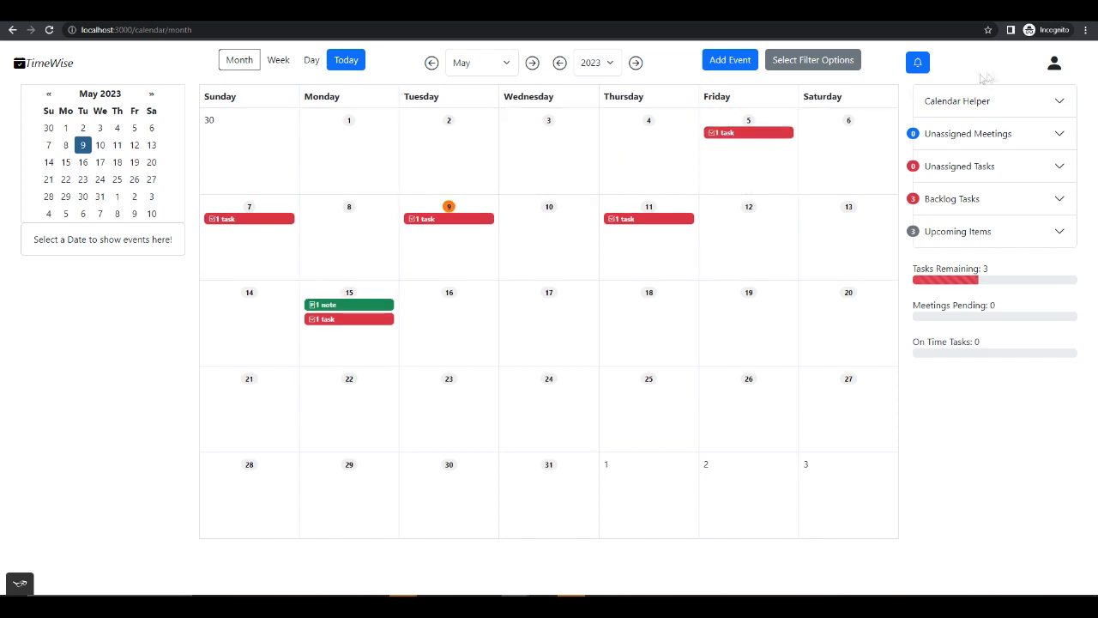
- Open the user profile for editing and review its first name and last name fields
{"action": "left_click", "coordinate": [1054, 63]}
{"action": "left_click", "coordinate": [900, 101]}
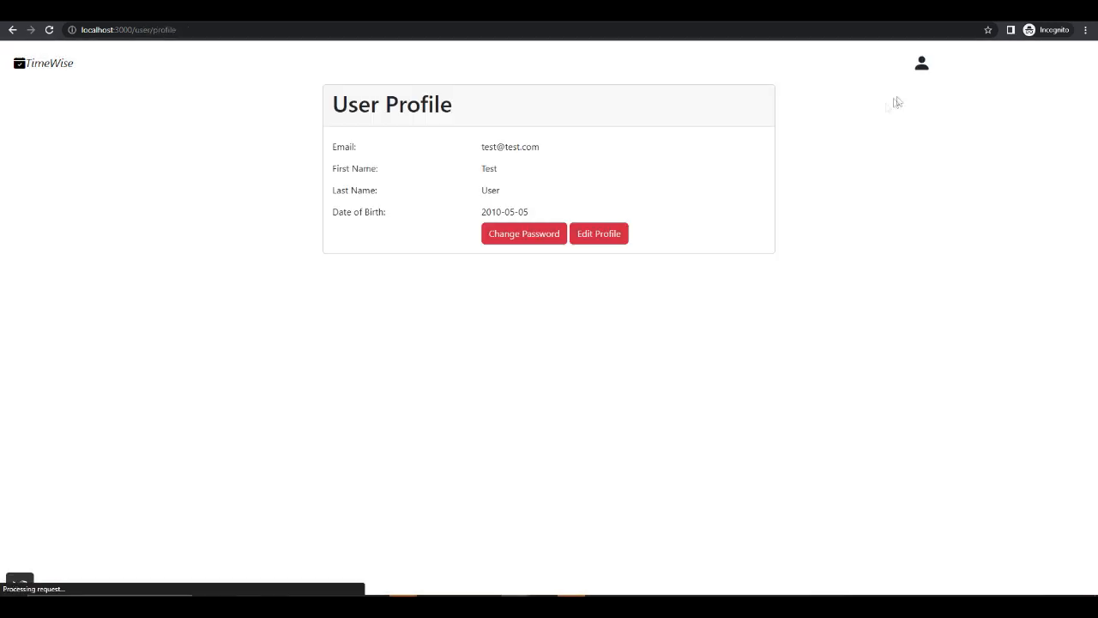
{"action": "left_click", "coordinate": [610, 240]}
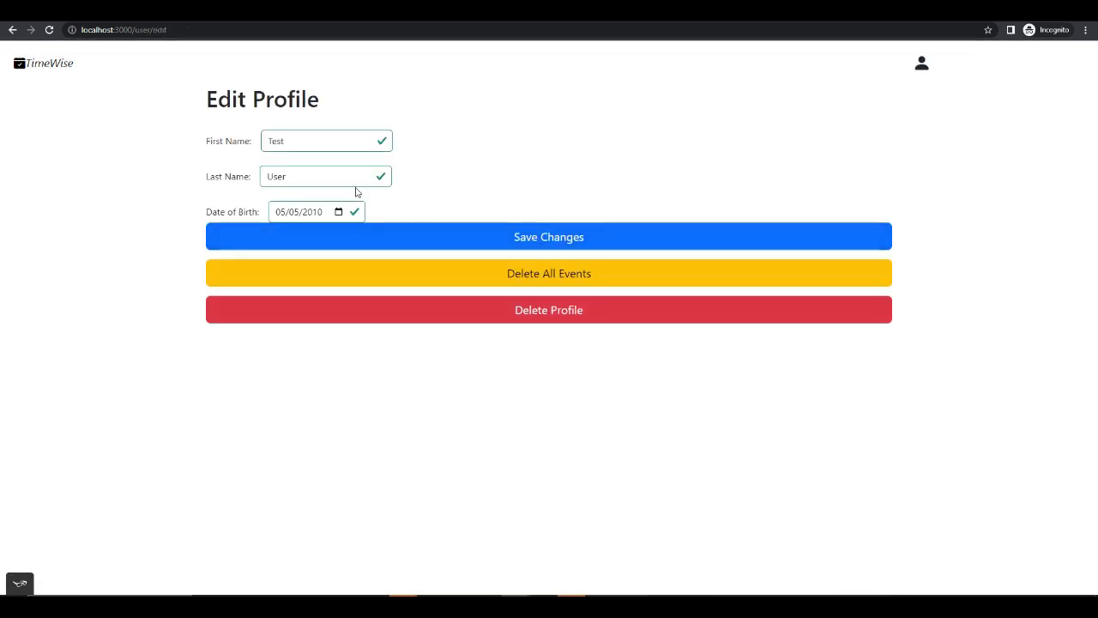
{"action": "left_click_drag", "start_coordinate": [321, 145], "coordinate": [176, 143]}
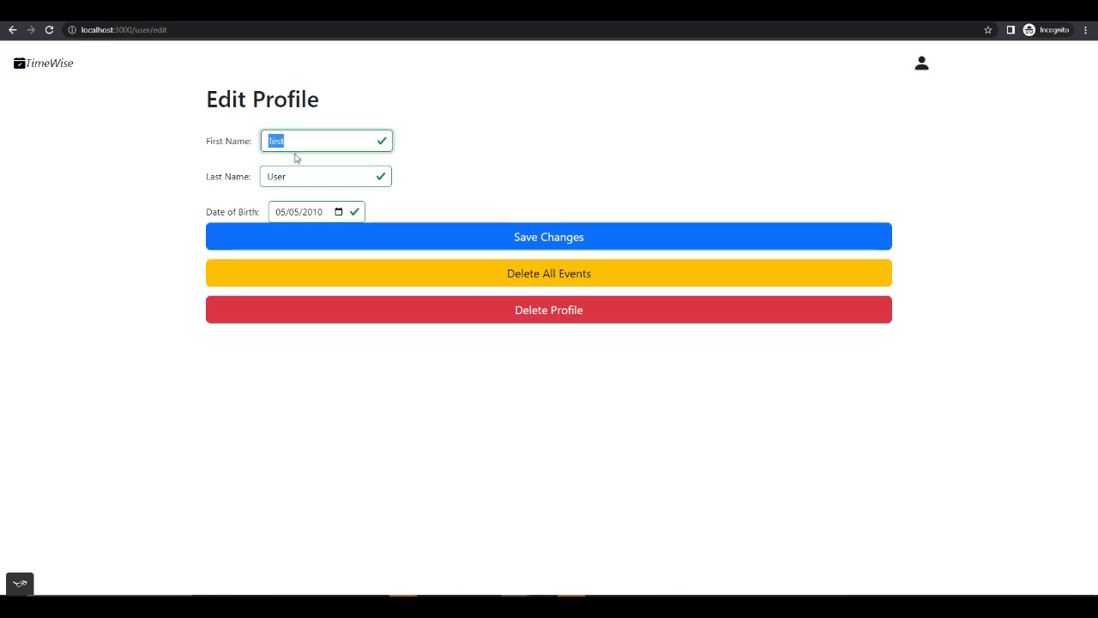
{"action": "left_click", "coordinate": [320, 178]}
{"action": "left_click", "coordinate": [461, 190]}
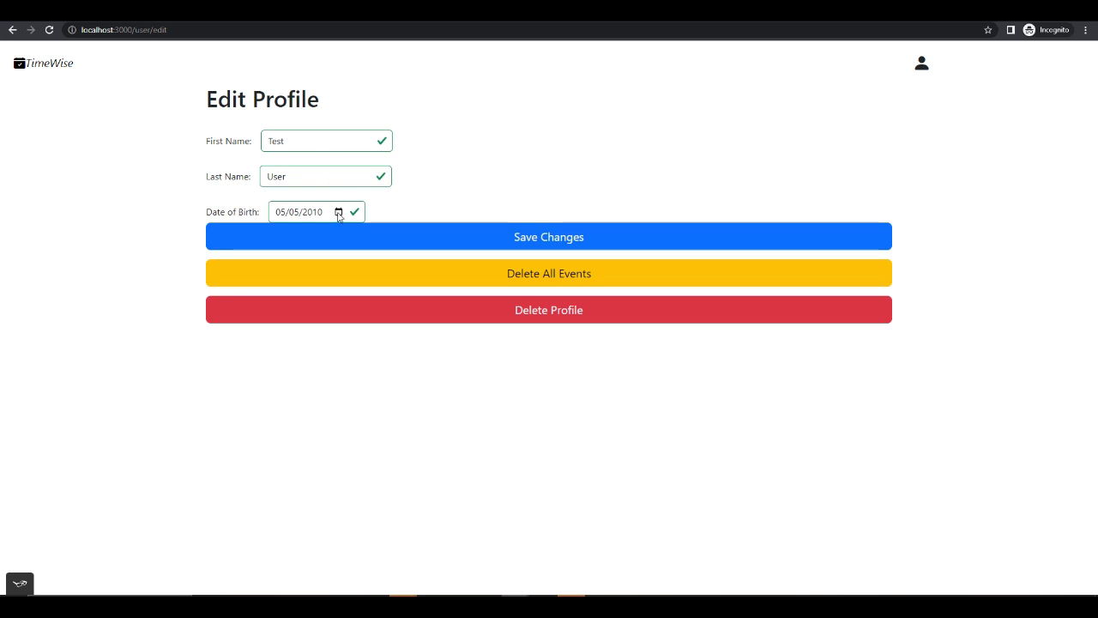
- Try to save the profile with an empty first name, and again with an invalid one containing a digit
{"action": "double_click", "coordinate": [311, 137]}
{"action": "key", "text": "BackSpace"}
{"action": "left_click", "coordinate": [424, 237]}
{"action": "left_click", "coordinate": [303, 141]}
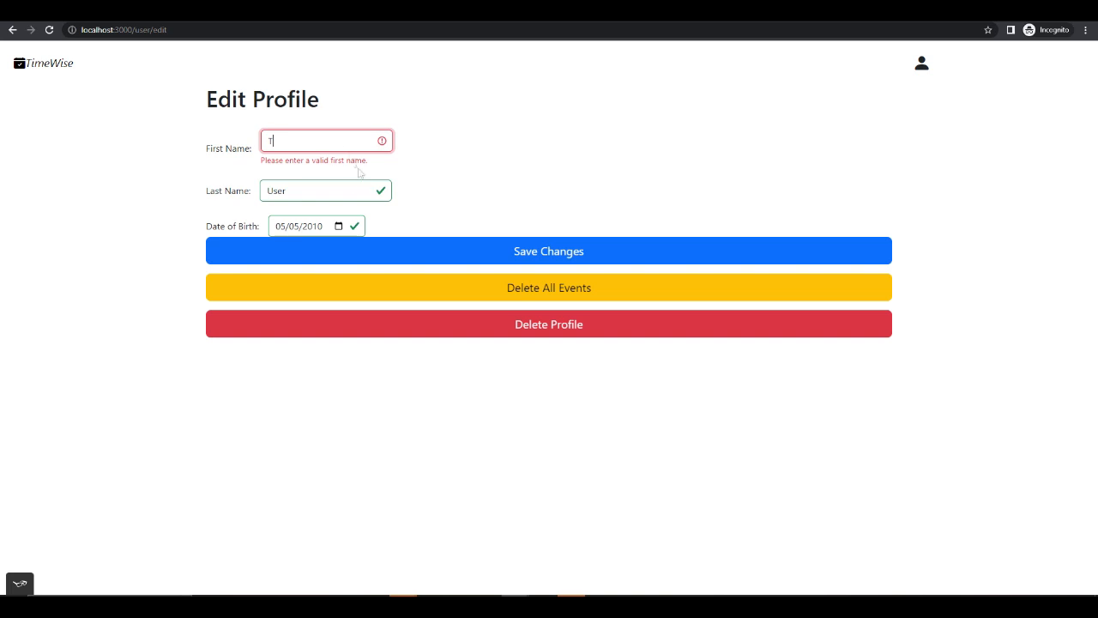
{"action": "key", "text": "BackSpace"}
{"action": "type", "text": "3ad"}
{"action": "left_click", "coordinate": [420, 249]}
- Re-enter the original first name and reselect the same date of birth in the profile form
{"action": "key", "text": "BackSpace"}
{"action": "type", "text": "Test"}
{"action": "left_click", "coordinate": [338, 226]}
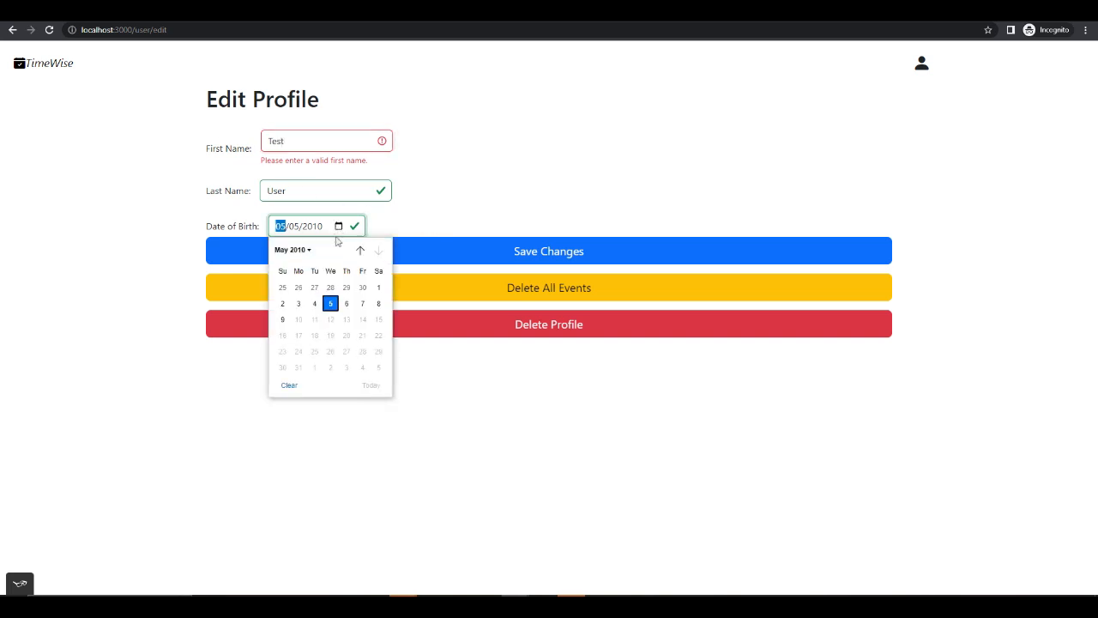
{"action": "left_click", "coordinate": [331, 307]}
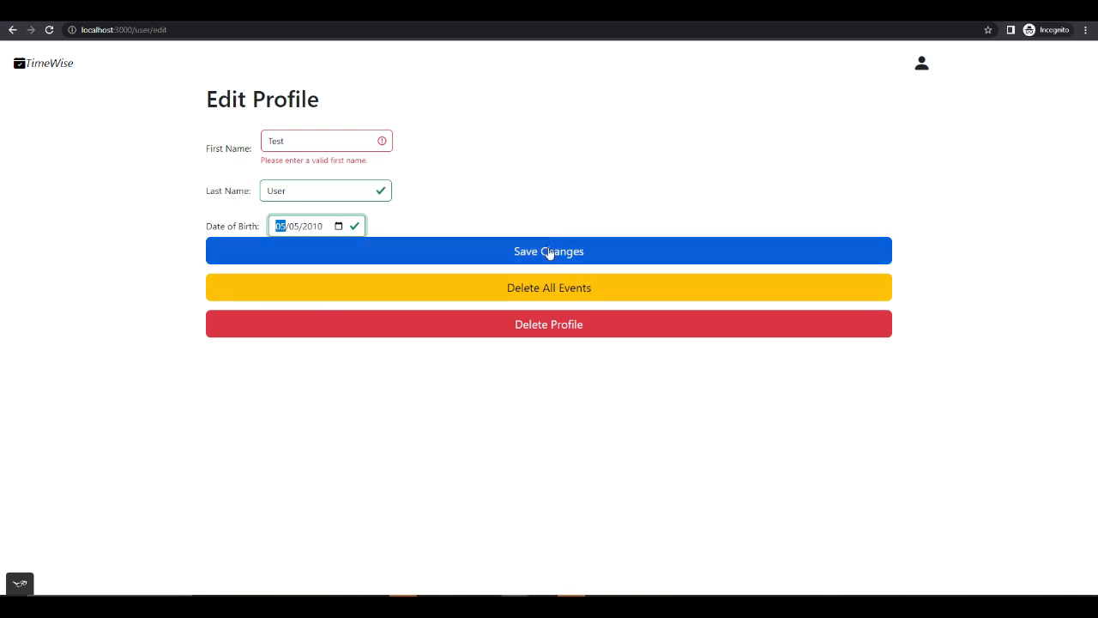
- Replace the profile's first name with a different one, save the changes, and check the names on the profile page
{"action": "left_click_drag", "start_coordinate": [341, 145], "coordinate": [226, 146]}
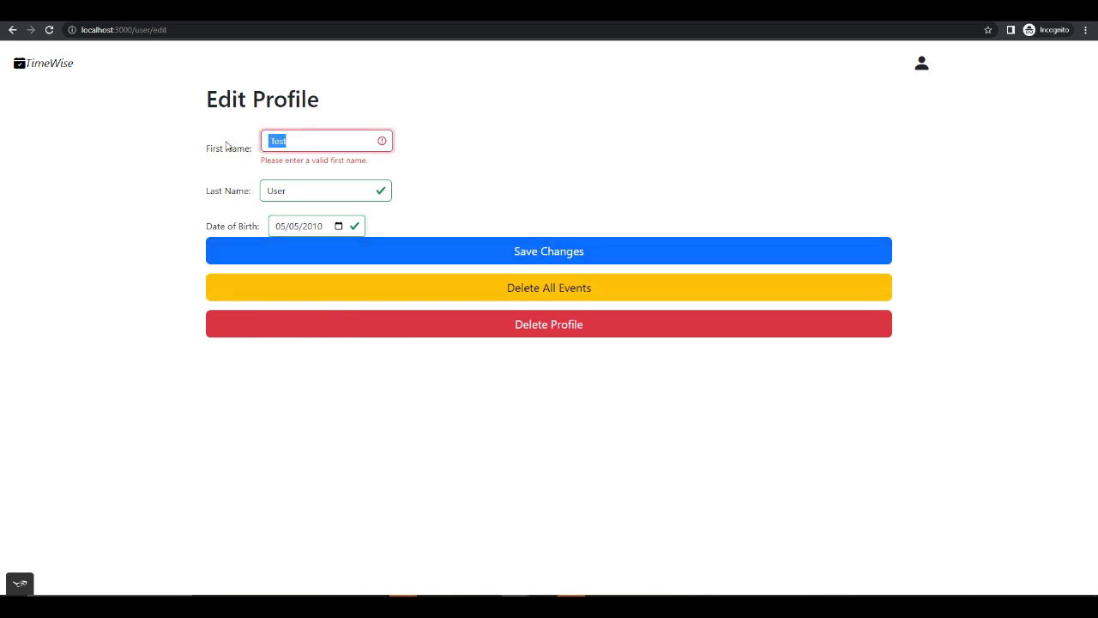
{"action": "type", "text": "T"}
{"action": "left_click_drag", "start_coordinate": [333, 141], "coordinate": [237, 145]}
{"action": "type", "text": "Sample"}
{"action": "left_click", "coordinate": [549, 254]}
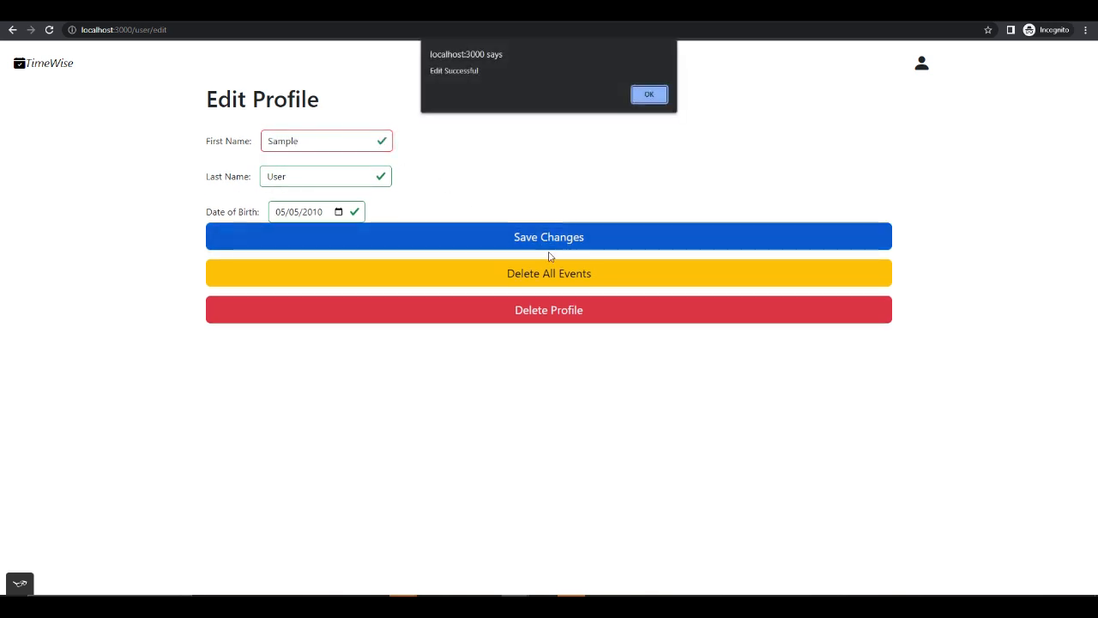
{"action": "left_click", "coordinate": [650, 96]}
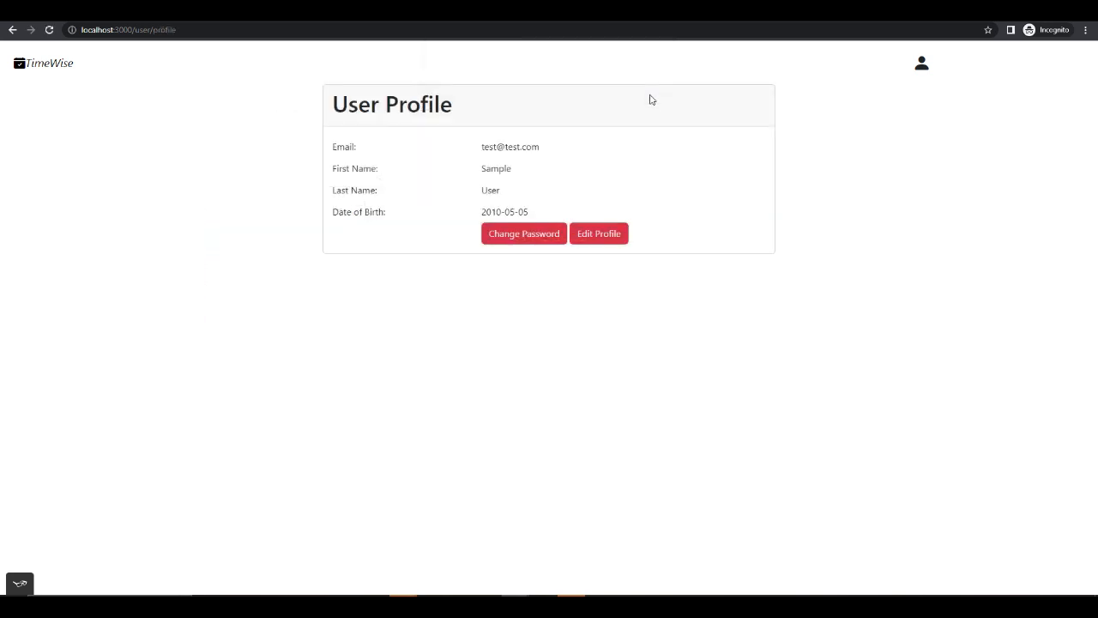
{"action": "left_click_drag", "start_coordinate": [519, 168], "coordinate": [470, 172]}
{"action": "double_click", "coordinate": [500, 190]}
{"action": "left_click", "coordinate": [515, 174]}
- Delete all of the account's events through profile editing and return to the month calendar
{"action": "left_click", "coordinate": [605, 238]}
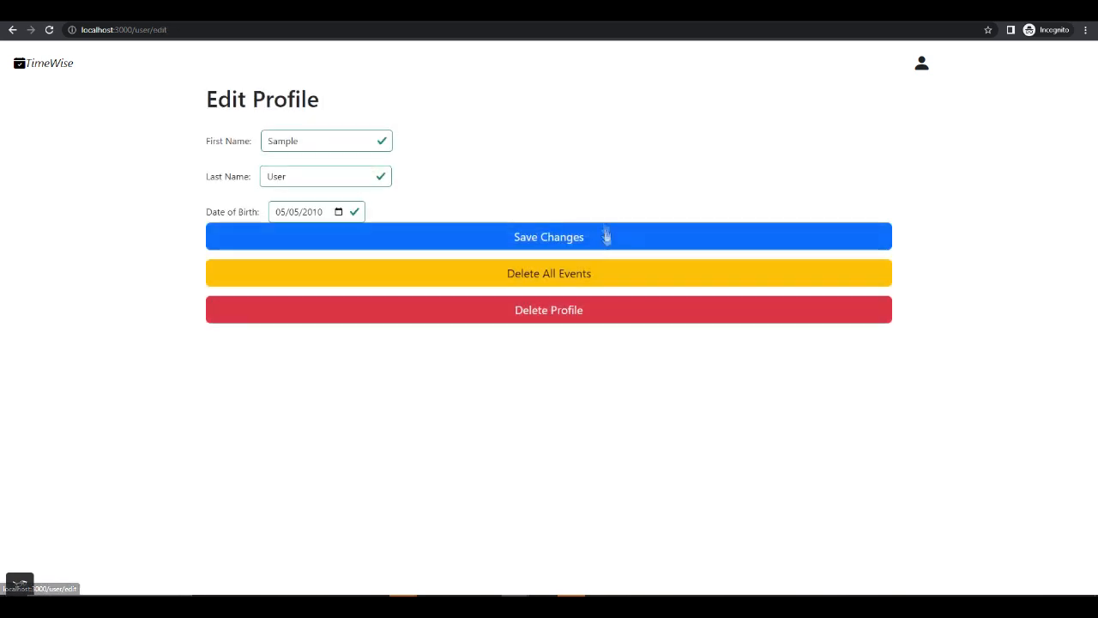
{"action": "left_click", "coordinate": [560, 277]}
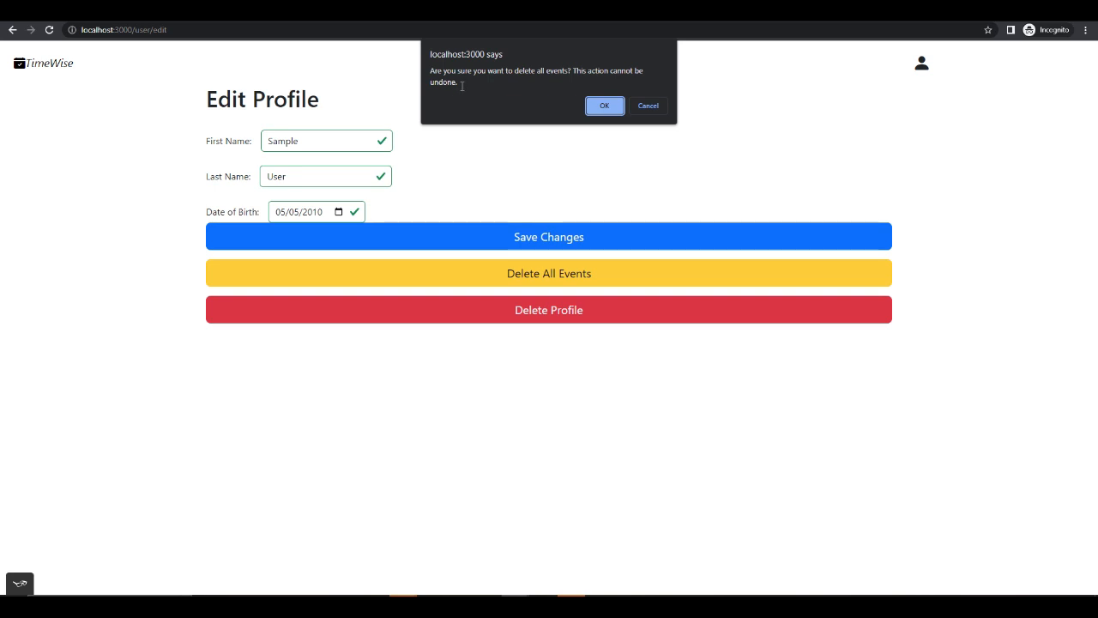
{"action": "left_click", "coordinate": [605, 107]}
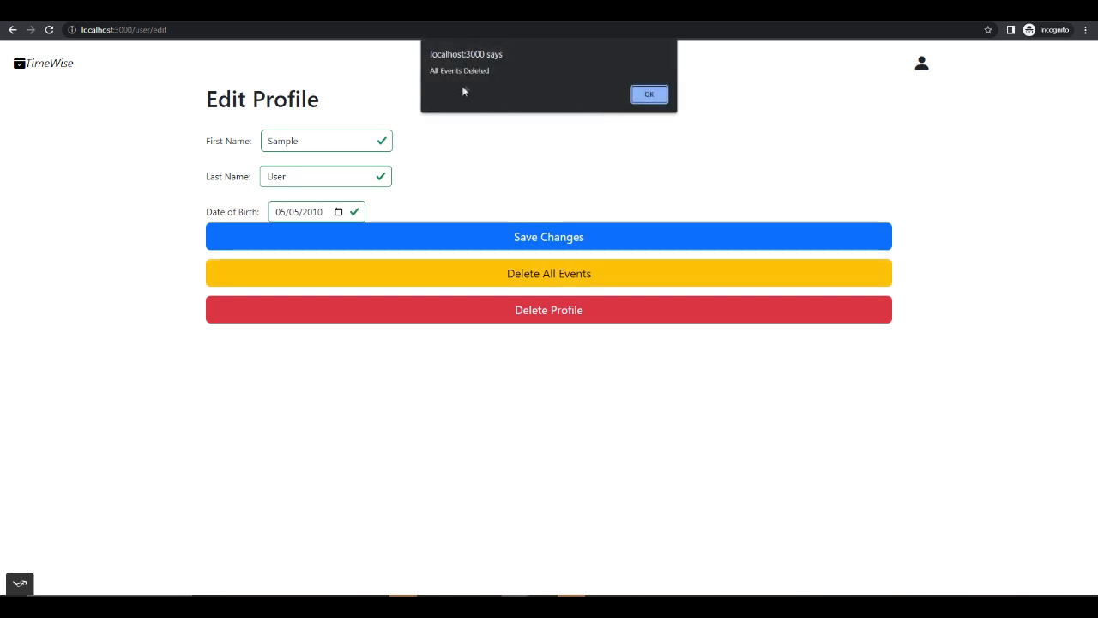
{"action": "left_click", "coordinate": [651, 96]}
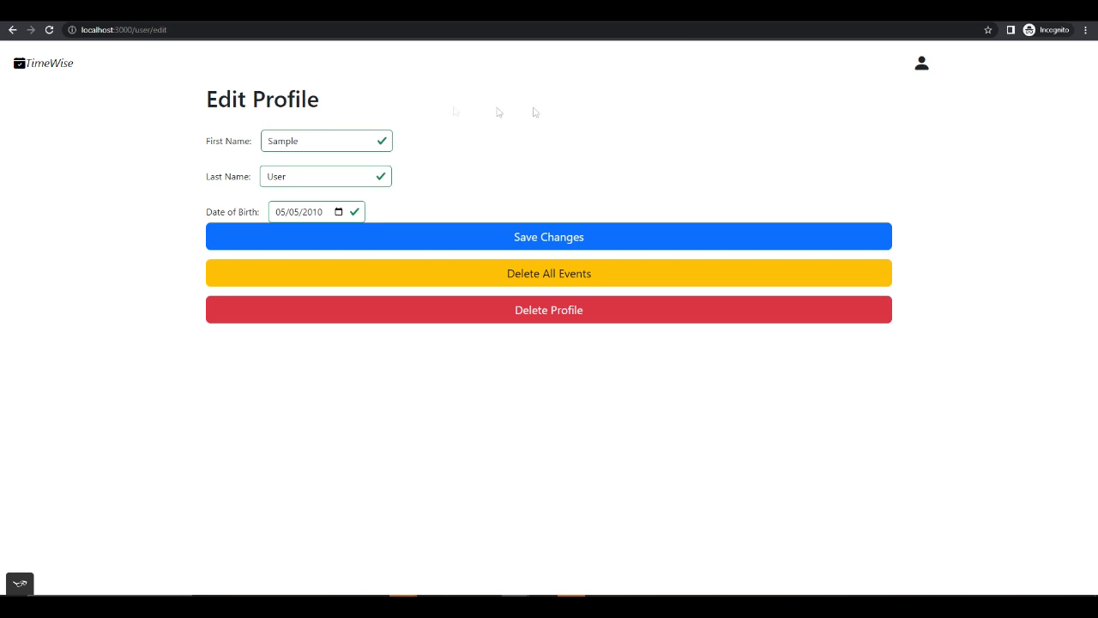
{"action": "left_click", "coordinate": [43, 66]}
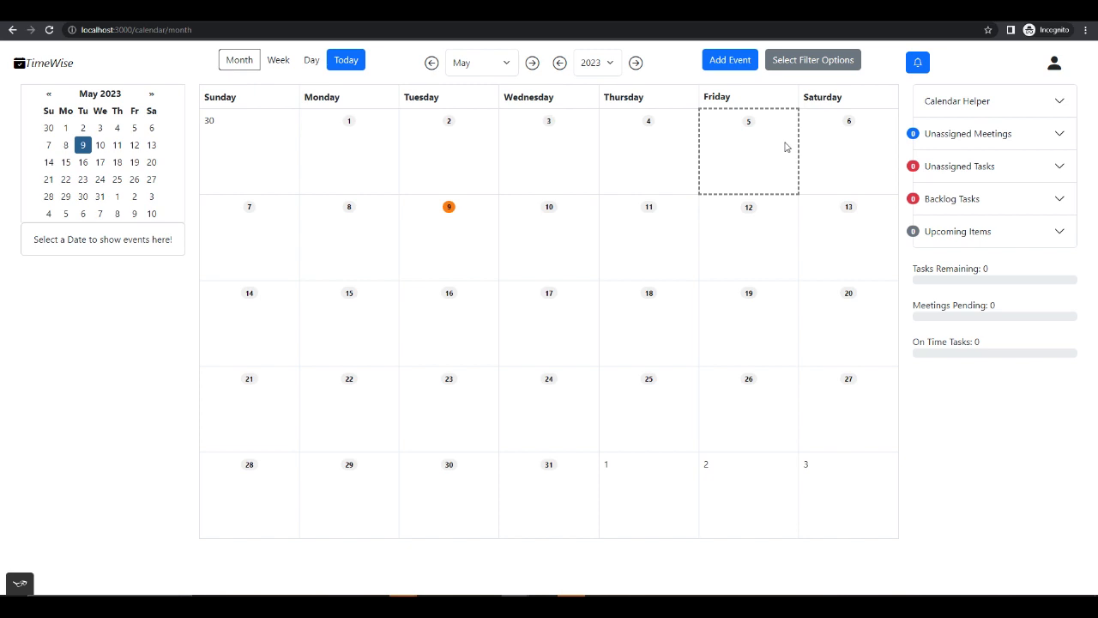
- Examine the Upcoming Items, Backlog Tasks, Unassigned Tasks and Unassigned Meetings lists beside the month calendar
{"action": "left_click", "coordinate": [1043, 243]}
{"action": "left_click", "coordinate": [1045, 243]}
{"action": "left_click", "coordinate": [1047, 198]}
{"action": "left_click", "coordinate": [1051, 167]}
{"action": "left_click", "coordinate": [1052, 136]}
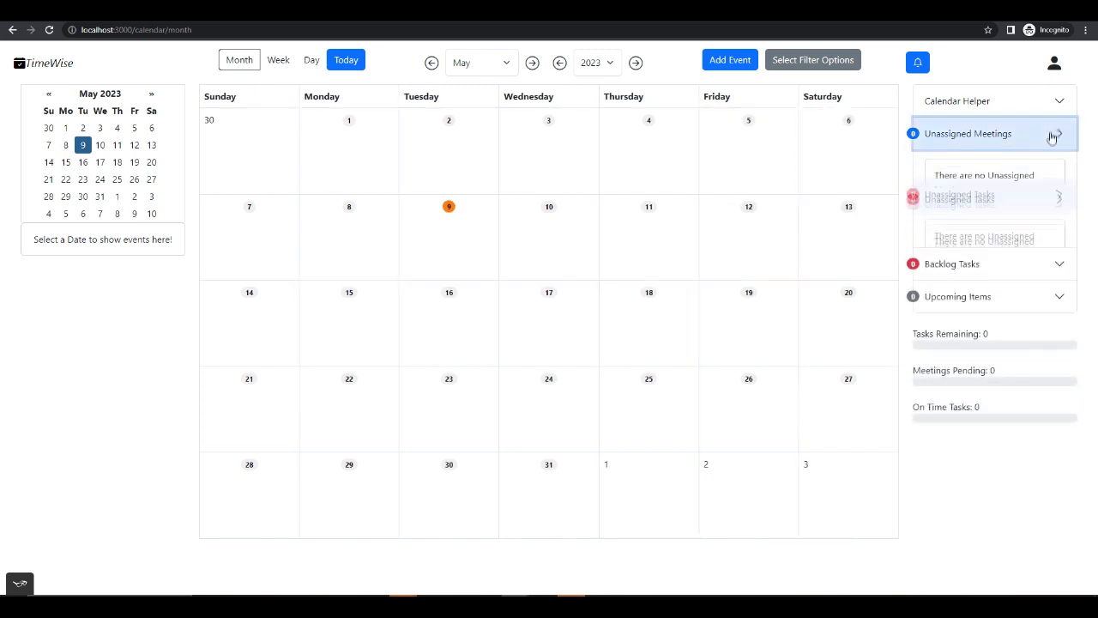
{"action": "left_click", "coordinate": [1054, 134]}
- Delete the user profile from profile editing, confirm the deletion and logout, and go back to the login page
{"action": "left_click", "coordinate": [1054, 64]}
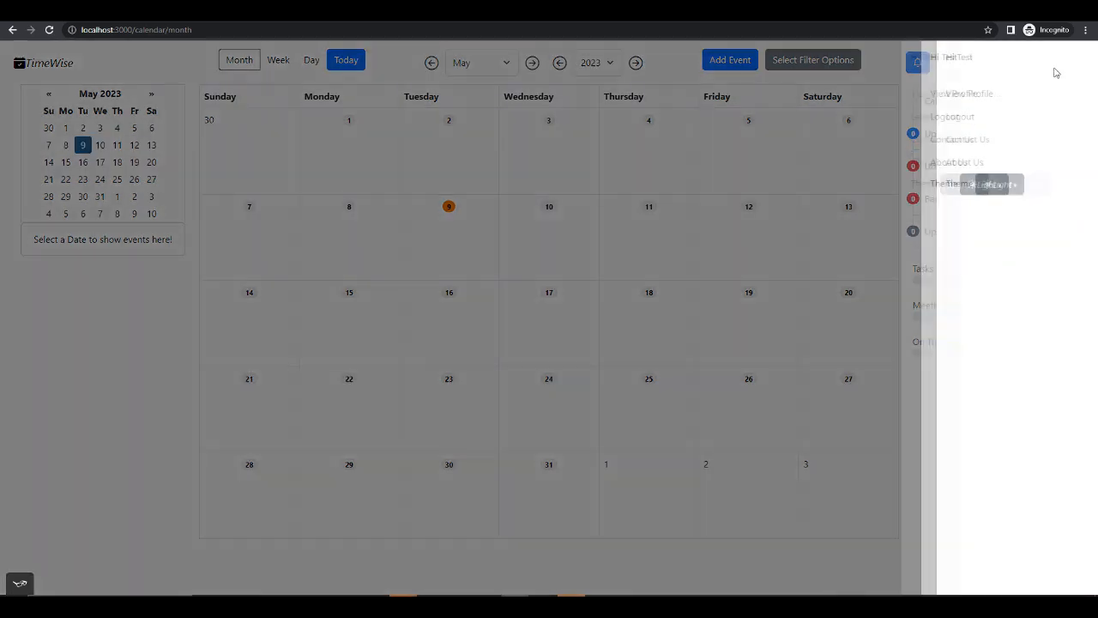
{"action": "left_click", "coordinate": [898, 102]}
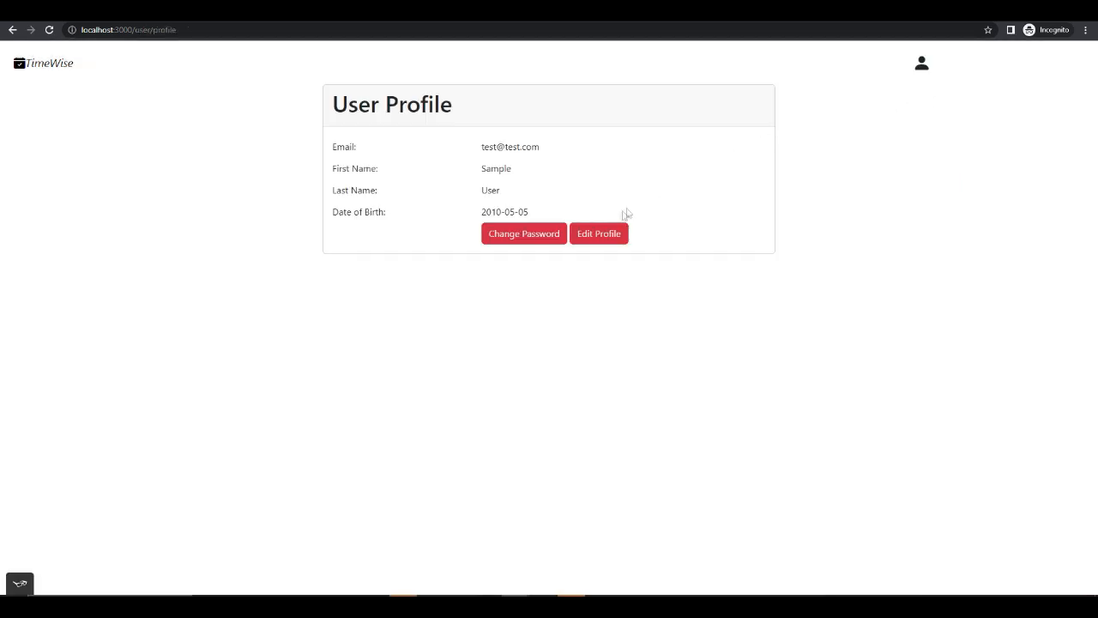
{"action": "left_click", "coordinate": [603, 237]}
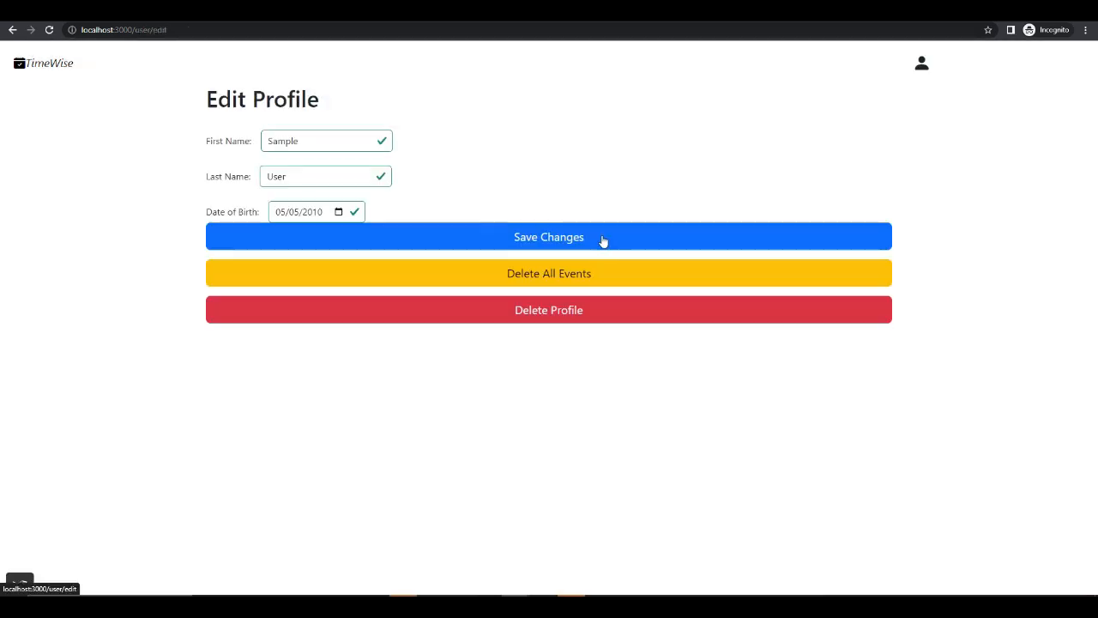
{"action": "left_click", "coordinate": [572, 308]}
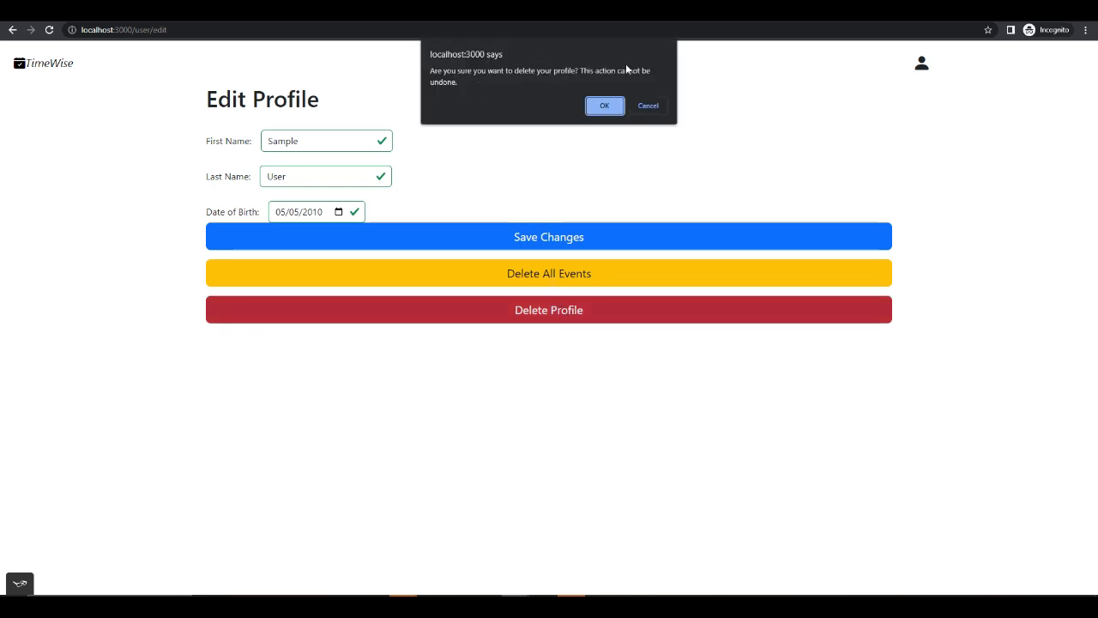
{"action": "left_click", "coordinate": [604, 106]}
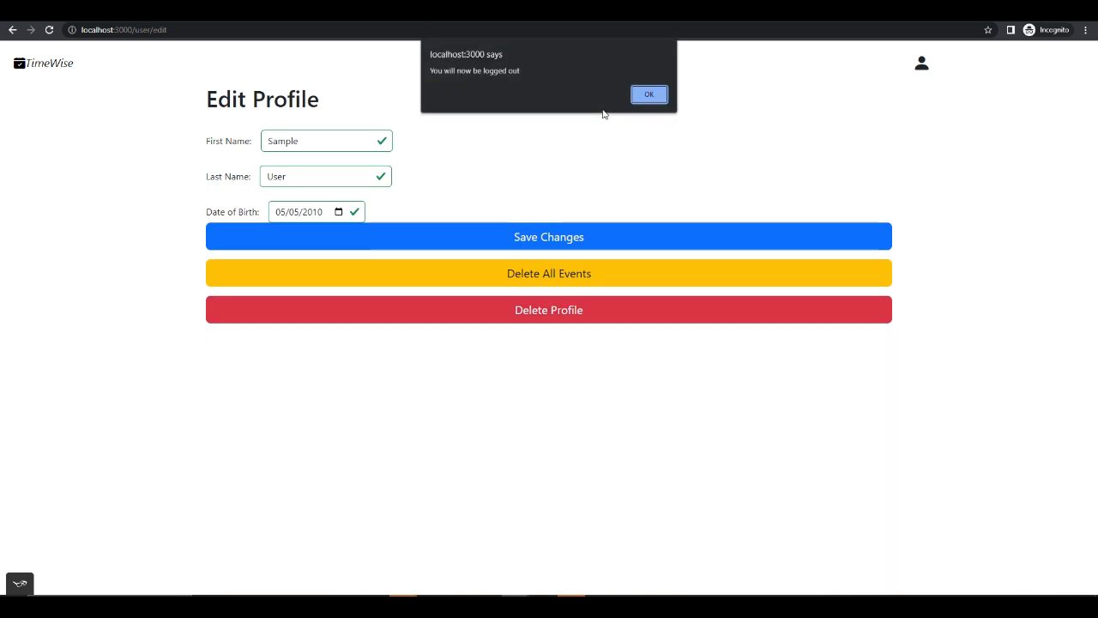
{"action": "left_click", "coordinate": [658, 100]}
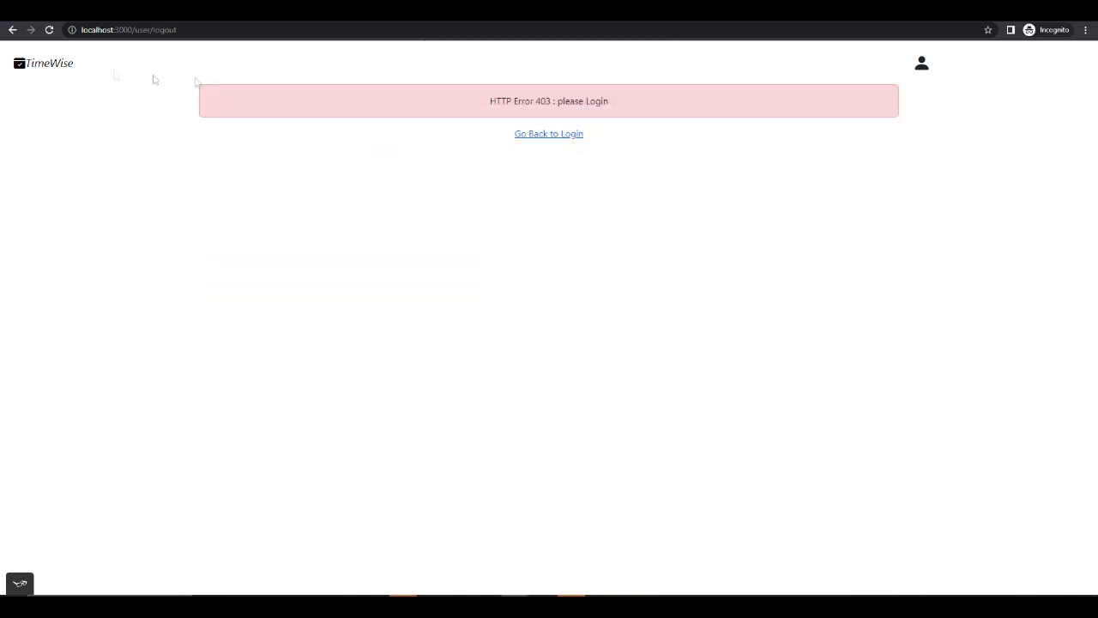
{"action": "left_click", "coordinate": [548, 135]}
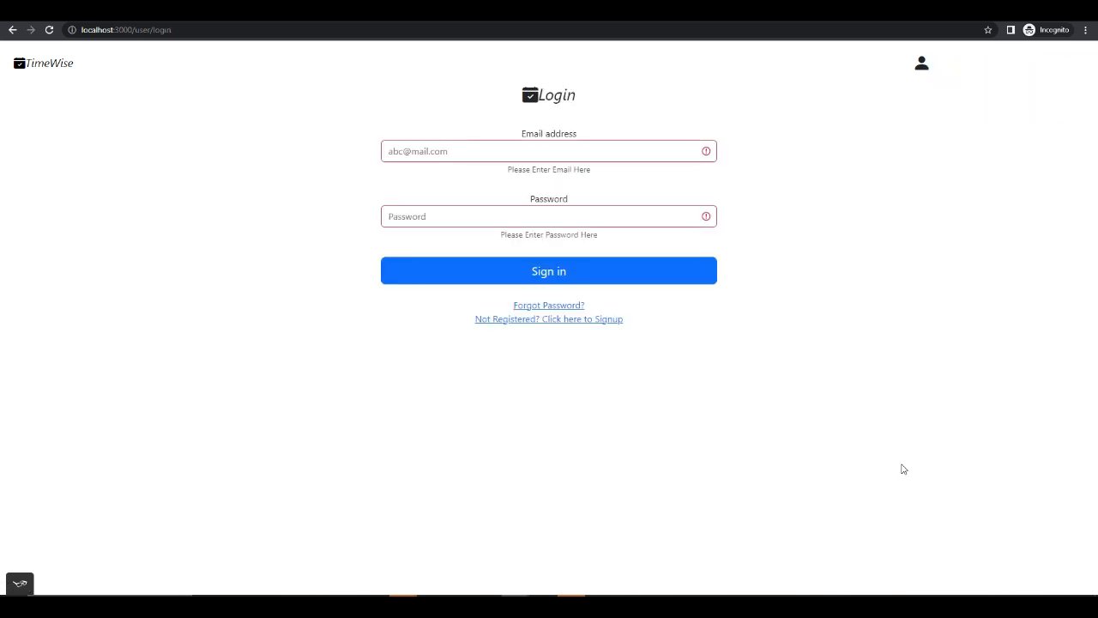
- Sign in with the sample account's saved e-mail address and its password
{"action": "left_click", "coordinate": [424, 150]}
{"action": "left_click", "coordinate": [314, 176]}
{"action": "left_click", "coordinate": [435, 154]}
{"action": "left_click", "coordinate": [296, 163]}
{"action": "left_click", "coordinate": [417, 151]}
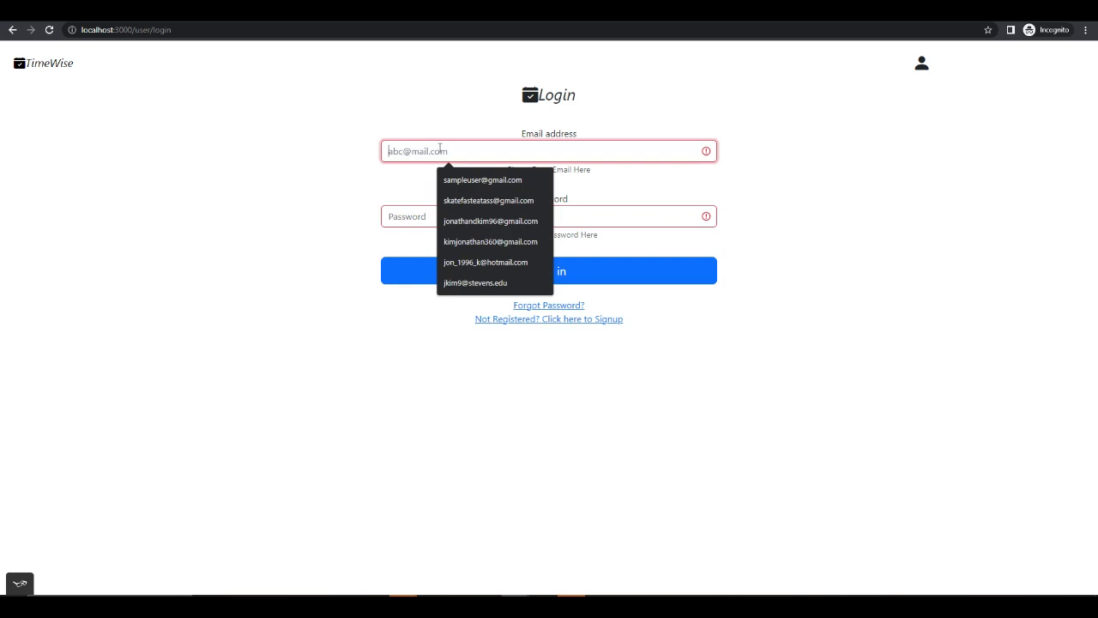
{"action": "left_click", "coordinate": [454, 183]}
{"action": "left_click", "coordinate": [413, 215]}
{"action": "key", "text": "ctrl+v"}
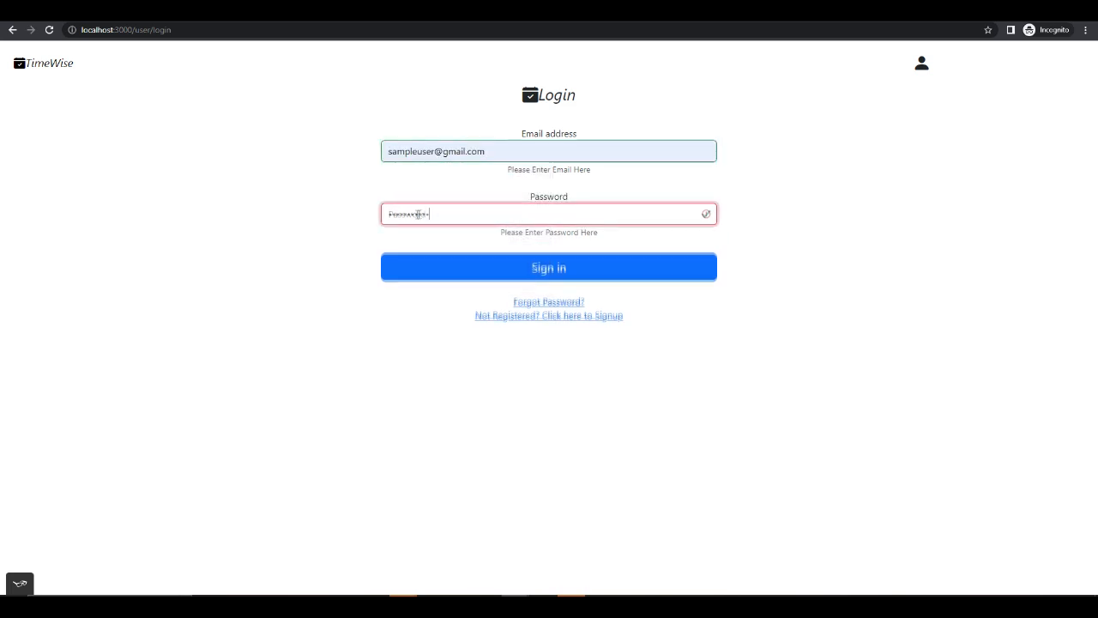
{"action": "left_click", "coordinate": [453, 273]}
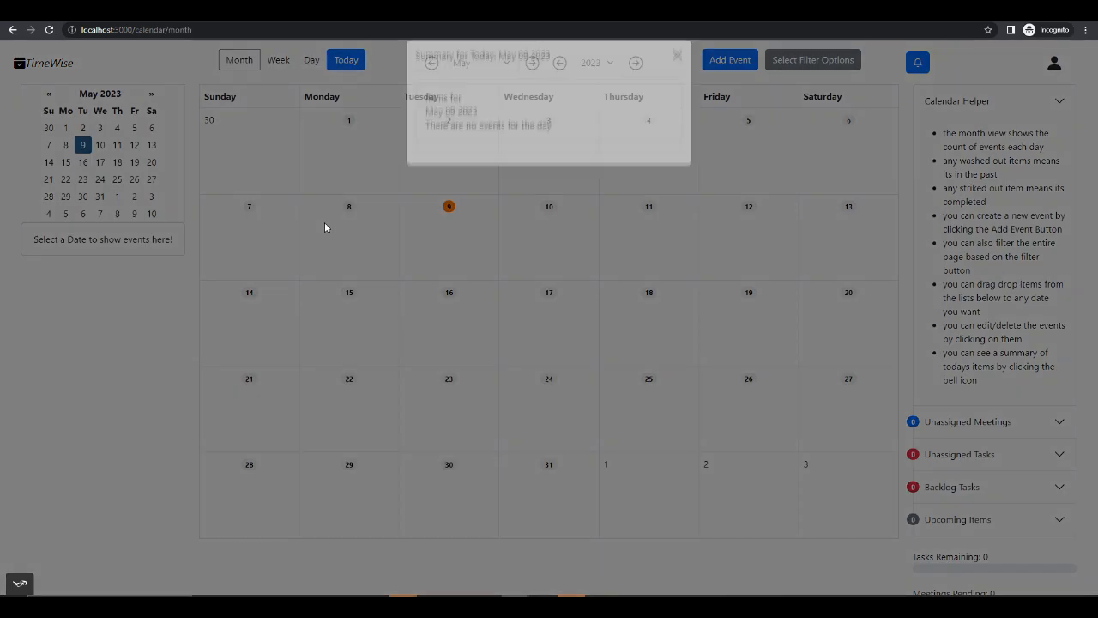
- Dismiss the daily summary and the event picker, and show the calendar in day view
{"action": "left_click", "coordinate": [677, 74]}
{"action": "left_click", "coordinate": [612, 124]}
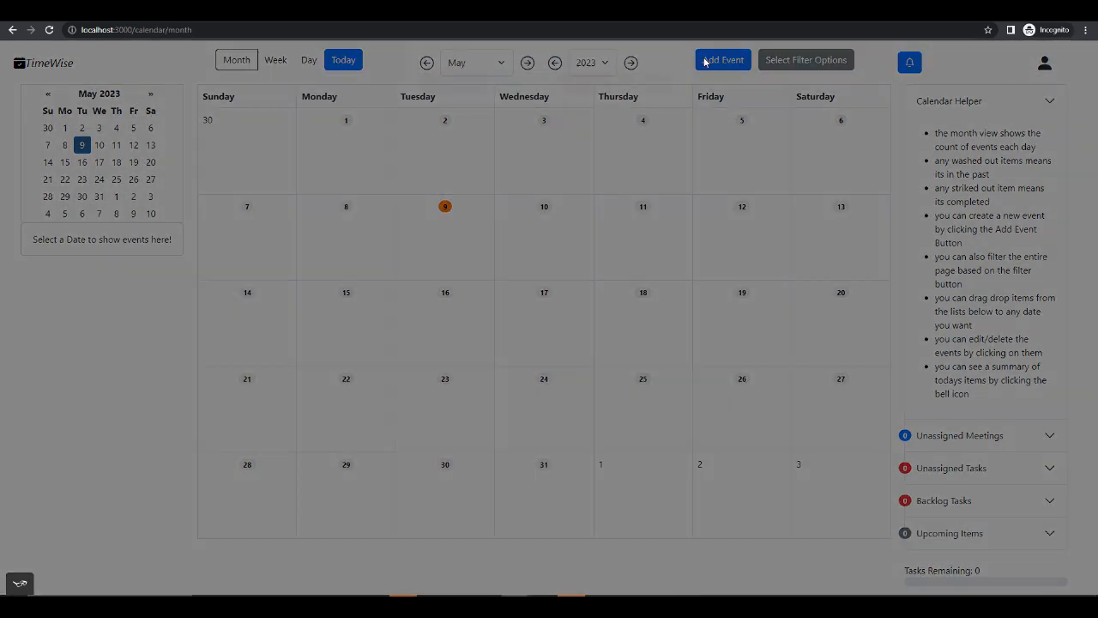
{"action": "left_click", "coordinate": [677, 74]}
{"action": "left_click", "coordinate": [309, 60]}
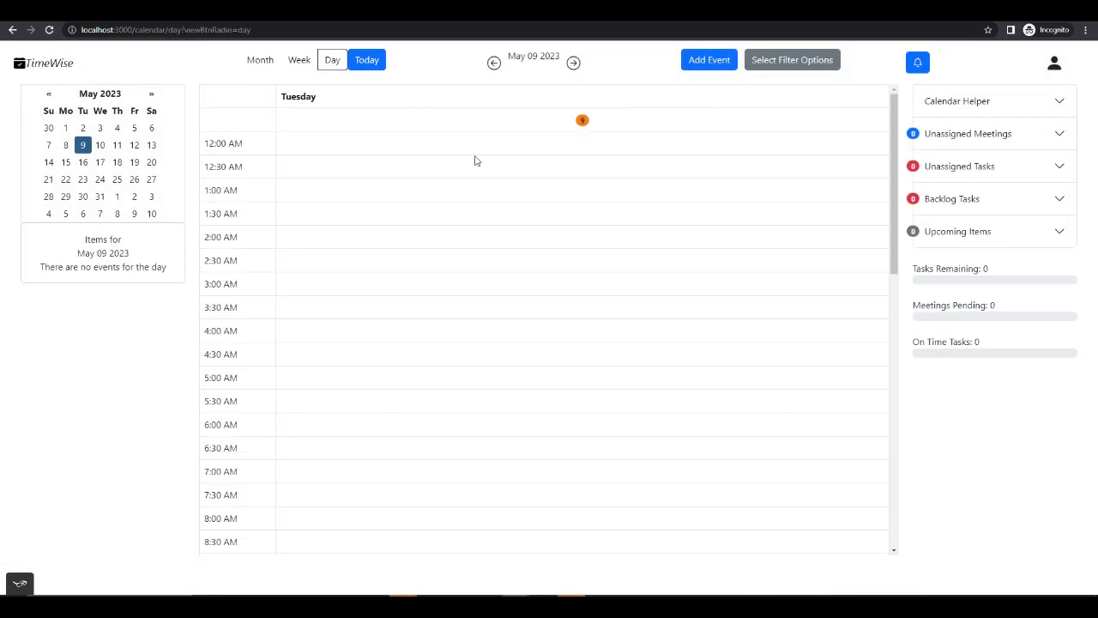
- Switch to Visual Studio Code, set the cron schedule in app.js to "*/1 * * * *" and save the file
{"action": "left_click", "coordinate": [706, 604]}
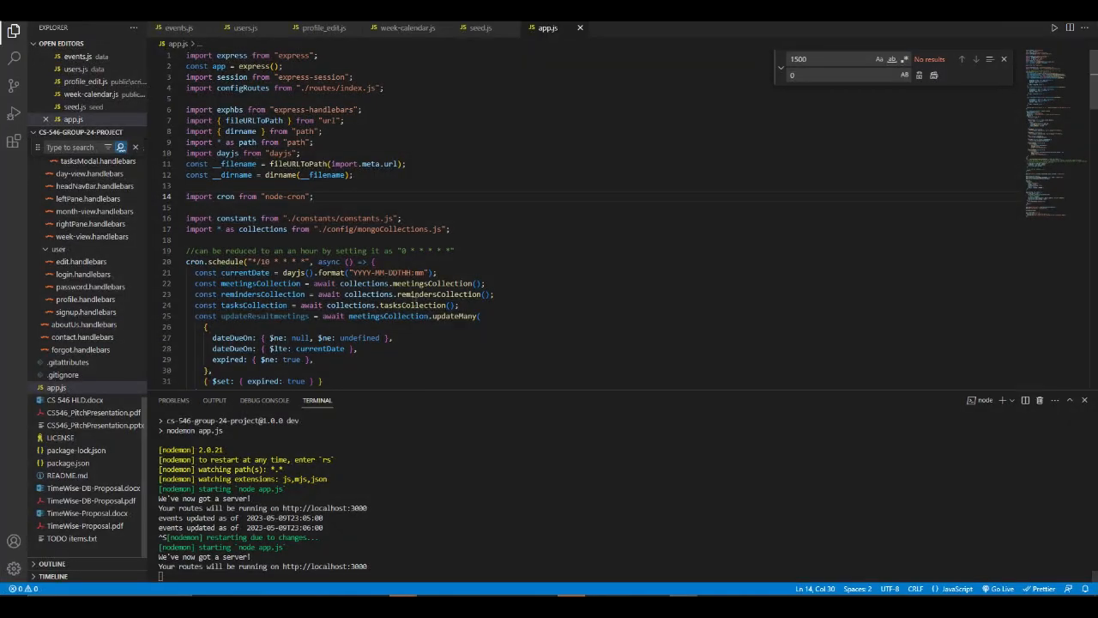
{"action": "left_click", "coordinate": [271, 262]}
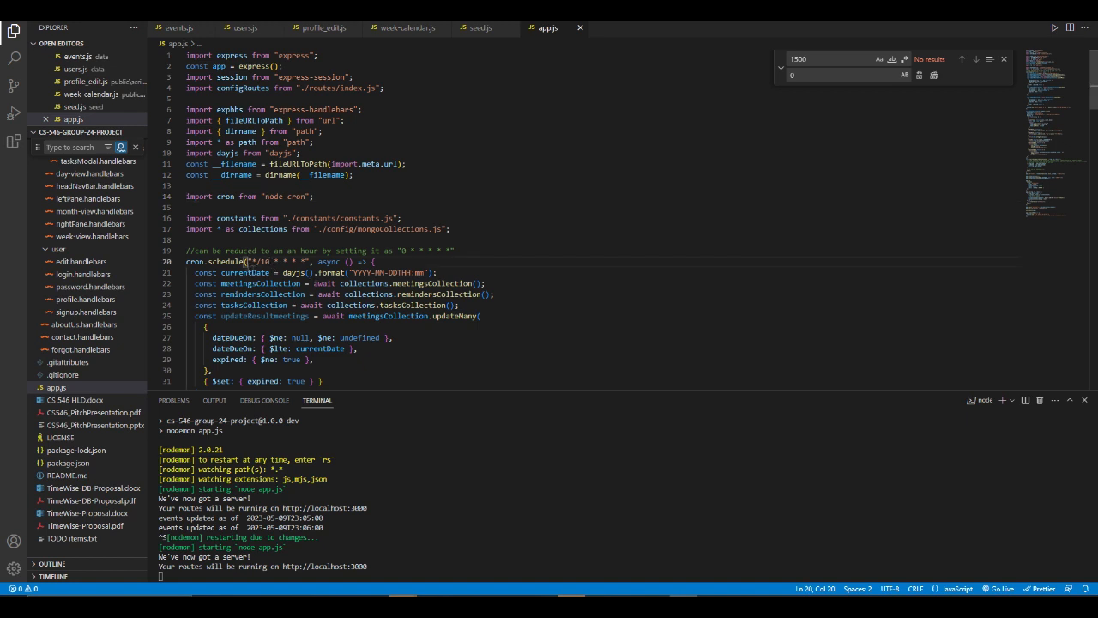
{"action": "key", "text": "BackSpace"}
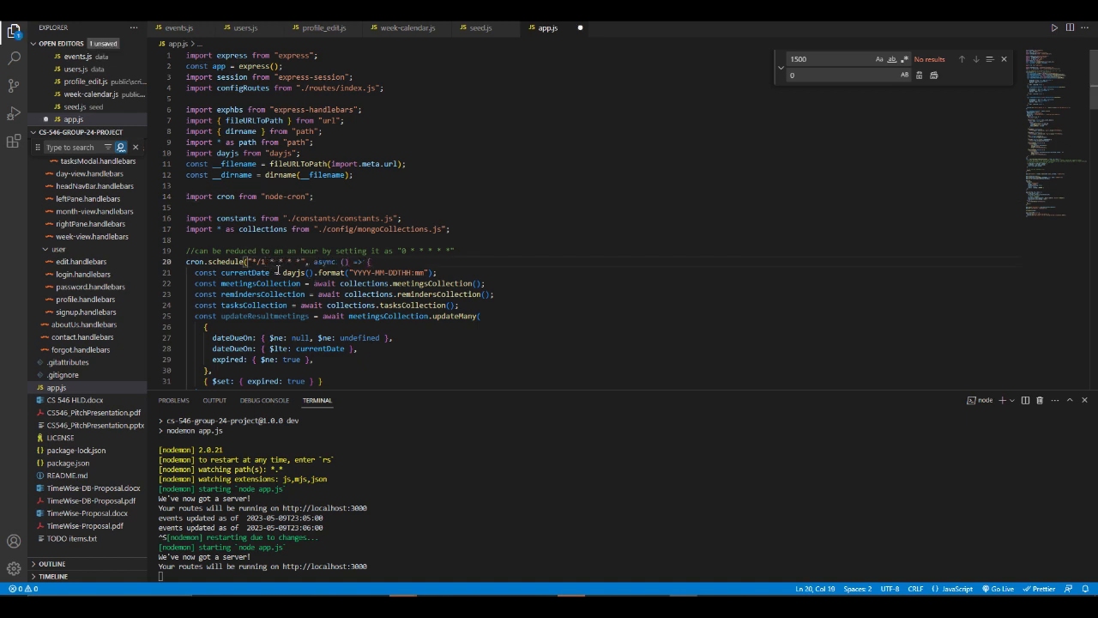
{"action": "key", "text": "ctrl+s"}
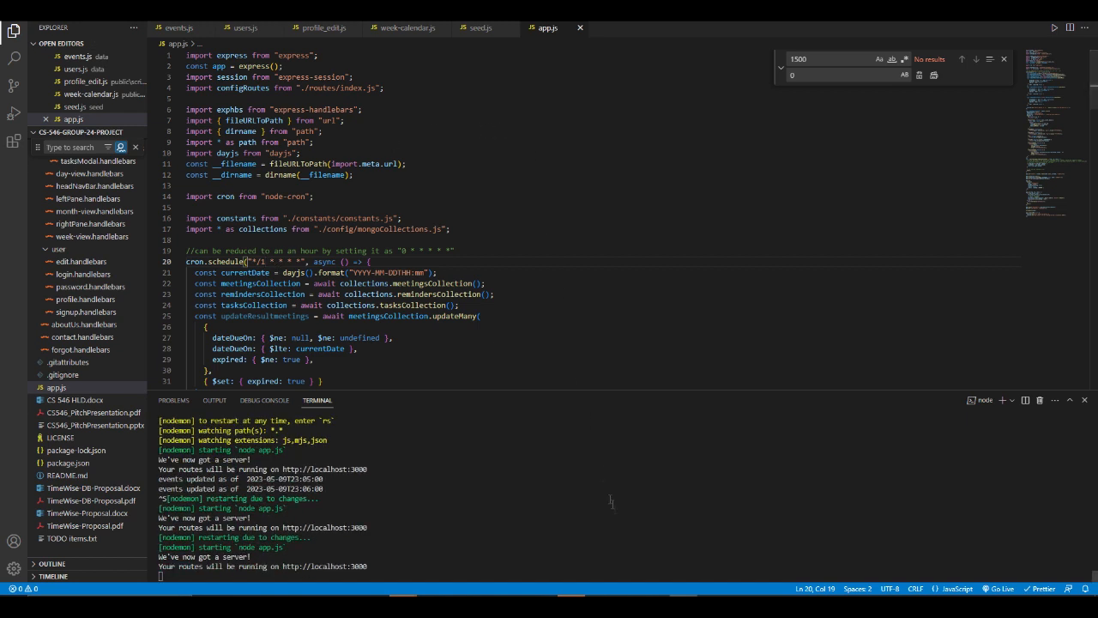
- Stop the running server in the terminal and restart it with npm run dev
{"action": "key", "text": "ctrl+c"}
{"action": "type", "text": "y"}
{"action": "key", "text": "Return"}
{"action": "key", "text": "Up"}
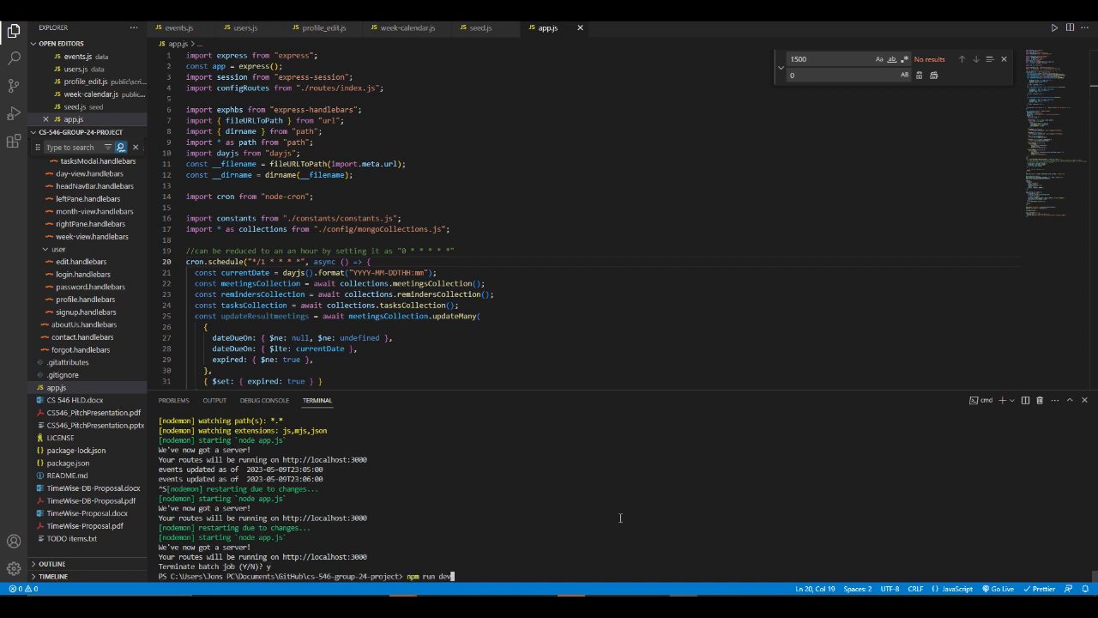
{"action": "key", "text": "Return"}
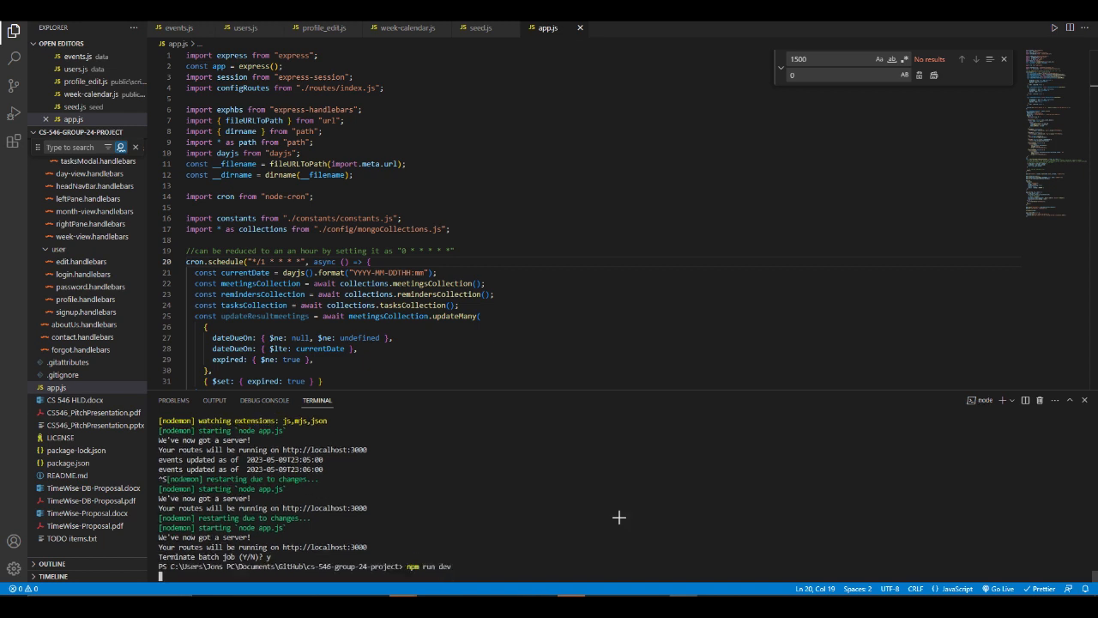
- Switch to Chrome, reload TimeWise and sign in again with the sample account's e-mail address and password
{"action": "key", "text": "super+Tab"}
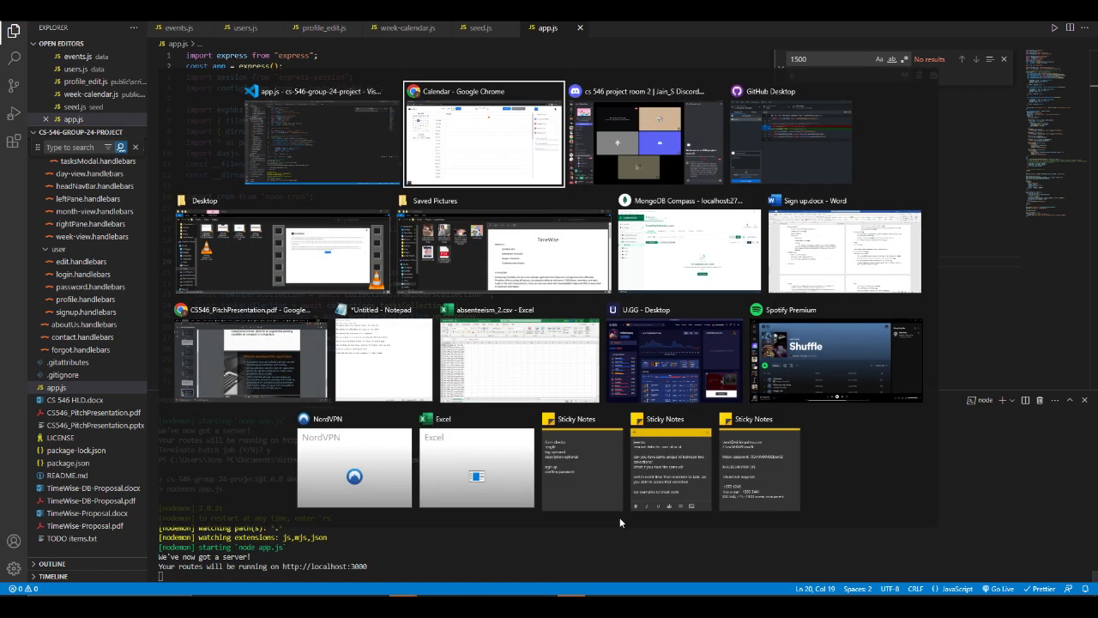
{"action": "left_click", "coordinate": [64, 66]}
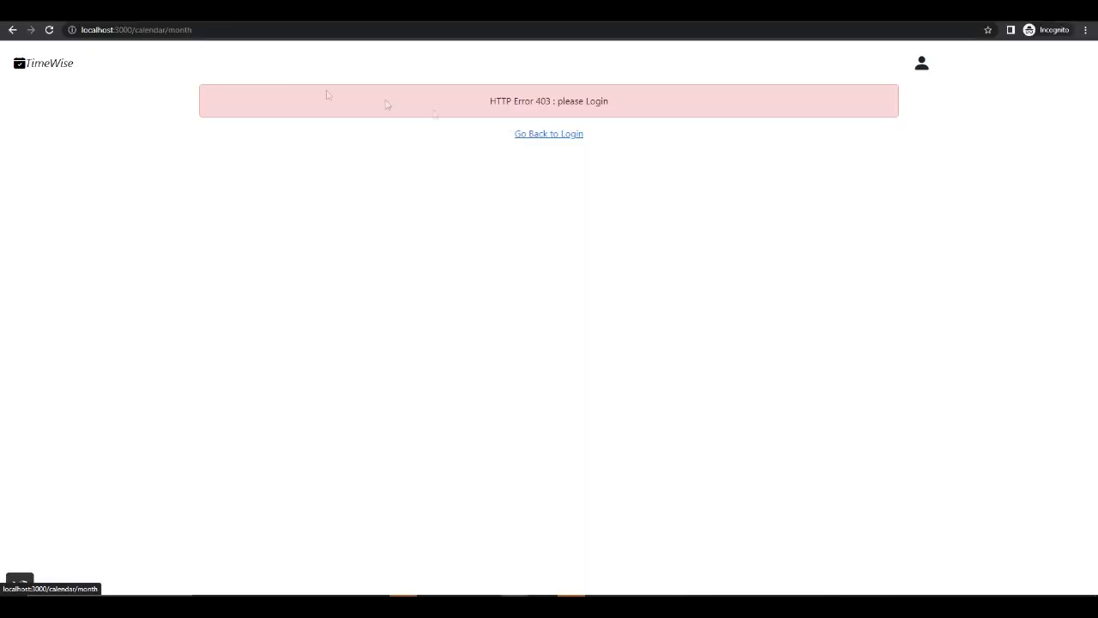
{"action": "left_click", "coordinate": [552, 136]}
{"action": "left_click", "coordinate": [515, 152]}
{"action": "left_click", "coordinate": [504, 180]}
{"action": "left_click", "coordinate": [495, 216]}
{"action": "key", "text": "ctrl+v"}
{"action": "left_click", "coordinate": [509, 271]}
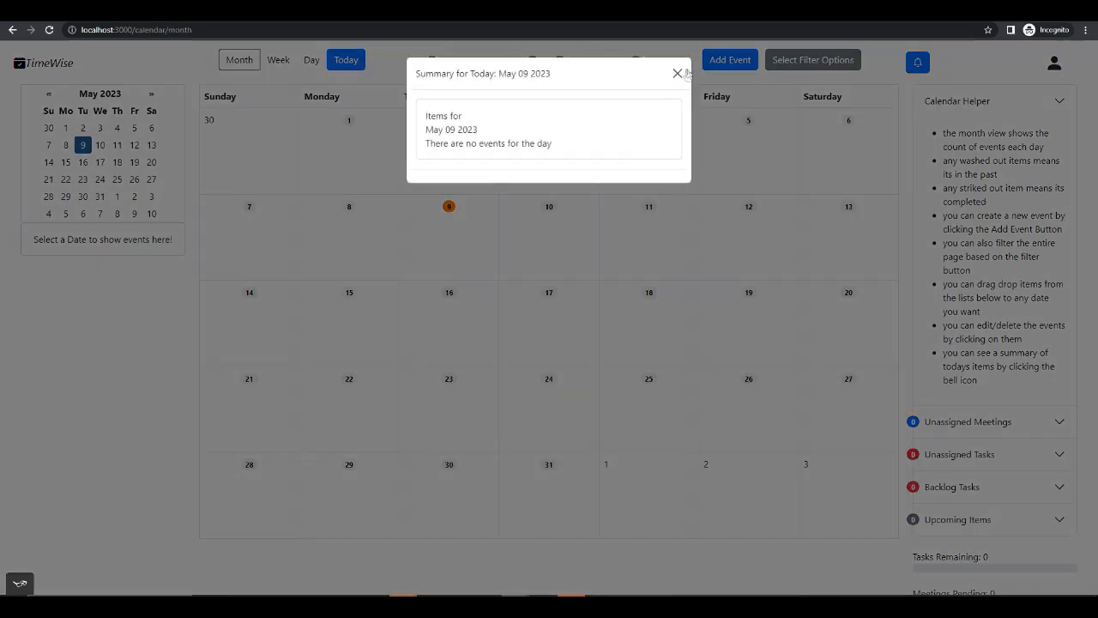
- Close the daily summary and event picker dialogs, and change the calendar to day view
{"action": "left_click", "coordinate": [679, 72]}
{"action": "left_click", "coordinate": [740, 63]}
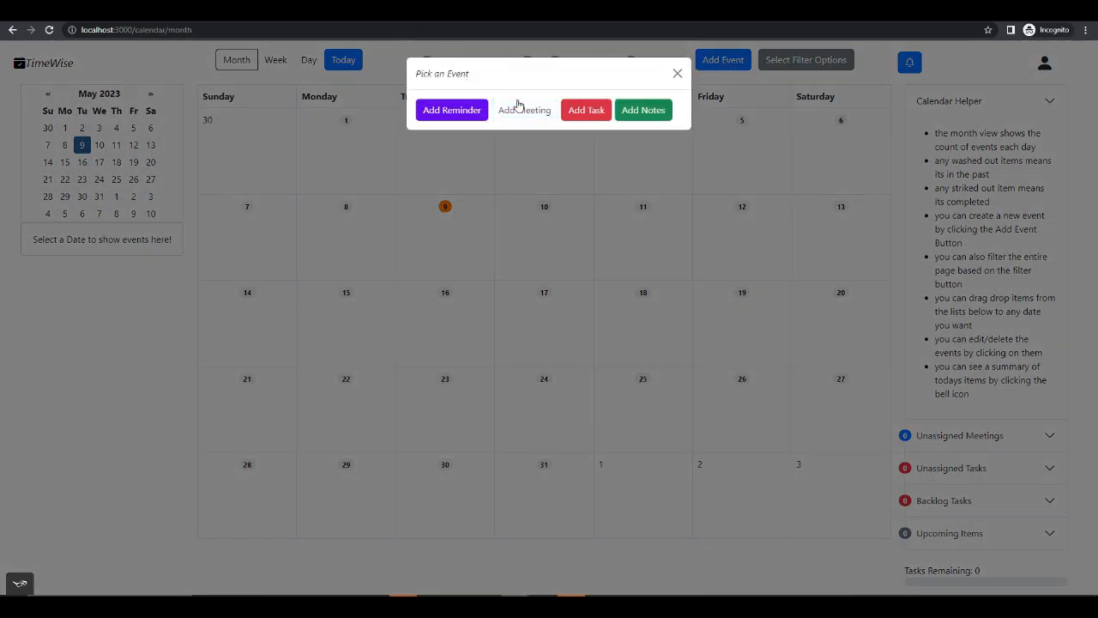
{"action": "left_click", "coordinate": [677, 73]}
{"action": "left_click", "coordinate": [308, 60]}
- Start a new reminder titled cronTest1 with the description "test" and the tag "test"
{"action": "left_click", "coordinate": [709, 60]}
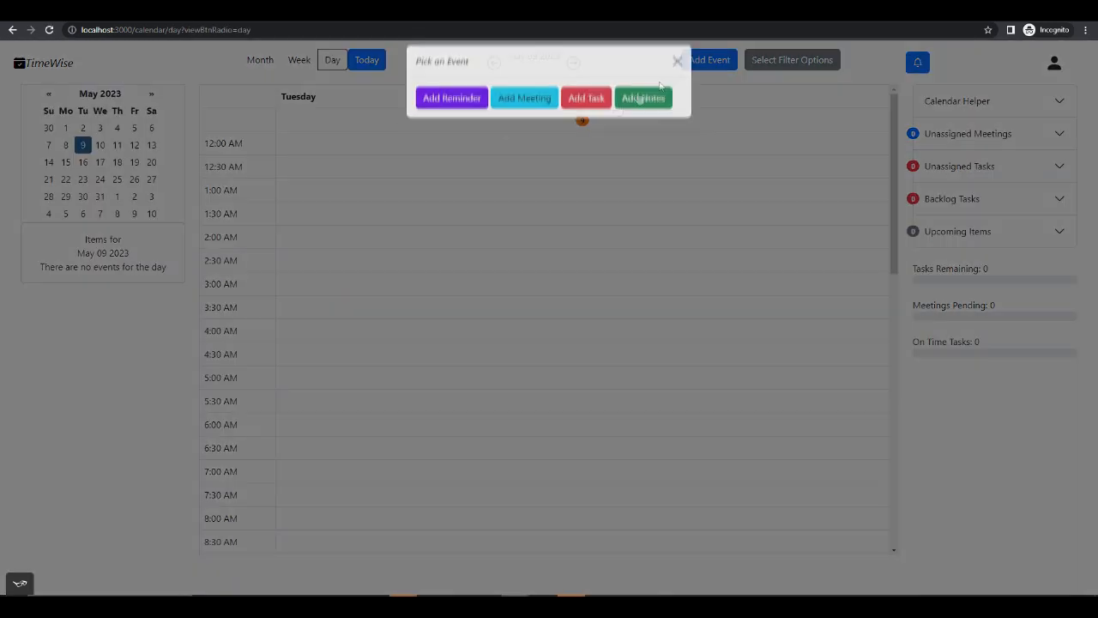
{"action": "left_click", "coordinate": [443, 107]}
{"action": "left_click", "coordinate": [499, 77]}
{"action": "left_click", "coordinate": [494, 134]}
{"action": "type", "text": "cronTest1"}
{"action": "key", "text": "Tab"}
{"action": "type", "text": "test"}
{"action": "key", "text": "Tab"}
{"action": "type", "text": "test"}
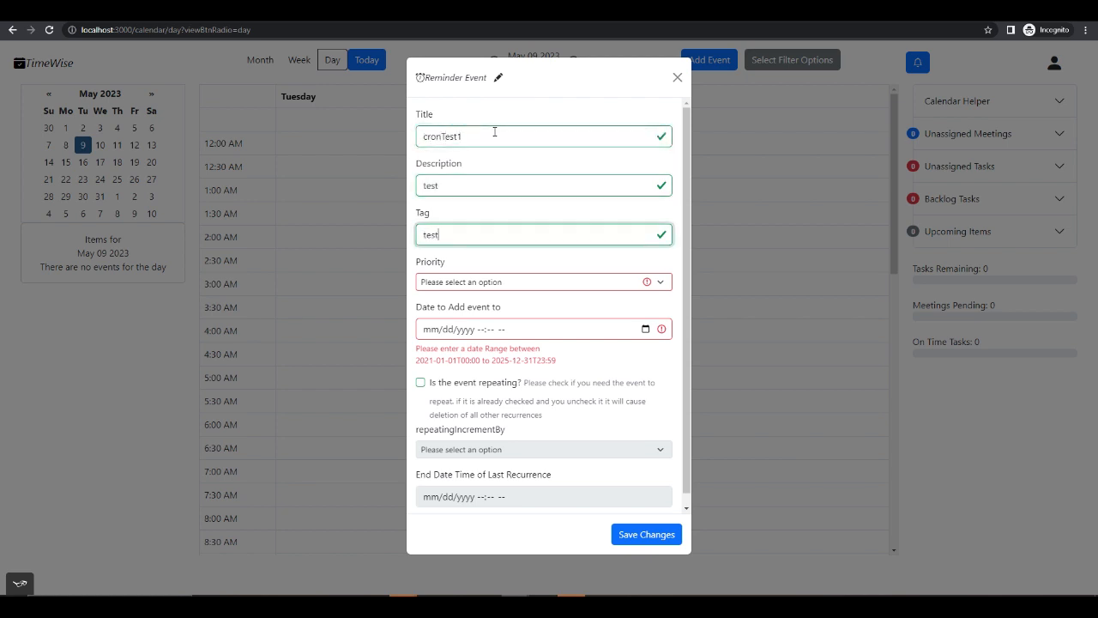
- Give the reminder Low priority, schedule it for 05/09/2023 11:09 PM and save it
{"action": "left_click", "coordinate": [544, 286]}
{"action": "left_click", "coordinate": [527, 306]}
{"action": "left_click", "coordinate": [645, 329]}
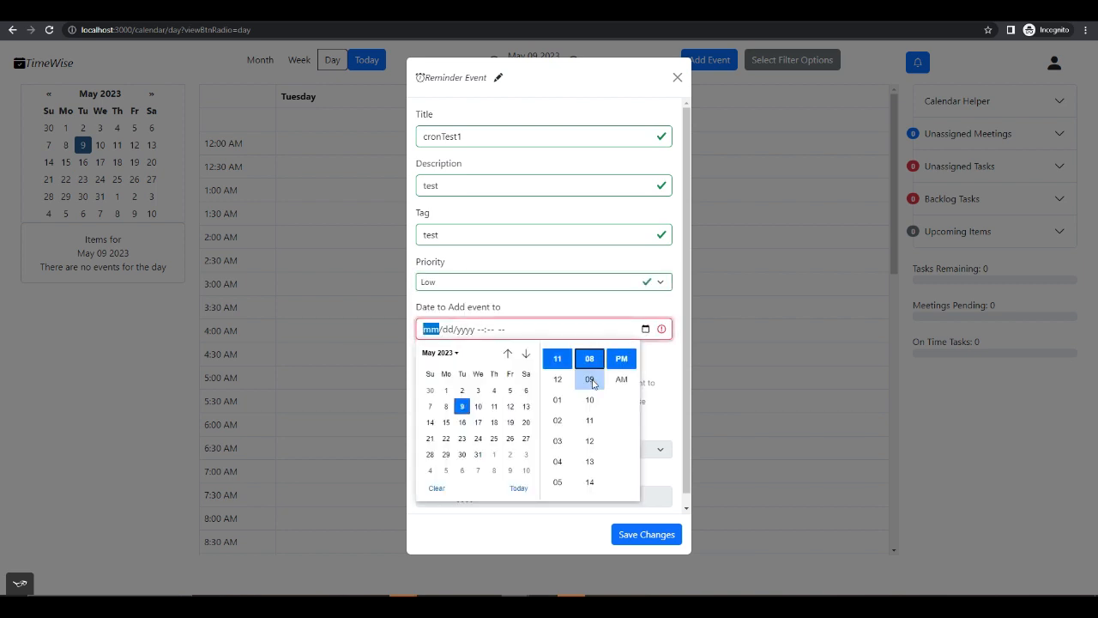
{"action": "left_click", "coordinate": [591, 380]}
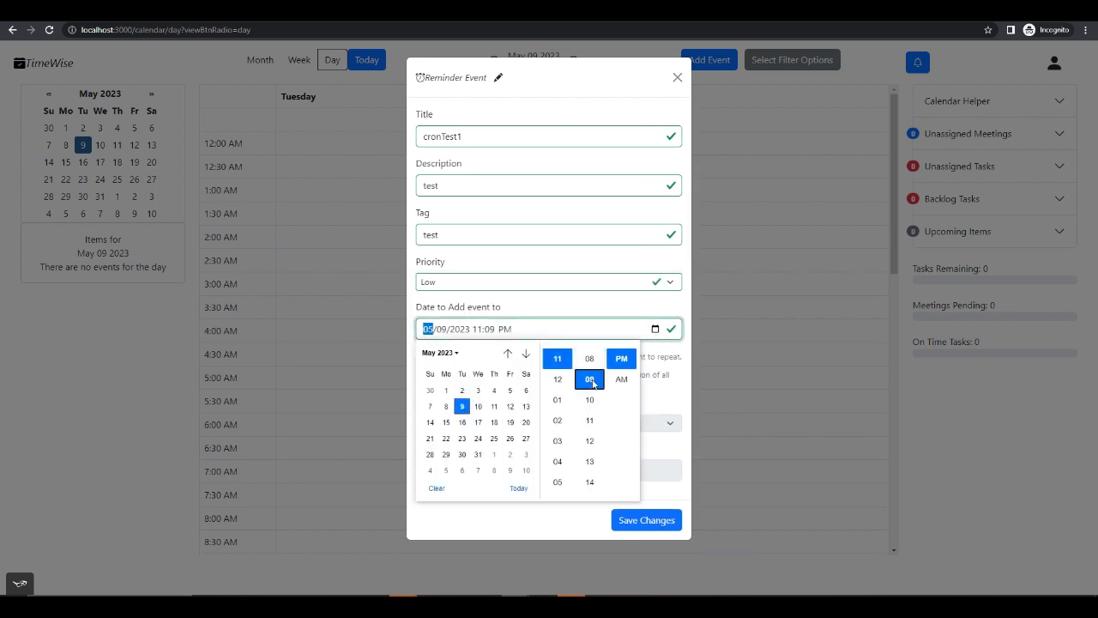
{"action": "left_click", "coordinate": [657, 395]}
{"action": "left_click", "coordinate": [632, 521]}
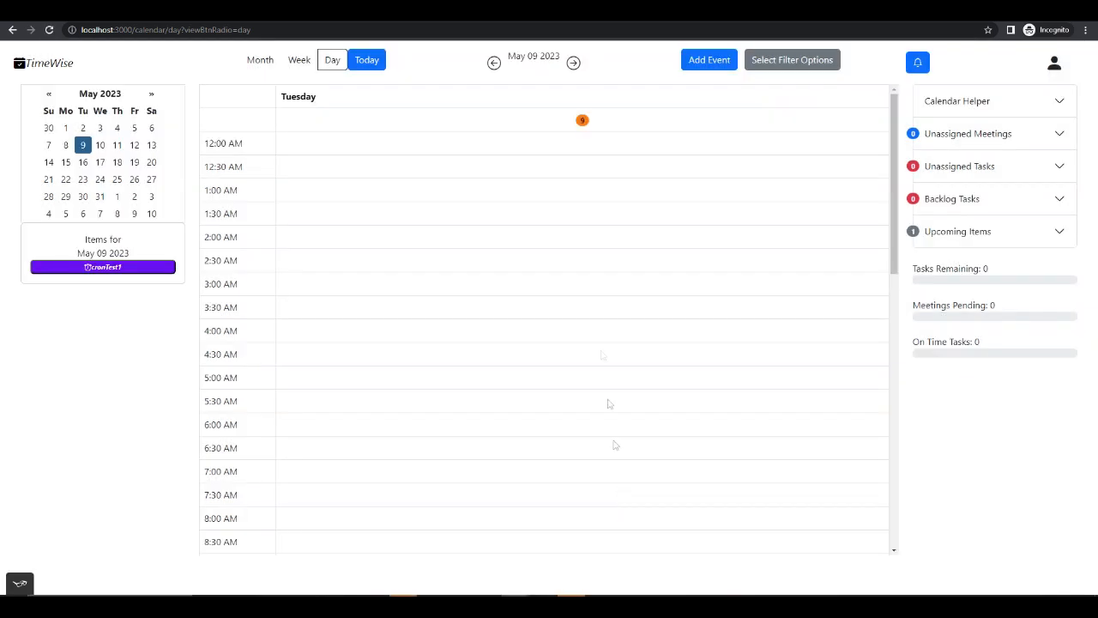
- Start a new meeting titled cronTest2 with description "Test", tag "test" and High priority
{"action": "left_click", "coordinate": [710, 62]}
{"action": "left_click", "coordinate": [525, 111]}
{"action": "left_click", "coordinate": [492, 136]}
{"action": "type", "text": "cronTest2"}
{"action": "key", "text": "Tab"}
{"action": "type", "text": "Test"}
{"action": "key", "text": "Tab"}
{"action": "type", "text": "t"}
{"action": "left_click", "coordinate": [576, 283]}
{"action": "left_click", "coordinate": [539, 329]}
{"action": "left_click", "coordinate": [539, 331]}
- Schedule the meeting from 05/09/2023 11:09 PM, due the same day at 11:10 PM, and save it
{"action": "left_click", "coordinate": [645, 329]}
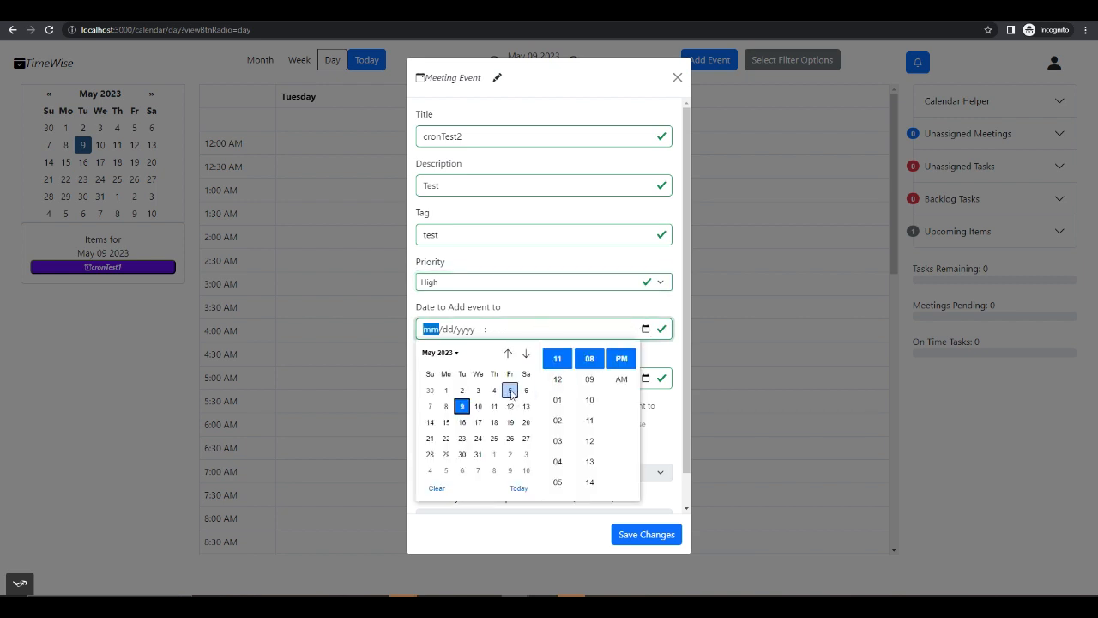
{"action": "left_click", "coordinate": [592, 389]}
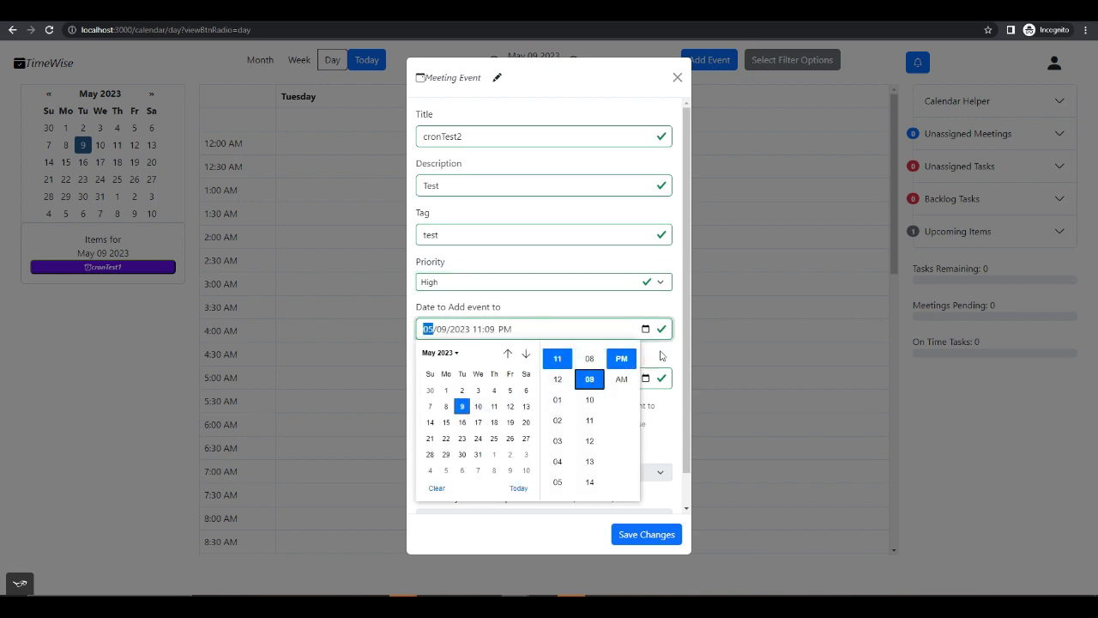
{"action": "left_click", "coordinate": [662, 355]}
{"action": "left_click", "coordinate": [648, 383]}
{"action": "left_click", "coordinate": [649, 381]}
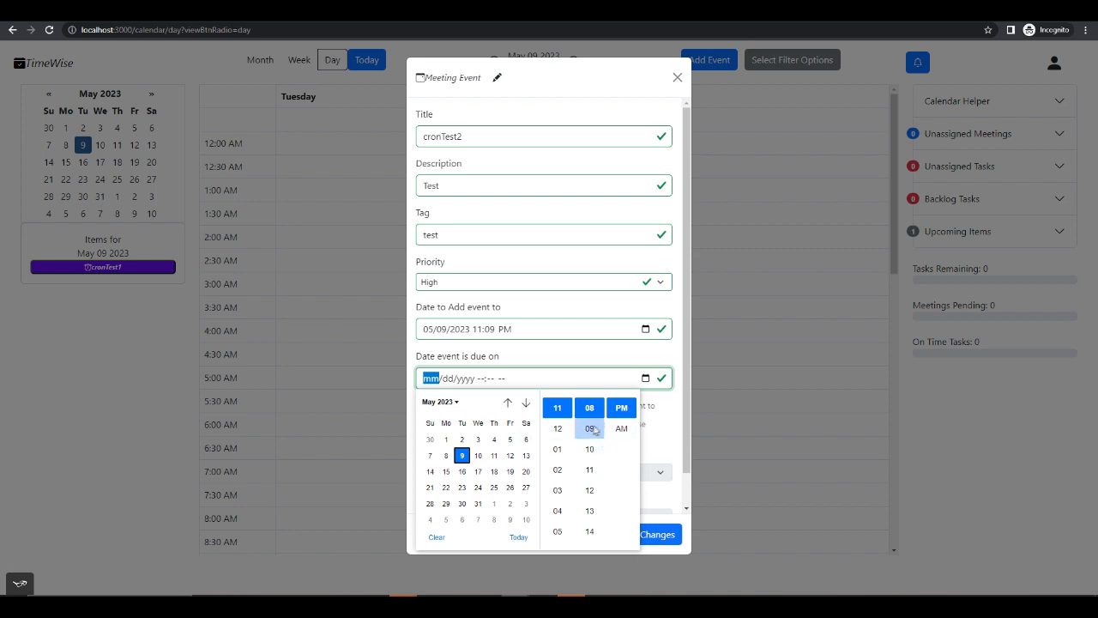
{"action": "left_click", "coordinate": [590, 449]}
{"action": "left_click", "coordinate": [658, 426]}
{"action": "left_click", "coordinate": [650, 527]}
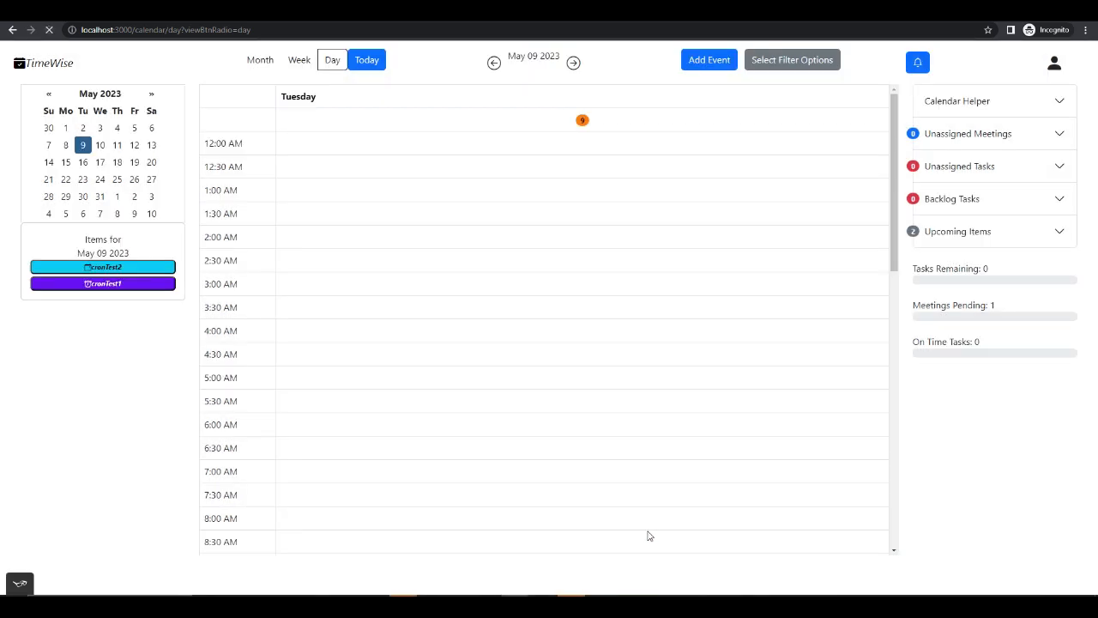
- Start a new task titled cronTest3 with the description "testq" and the tag "test"
{"action": "left_click", "coordinate": [706, 61]}
{"action": "left_click", "coordinate": [590, 111]}
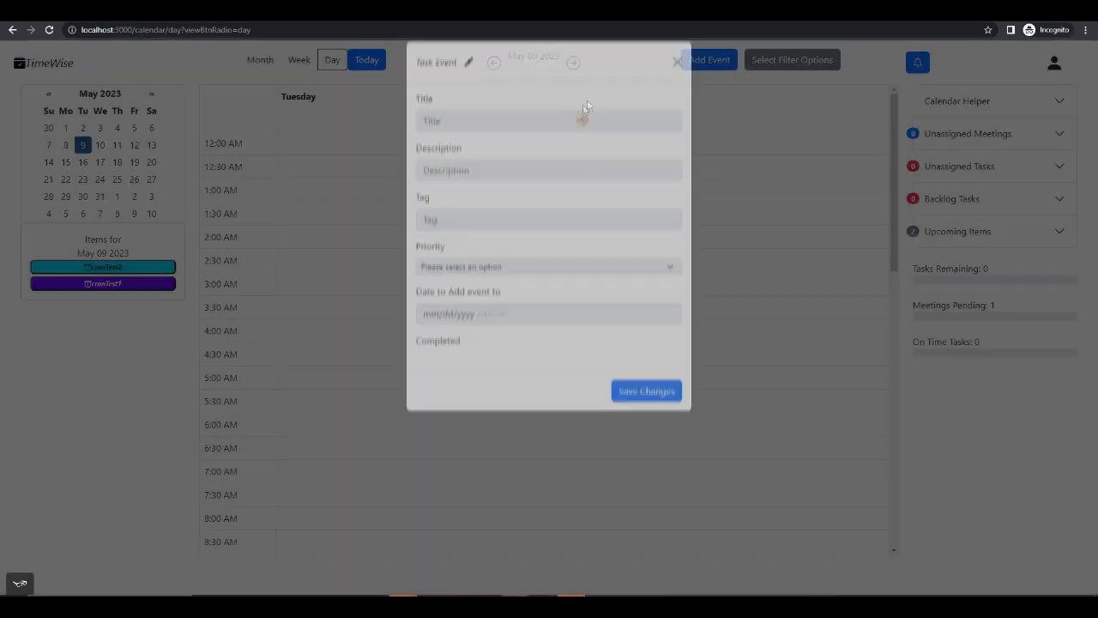
{"action": "left_click", "coordinate": [465, 137]}
{"action": "type", "text": "cronT"}
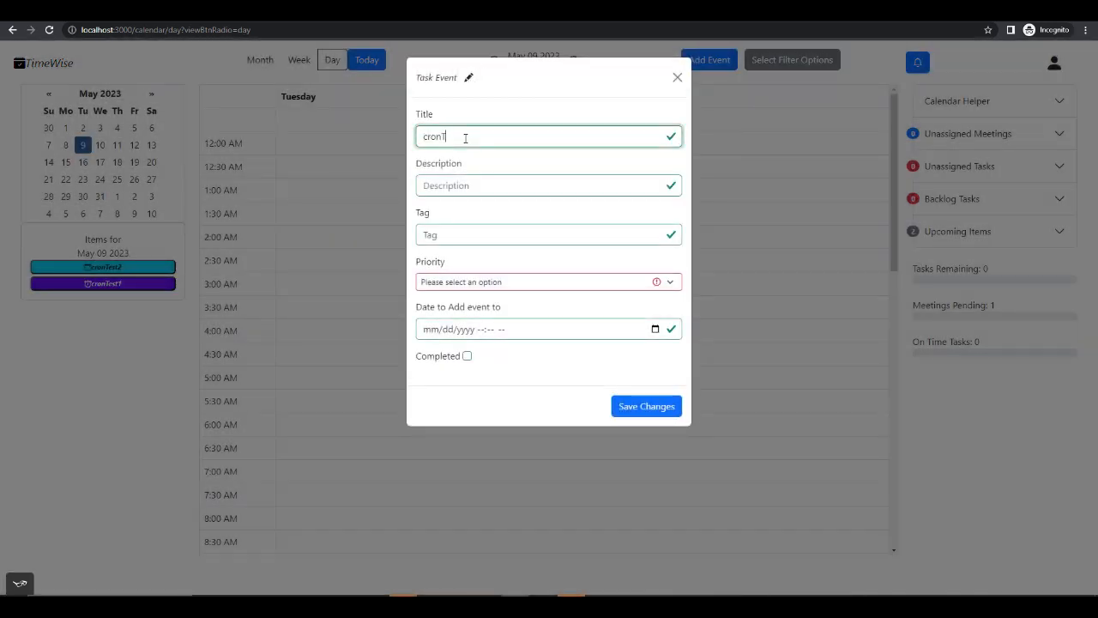
{"action": "type", "text": "est3"}
{"action": "key", "text": "Tab"}
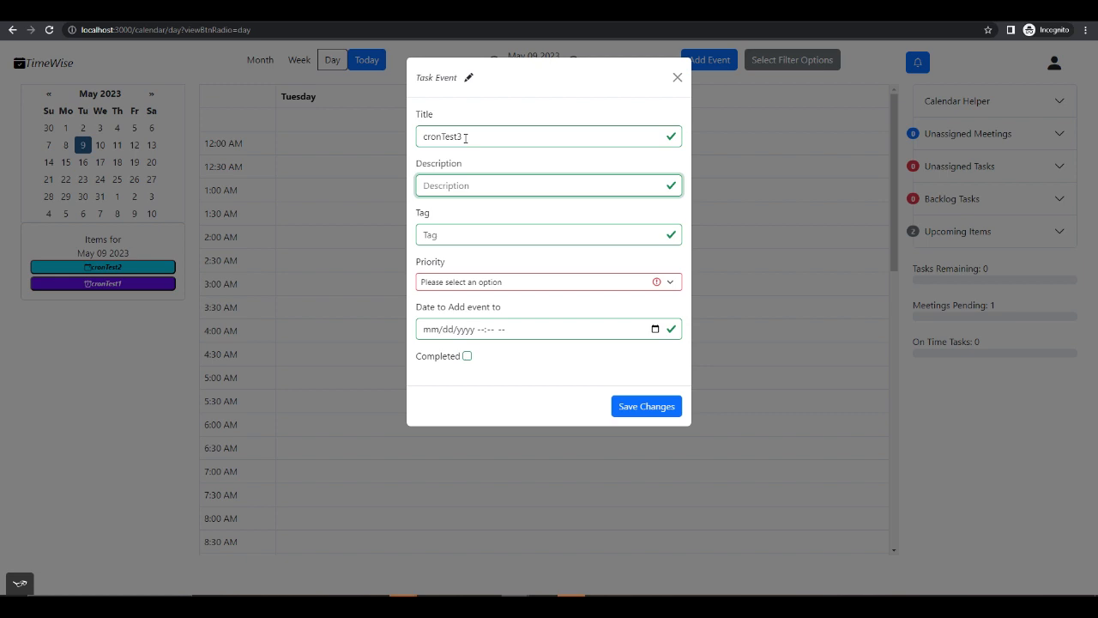
{"action": "type", "text": "testq"}
{"action": "key", "text": "Tab"}
- Give the task Medium priority, schedule it for 05/09/2023 11:09 PM and save it
{"action": "left_click", "coordinate": [482, 282]}
{"action": "left_click", "coordinate": [485, 320]}
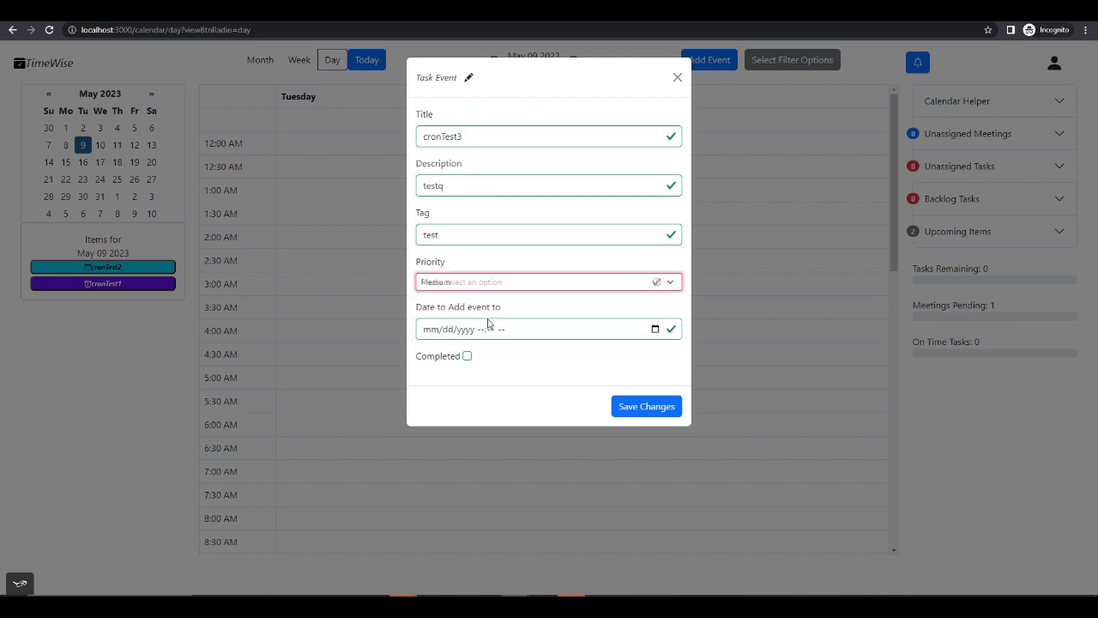
{"action": "left_click", "coordinate": [653, 330]}
{"action": "left_click", "coordinate": [592, 380]}
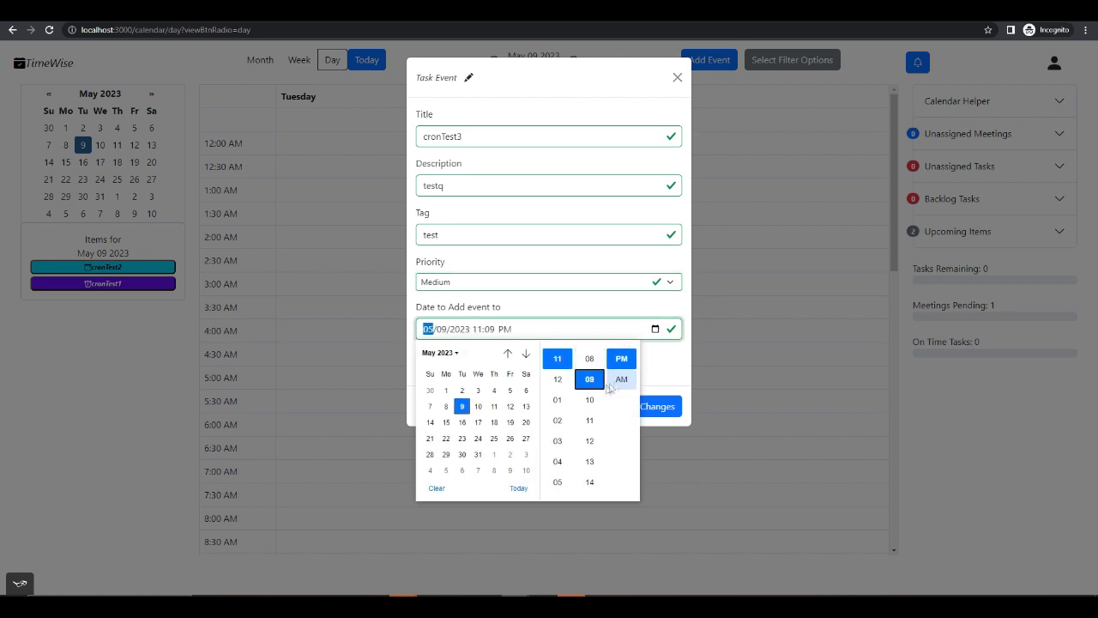
{"action": "left_click", "coordinate": [659, 377]}
{"action": "left_click", "coordinate": [658, 411]}
- Check the cron test events in the day view's 11:00 PM slot and the server's terminal output in Visual Studio Code
{"action": "scroll", "coordinate": [626, 351], "scroll_direction": "down", "scroll_amount": 5}
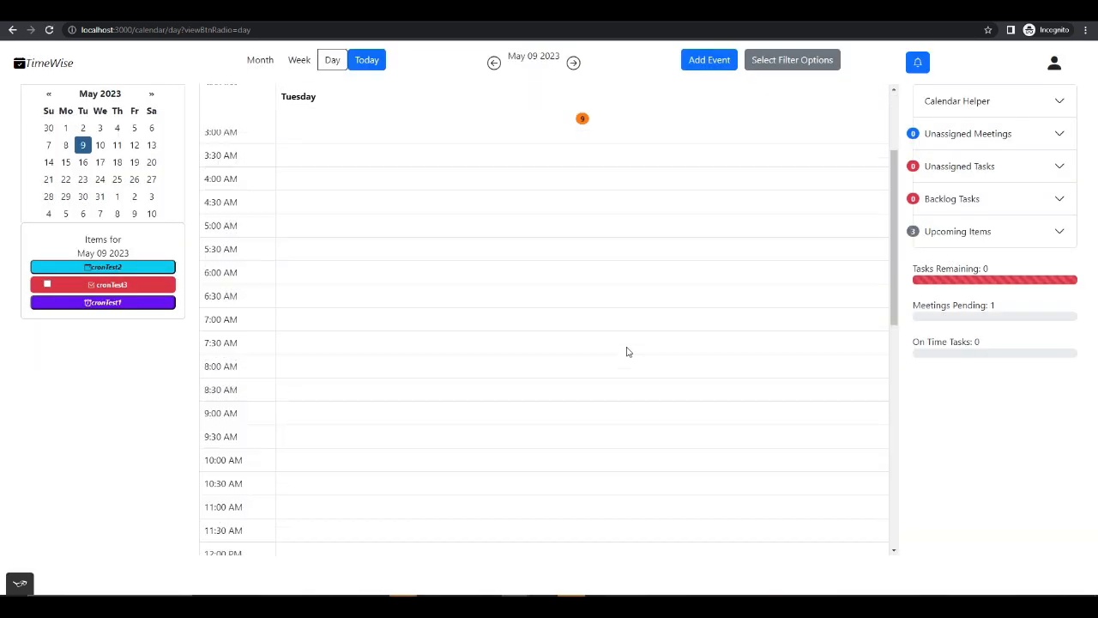
{"action": "scroll", "coordinate": [628, 351], "scroll_direction": "down", "scroll_amount": 4}
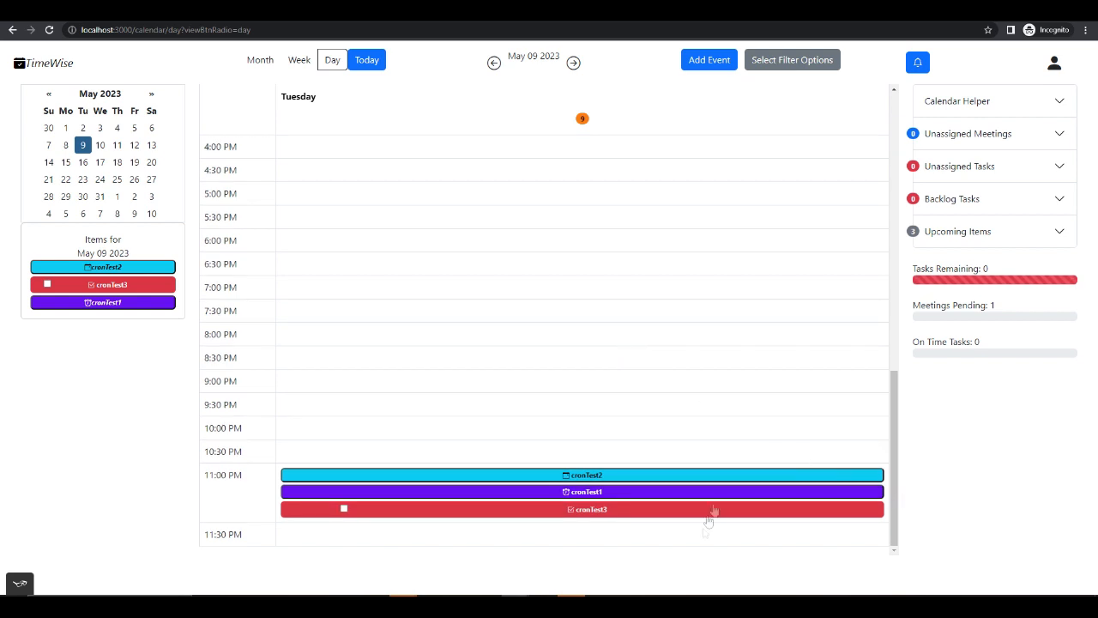
{"action": "key", "text": "alt+Tab"}
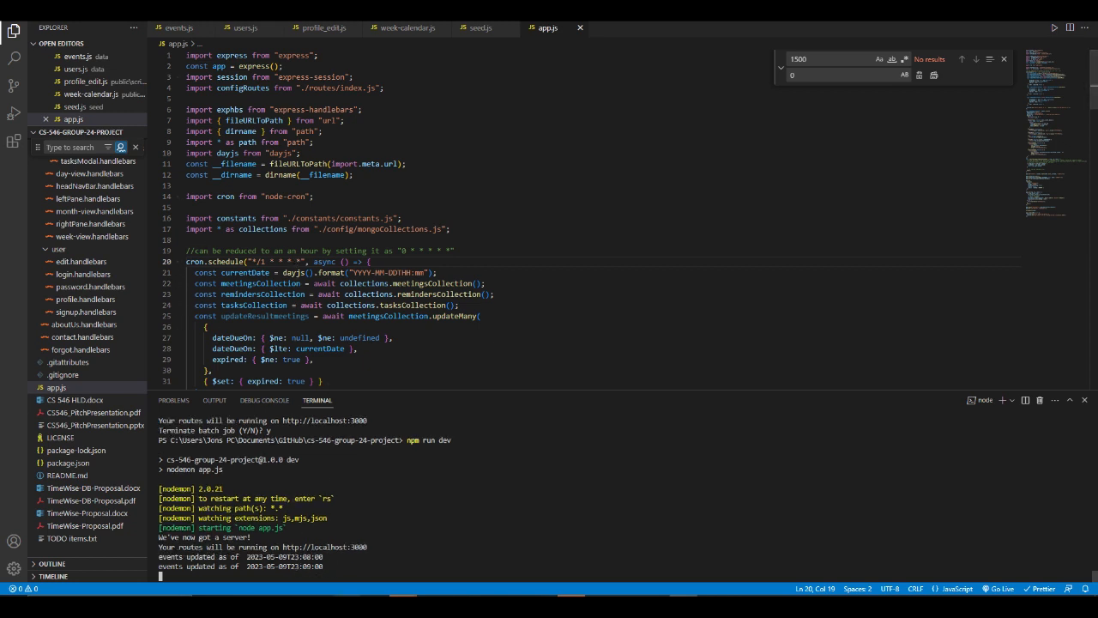
- Return to the TimeWise calendar in the browser and inspect the details of the cronTest2 meeting and the cronTest1 reminder
{"action": "key", "text": "alt+Tab"}
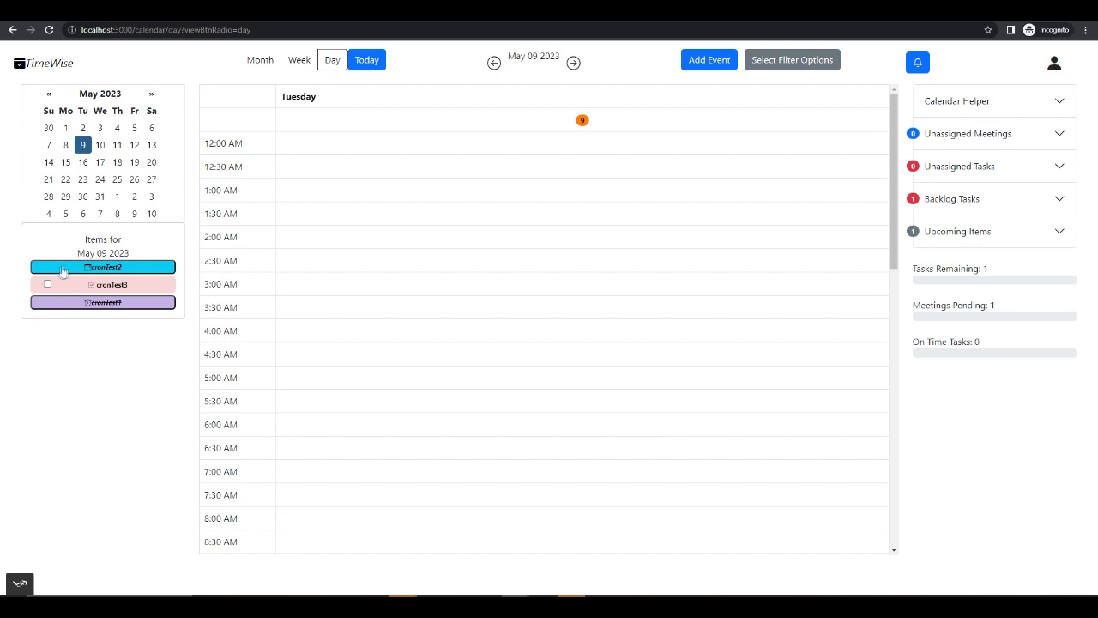
{"action": "scroll", "coordinate": [311, 280], "scroll_direction": "down", "scroll_amount": 4}
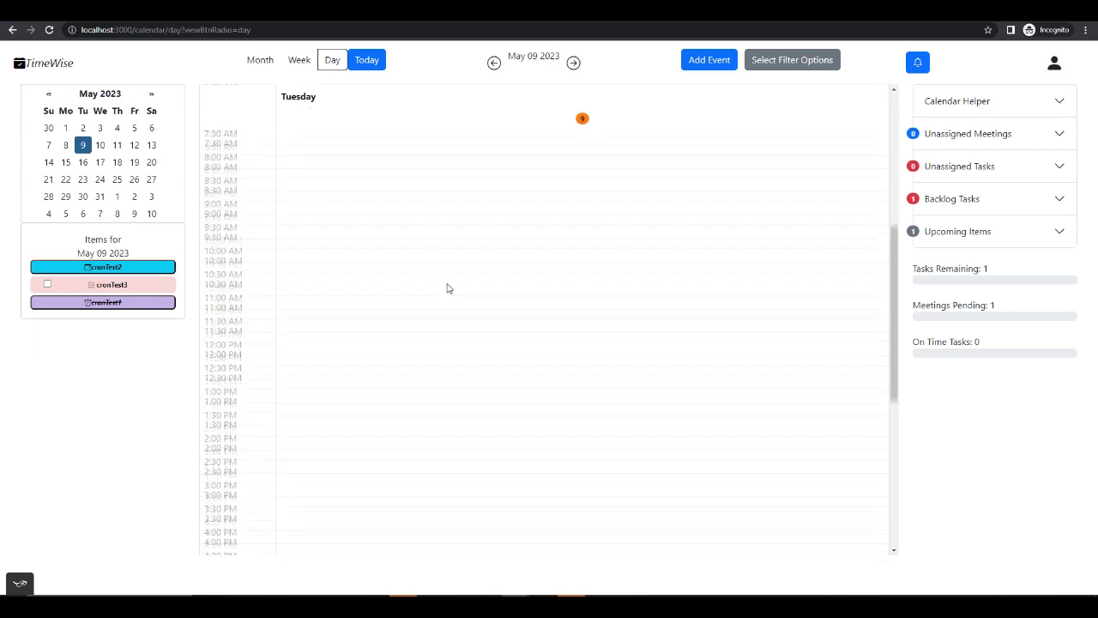
{"action": "scroll", "coordinate": [447, 289], "scroll_direction": "down", "scroll_amount": 5}
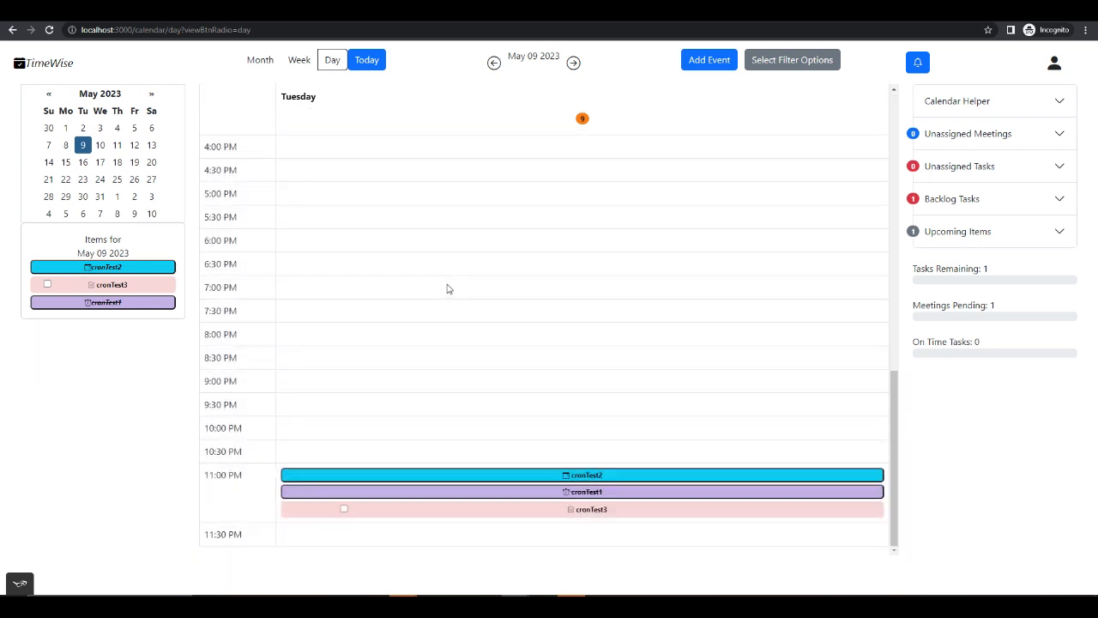
{"action": "left_click", "coordinate": [526, 475]}
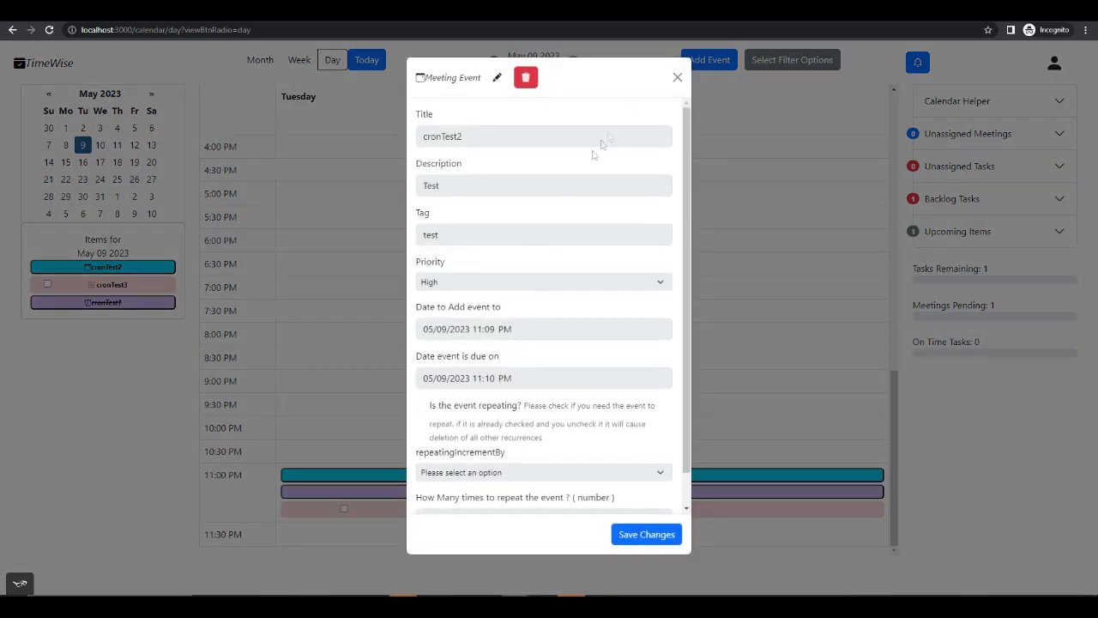
{"action": "left_click", "coordinate": [681, 79]}
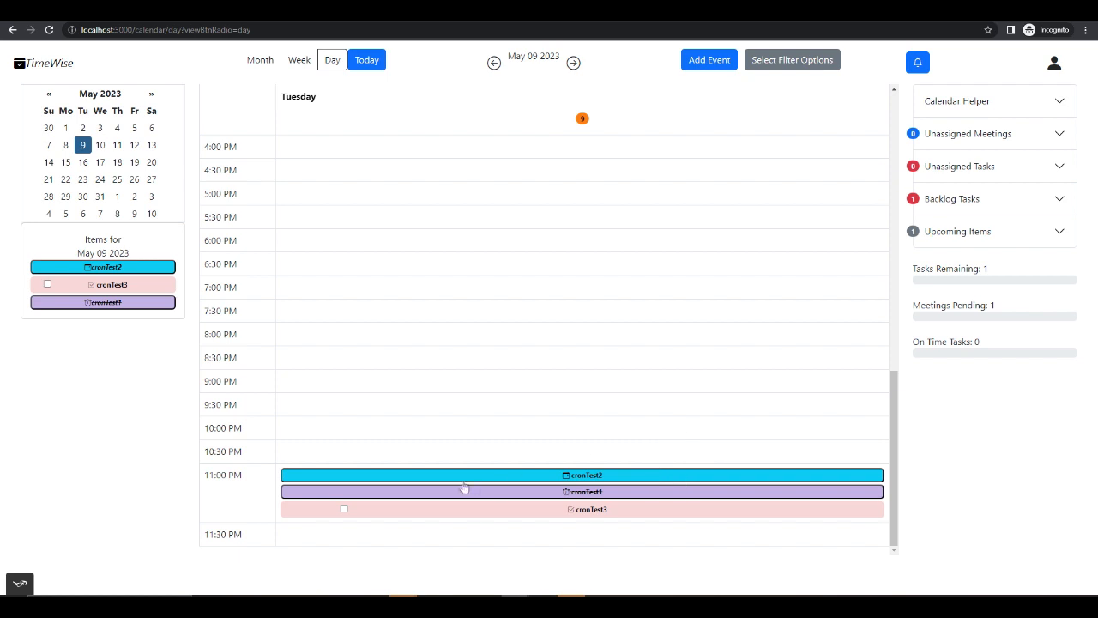
{"action": "left_click", "coordinate": [588, 492]}
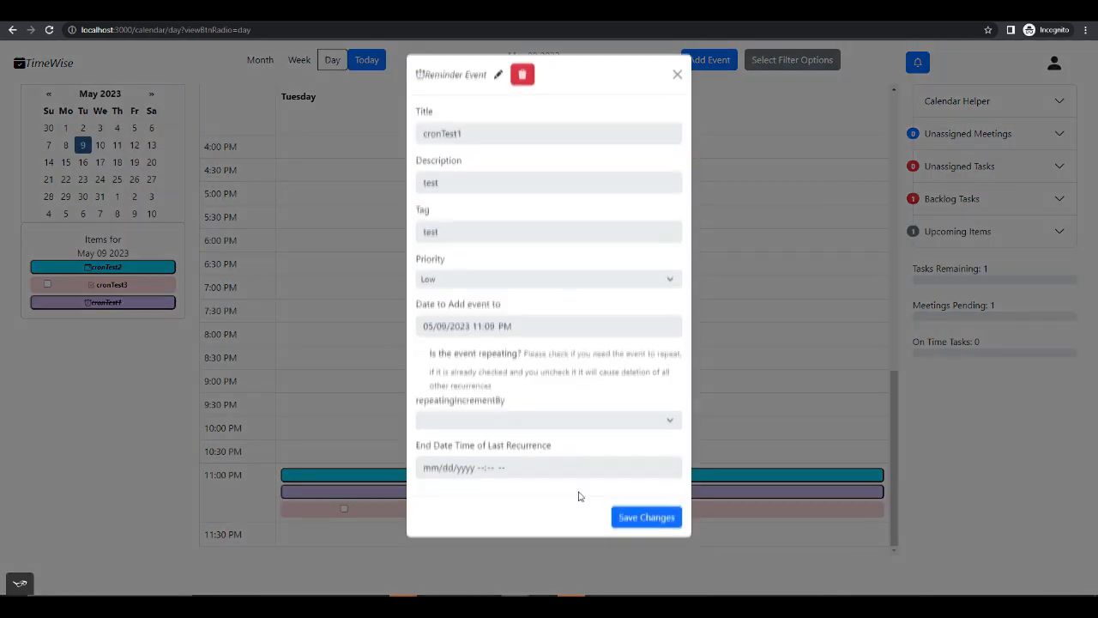
{"action": "left_click", "coordinate": [678, 79]}
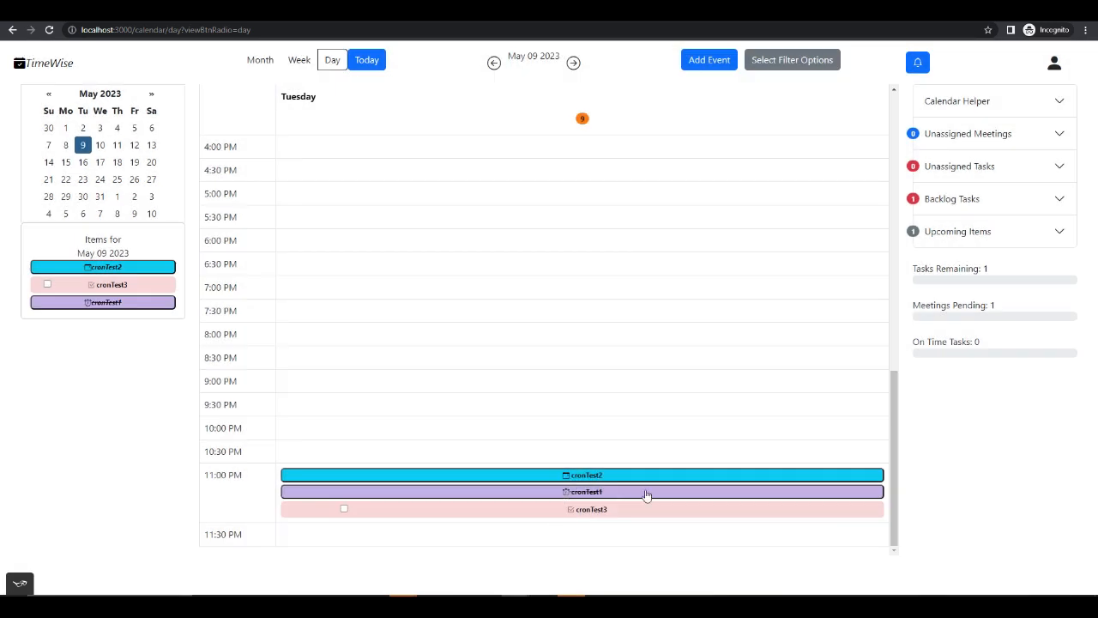